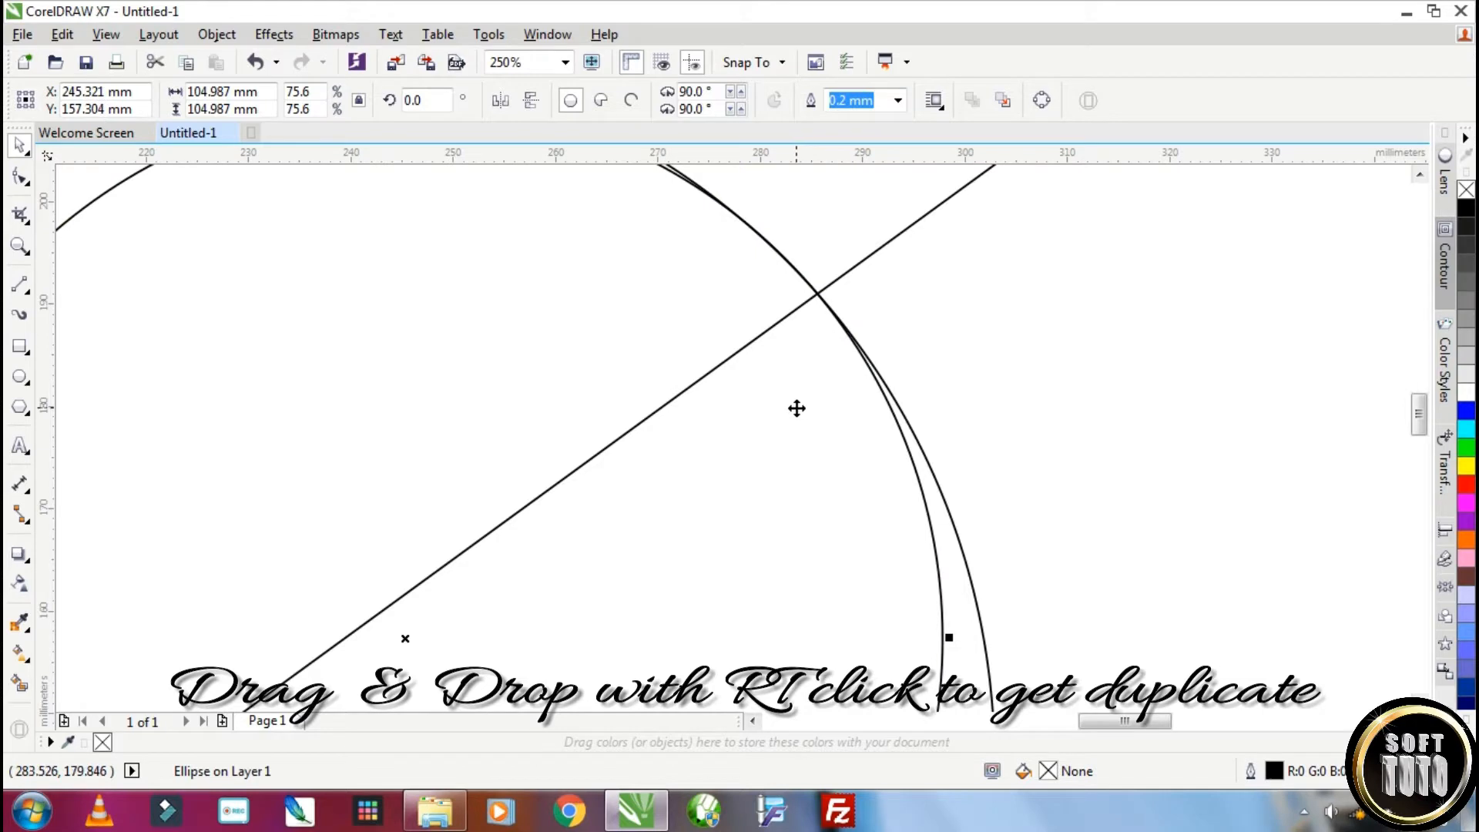
# Step: Add a third circle about 78 mm across inside the second circle, near the second circle's lower-left crossing with the diagonal line
pyautogui.moveTo(821, 362); pyautogui.dragTo(720, 429)
pyautogui.rightClick(794, 383)
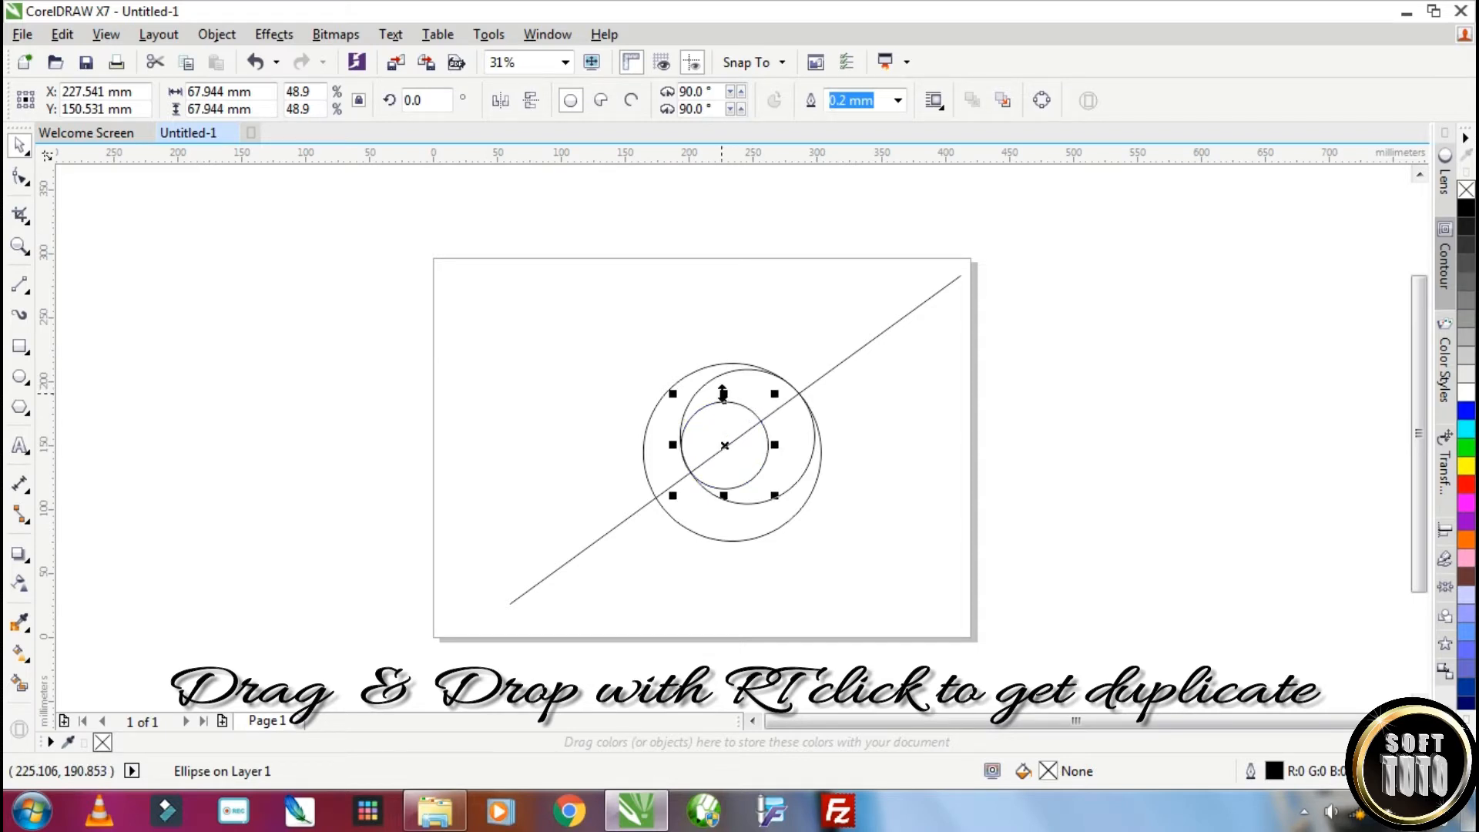
pyautogui.scroll(1, 753, 430)
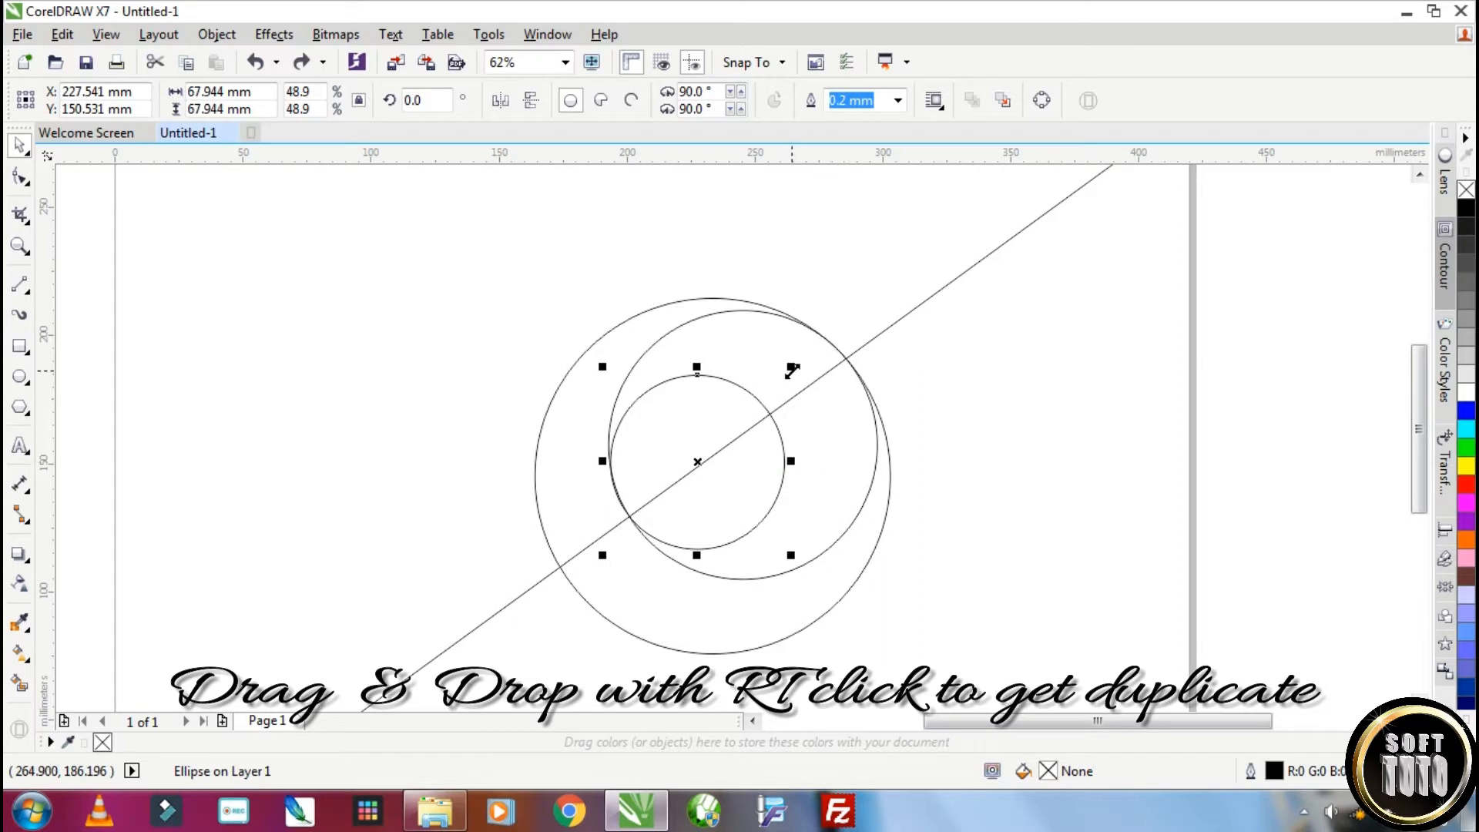
pyautogui.moveTo(791, 370); pyautogui.dragTo(819, 354)
pyautogui.moveTo(710, 409); pyautogui.dragTo(730, 408)
pyautogui.scroll(5, 505, 558)
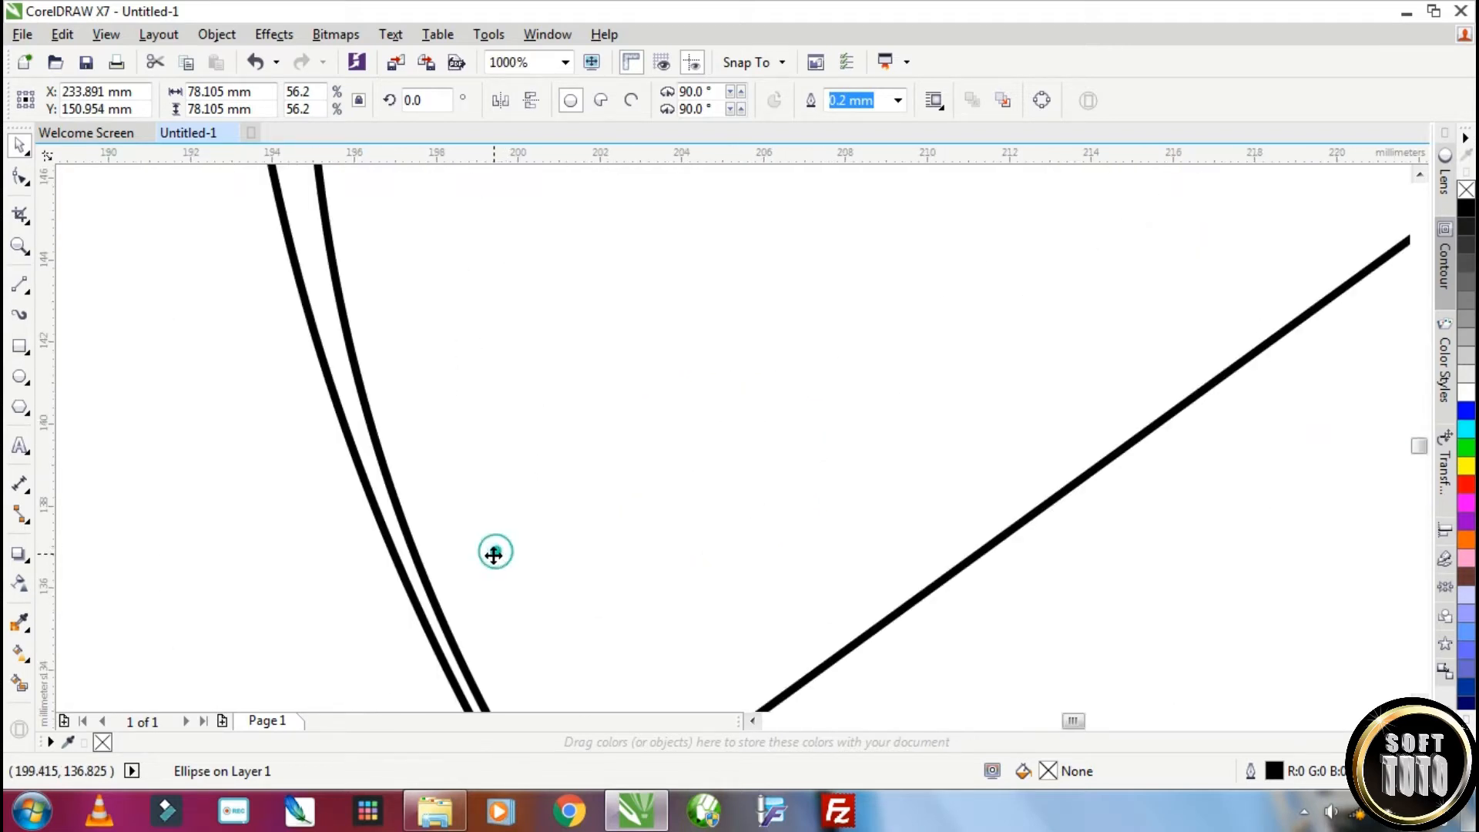
pyautogui.scroll(-4, 486, 560)
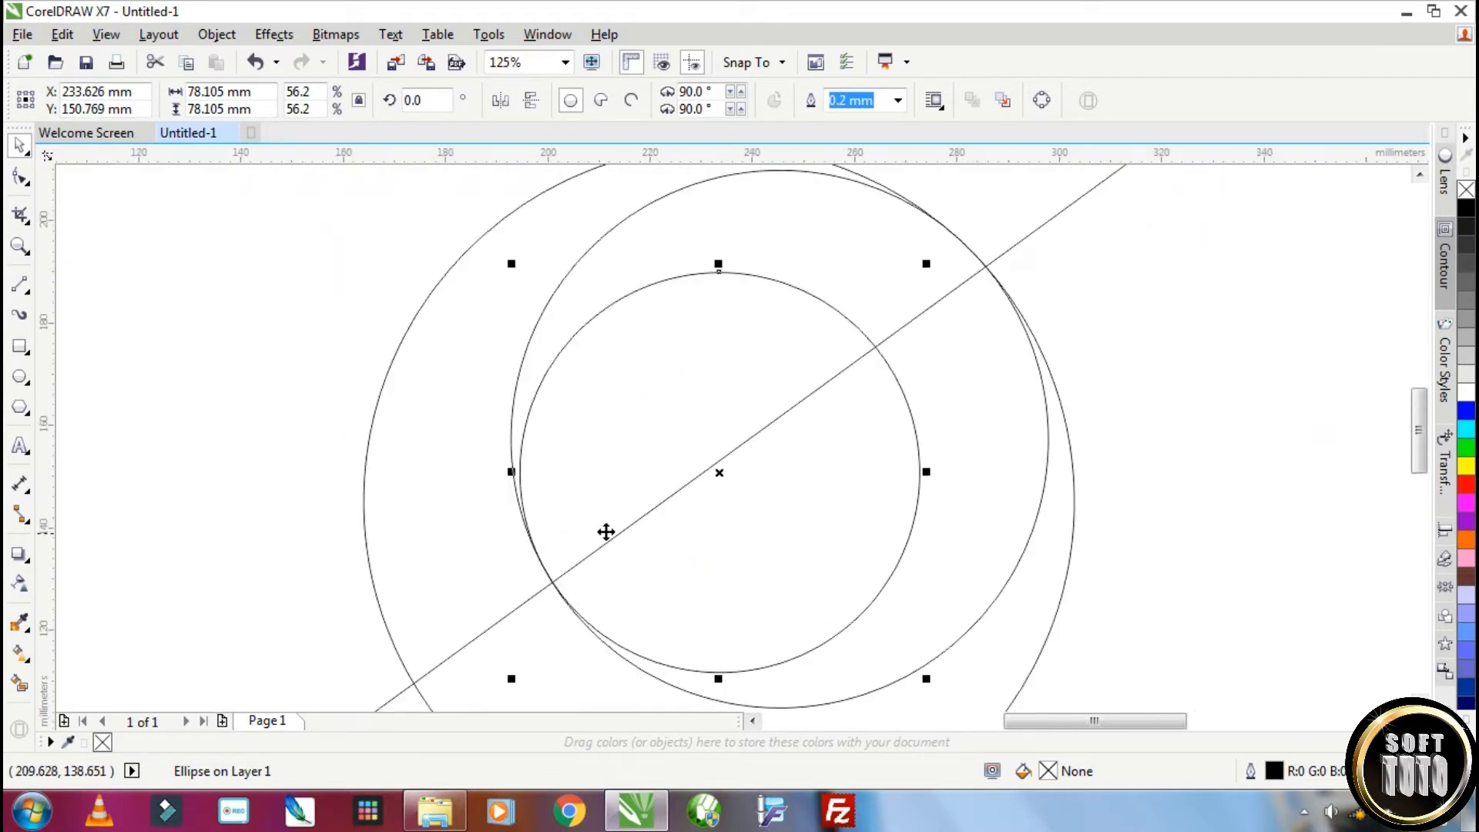
# Step: Make a smaller copy of the 78 mm circle, about 59 mm across, meeting the other inner circles where they touch on the diagonal line
pyautogui.moveTo(922, 266); pyautogui.dragTo(885, 318)
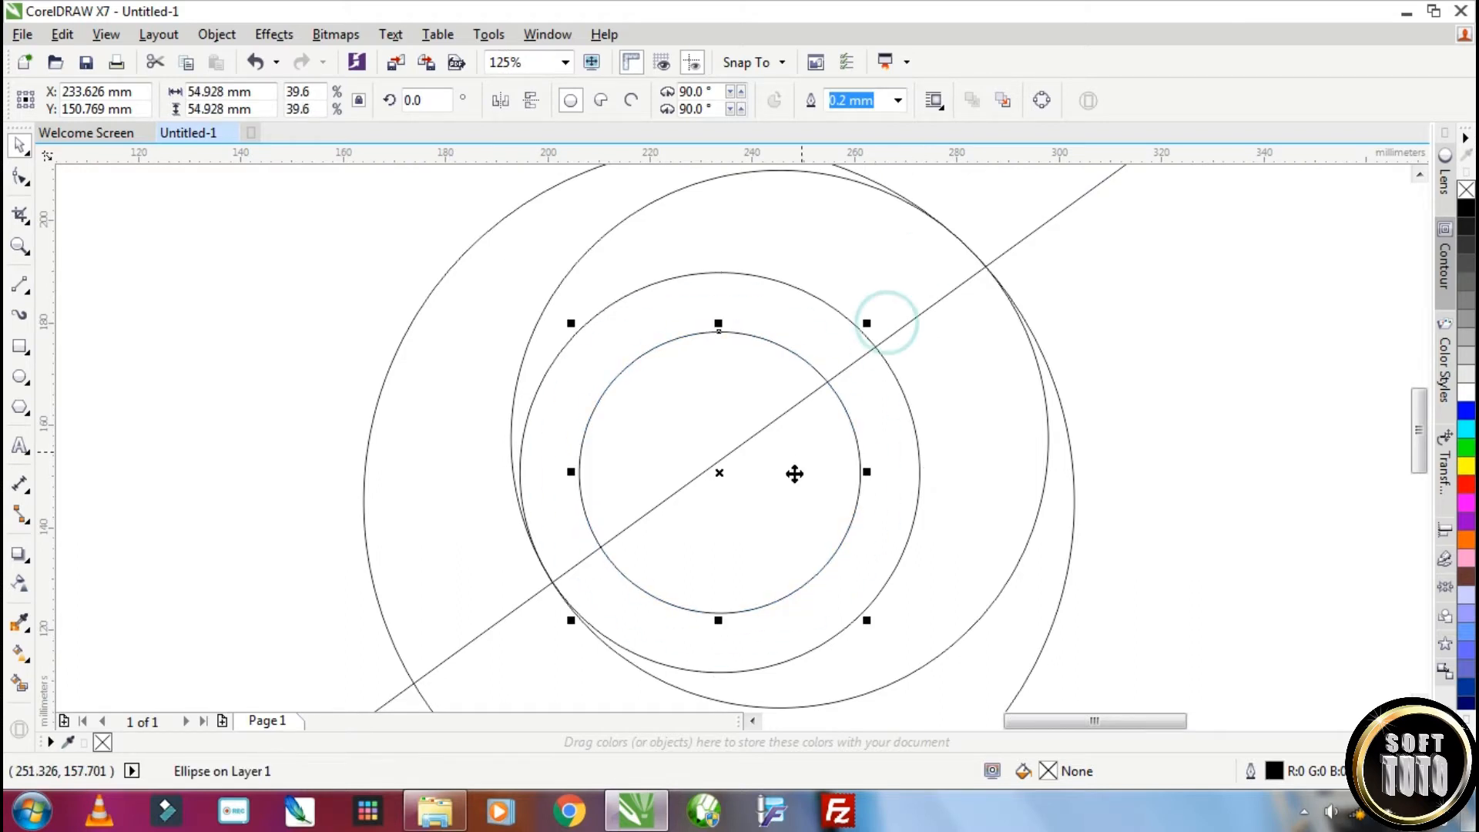
pyautogui.moveTo(821, 545); pyautogui.dragTo(773, 576)
pyautogui.scroll(3, 568, 578)
pyautogui.scroll(-1, 463, 439)
pyautogui.moveTo(461, 435); pyautogui.dragTo(460, 447)
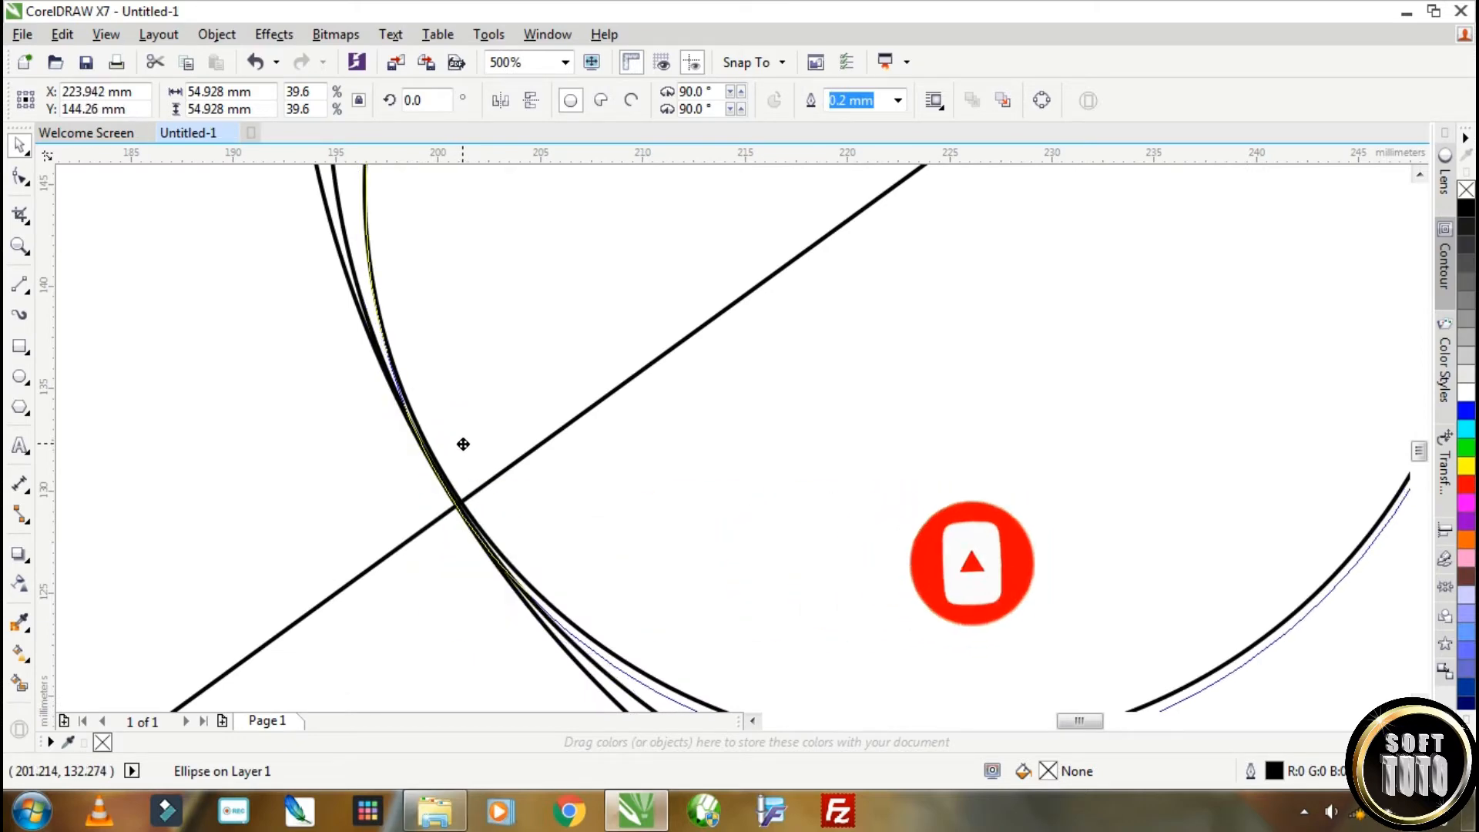
pyautogui.scroll(-3, 557, 441)
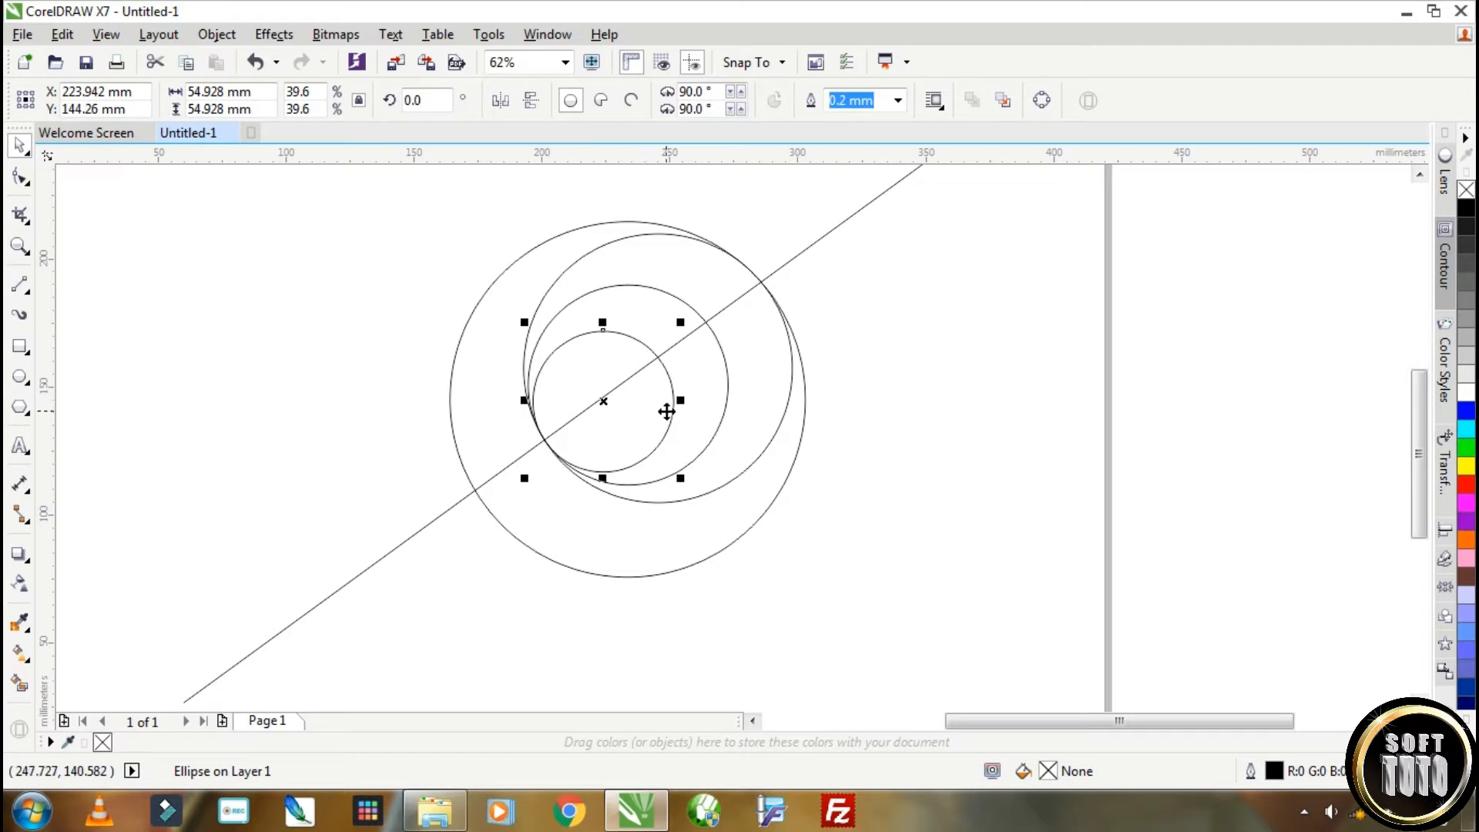
pyautogui.moveTo(683, 320); pyautogui.dragTo(692, 309)
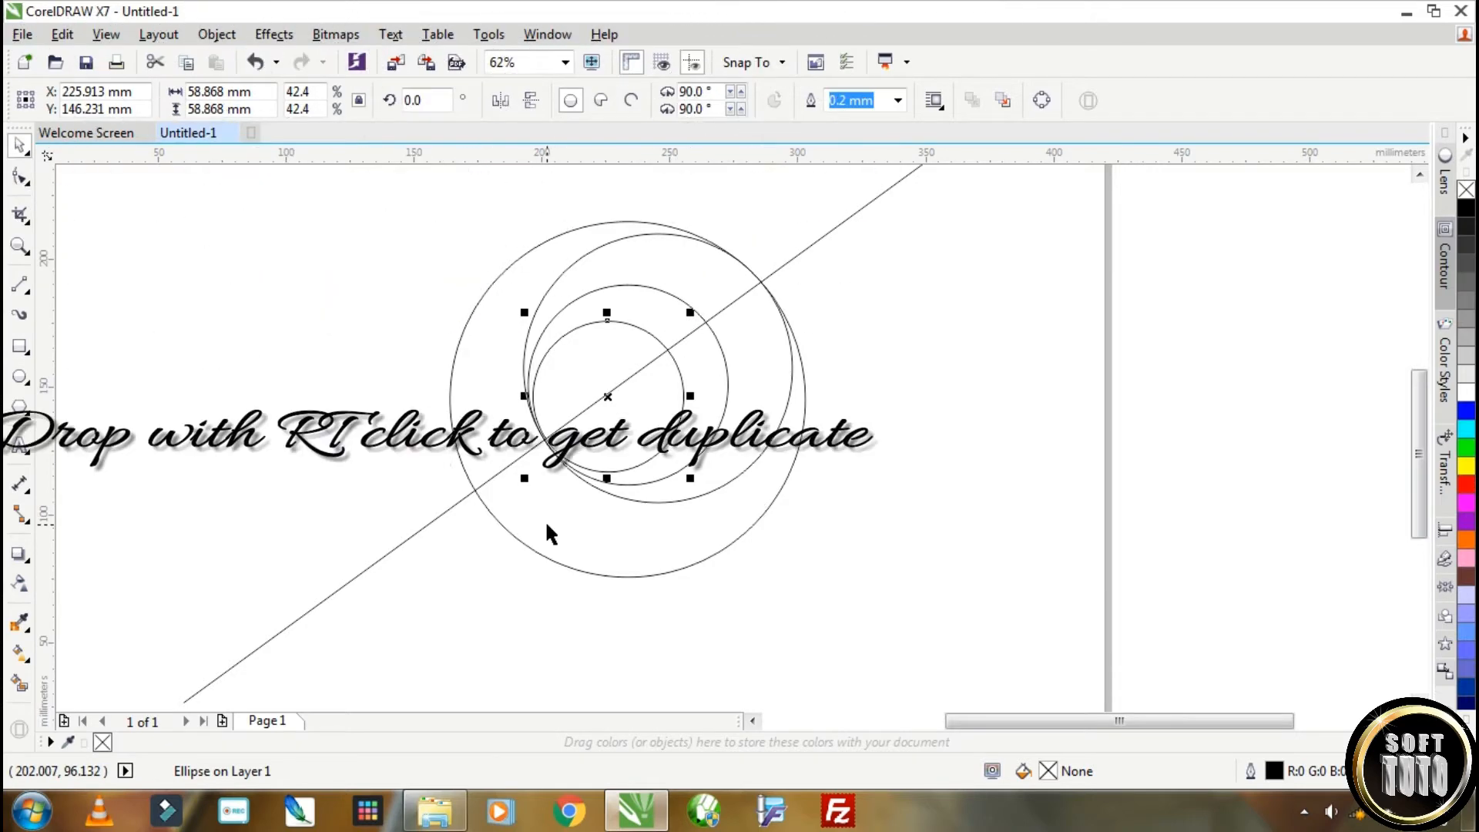
# Step: Copy the smallest circle to the largest circle's left edge, and again to its lower-left crossing with the diagonal line
pyautogui.moveTo(611, 344); pyautogui.dragTo(528, 363)
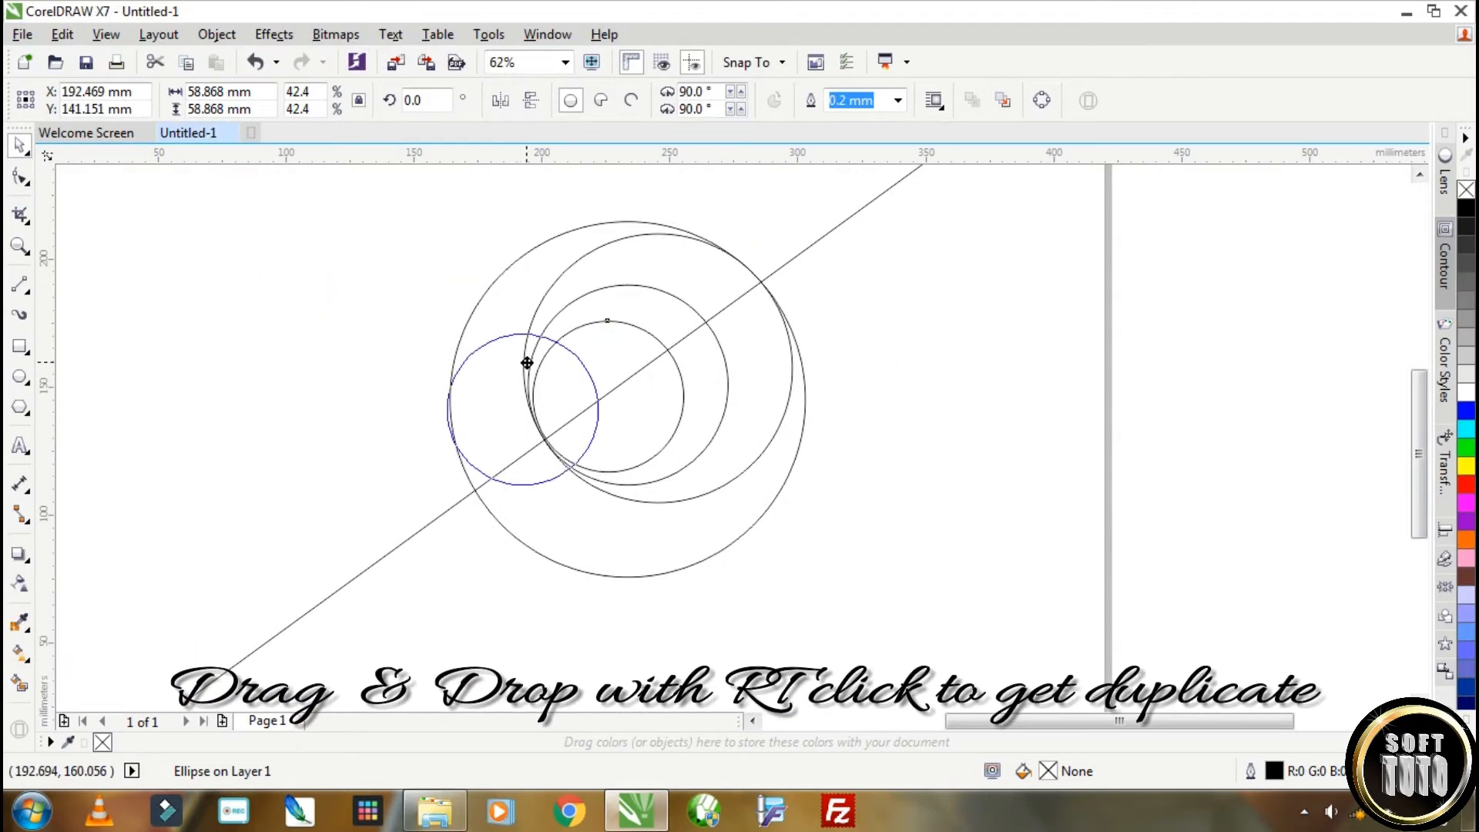
pyautogui.moveTo(528, 363); pyautogui.dragTo(525, 359)
pyautogui.rightClick(525, 359)
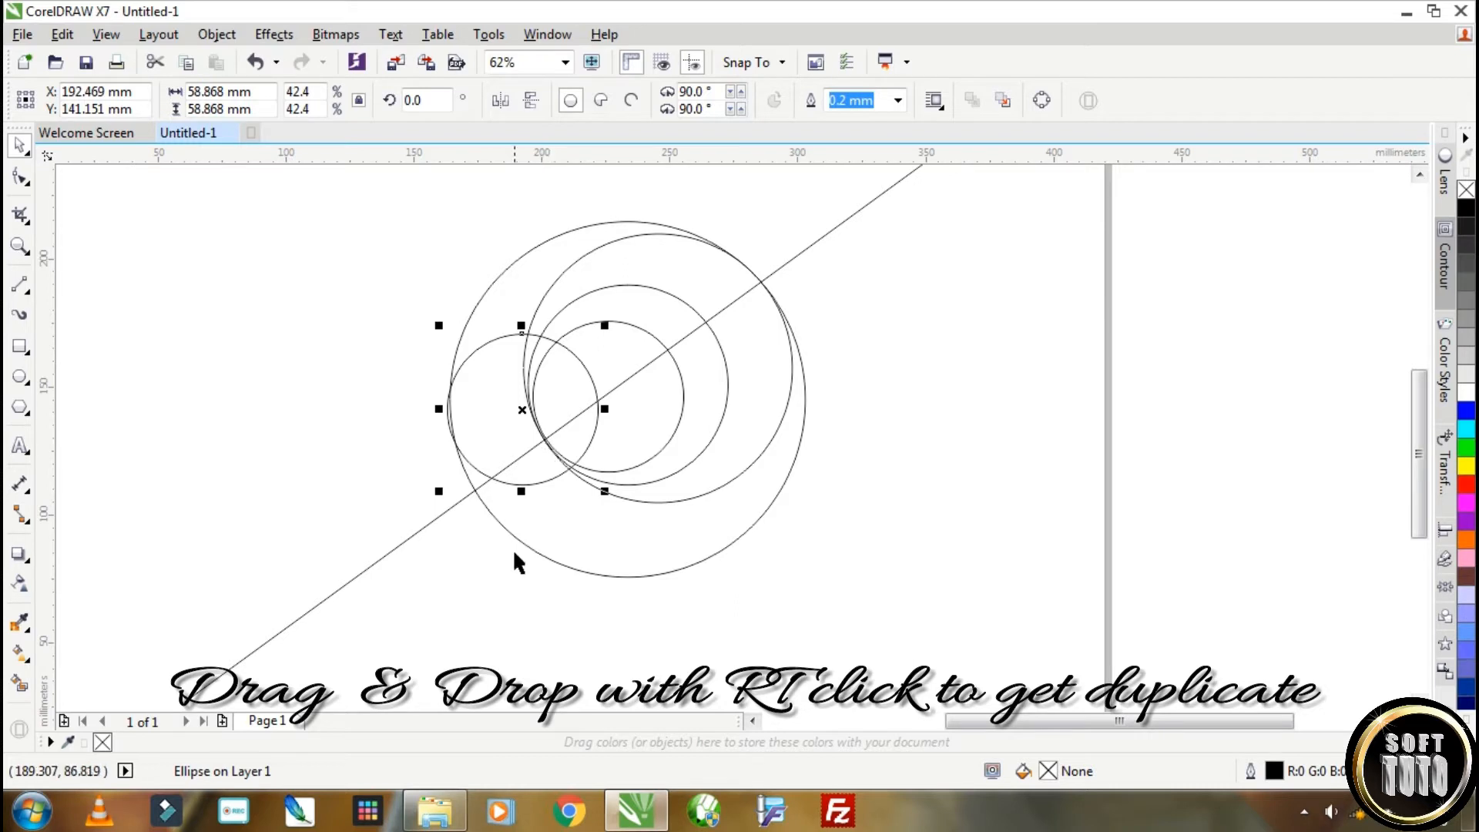
pyautogui.moveTo(503, 408); pyautogui.dragTo(470, 479)
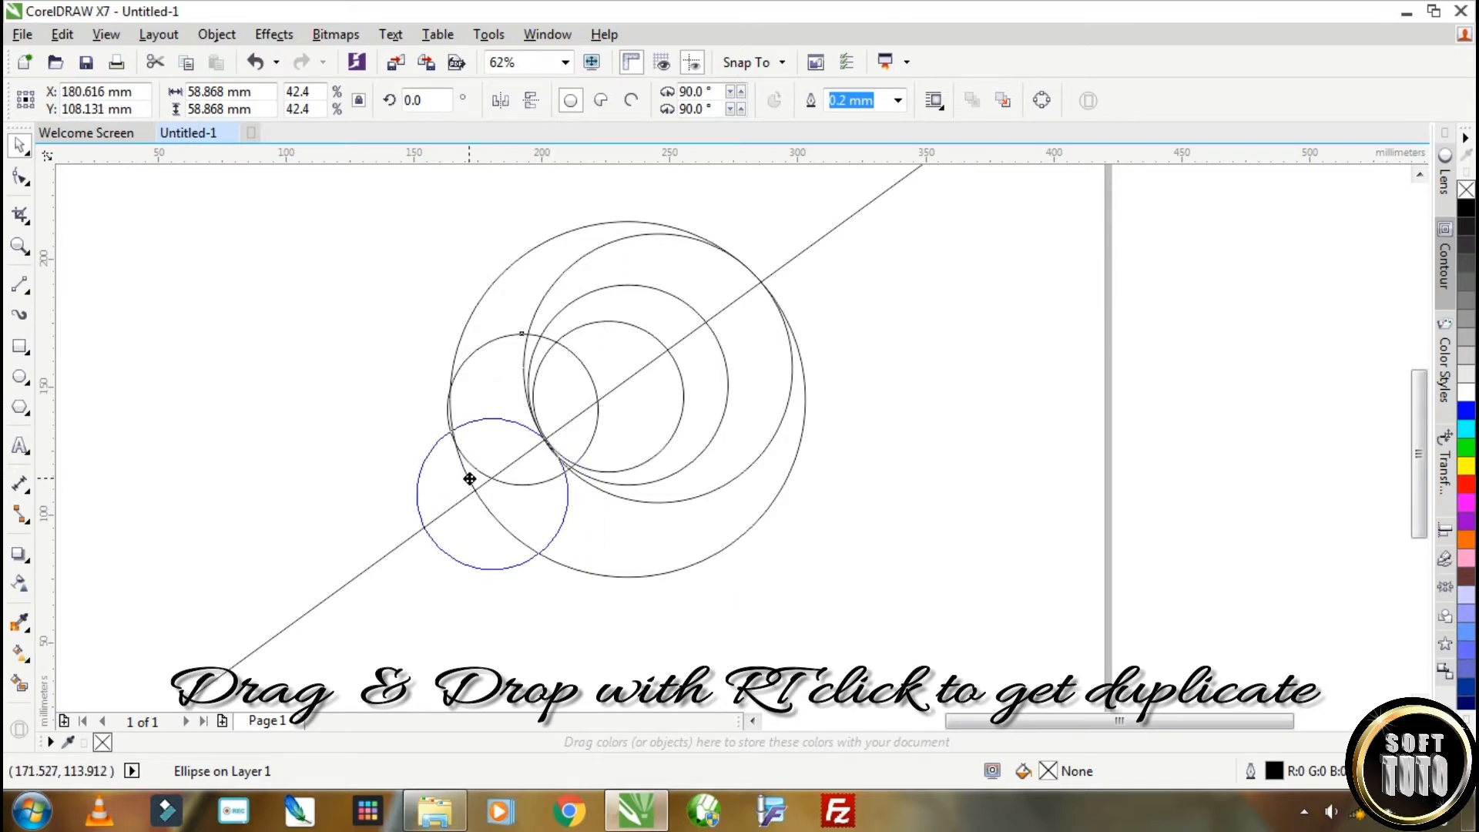
pyautogui.moveTo(469, 479); pyautogui.dragTo(470, 480)
pyautogui.rightClick(469, 479)
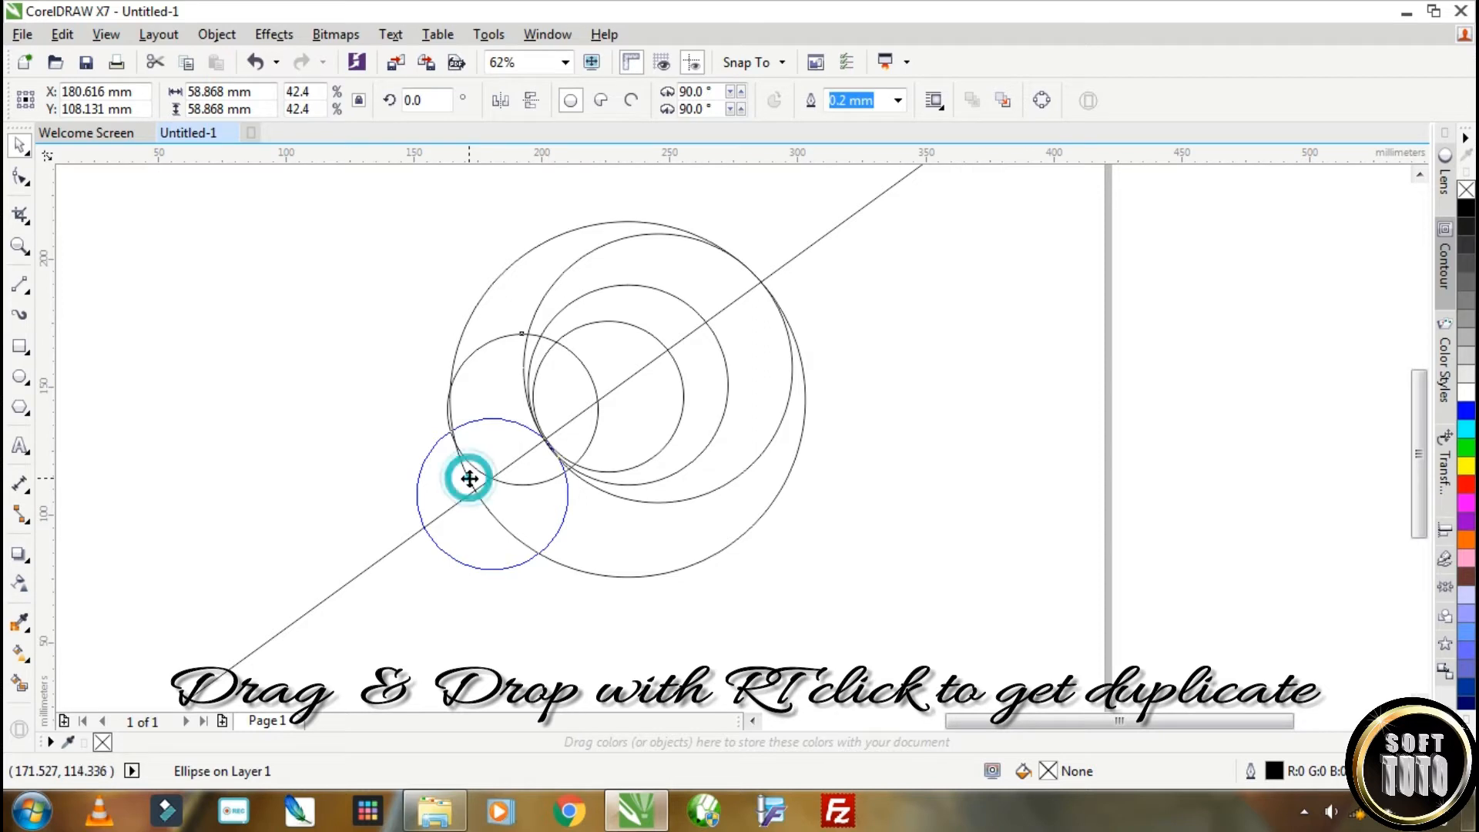
# Step: Enlarge the lower-left circle copy to about 120 mm so it passes through the inner circles' common point on the diagonal line
pyautogui.moveTo(409, 578); pyautogui.dragTo(293, 691)
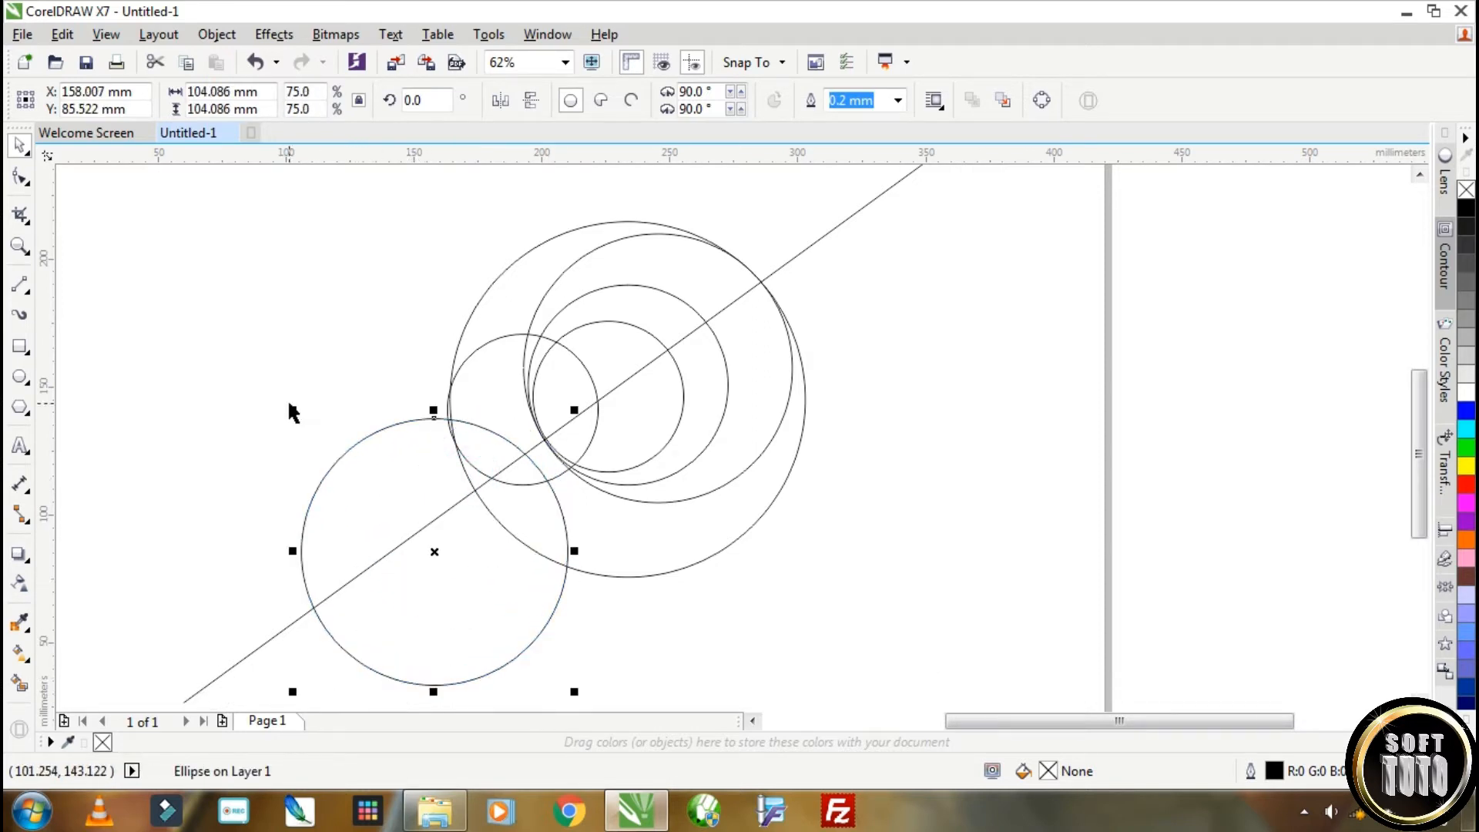
pyautogui.moveTo(292, 410); pyautogui.dragTo(323, 469)
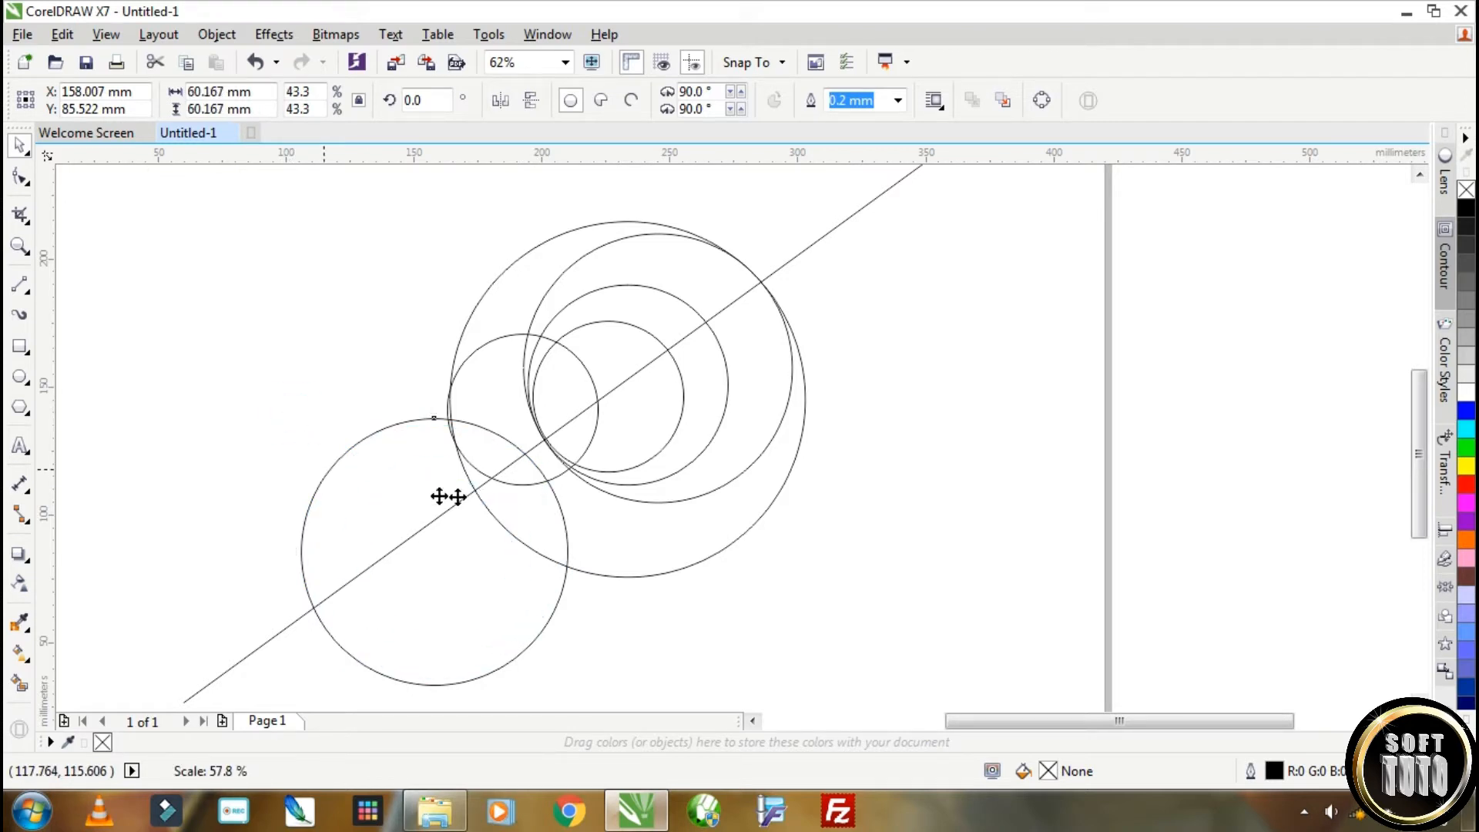
pyautogui.moveTo(515, 470); pyautogui.dragTo(621, 390)
pyautogui.scroll(1, 455, 460)
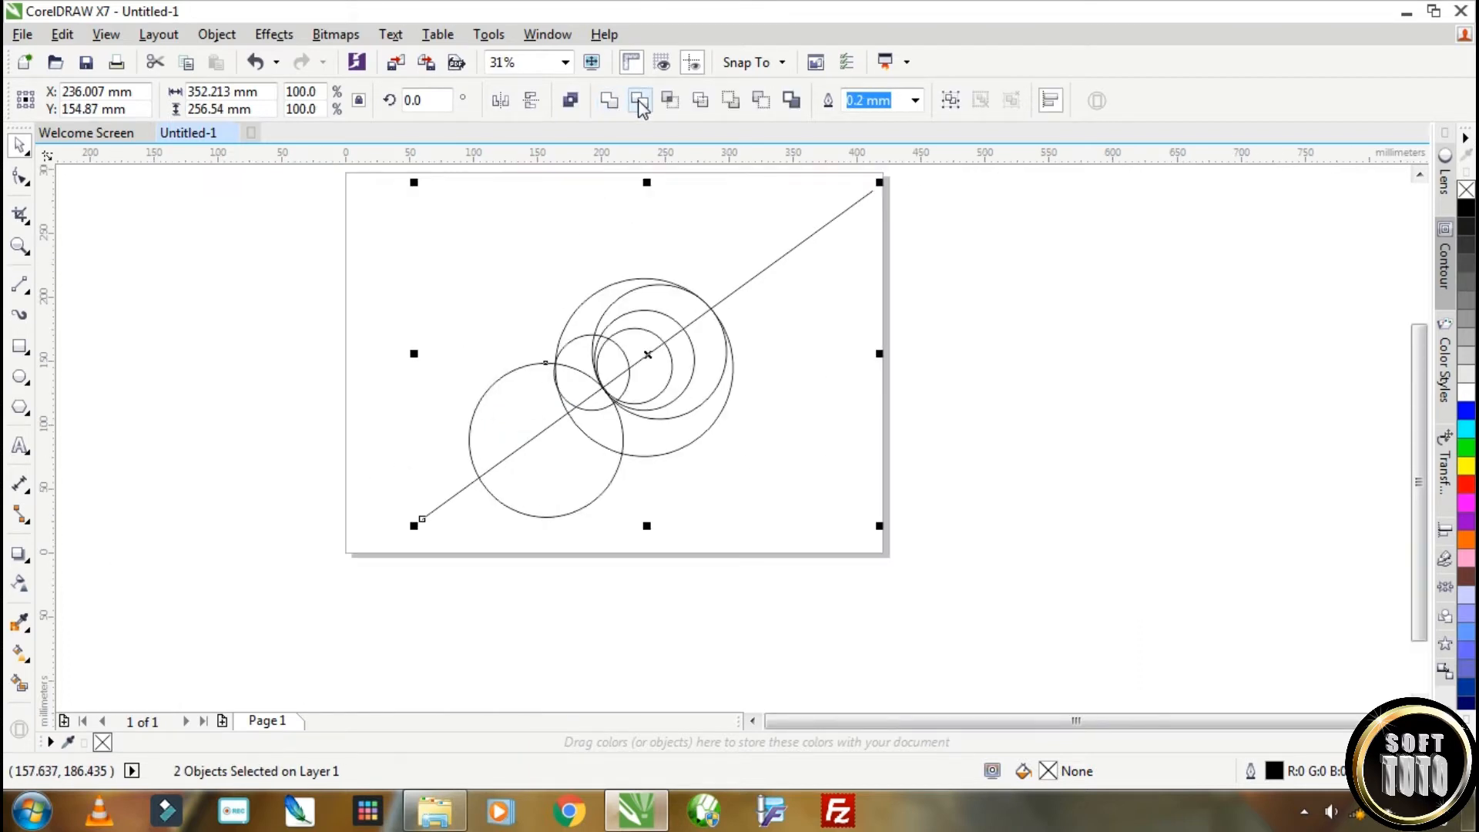
# Step: Split the 120 mm circle along the diagonal line with Trim and delete its upper half
pyautogui.click(639, 101)
pyautogui.click(263, 368)
pyautogui.click(500, 407)
pyautogui.click(571, 101)
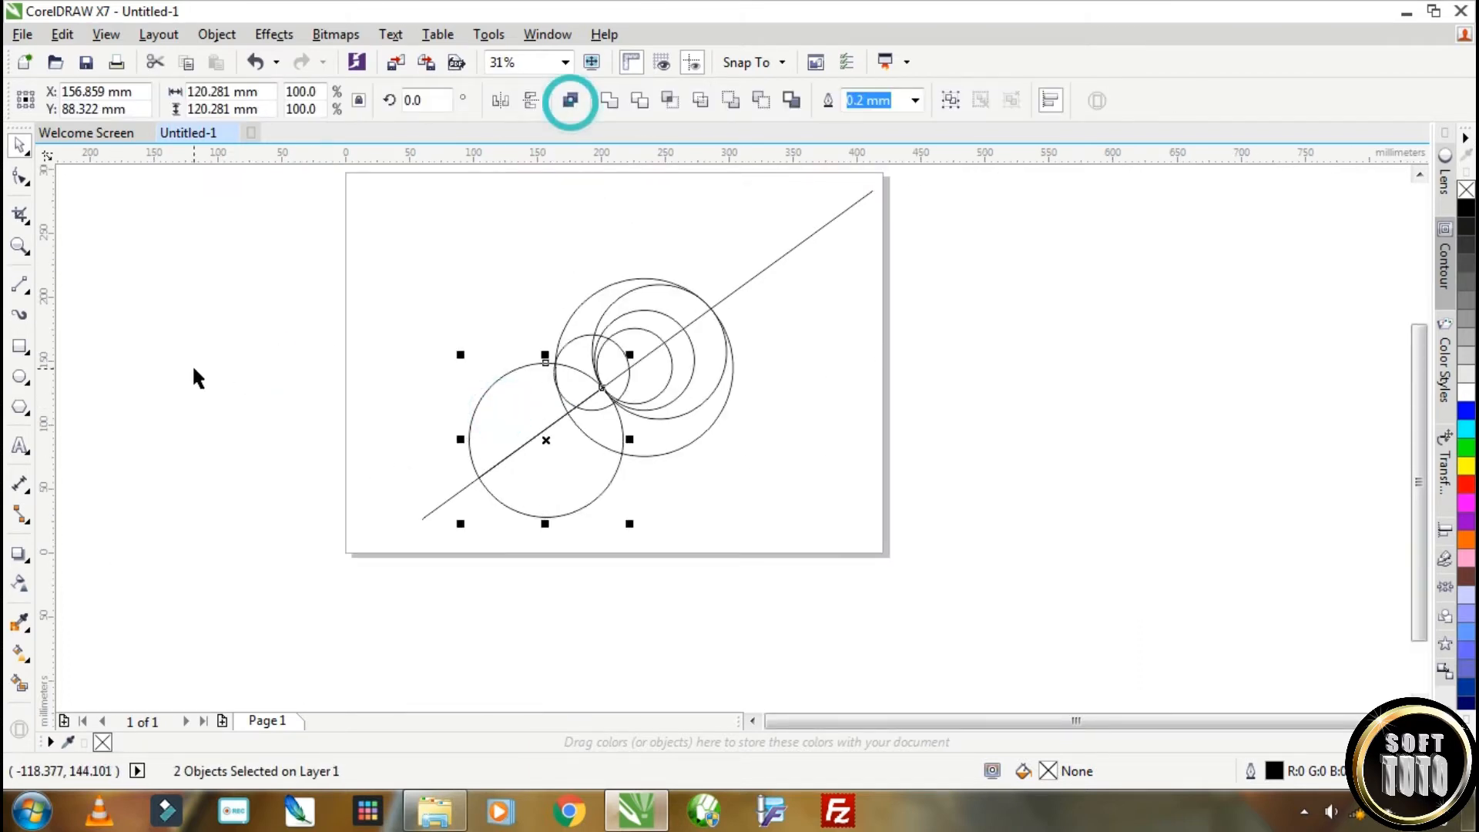
pyautogui.click(486, 409)
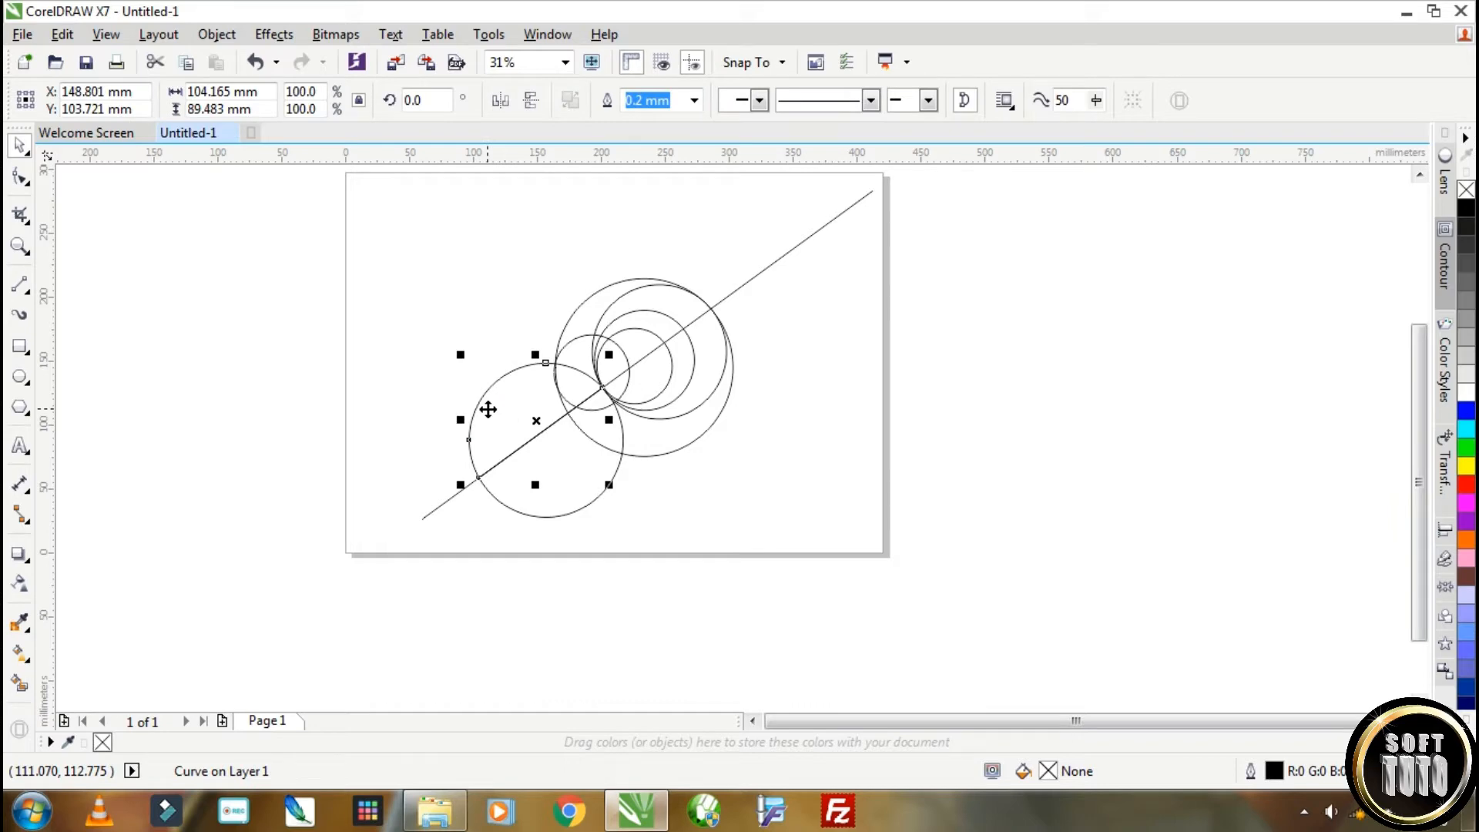
pyautogui.press('Delete')
# Step: Stretch the remaining half circle's corner node to the diagonal line's lower end and delete the node at the bottom of its arc
pyautogui.click(492, 491)
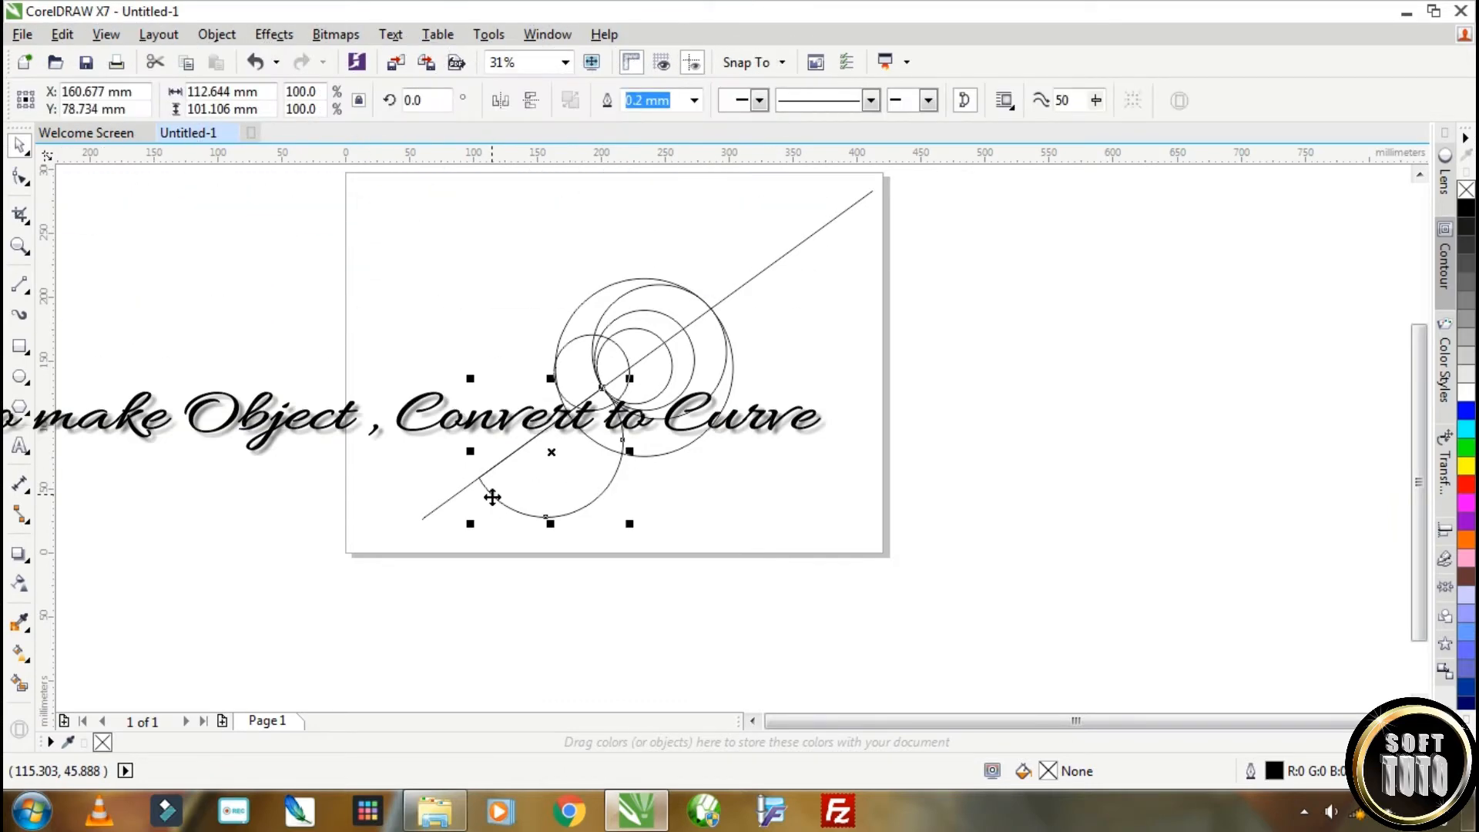
pyautogui.click(18, 180)
pyautogui.moveTo(478, 473); pyautogui.dragTo(421, 521)
pyautogui.moveTo(560, 537); pyautogui.dragTo(515, 505)
pyautogui.press('Delete')
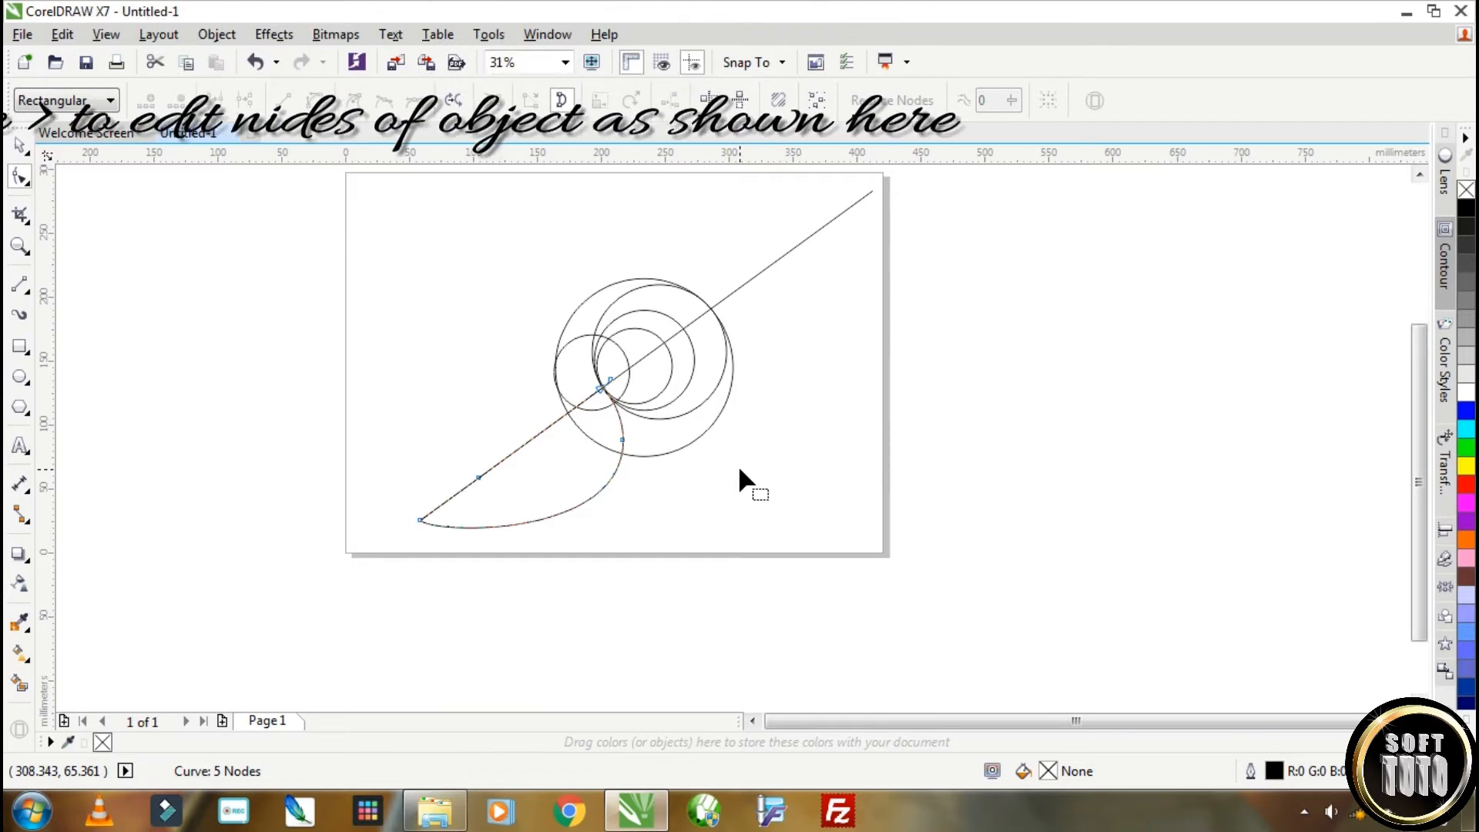
# Step: Pull the curve's right-hand node out to the right side of the circles and make it a cusp node
pyautogui.moveTo(607, 389); pyautogui.dragTo(730, 389)
pyautogui.scroll(2, 730, 382)
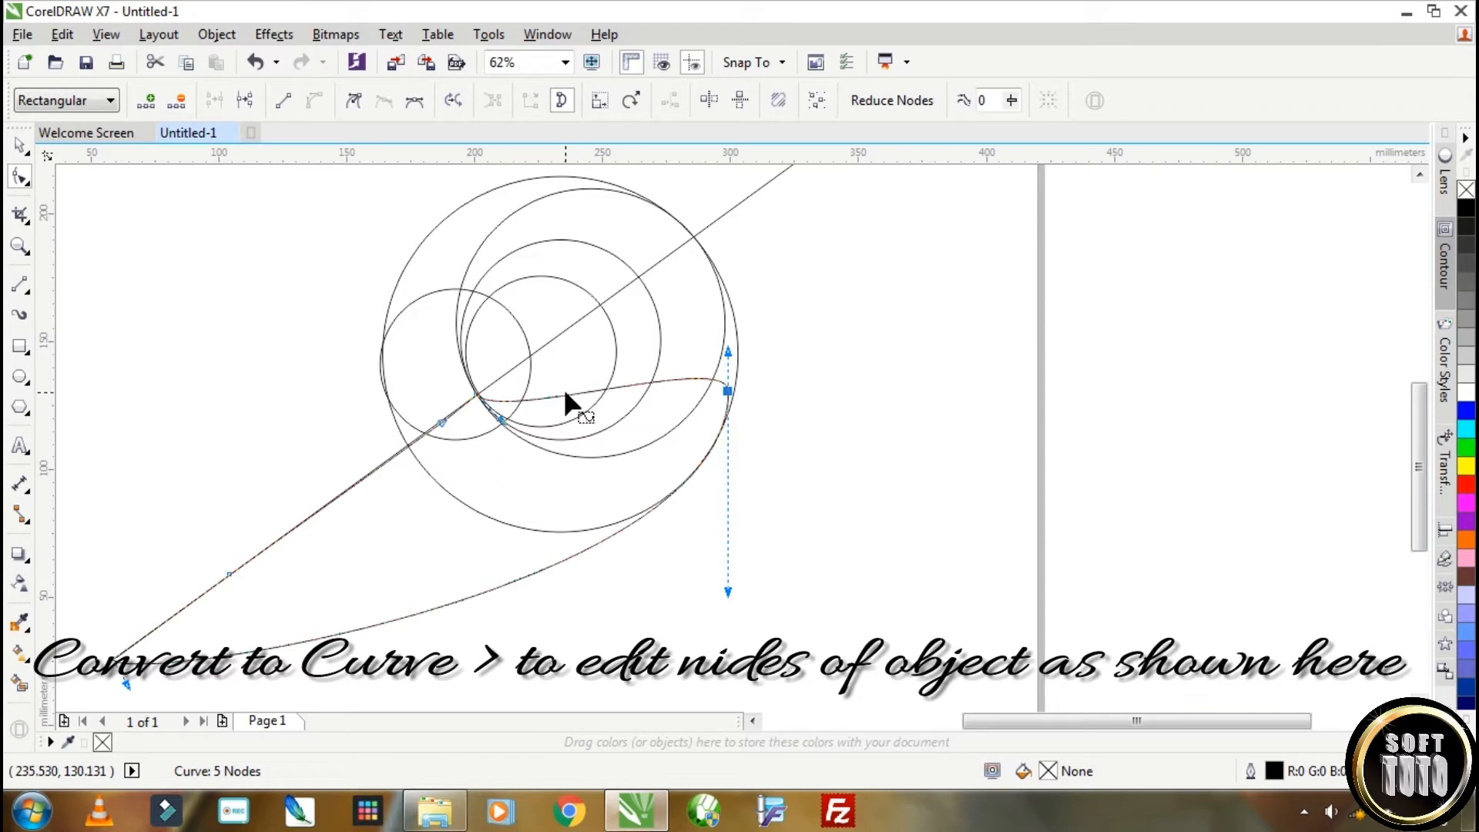
pyautogui.moveTo(565, 393); pyautogui.dragTo(564, 431)
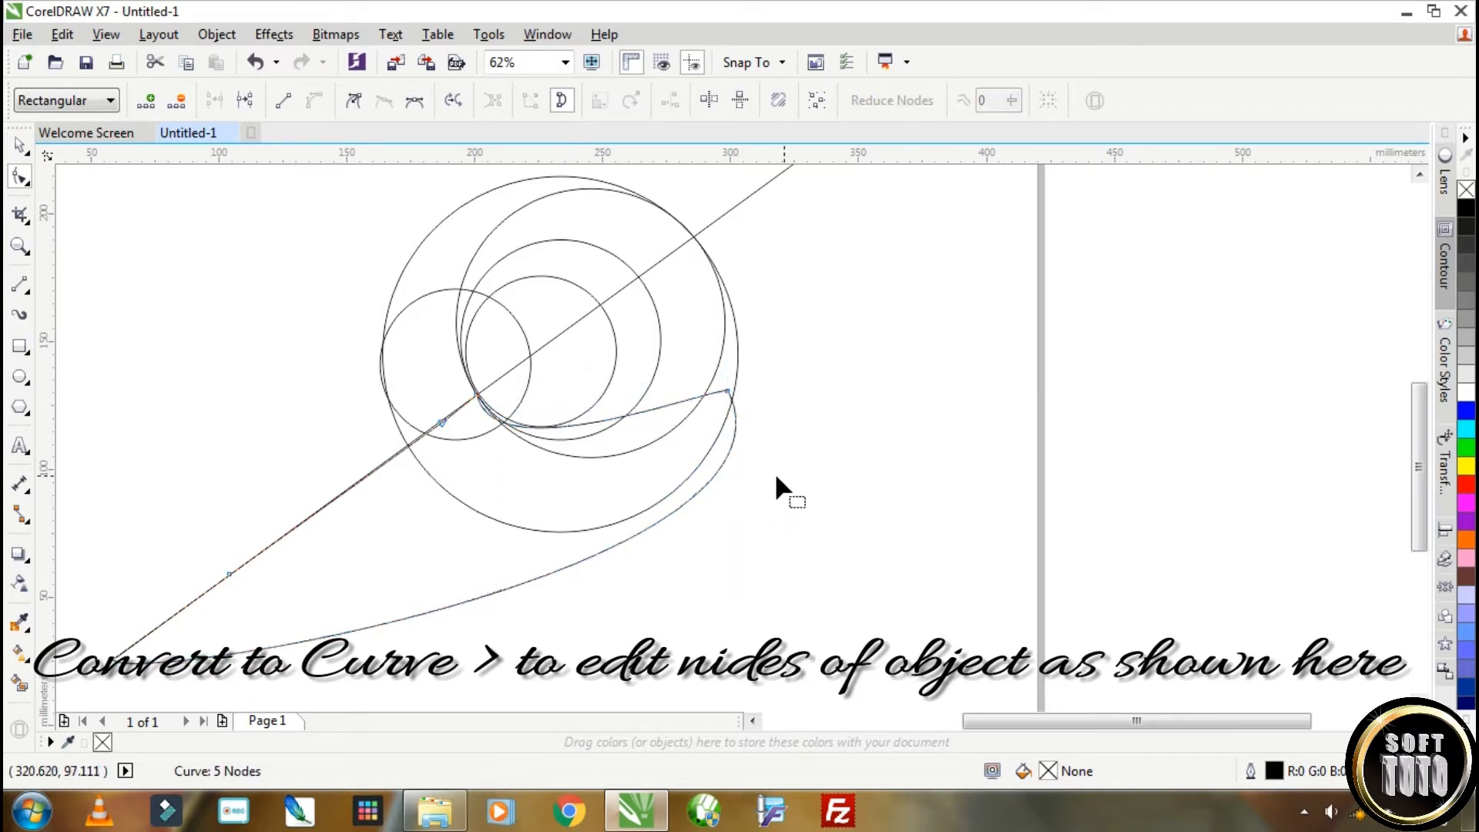
pyautogui.hotkey('ctrl', 'z')
pyautogui.click(355, 101)
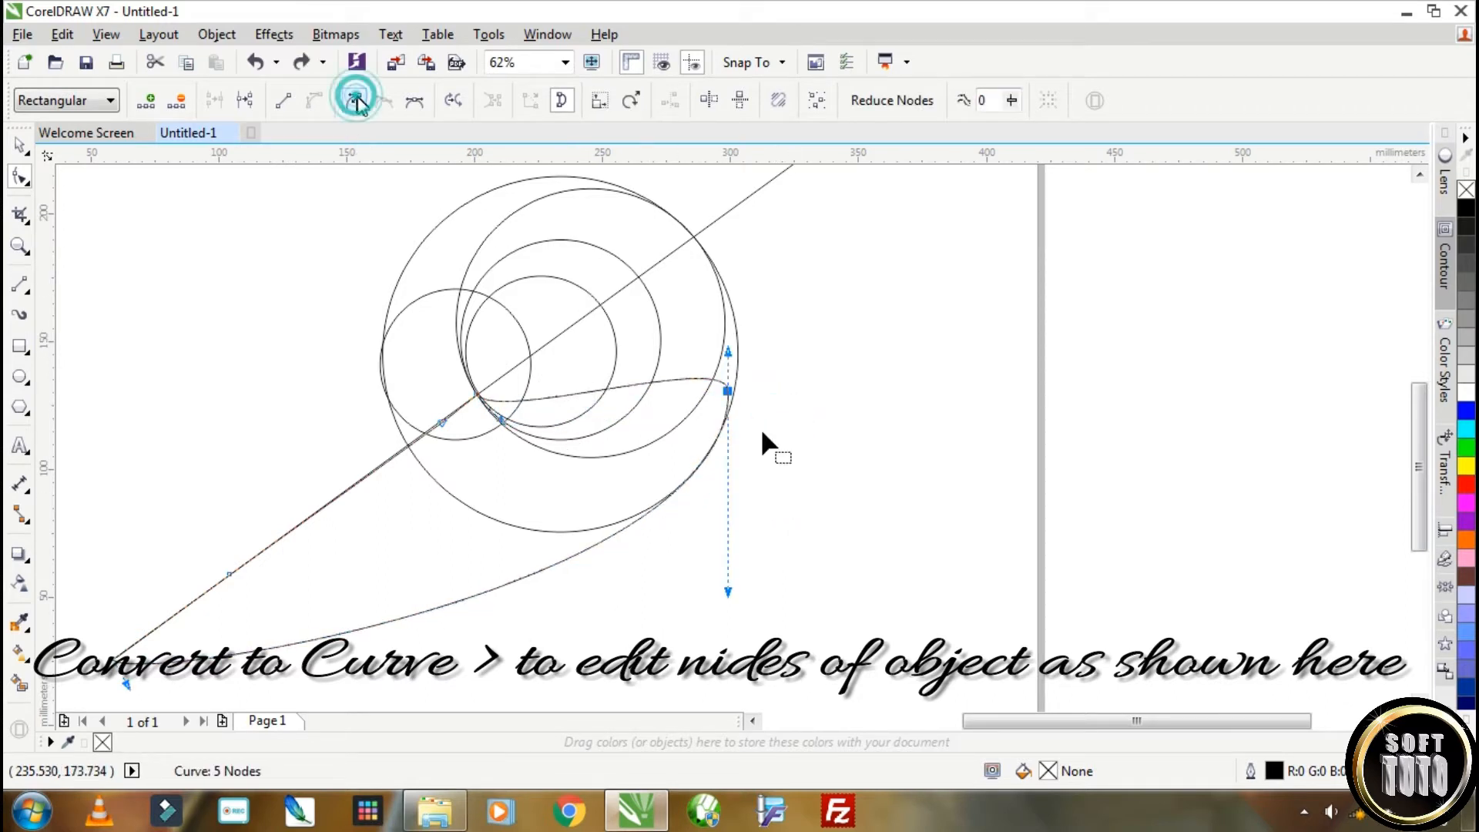
# Step: Move the cusp node onto the second circle and adjust its handles to bend both adjoining edges into a feather shape
pyautogui.moveTo(726, 353); pyautogui.dragTo(577, 524)
pyautogui.moveTo(730, 394); pyautogui.dragTo(693, 413)
pyautogui.moveTo(572, 545); pyautogui.dragTo(566, 507)
pyautogui.moveTo(695, 606); pyautogui.dragTo(689, 617)
pyautogui.moveTo(568, 507); pyautogui.dragTo(599, 510)
# Step: Fine-tune the handles of the feather's upper edge to follow the second circle's lower arc
pyautogui.scroll(3, 493, 396)
pyautogui.moveTo(540, 617); pyautogui.dragTo(506, 645)
pyautogui.scroll(-3, 537, 619)
pyautogui.scroll(3, 543, 628)
pyautogui.moveTo(387, 533); pyautogui.dragTo(432, 521)
pyautogui.moveTo(1171, 428); pyautogui.dragTo(1173, 436)
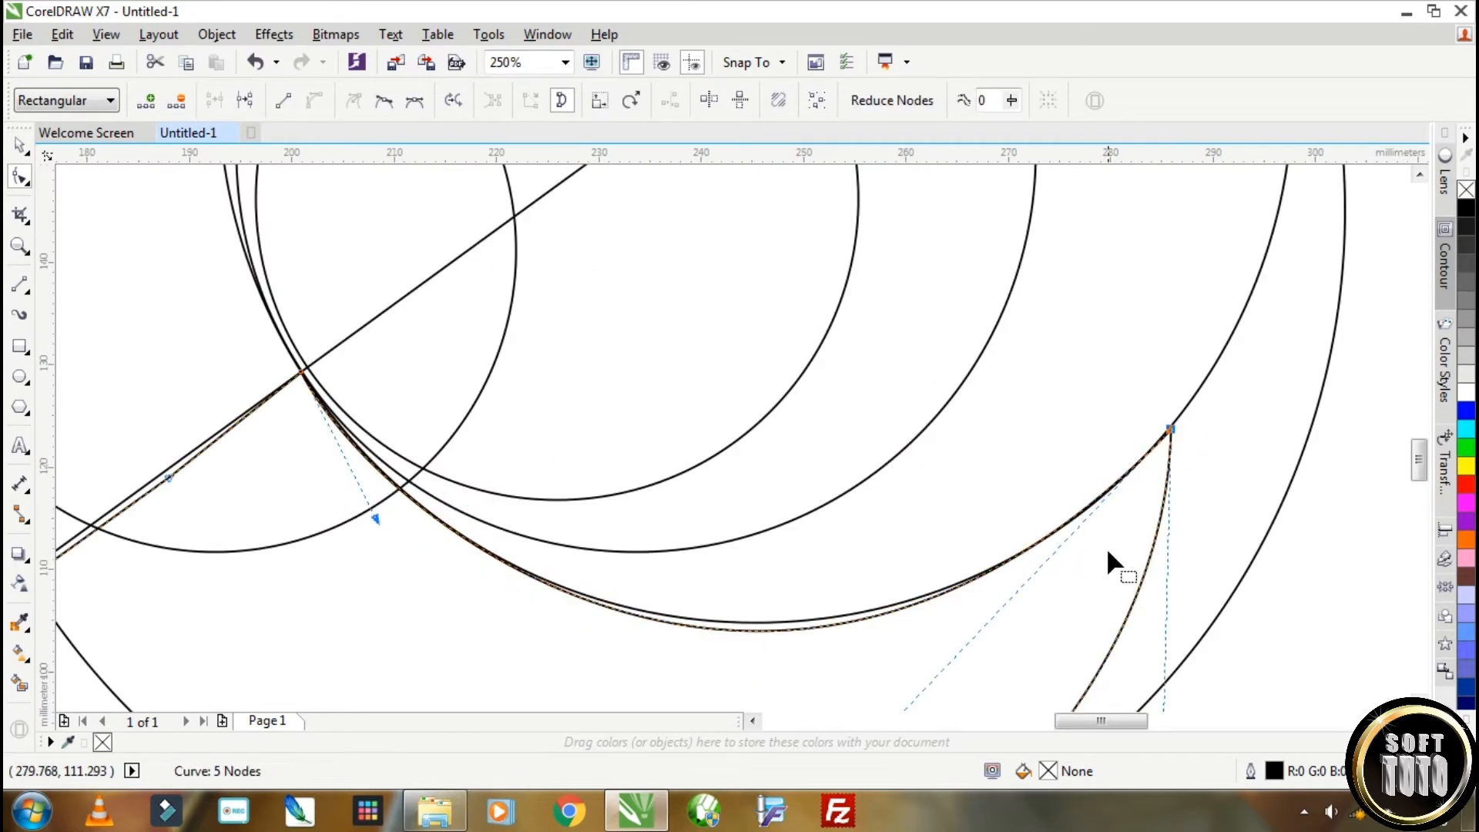
pyautogui.scroll(-3, 1107, 557)
pyautogui.moveTo(753, 544); pyautogui.dragTo(744, 540)
pyautogui.moveTo(948, 685); pyautogui.dragTo(954, 684)
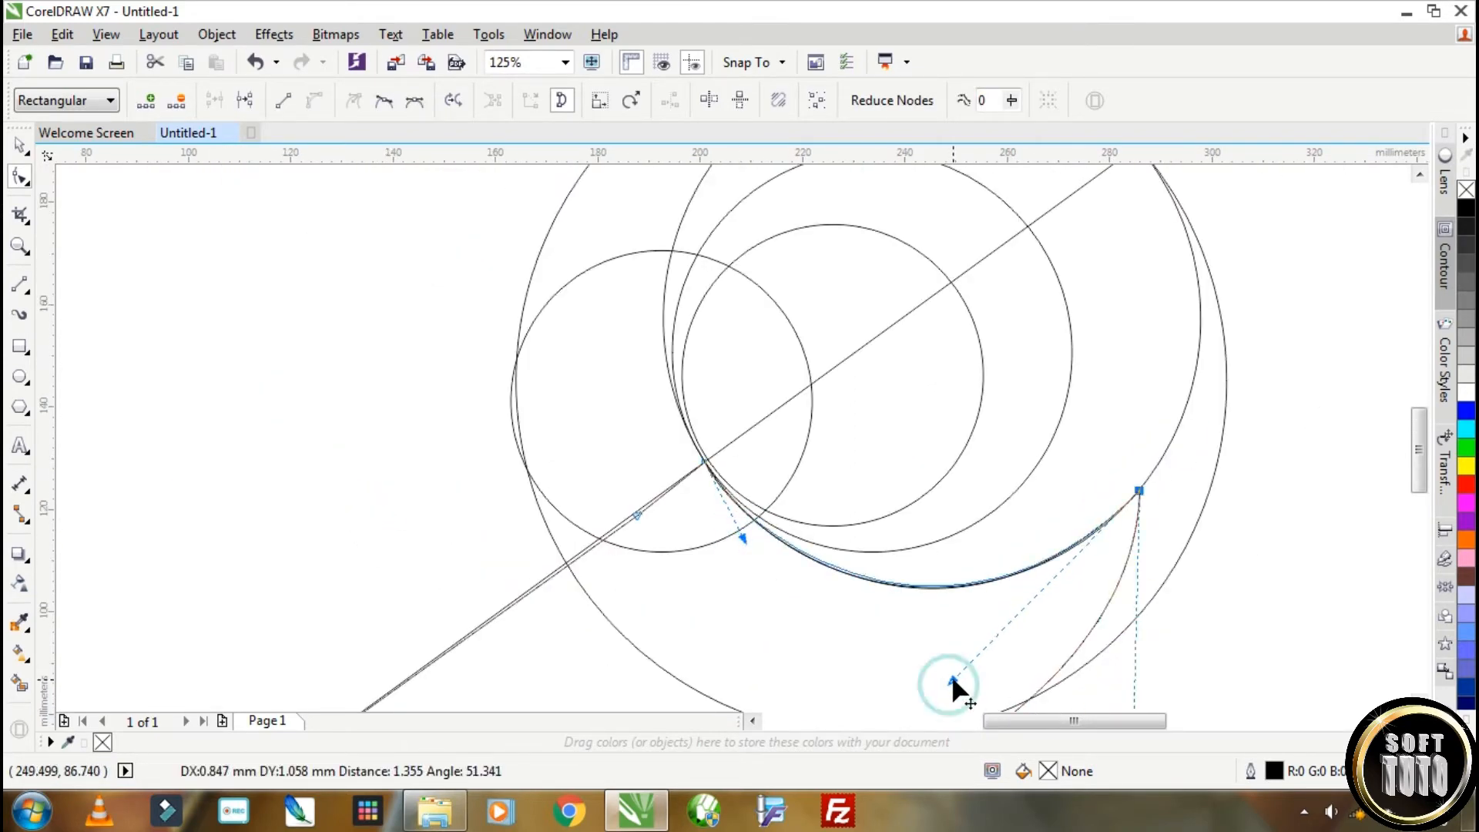
# Step: Remove the stray node on the feather's straight edge so that the edge follows the diagonal line
pyautogui.scroll(-5, 1079, 611)
pyautogui.press('space')
pyautogui.scroll(3, 1078, 514)
pyautogui.scroll(2, 1077, 514)
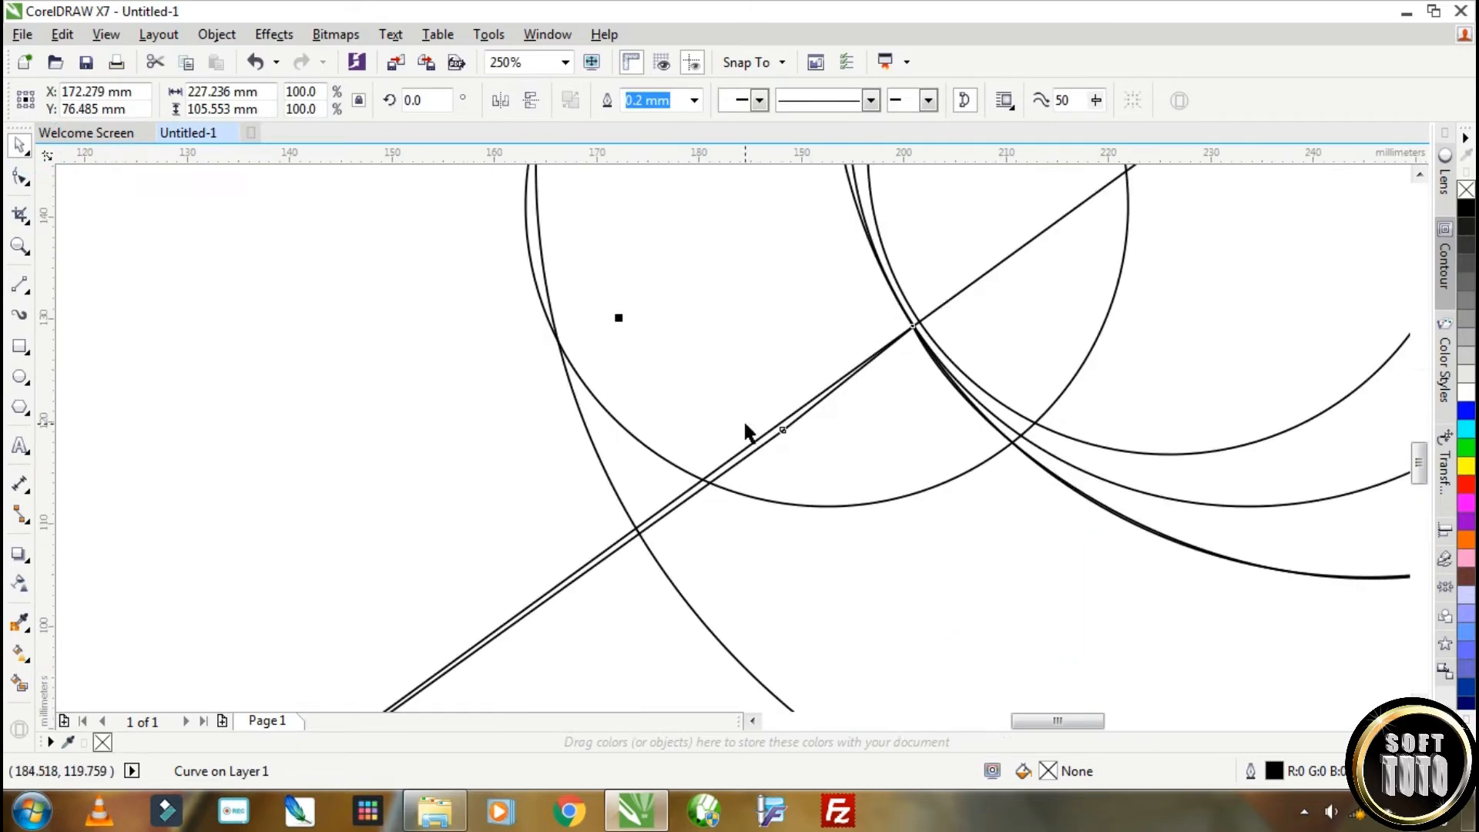
pyautogui.press('space')
pyautogui.scroll(-3, 667, 542)
pyautogui.scroll(1, 668, 543)
pyautogui.moveTo(598, 571); pyautogui.dragTo(1235, 456)
pyautogui.scroll(-1, 1086, 490)
pyautogui.press('space')
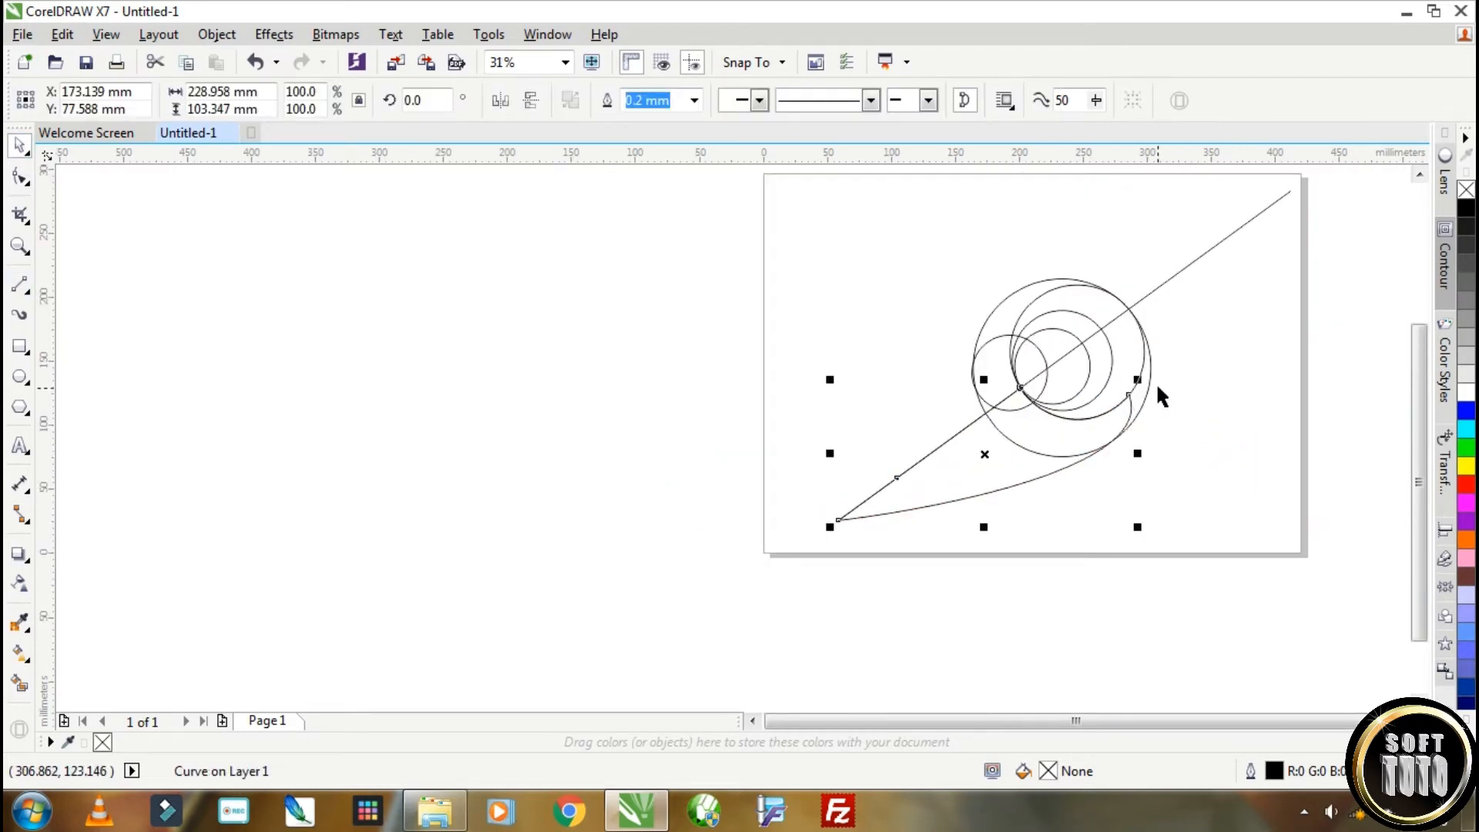
# Step: Place a copy of the feather, scaled to about 57%, against the diagonal line and reshape its upper edge into an S-curve
pyautogui.moveTo(1138, 379); pyautogui.dragTo(986, 436)
pyautogui.scroll(2, 964, 423)
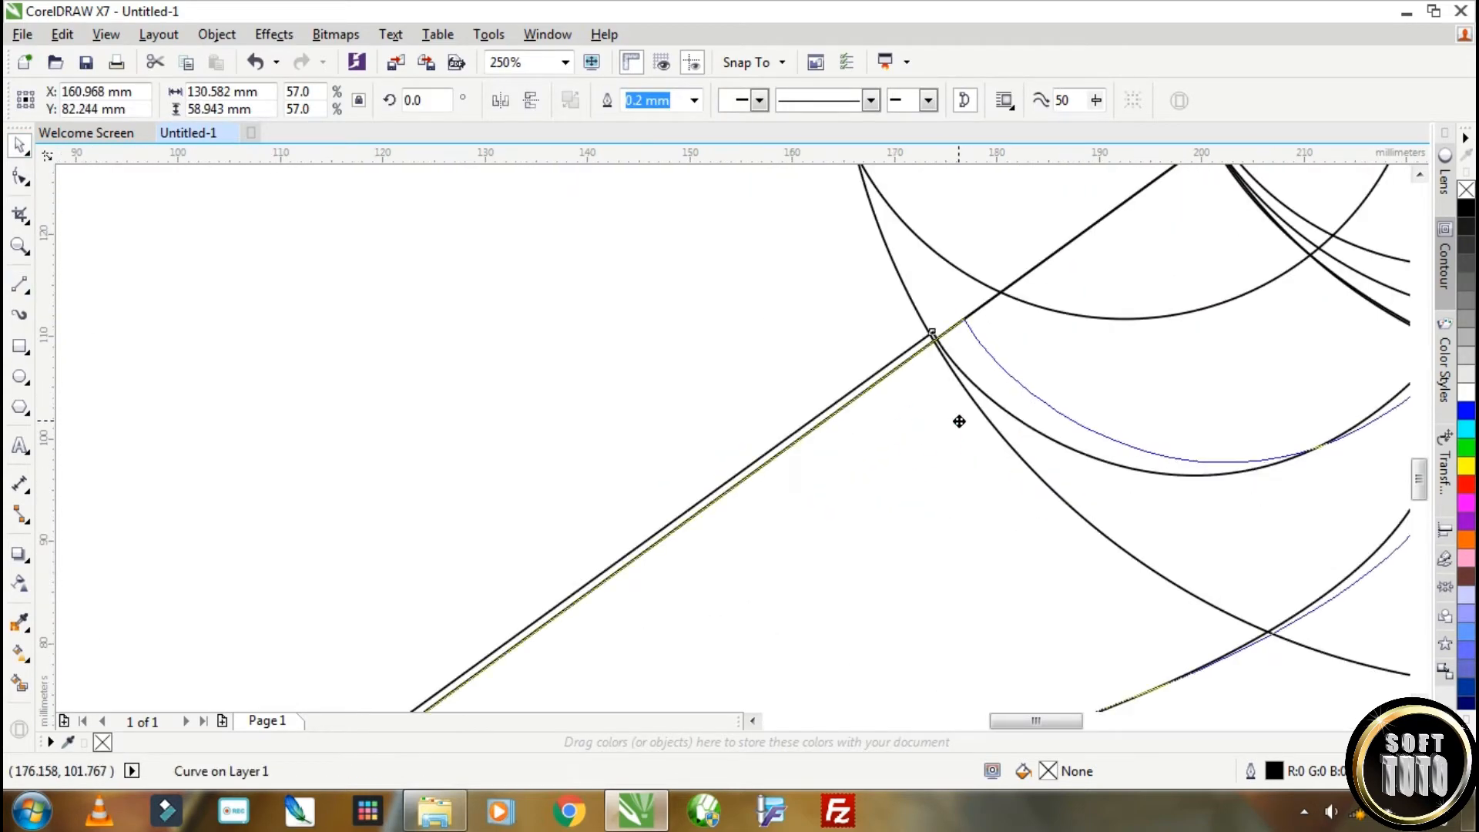
pyautogui.click(17, 177)
pyautogui.moveTo(1069, 411); pyautogui.dragTo(1162, 417)
pyautogui.moveTo(1053, 528); pyautogui.dragTo(1093, 359)
pyautogui.moveTo(840, 435); pyautogui.dragTo(981, 289)
pyautogui.moveTo(1162, 416); pyautogui.dragTo(1105, 426)
pyautogui.scroll(-1, 963, 501)
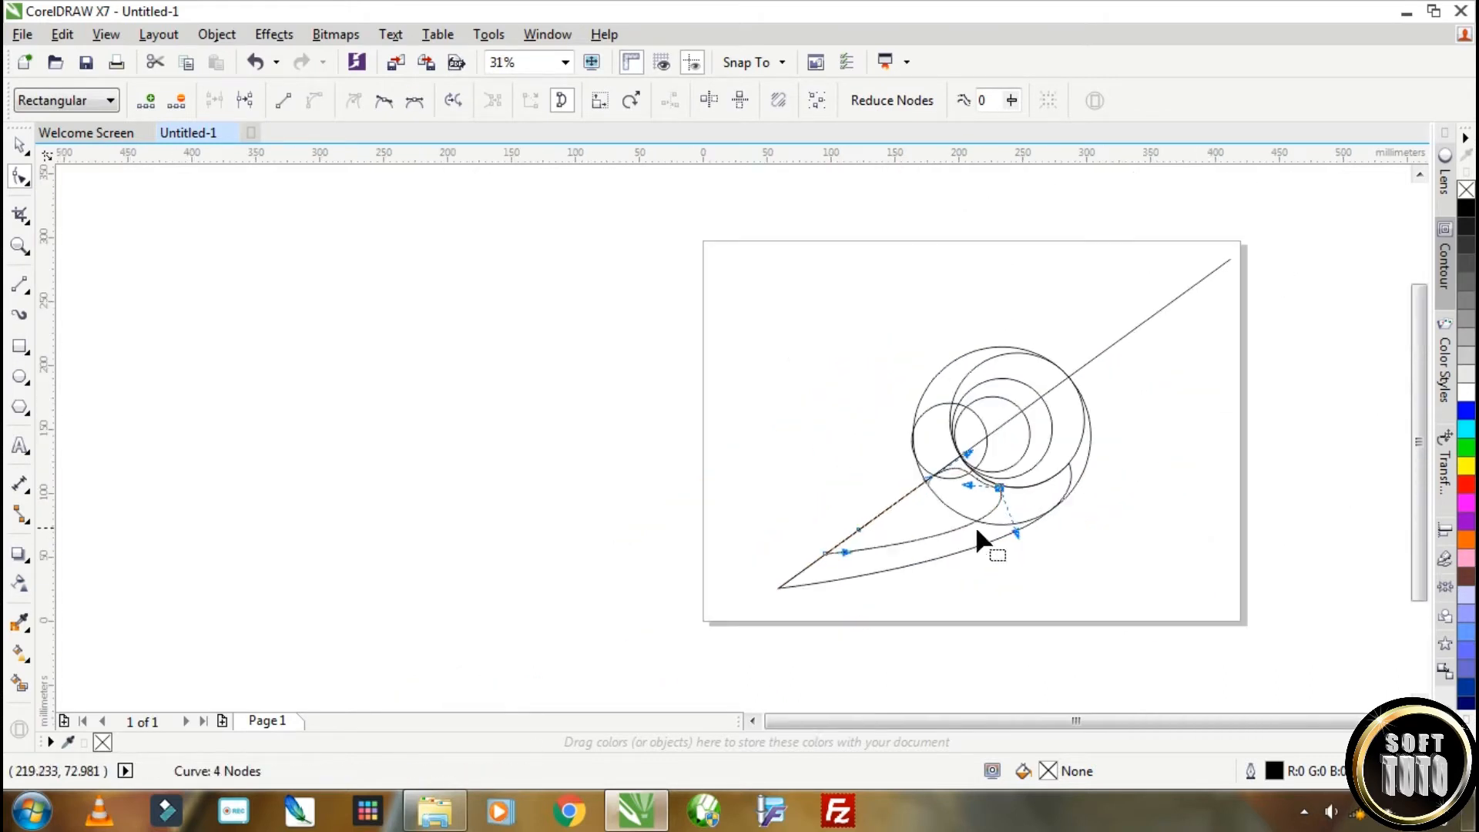
# Step: Make a third feather about 84 by 41 mm from the second one and move it up against the diagonal line
pyautogui.press('space')
pyautogui.scroll(-1, 973, 501)
pyautogui.scroll(1, 1016, 445)
pyautogui.doubleClick(1015, 445)
pyautogui.moveTo(1015, 445); pyautogui.dragTo(895, 482)
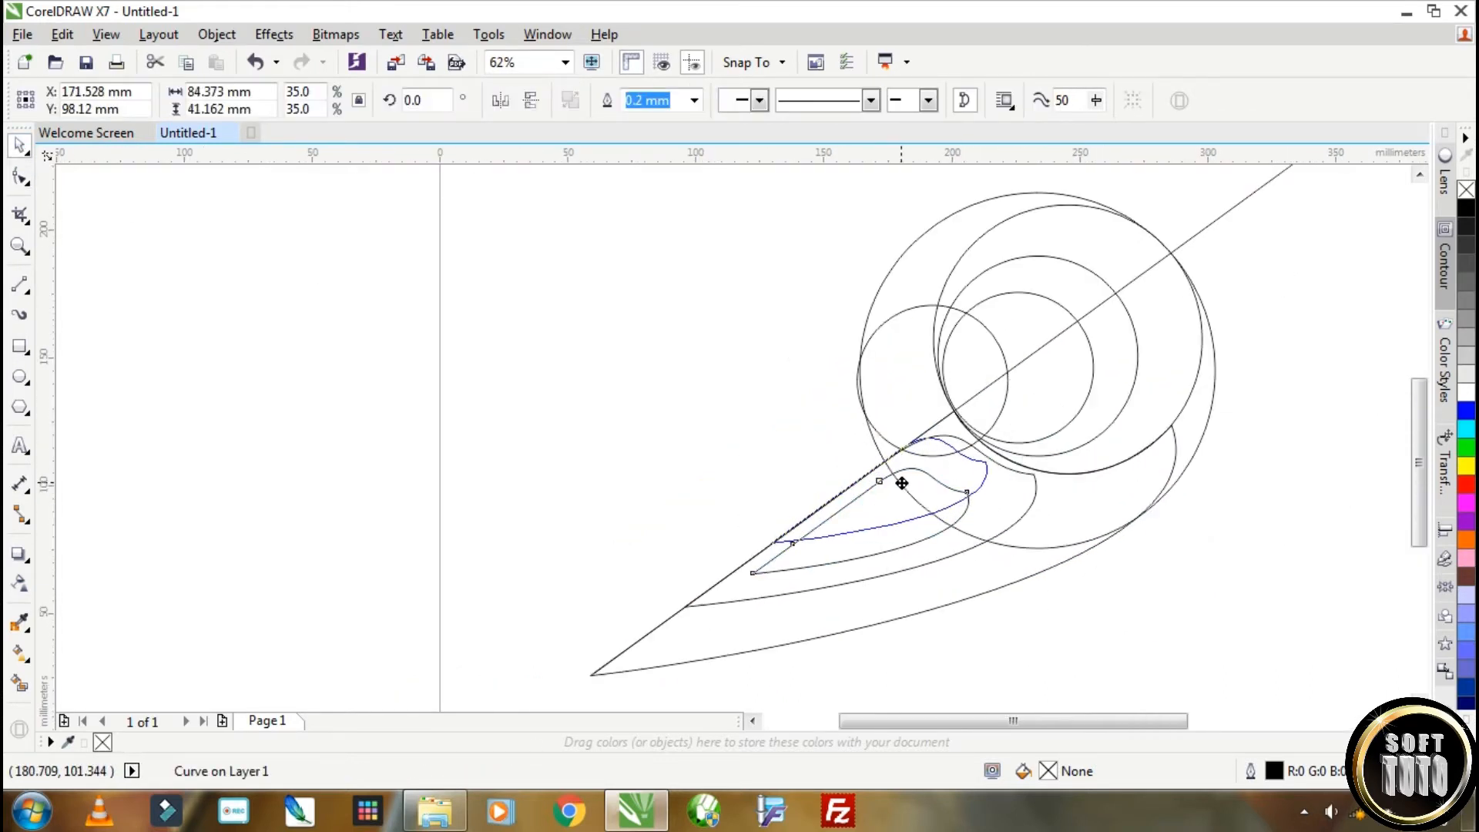
pyautogui.scroll(1, 922, 470)
pyautogui.scroll(1, 922, 471)
# Step: Reshape the third feather's nodes and handles so its upper edge follows the second feather's hump
pyautogui.press('F10')
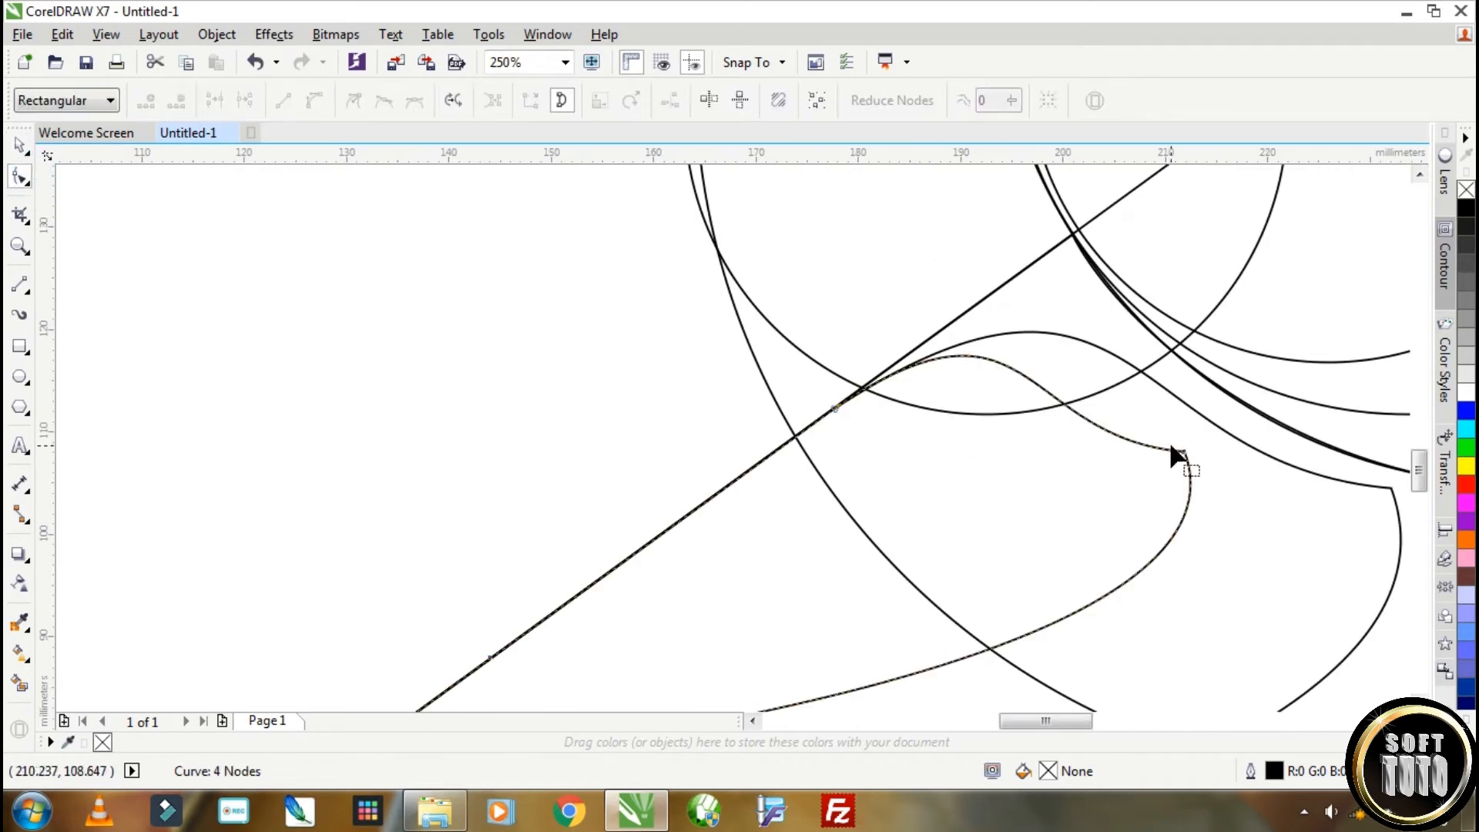
pyautogui.click(1162, 438)
pyautogui.moveTo(1067, 423); pyautogui.dragTo(1105, 339)
pyautogui.moveTo(1310, 660); pyautogui.dragTo(1300, 648)
pyautogui.scroll(1, 1228, 438)
pyautogui.click(1149, 380)
pyautogui.scroll(-1, 743, 322)
pyautogui.moveTo(795, 215); pyautogui.dragTo(824, 200)
pyautogui.press('F4')
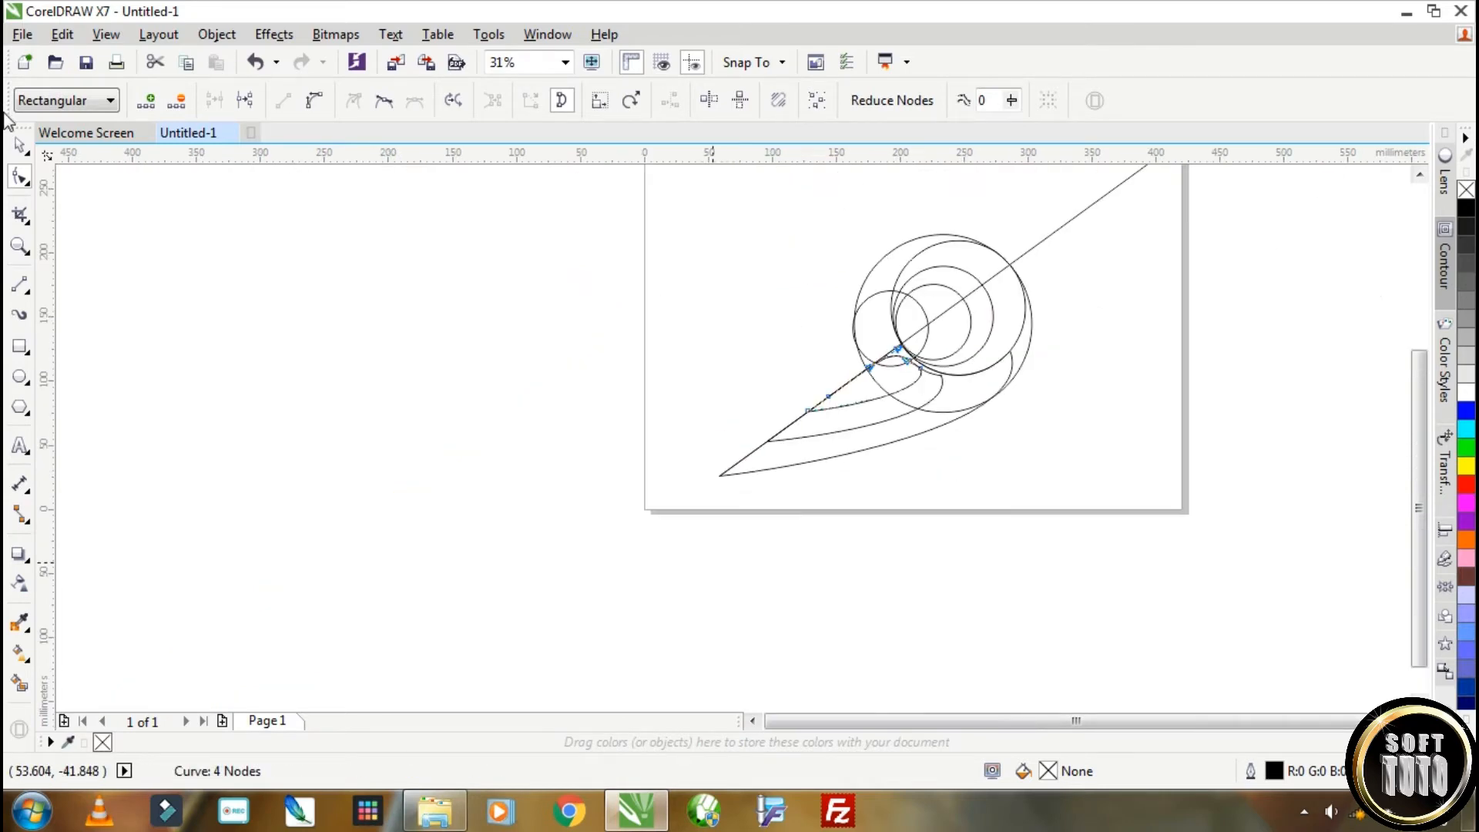
# Step: Copy the smallest feather below the largest one and rotate the copy to about 33 degrees
pyautogui.press('space')
pyautogui.moveTo(890, 382); pyautogui.dragTo(838, 436)
pyautogui.click(828, 500)
pyautogui.click(829, 476)
pyautogui.scroll(1, 780, 490)
pyautogui.click(780, 490)
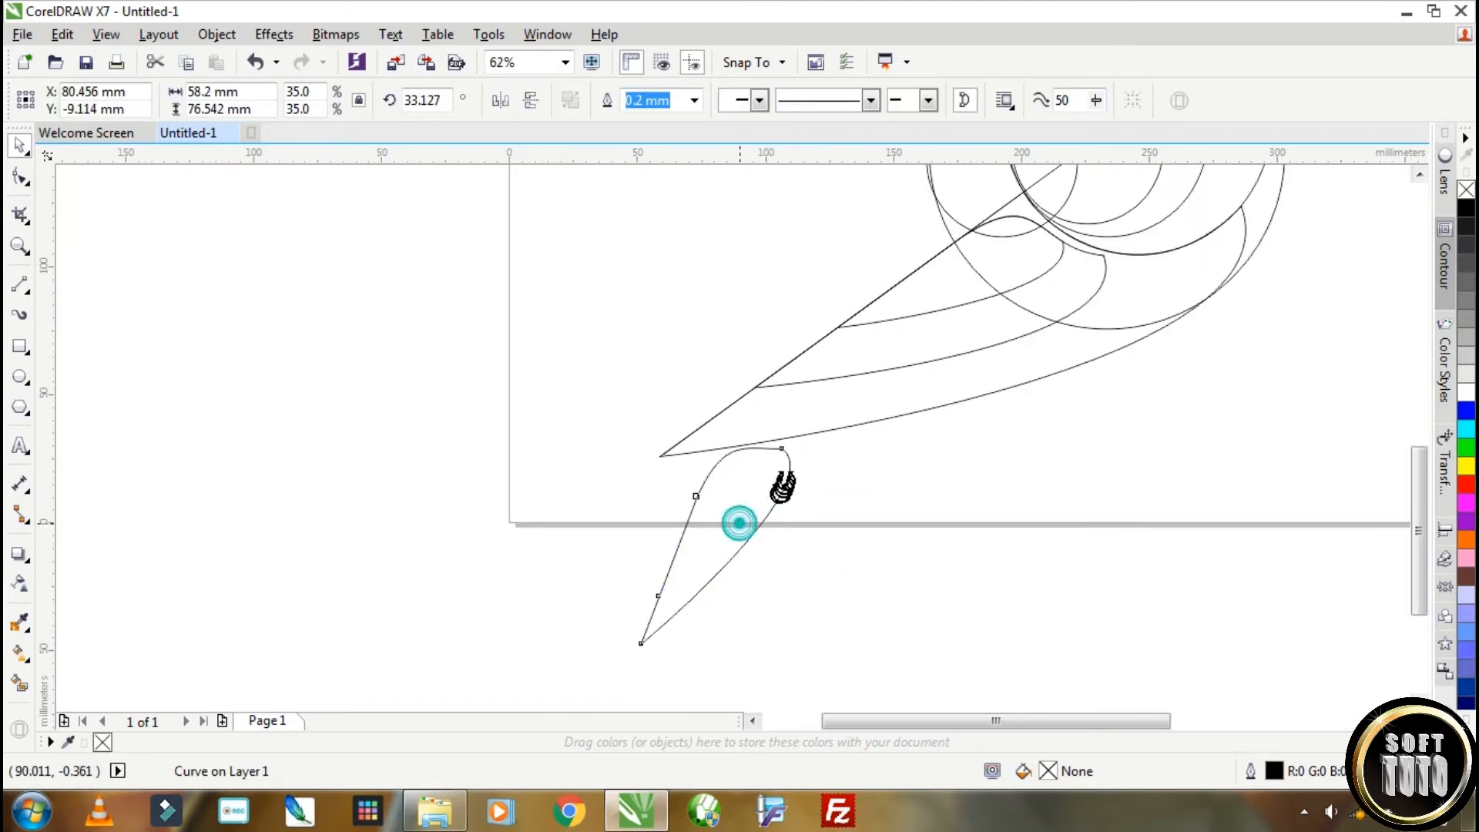
# Step: Rotate the copied feather to about 42.7 degrees and seat its upper end against the largest feather's lower edge
pyautogui.scroll(2, 813, 397)
pyautogui.moveTo(793, 440); pyautogui.dragTo(766, 371)
pyautogui.click(657, 528)
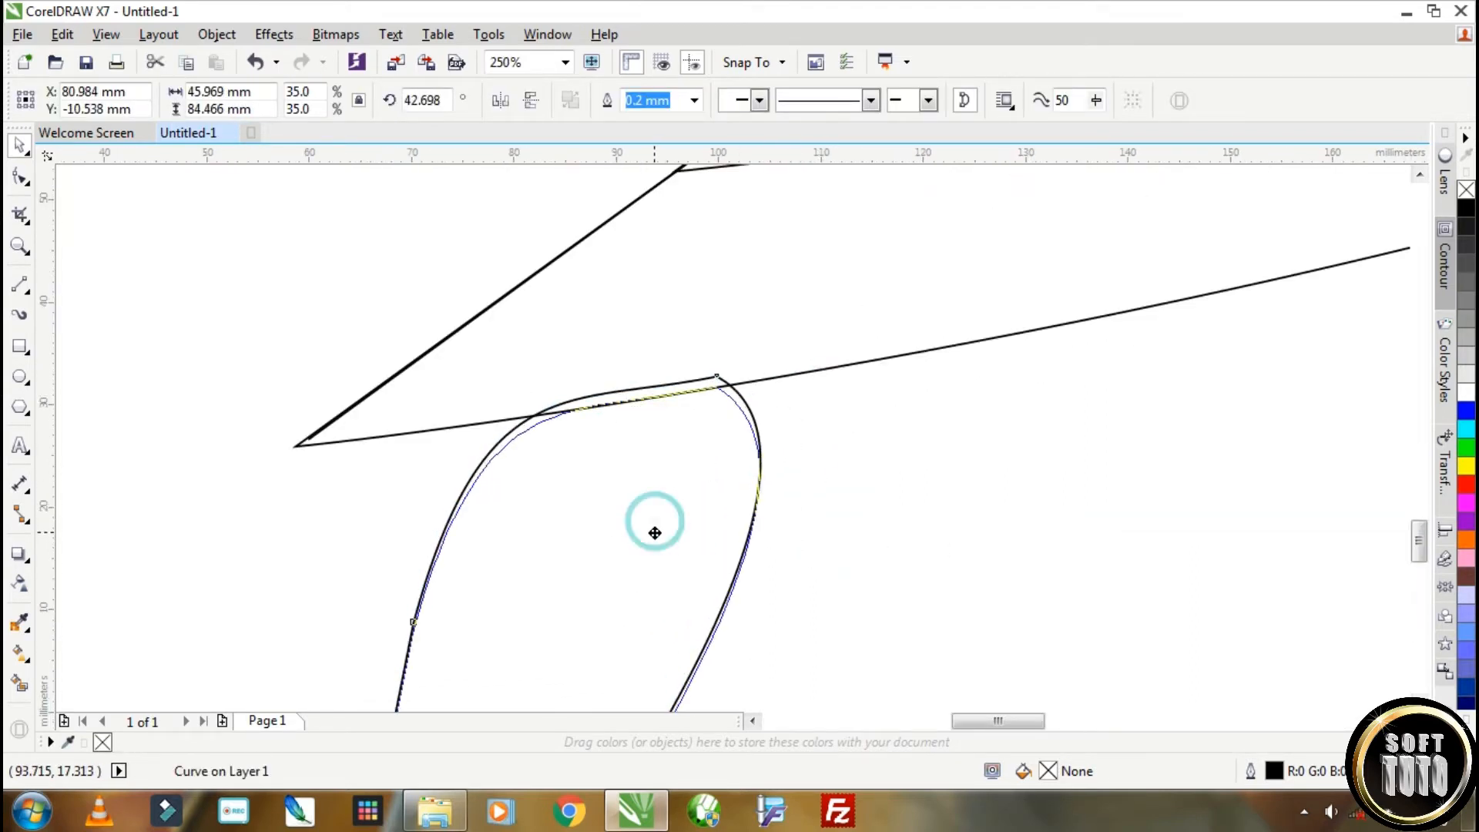
pyautogui.scroll(-3, 684, 532)
# Step: Move the tail feather's rotation centre to its upper end and make a rotated copy at about 54 degrees
pyautogui.click(661, 522)
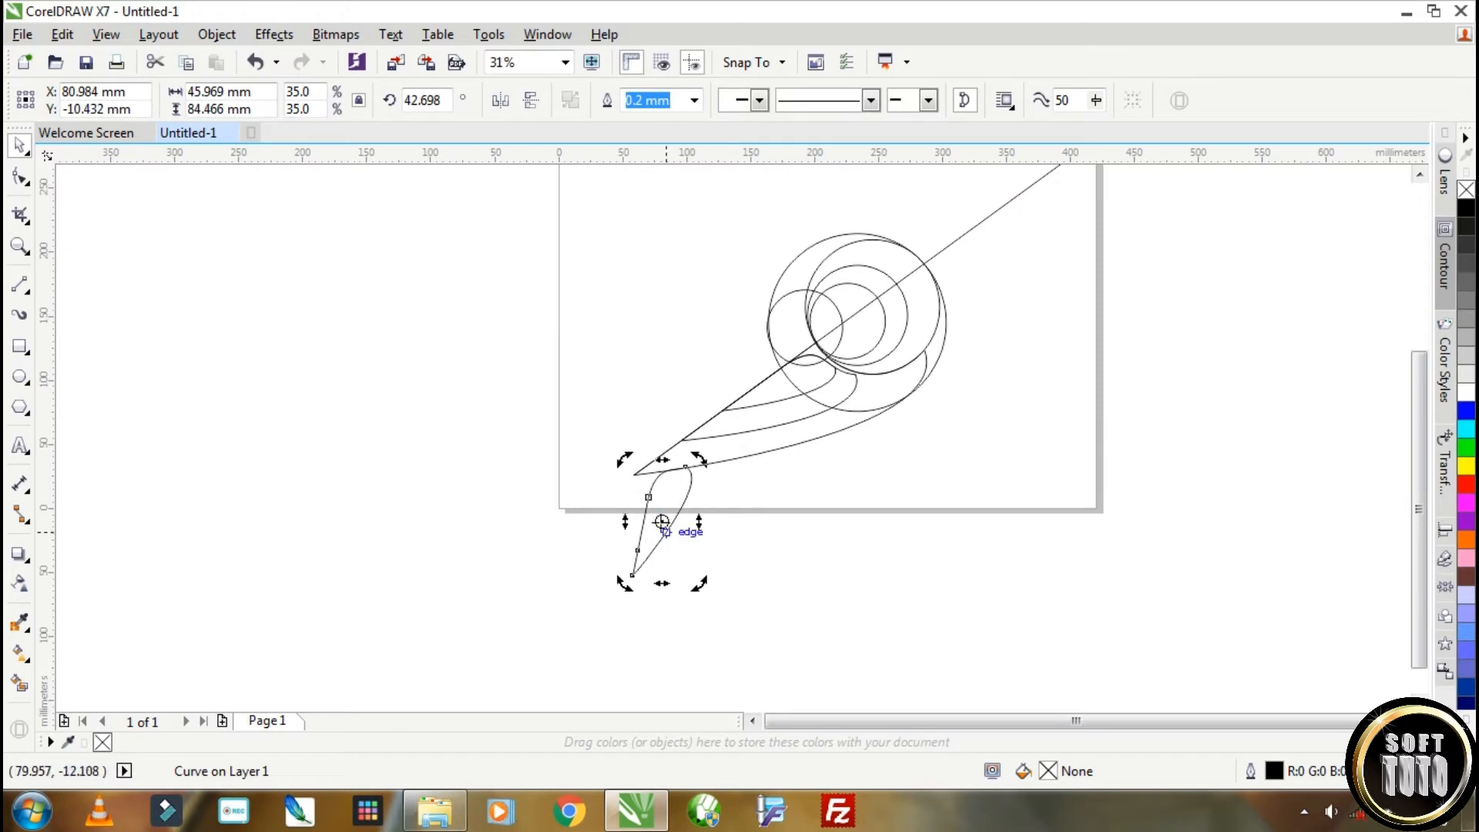
pyautogui.moveTo(662, 521); pyautogui.dragTo(685, 492)
pyautogui.moveTo(699, 583); pyautogui.dragTo(771, 614)
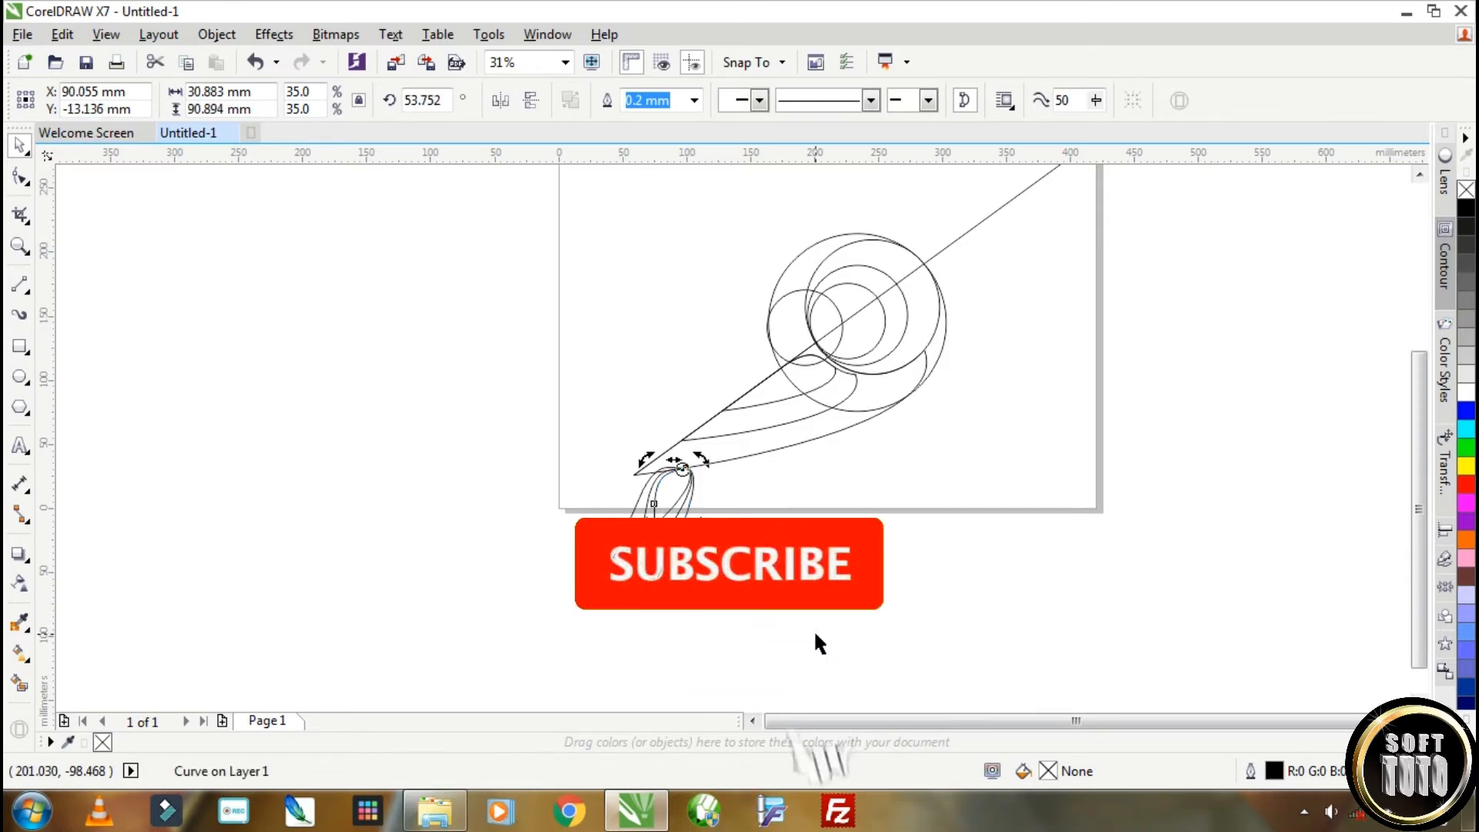
# Step: Smart-fill the two slivers where the small circle overlaps the ring's edge with pink (#FF0066)
pyautogui.click(301, 387)
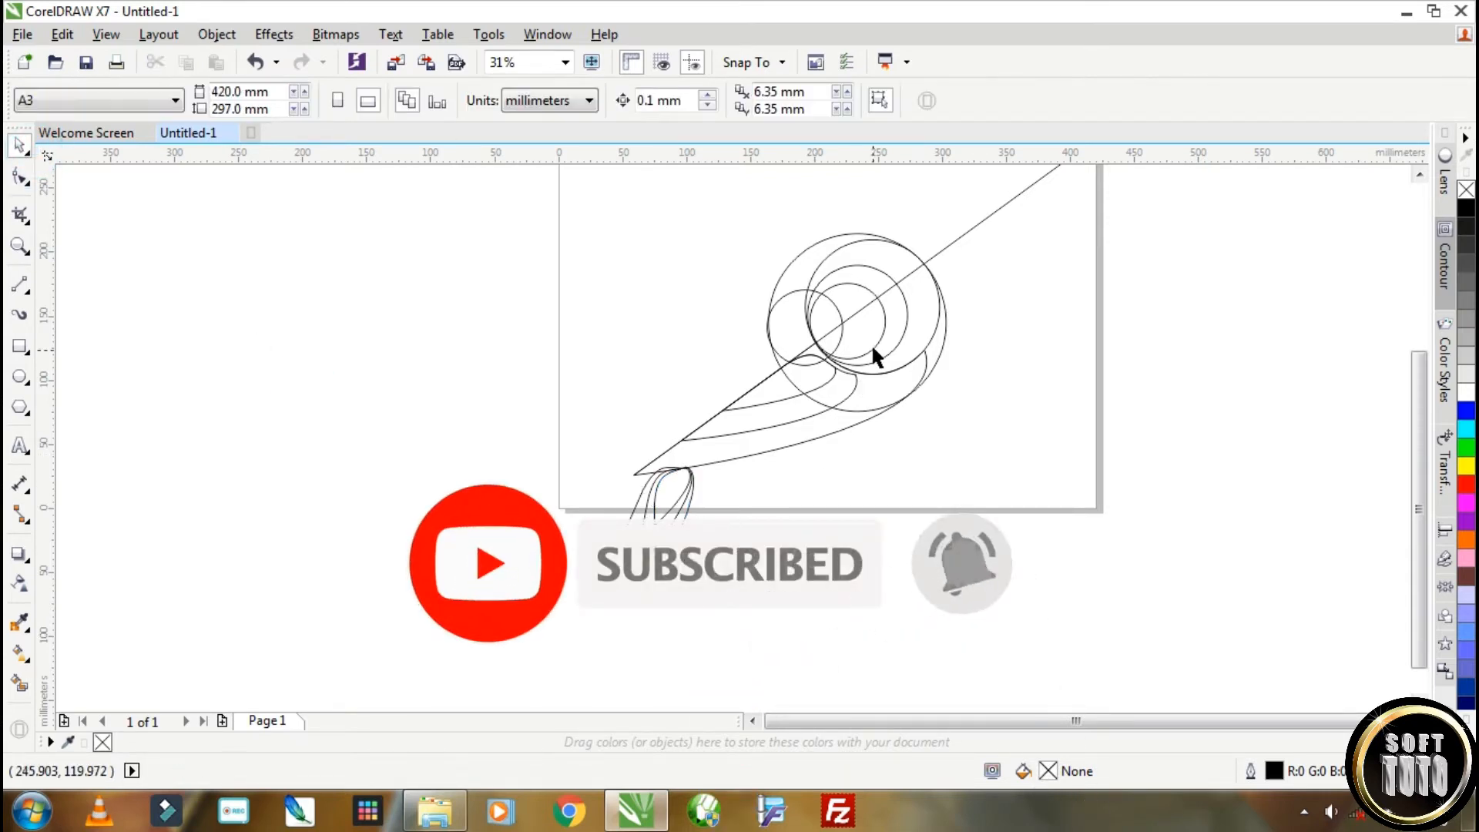
pyautogui.click(23, 692)
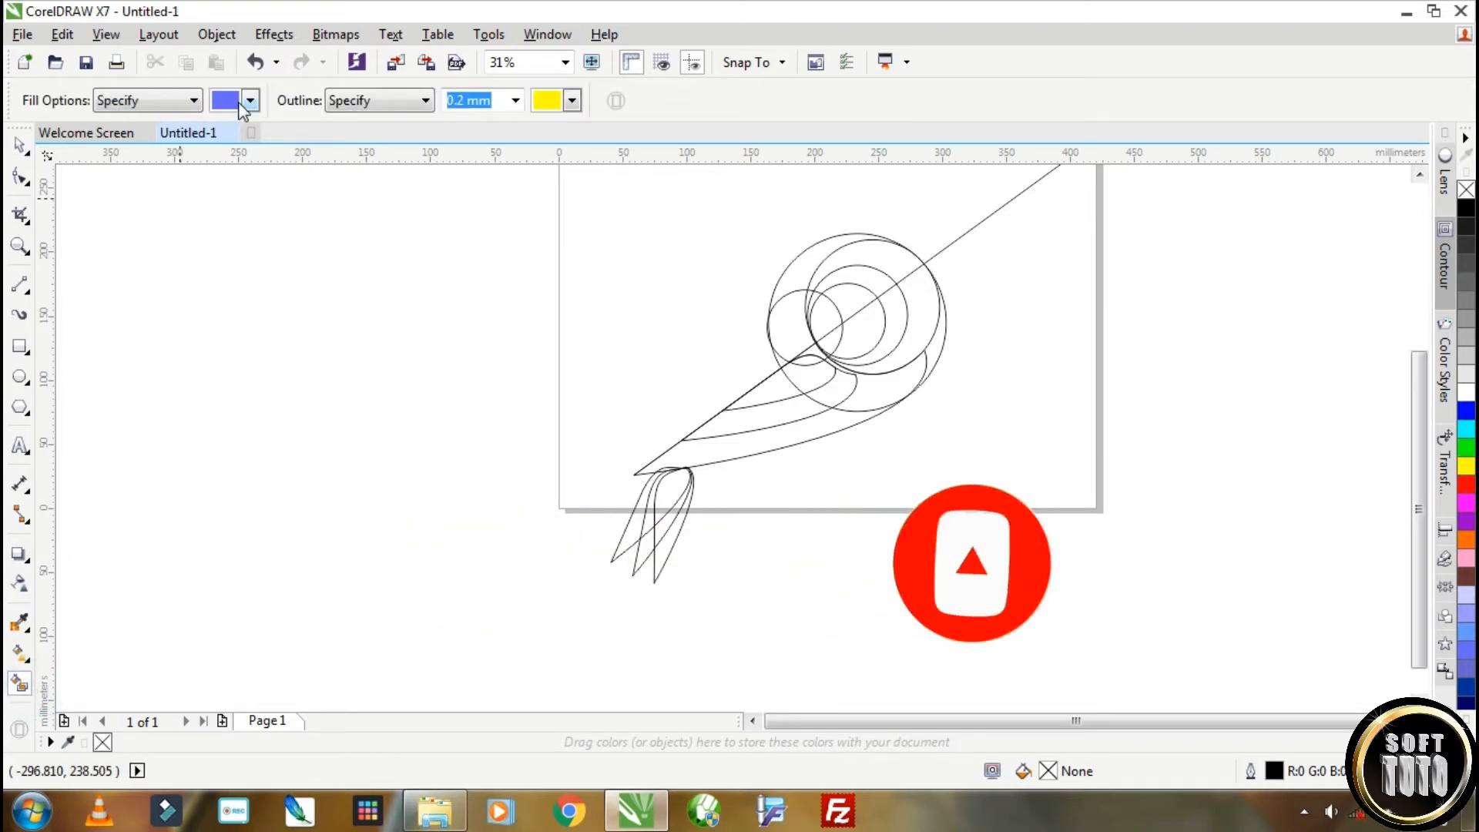
pyautogui.click(231, 105)
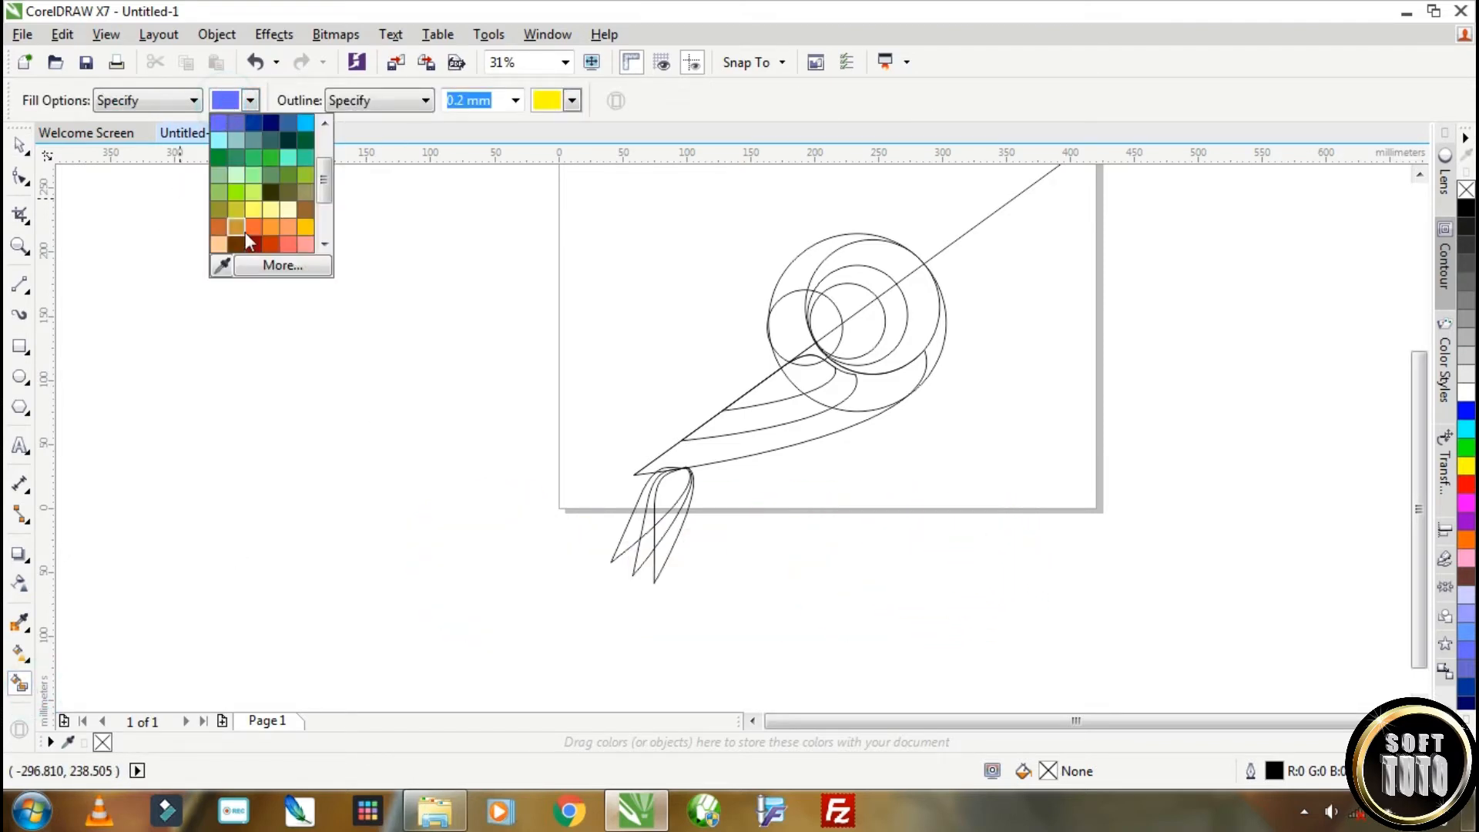
pyautogui.moveTo(324, 181); pyautogui.dragTo(318, 210)
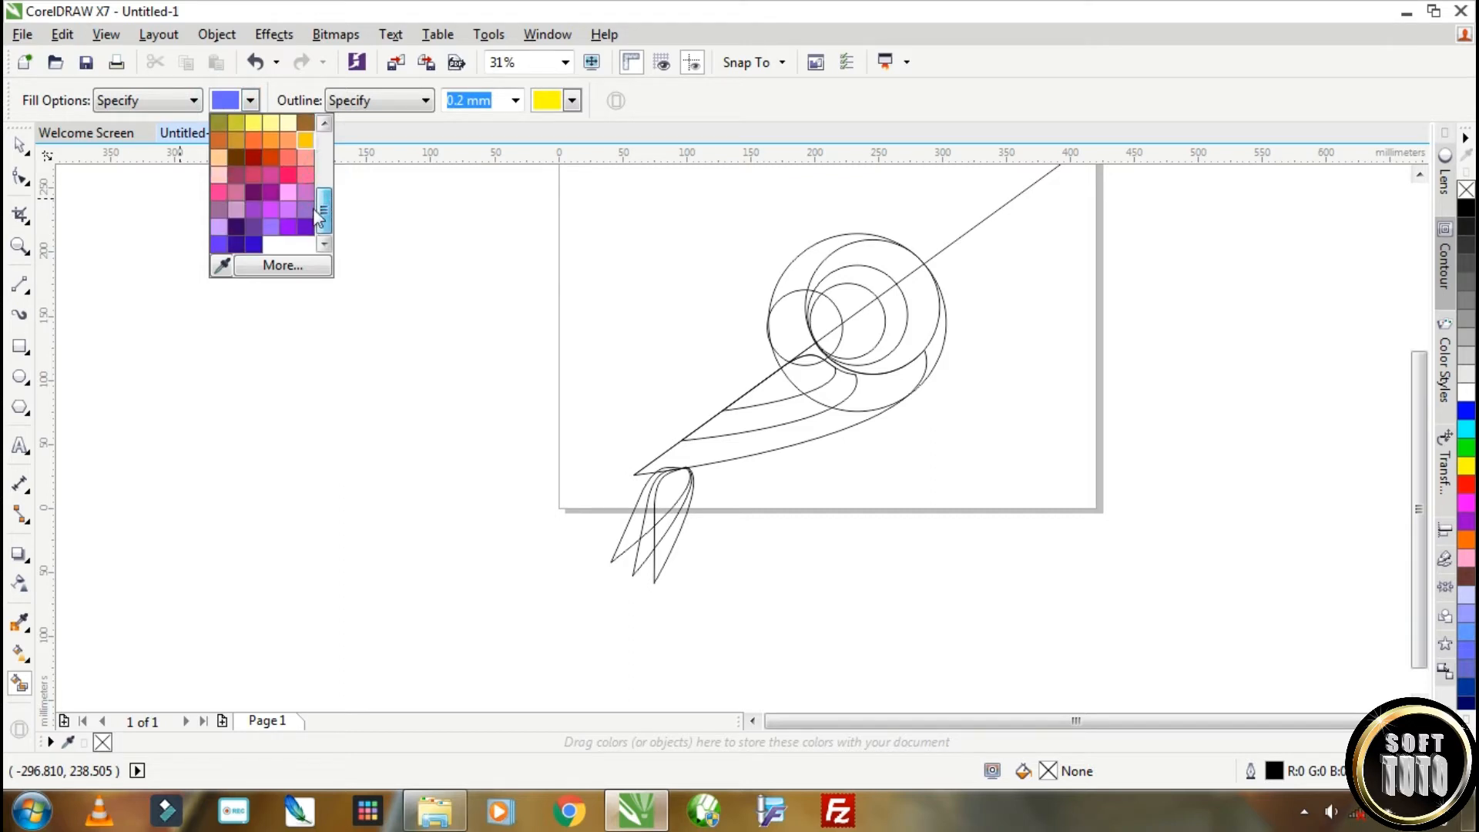
pyautogui.click(289, 175)
pyautogui.scroll(2, 805, 295)
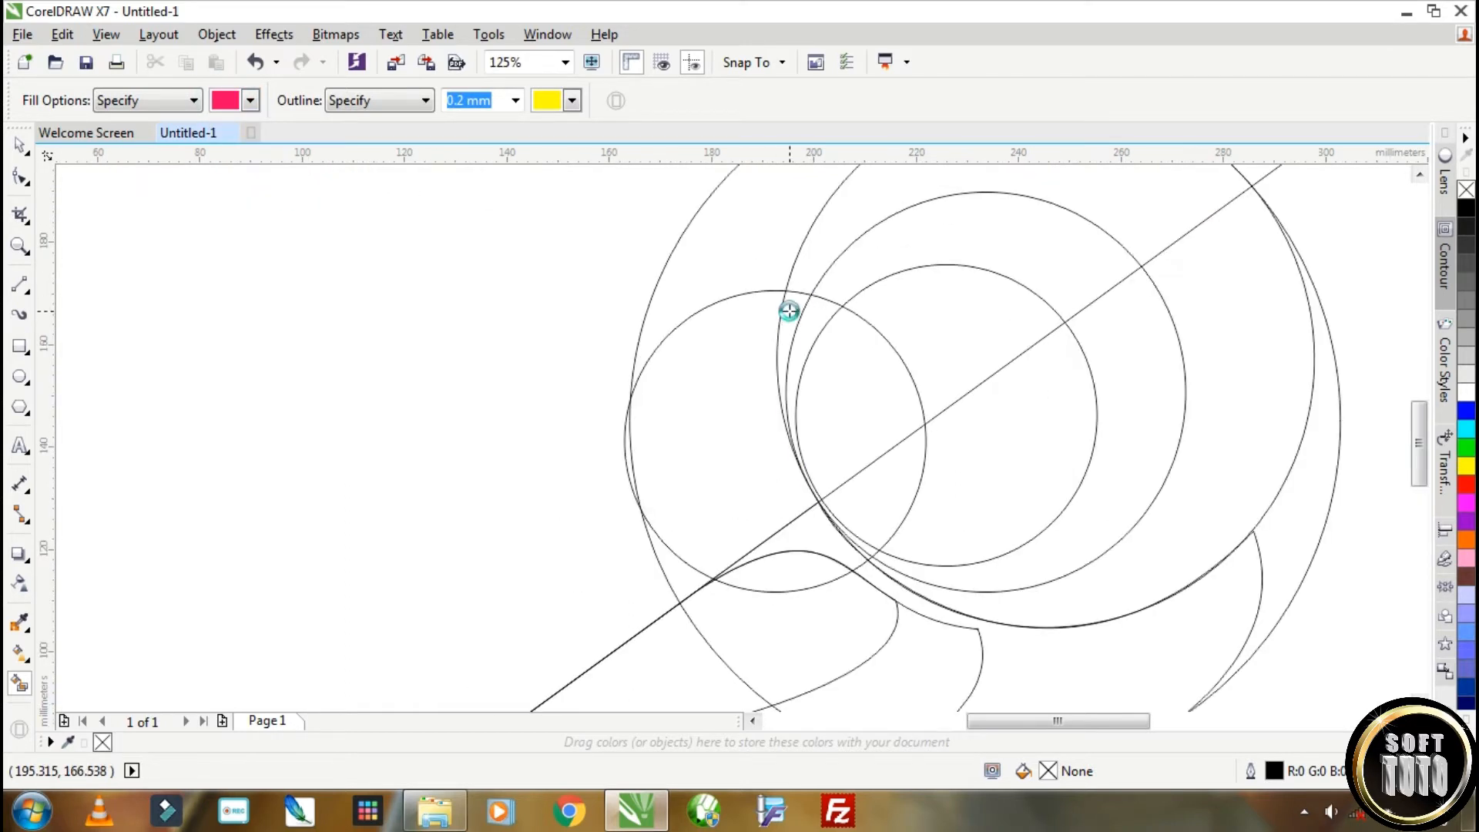
pyautogui.click(789, 311)
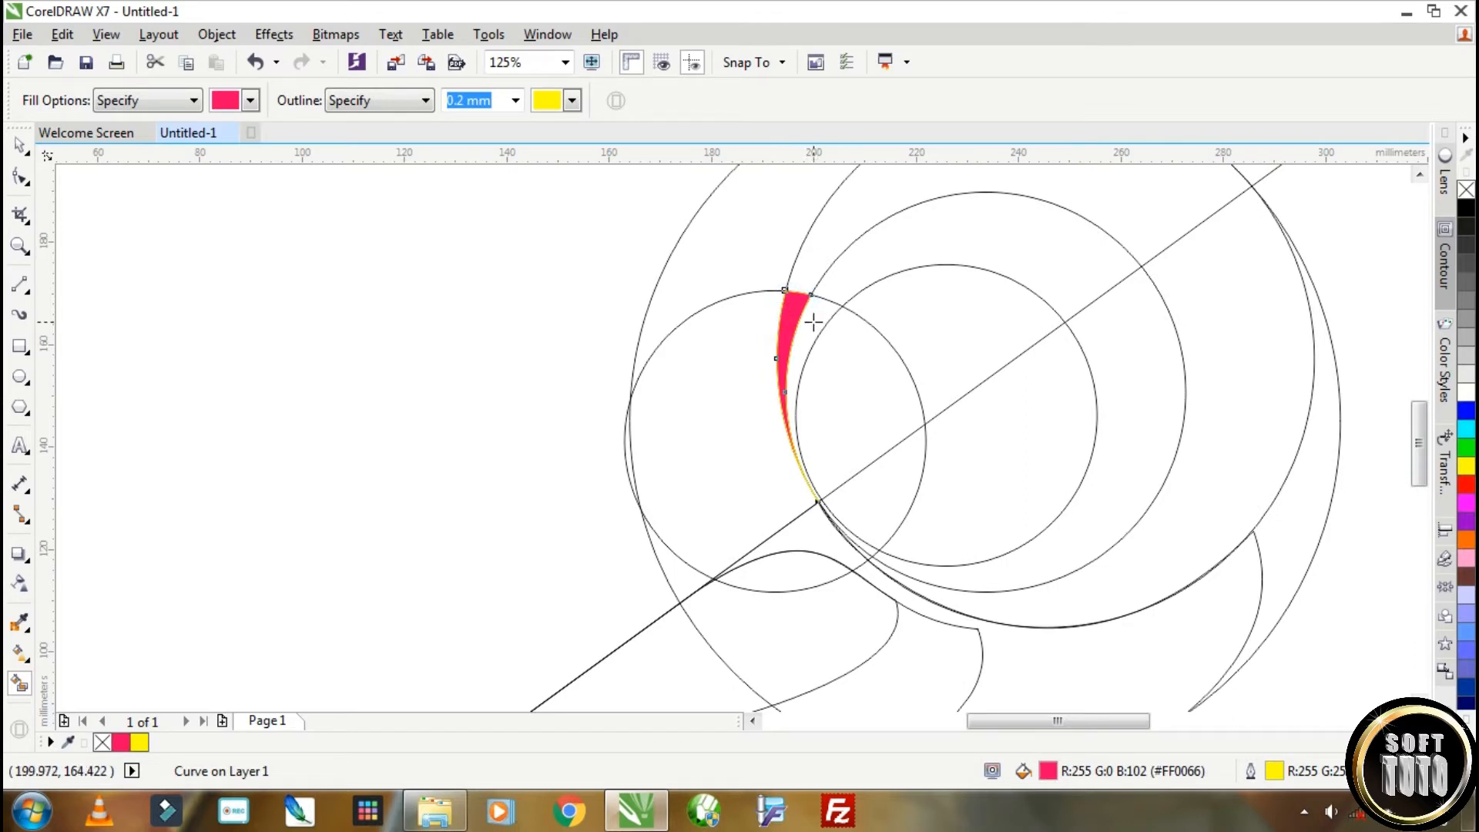
pyautogui.click(814, 322)
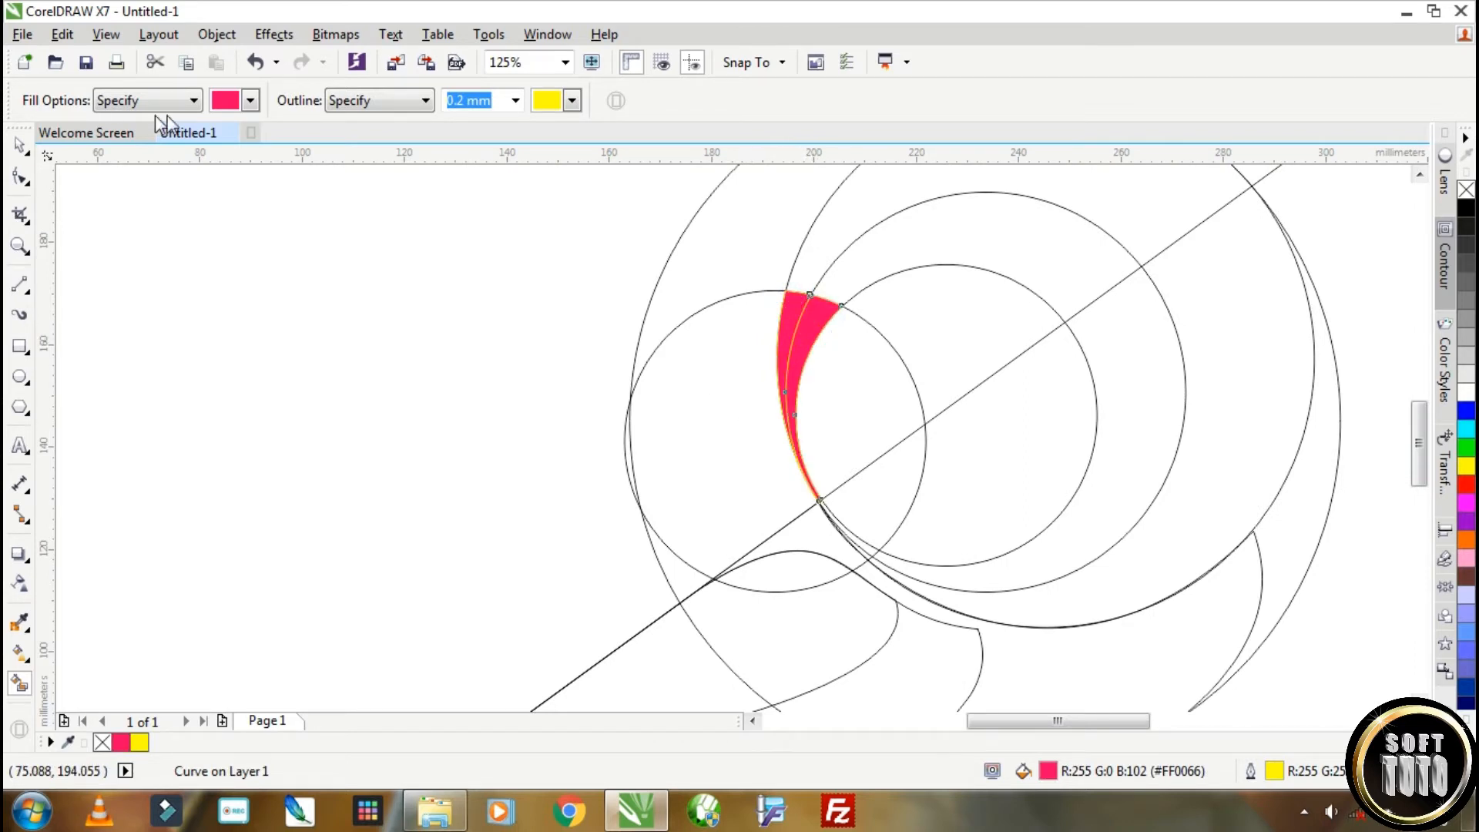
# Step: Smart-fill the outer crescent above the diagonal guide line with amber (#FFCC00)
pyautogui.click(226, 104)
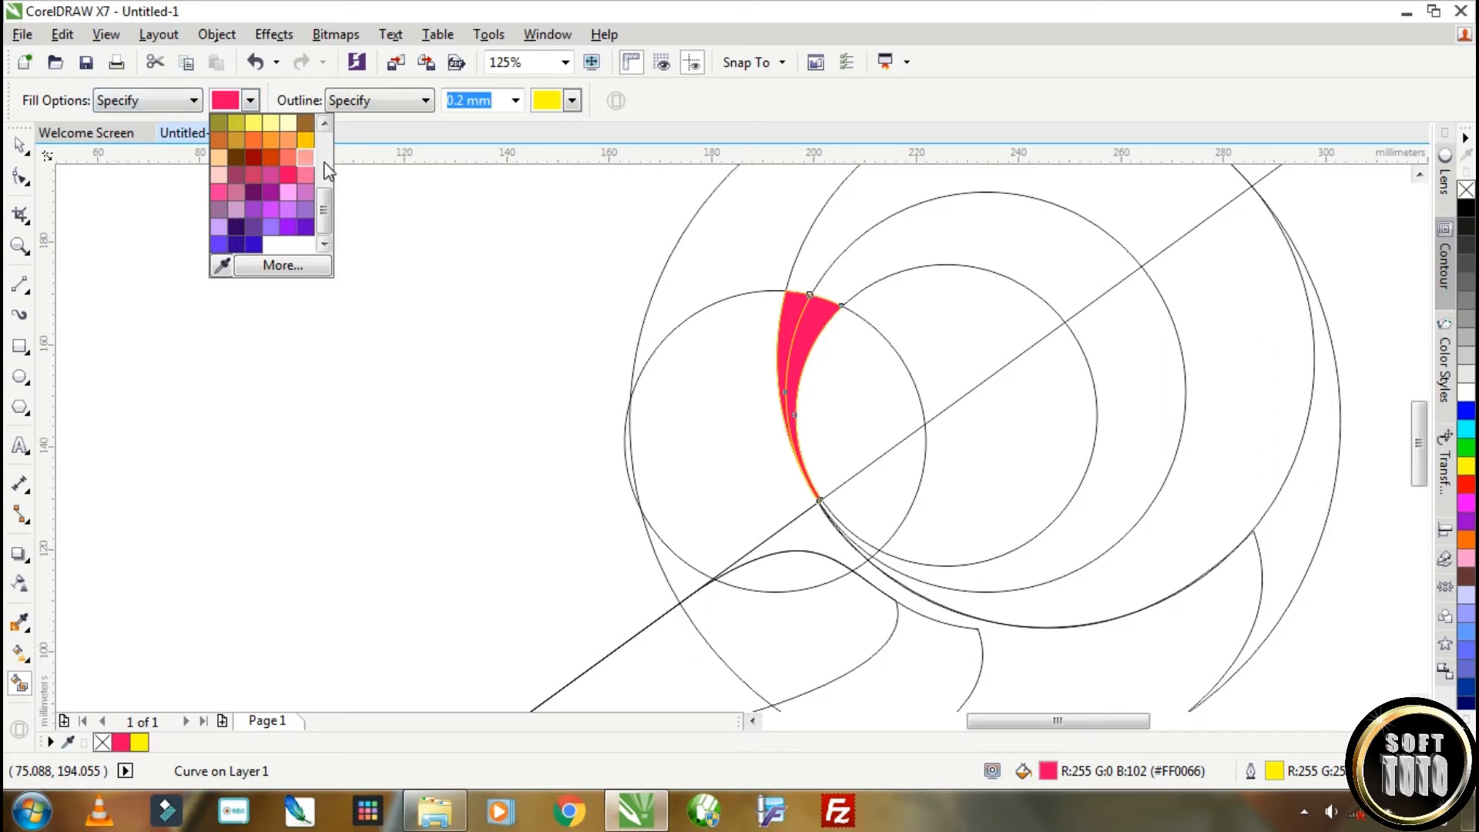
pyautogui.click(304, 140)
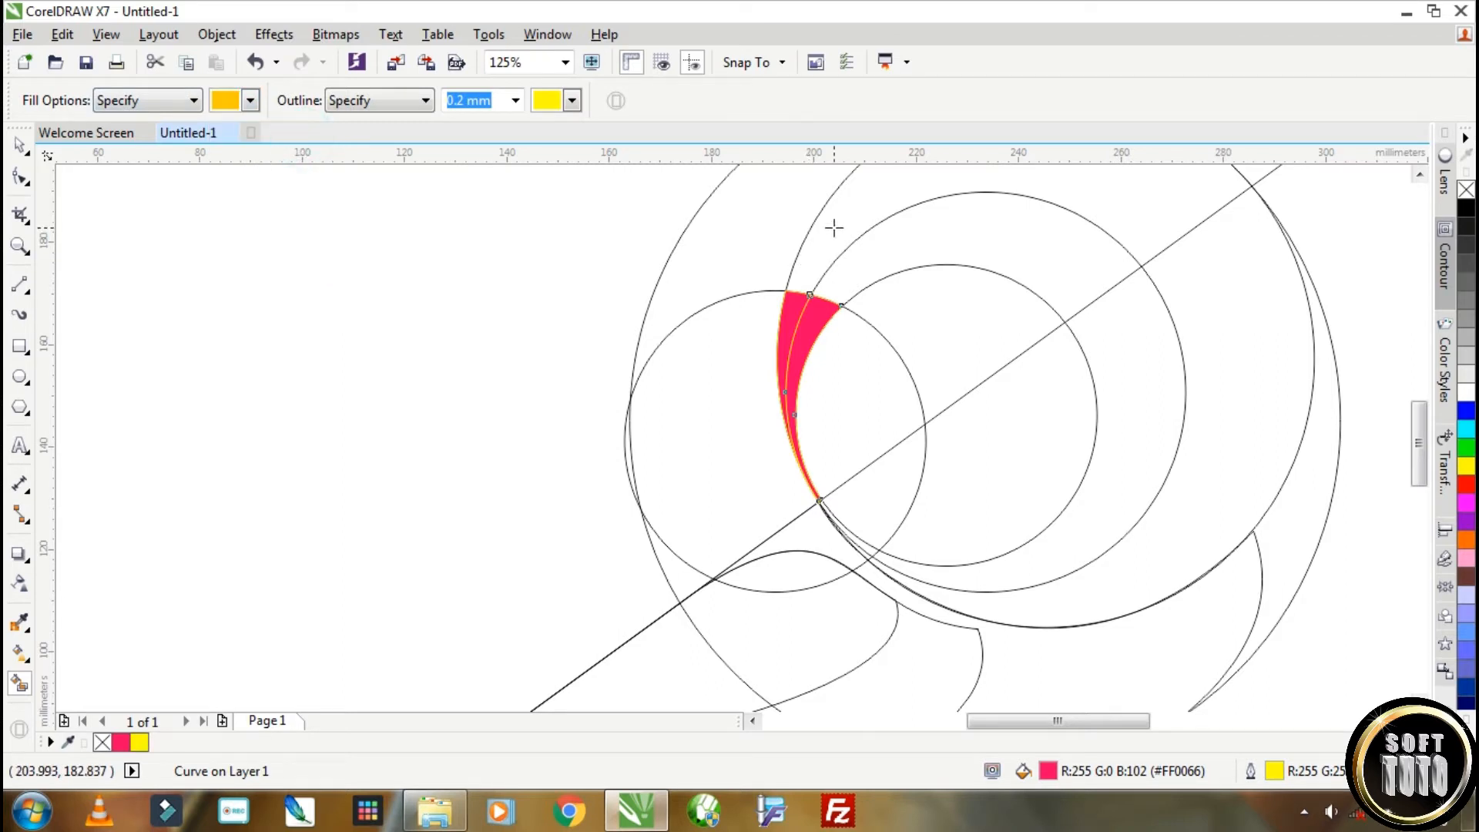
pyautogui.click(834, 228)
pyautogui.scroll(-4, 905, 243)
pyautogui.scroll(2, 928, 245)
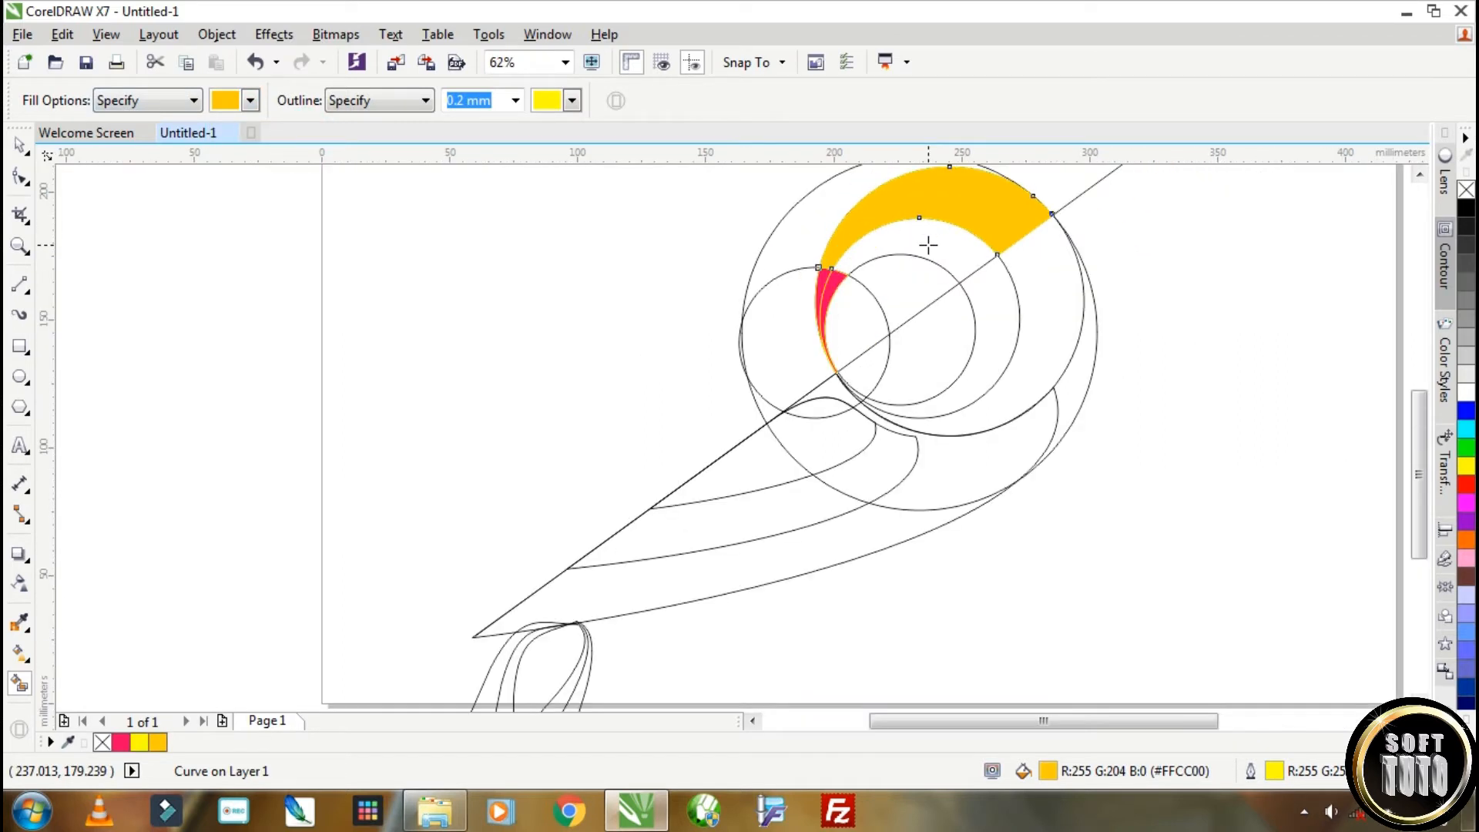
# Step: Smart-fill the inner crescent above the guide line with light orange (#FF9966)
pyautogui.click(221, 101)
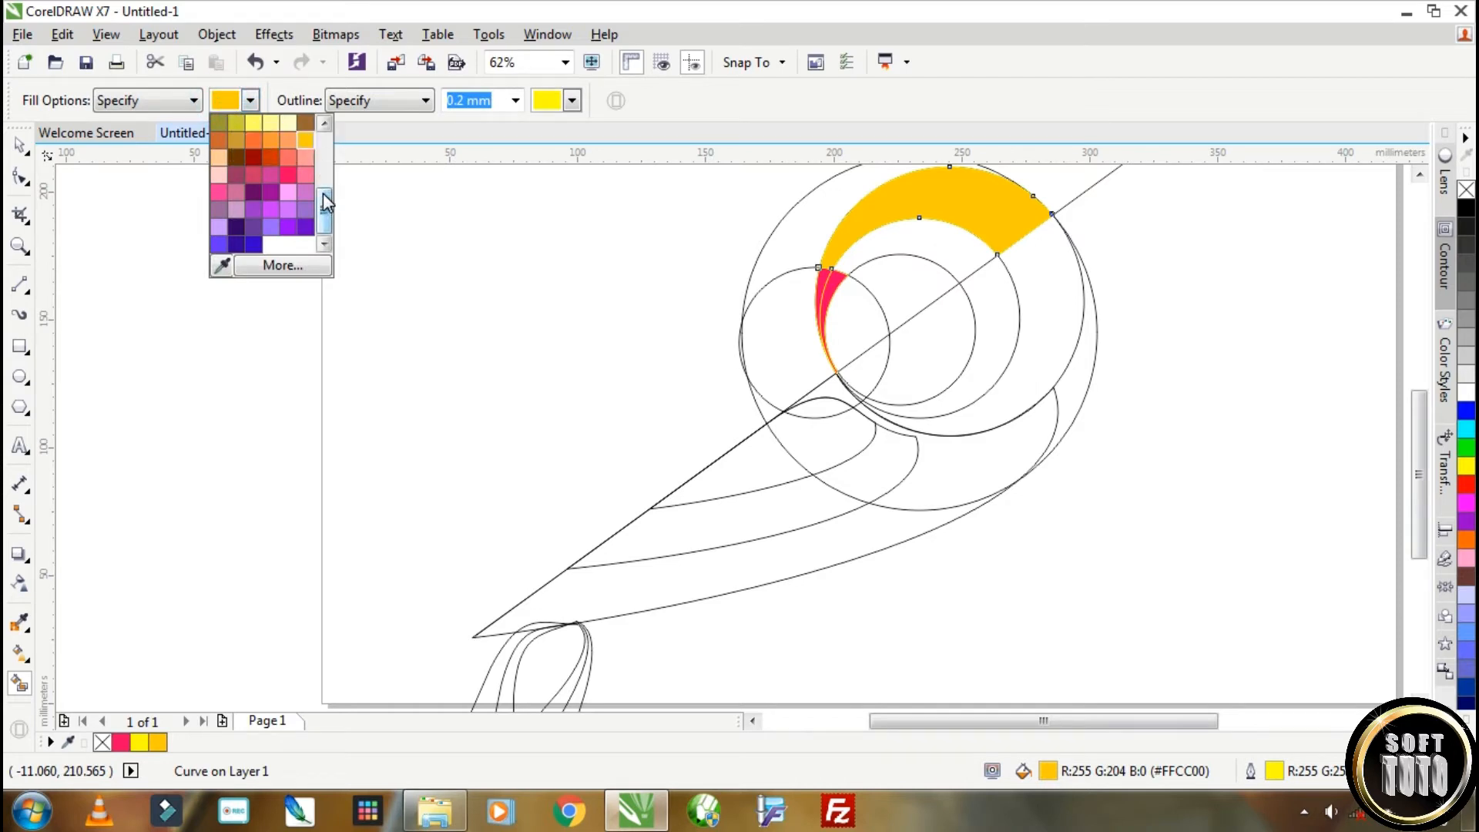
pyautogui.moveTo(326, 197); pyautogui.dragTo(326, 188)
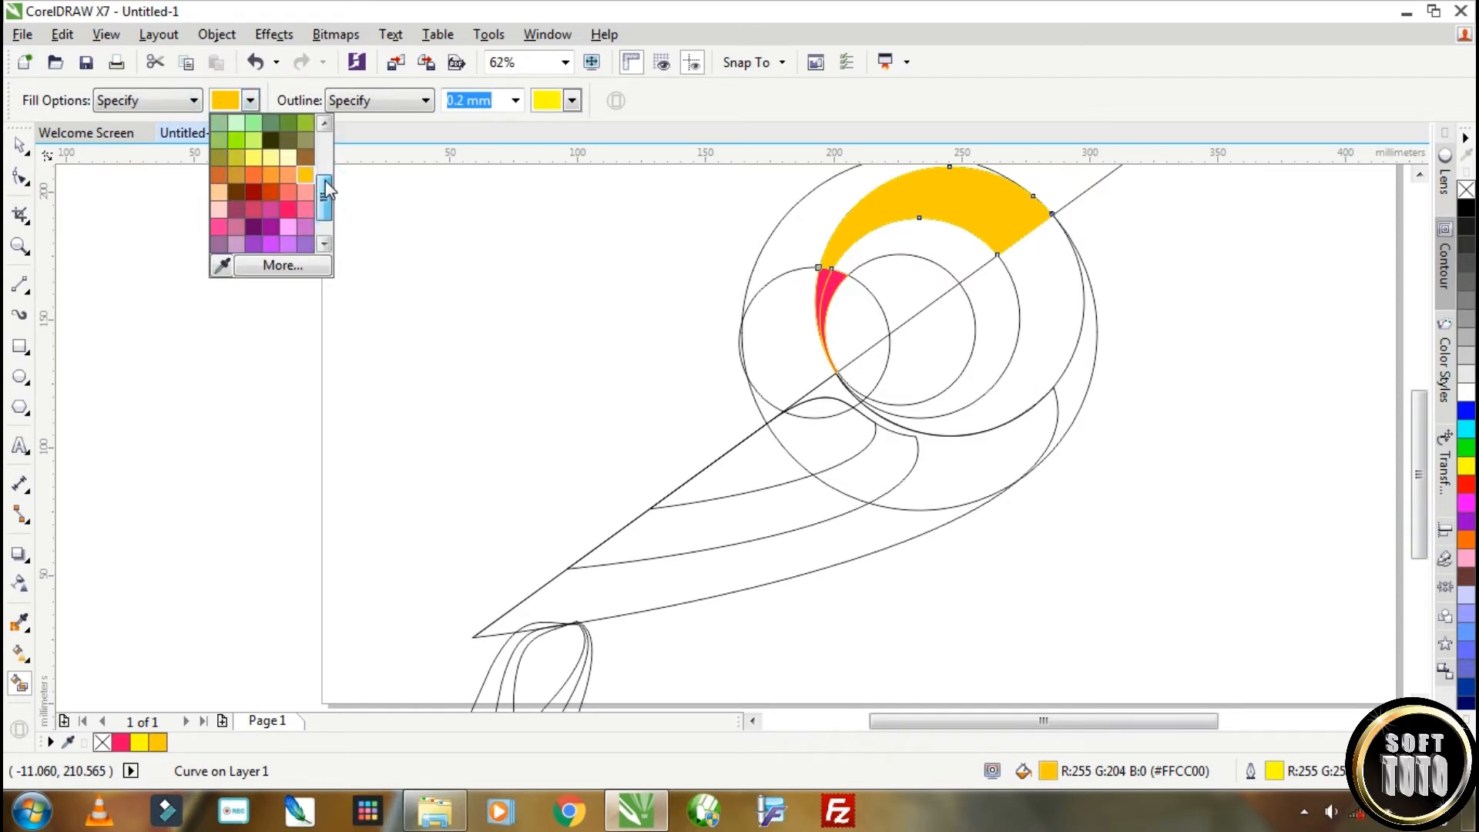
pyautogui.click(285, 173)
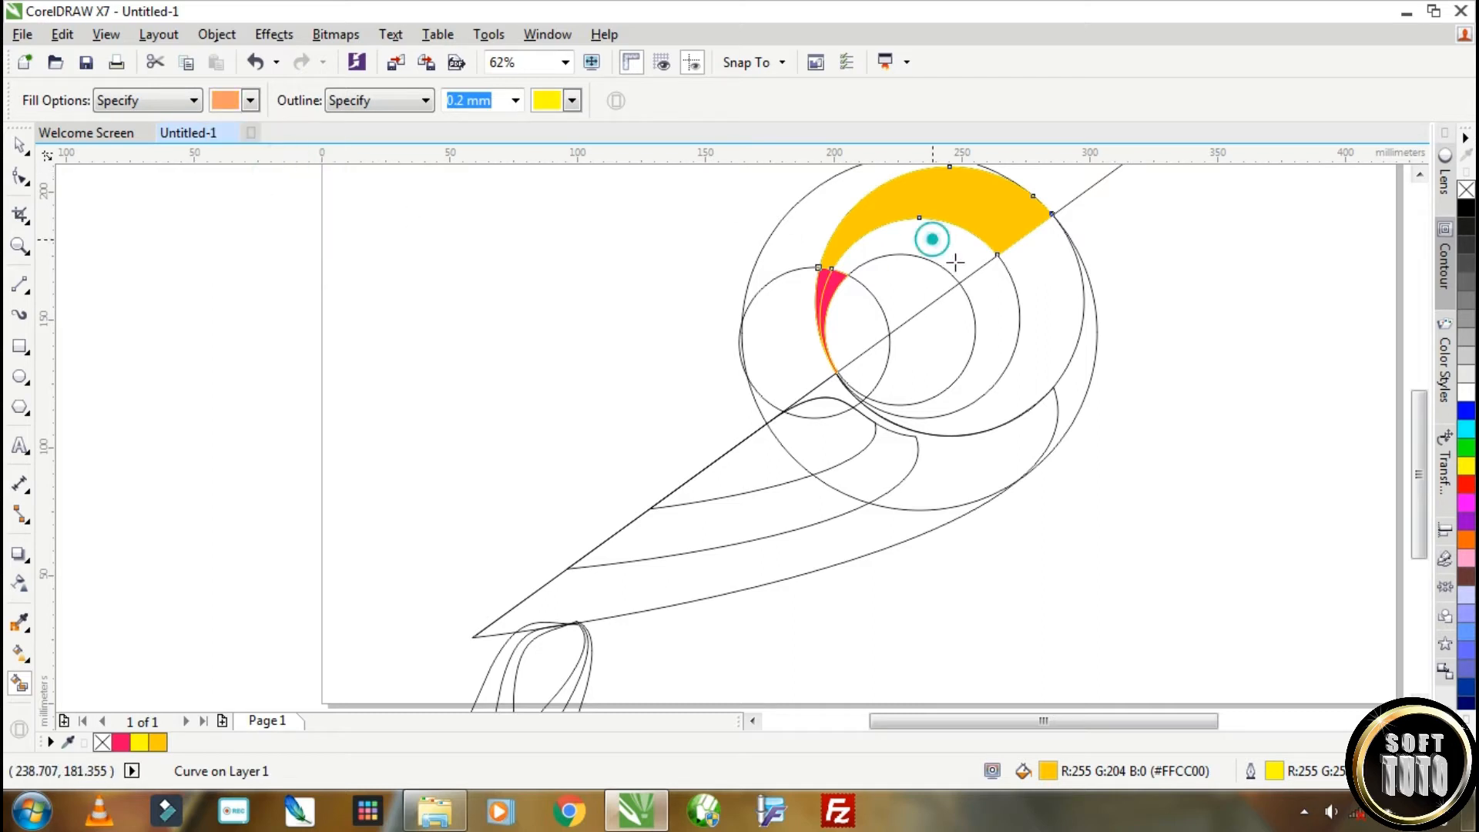
pyautogui.click(932, 240)
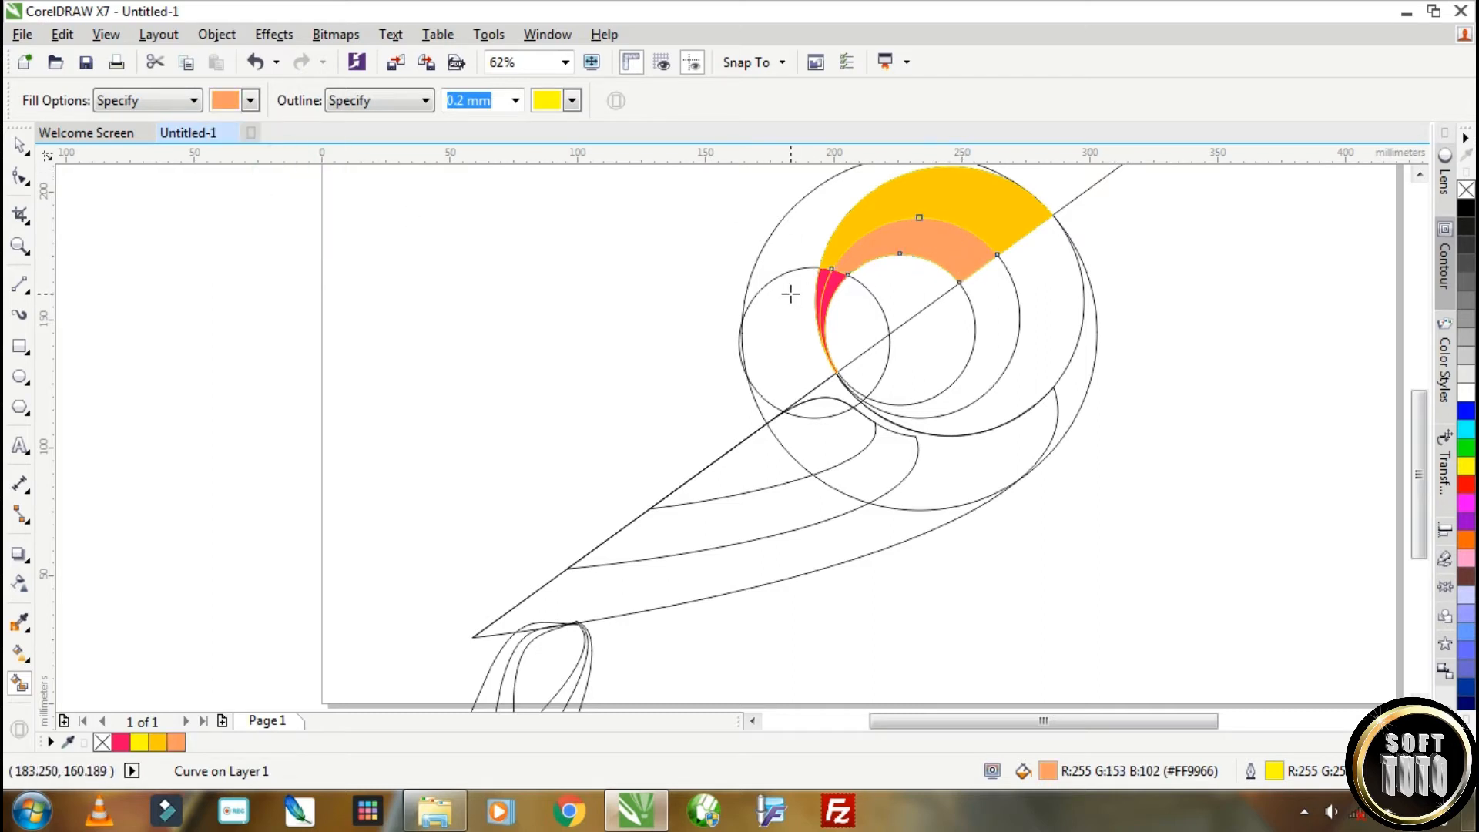
# Step: Smart-fill the largest feather with light yellow (#FFFF66) and the outer crescent below the guide line with amber (#FFCC00)
pyautogui.click(946, 324)
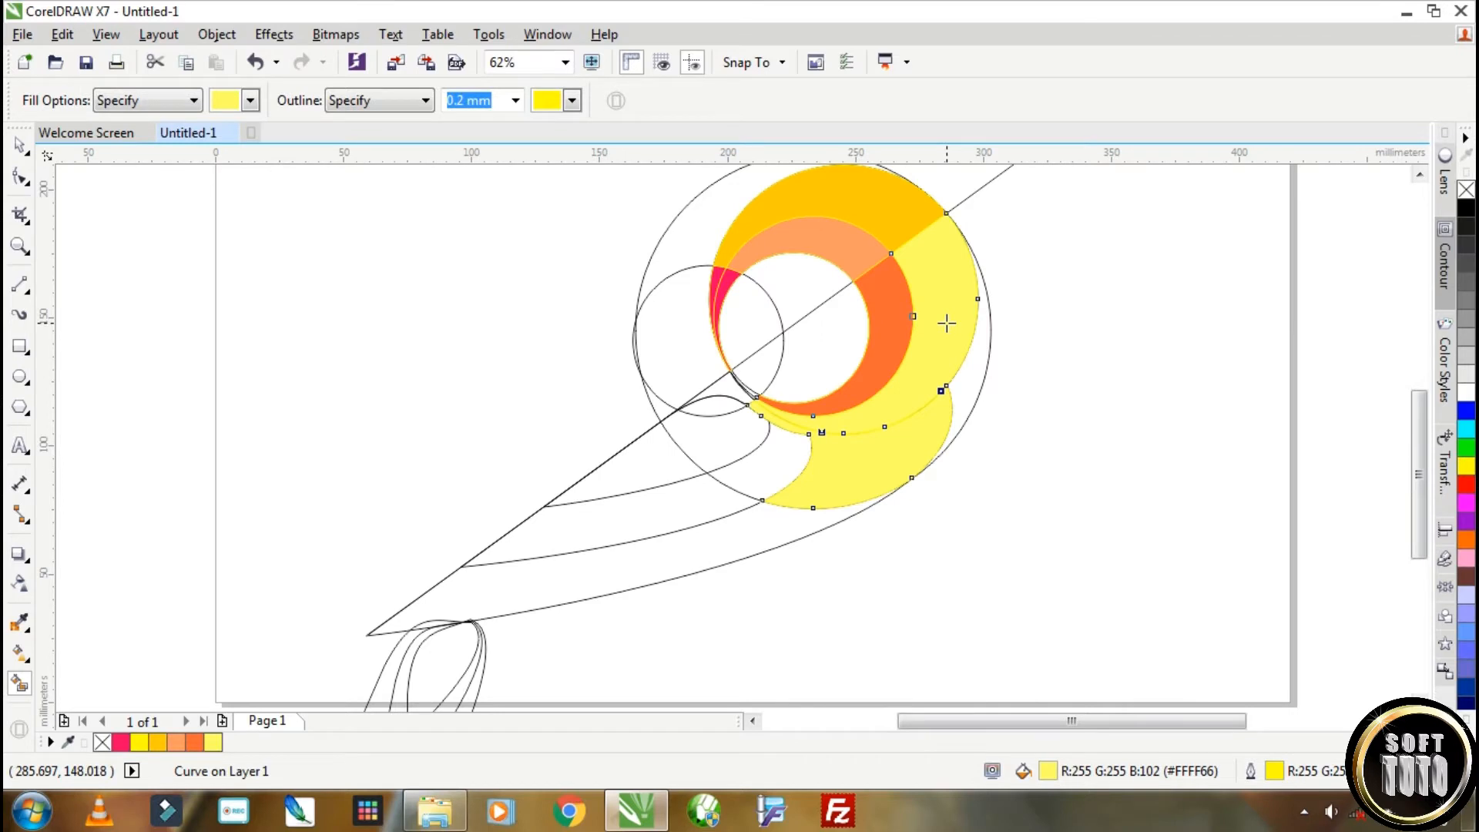
pyautogui.click(726, 546)
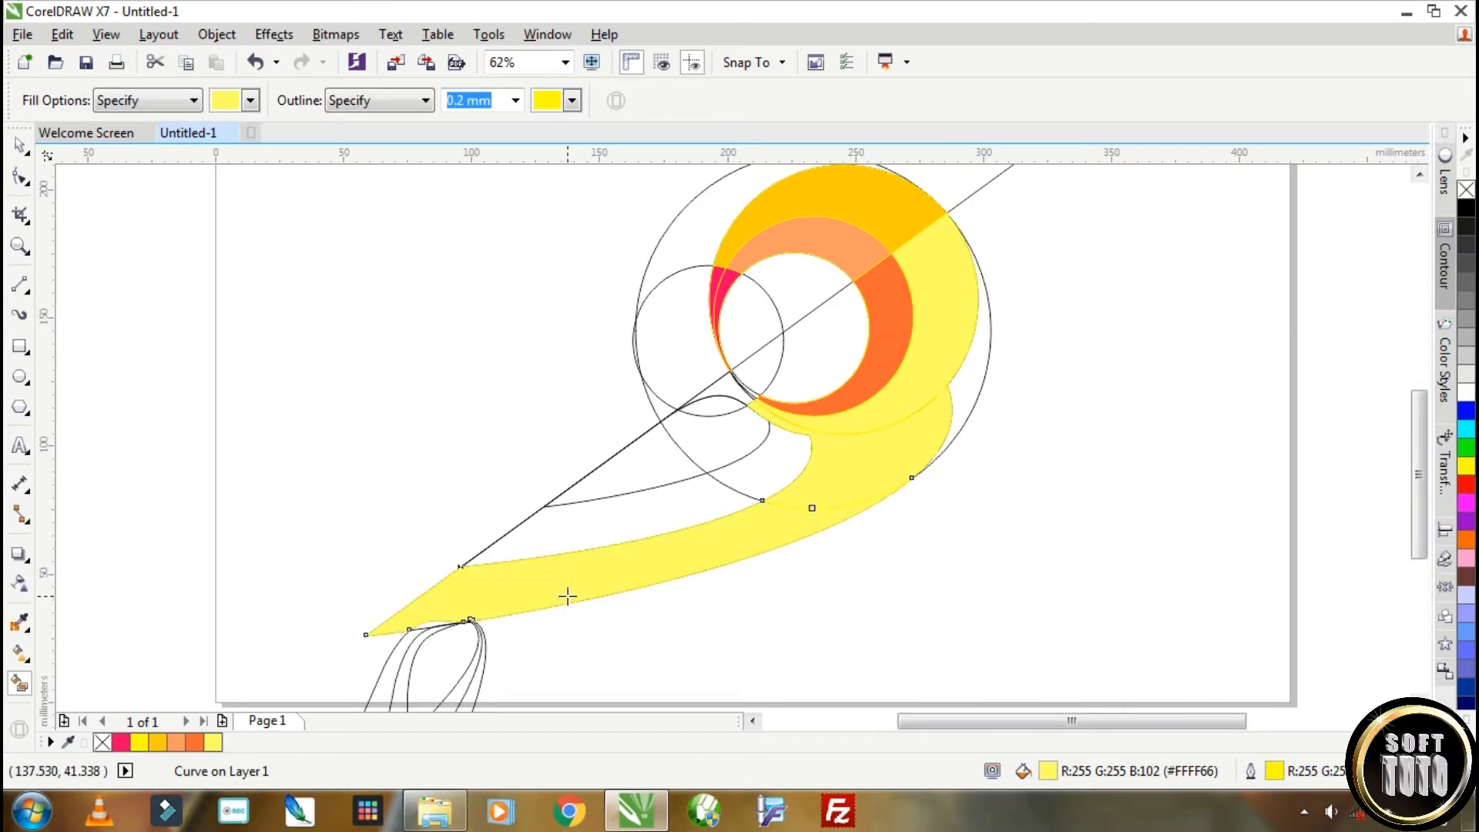
pyautogui.click(224, 105)
pyautogui.click(245, 126)
pyautogui.click(976, 381)
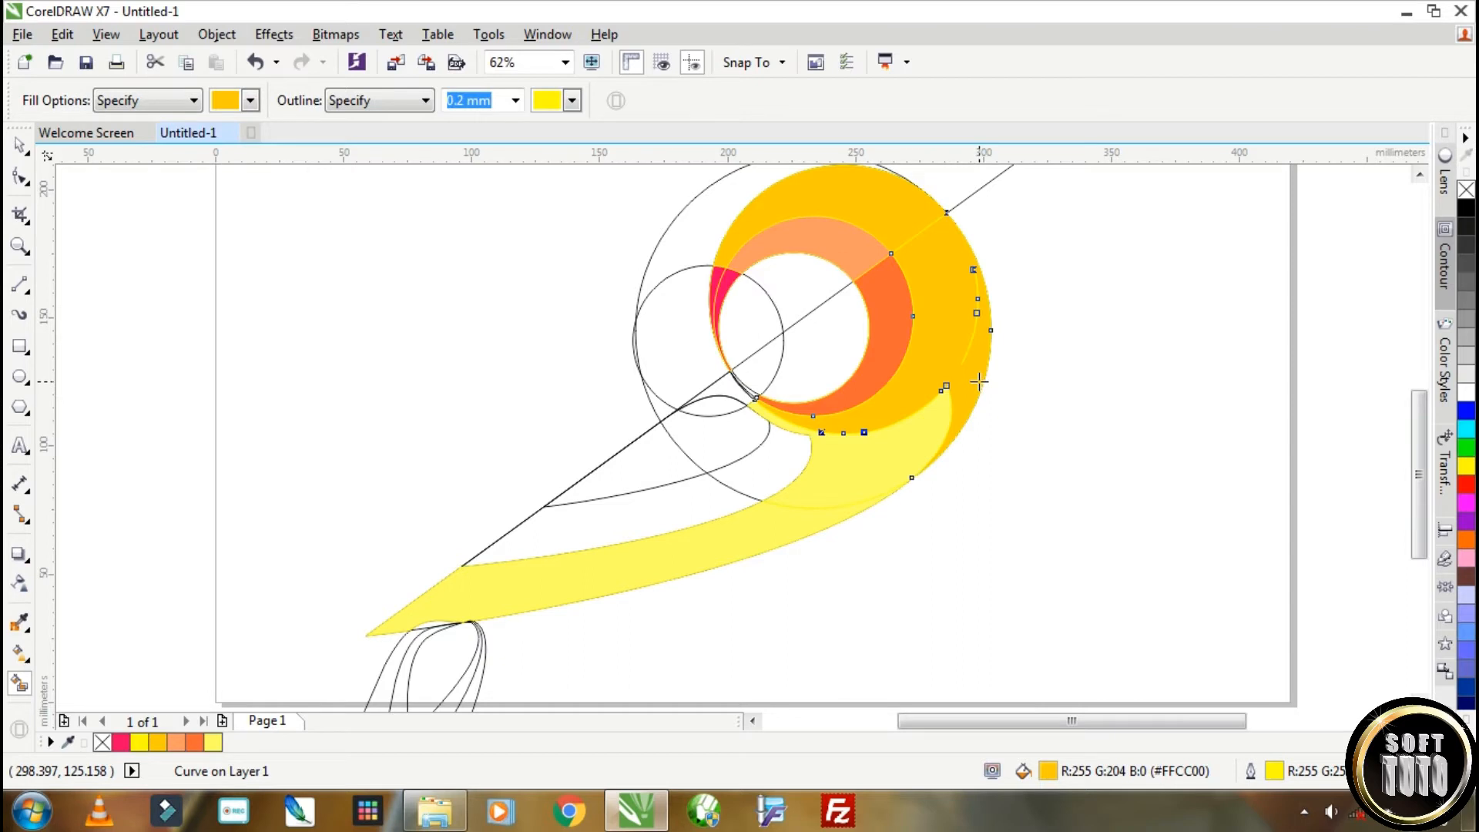
# Step: Try to smart-fill the area of the two smaller feathers with dark blue (#3300CC)
pyautogui.click(225, 101)
pyautogui.click(236, 122)
pyautogui.click(225, 100)
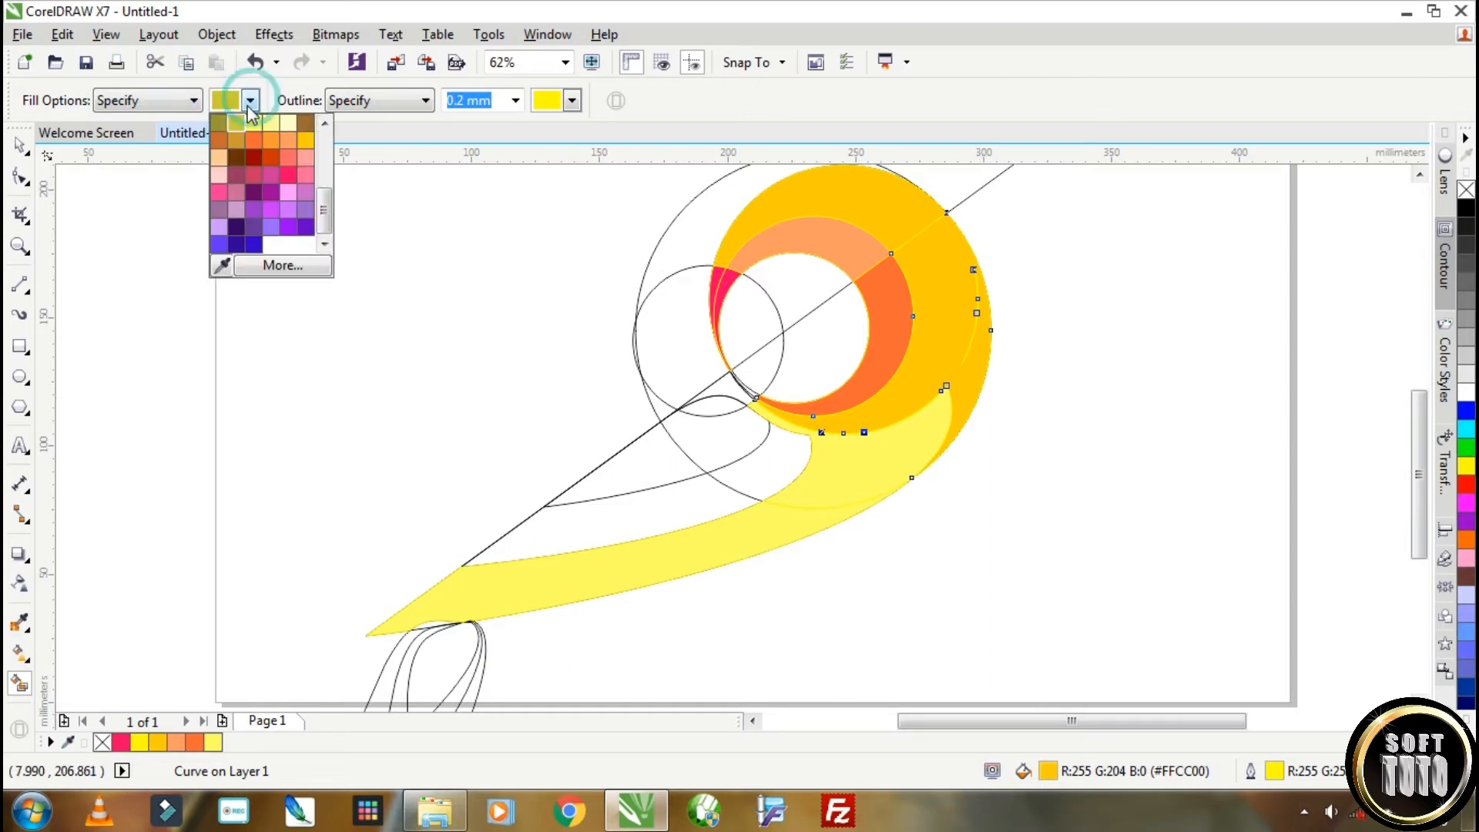
pyautogui.click(254, 244)
pyautogui.click(680, 507)
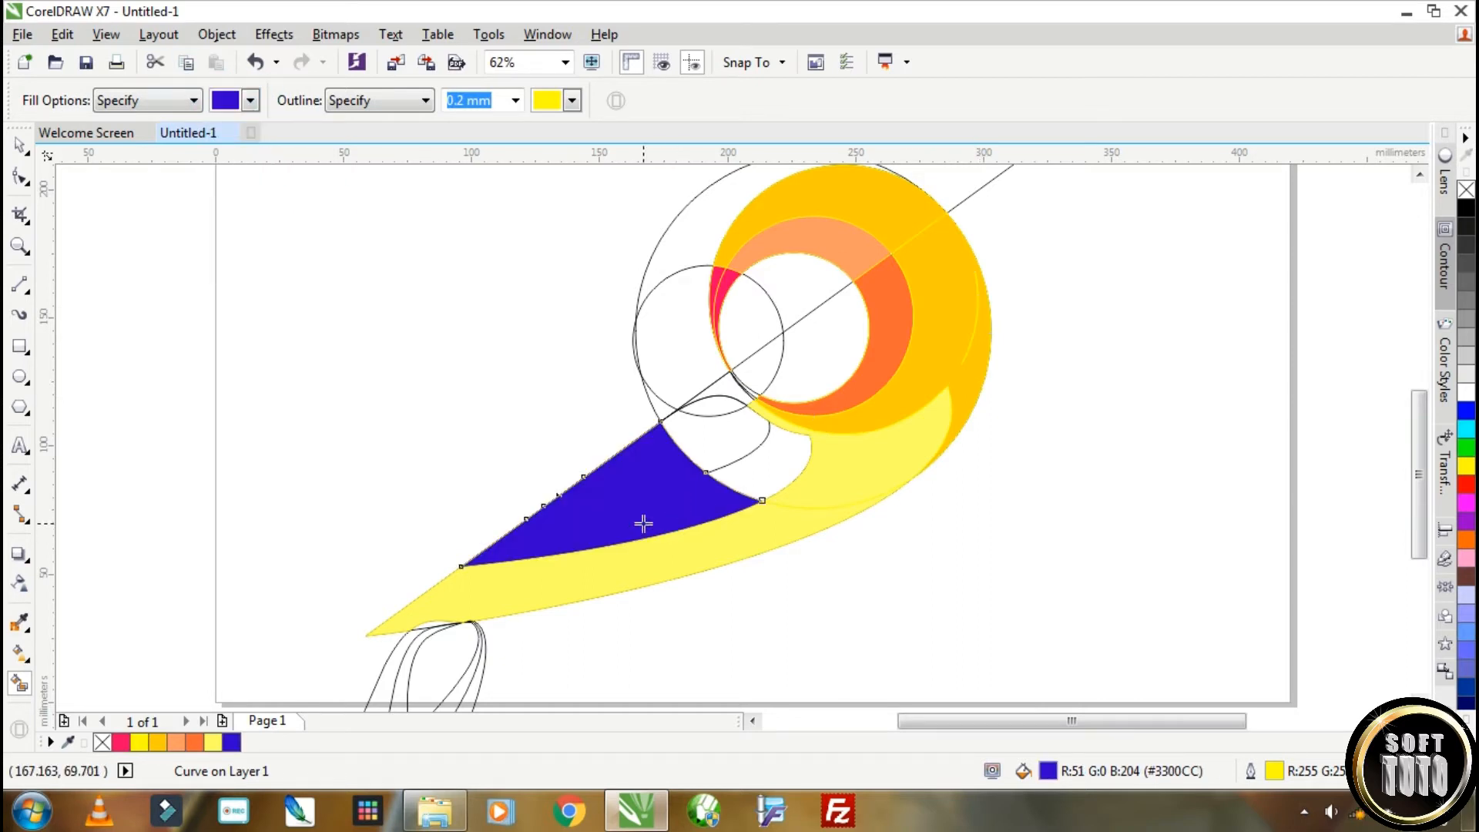
pyautogui.hotkey('ctrl', 'z')
# Step: Delete the small construction circle and the large outer construction circle
pyautogui.scroll(2, 654, 511)
pyautogui.click(487, 257)
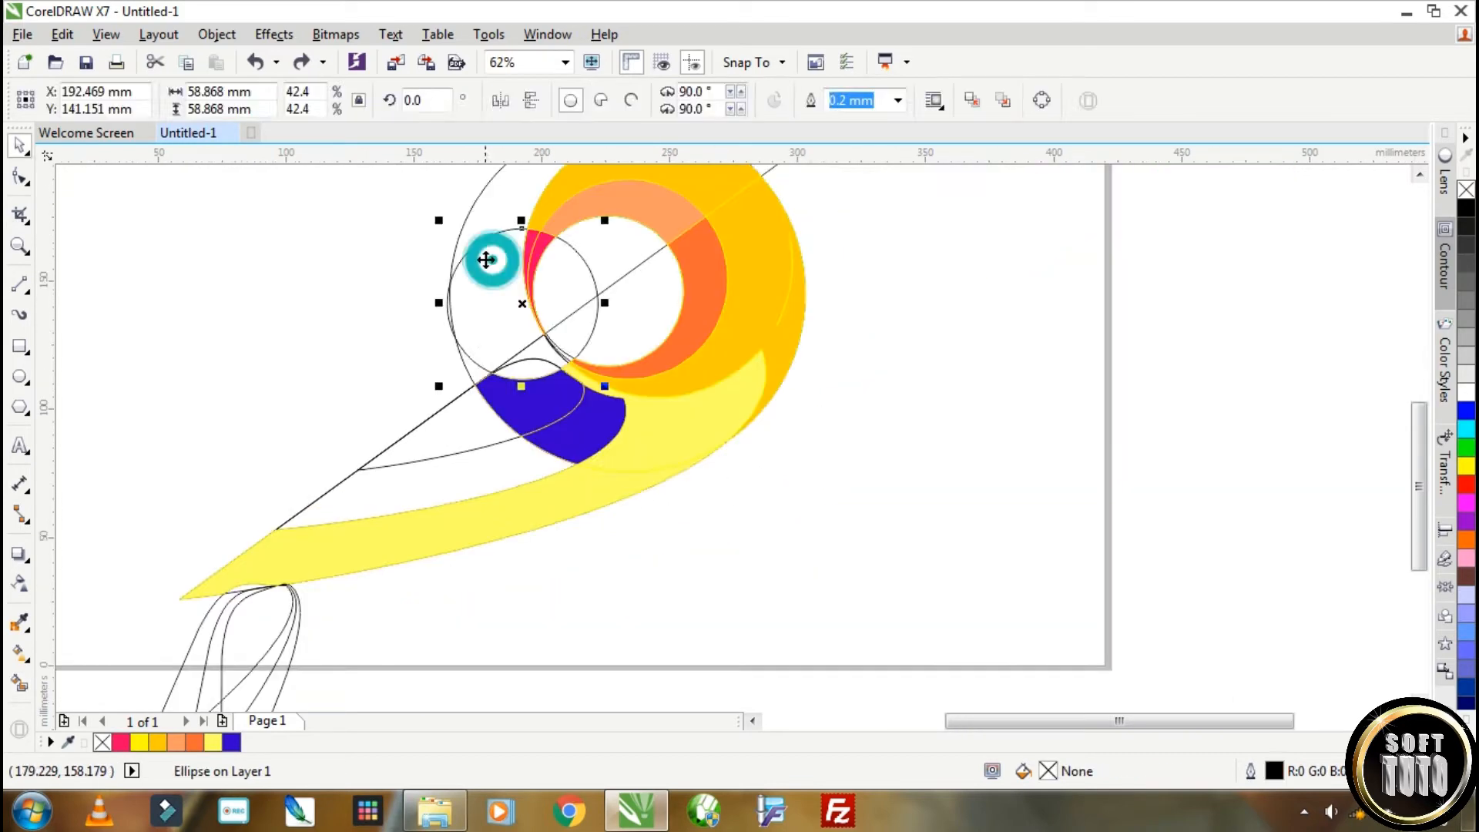
pyautogui.press('Delete')
pyautogui.click(459, 228)
pyautogui.press('Delete')
# Step: Fill the smallest feather with blue and the second feather with cyan
pyautogui.scroll(-1, 505, 263)
pyautogui.scroll(1, 505, 260)
pyautogui.click(487, 338)
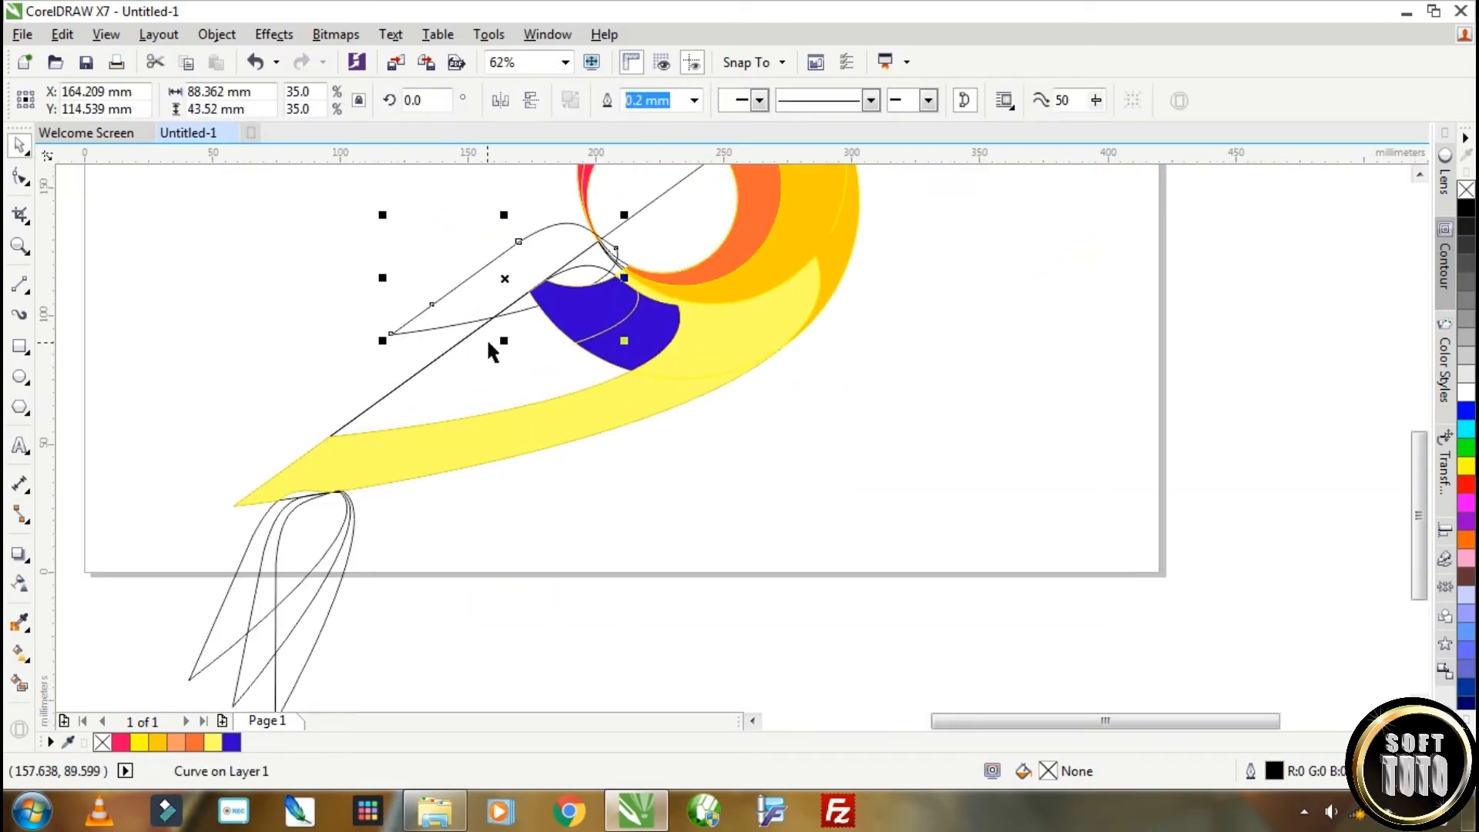
pyautogui.click(1466, 411)
pyautogui.click(502, 385)
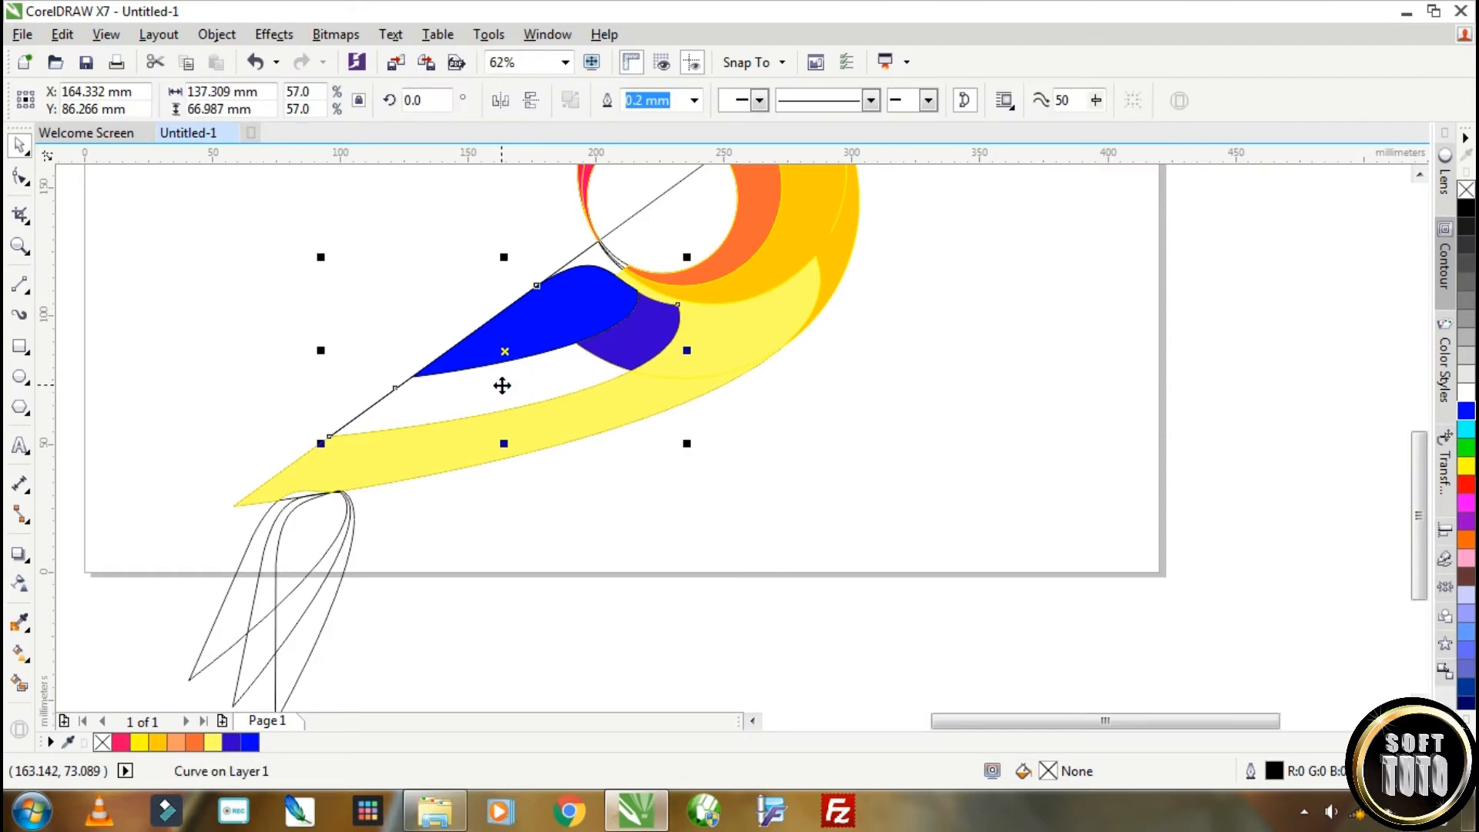
pyautogui.click(1466, 430)
pyautogui.press('Escape')
pyautogui.scroll(-1, 650, 341)
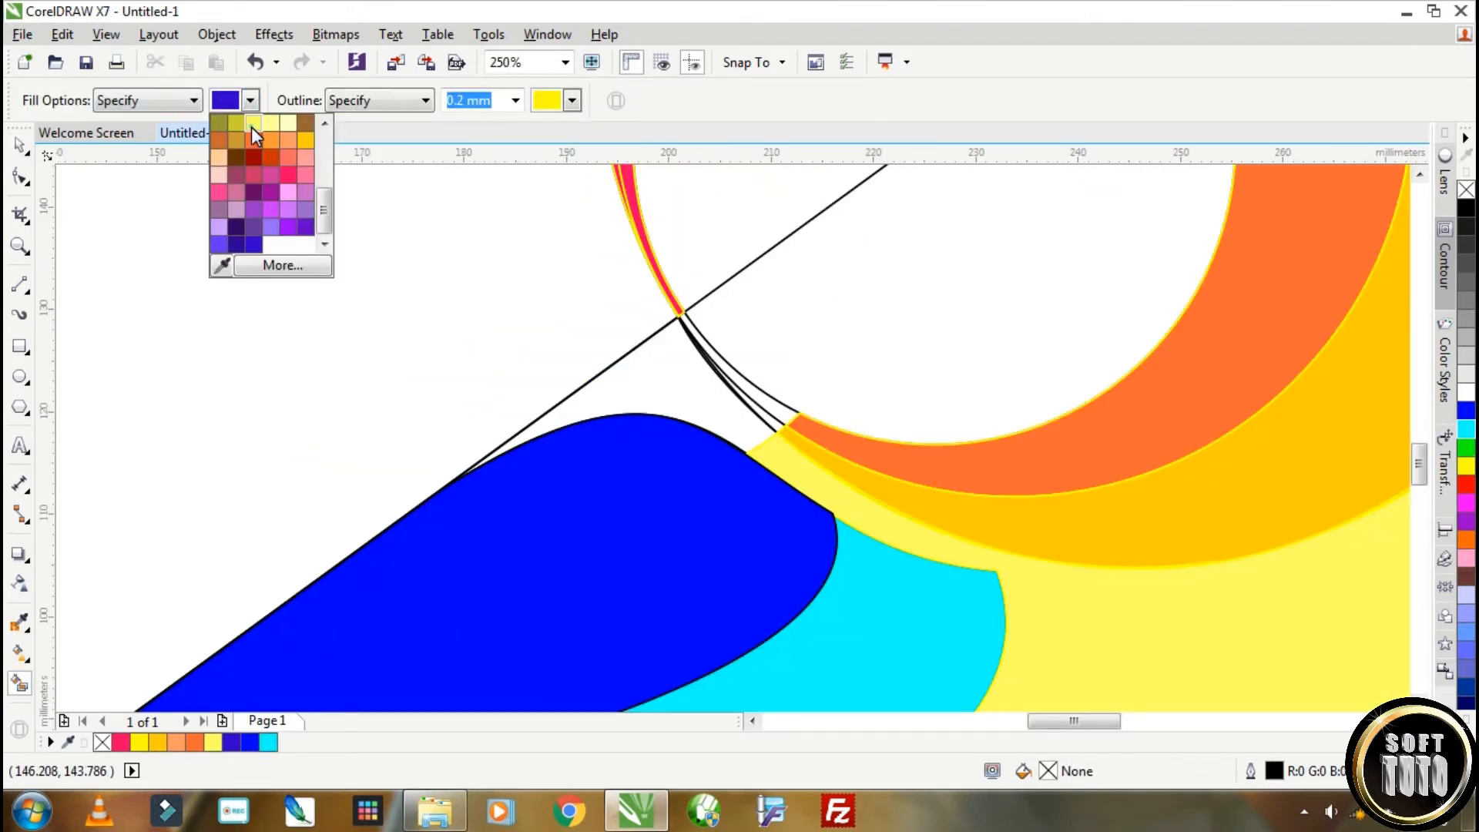
# Step: Smart-fill the gaps between the blue feather's hump and the inner circle with light yellow (#FFFF66)
pyautogui.click(253, 126)
pyautogui.click(773, 424)
pyautogui.click(784, 415)
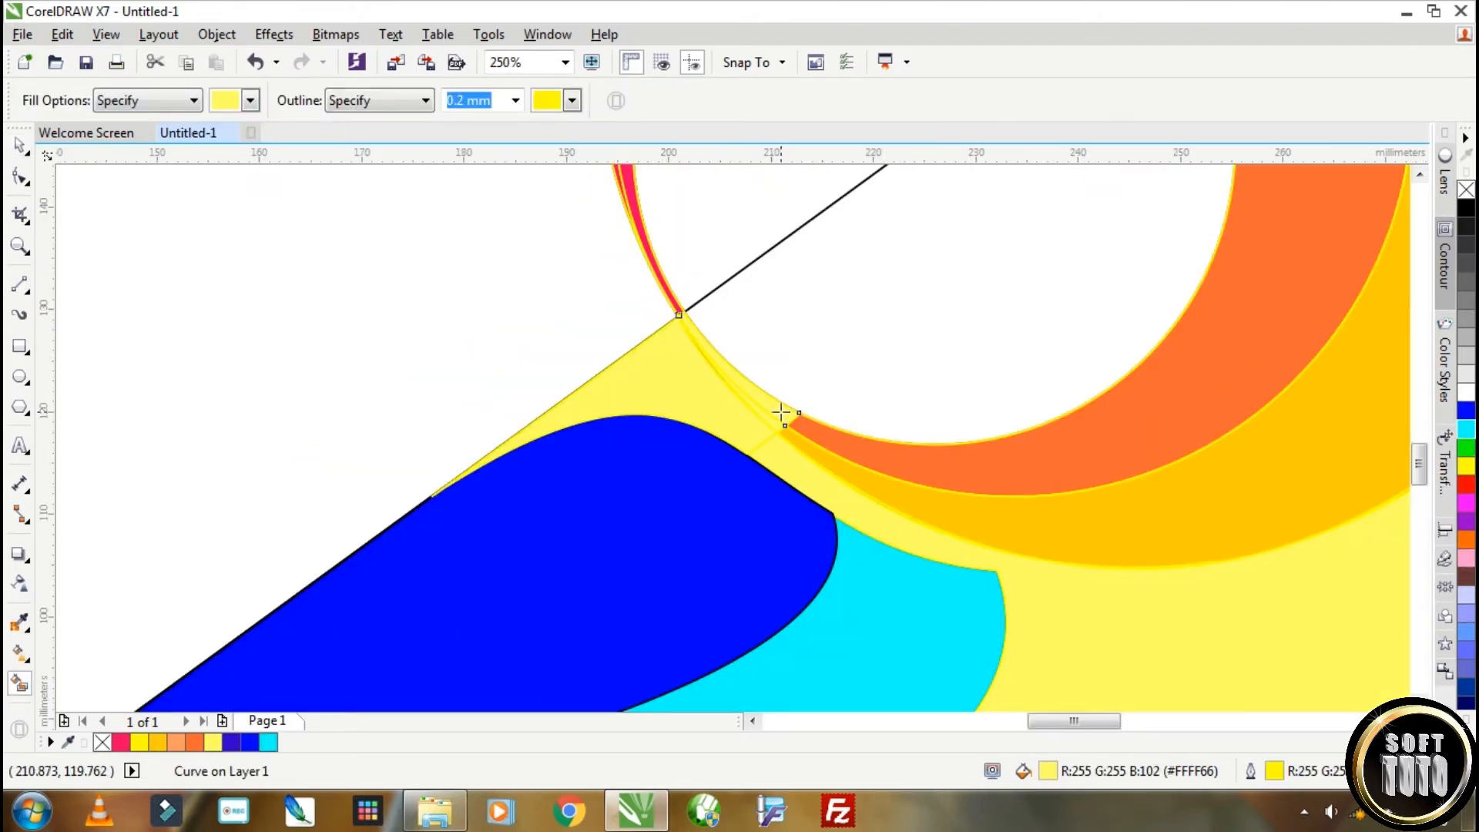
# Step: Delete the diagonal guide line
pyautogui.scroll(-2, 598, 341)
pyautogui.scroll(3, 654, 358)
pyautogui.click(20, 145)
pyautogui.scroll(-4, 526, 323)
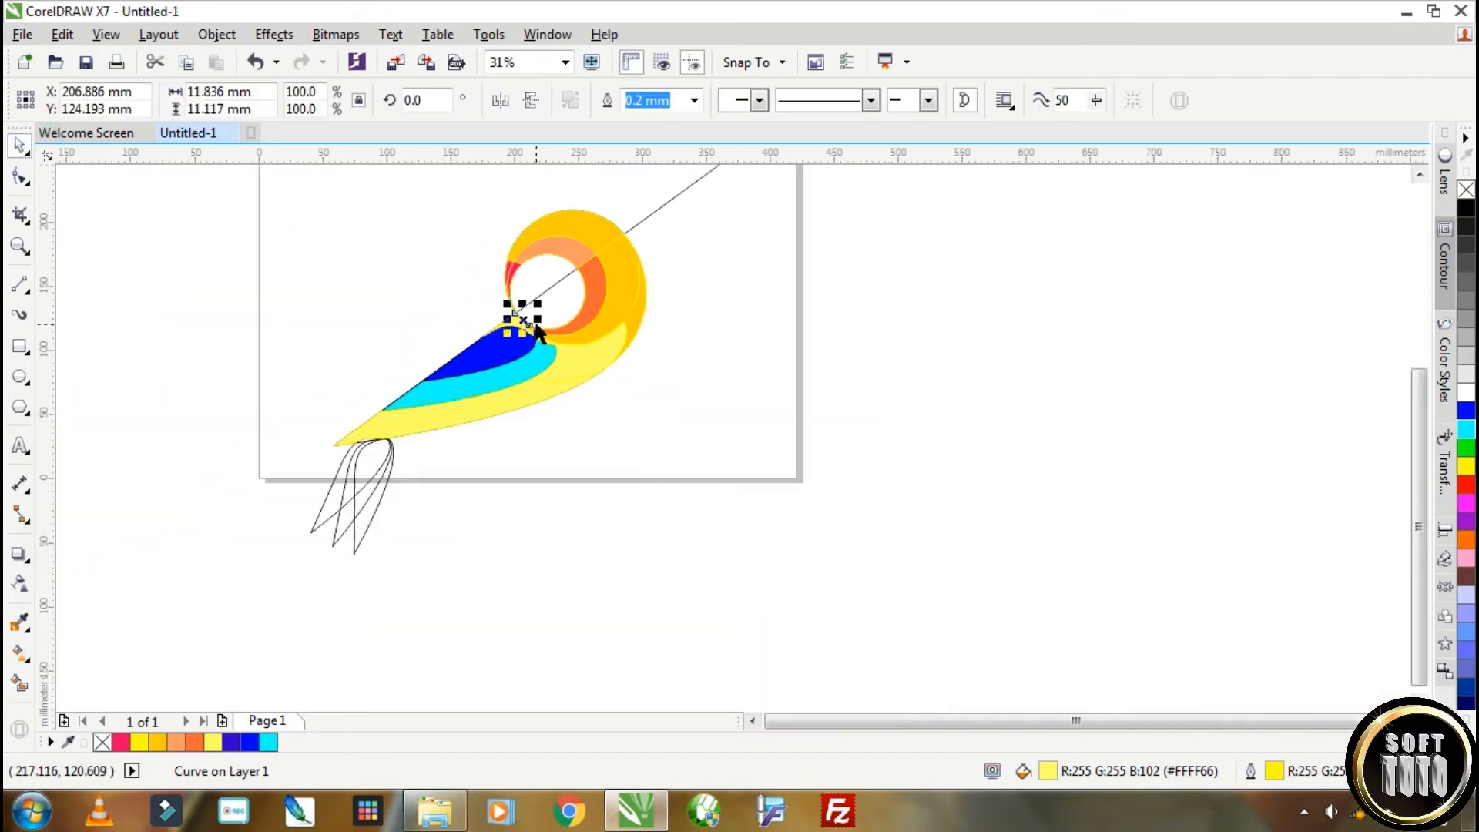
pyautogui.click(675, 202)
pyautogui.press('Delete')
# Step: Weld the amber crescents into one shape and the inner orange crescents with their adjoining sliver into another
pyautogui.scroll(2, 607, 233)
pyautogui.click(607, 235)
pyautogui.click(608, 101)
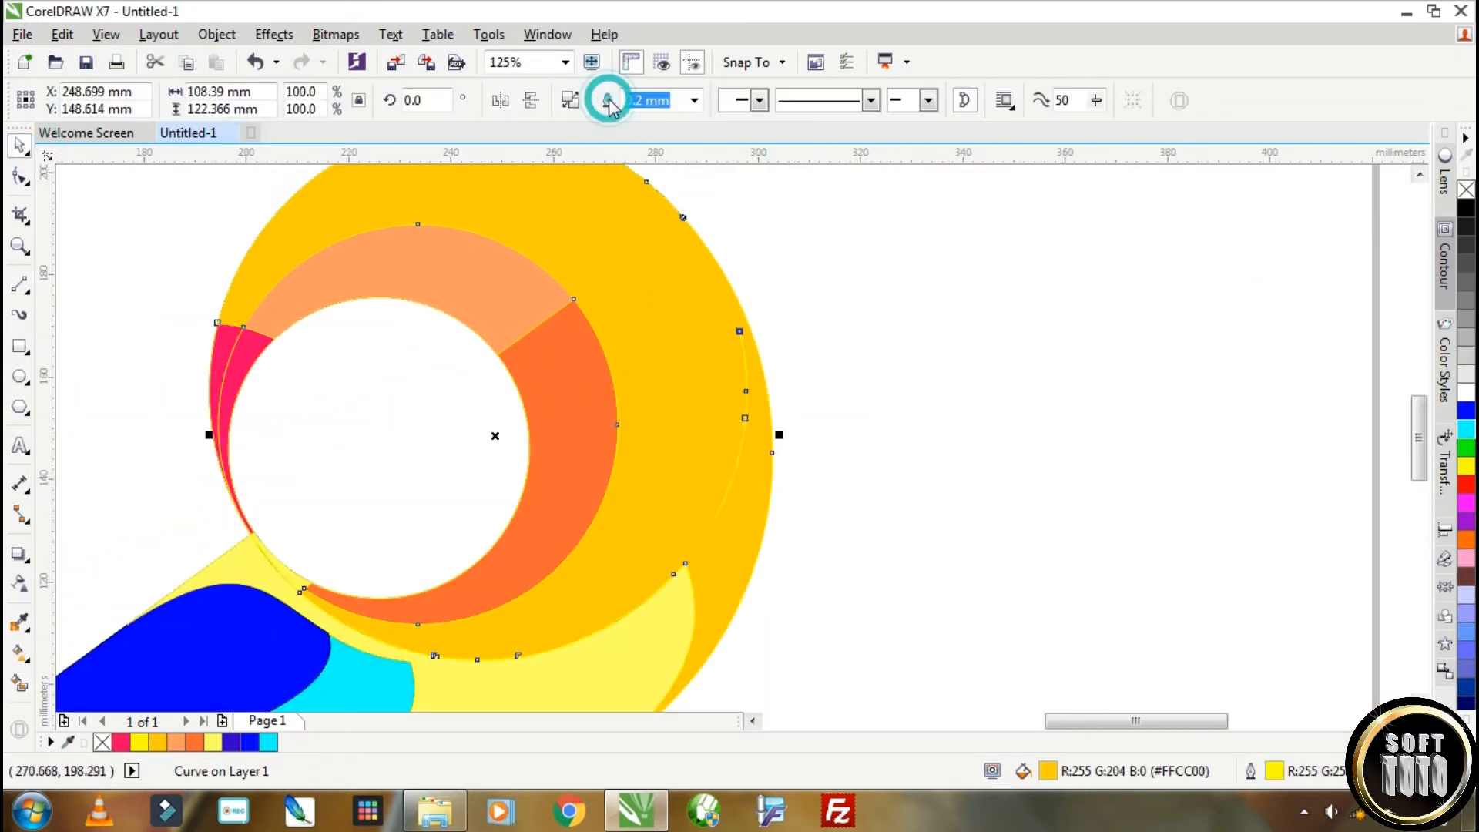
pyautogui.click(463, 292)
pyautogui.scroll(-1, 463, 292)
pyautogui.scroll(3, 501, 431)
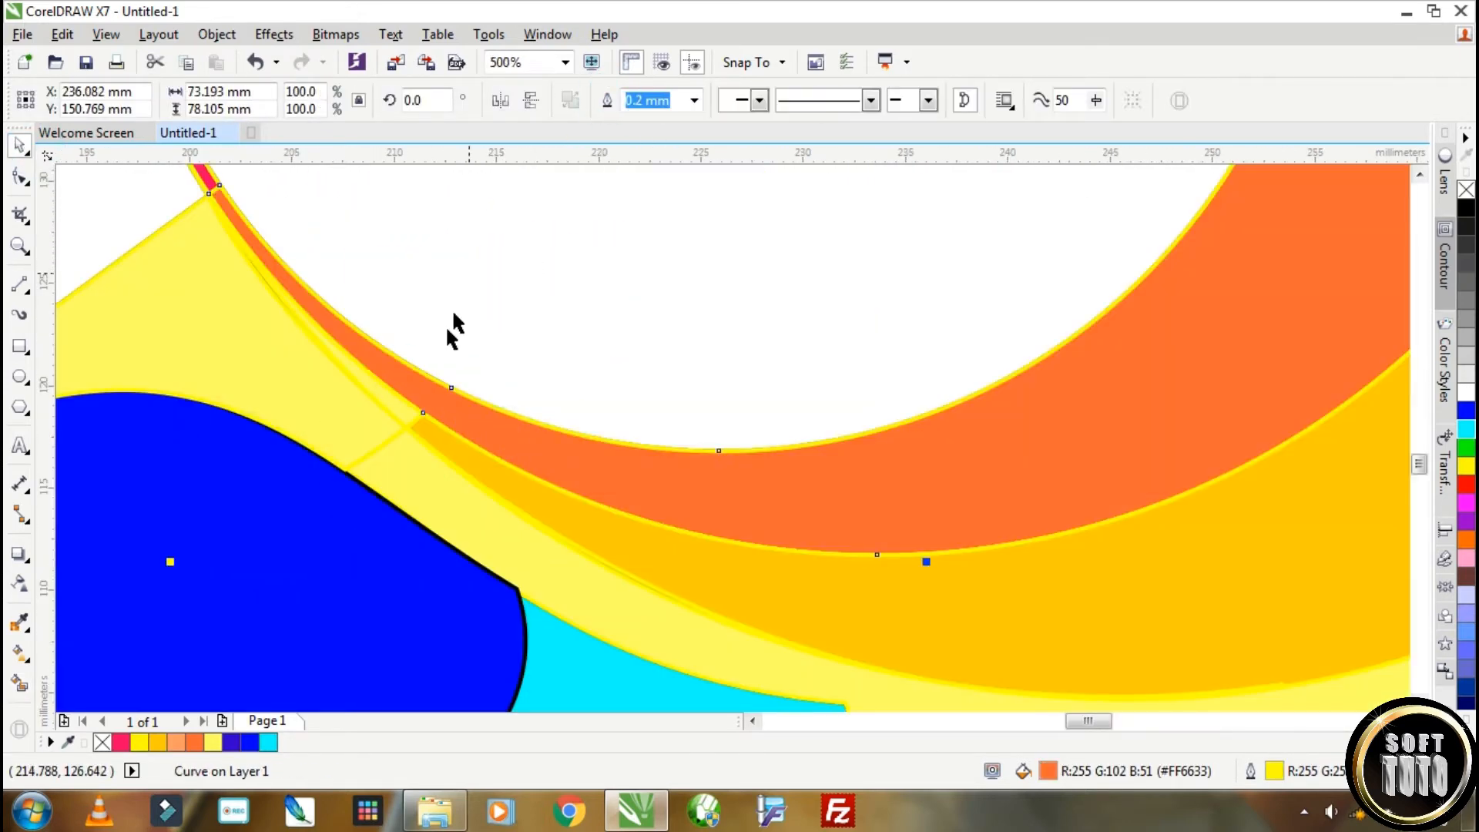
pyautogui.keyDown('shift'); pyautogui.click(441, 450); pyautogui.keyUp('shift')
pyautogui.click(607, 101)
pyautogui.hotkey('ctrl', 'z')
# Step: Weld the light yellow sliver beside the orange crescent's thin end into the amber crescent
pyautogui.click(324, 344)
pyautogui.keyDown('shift'); pyautogui.click(466, 455); pyautogui.keyUp('shift')
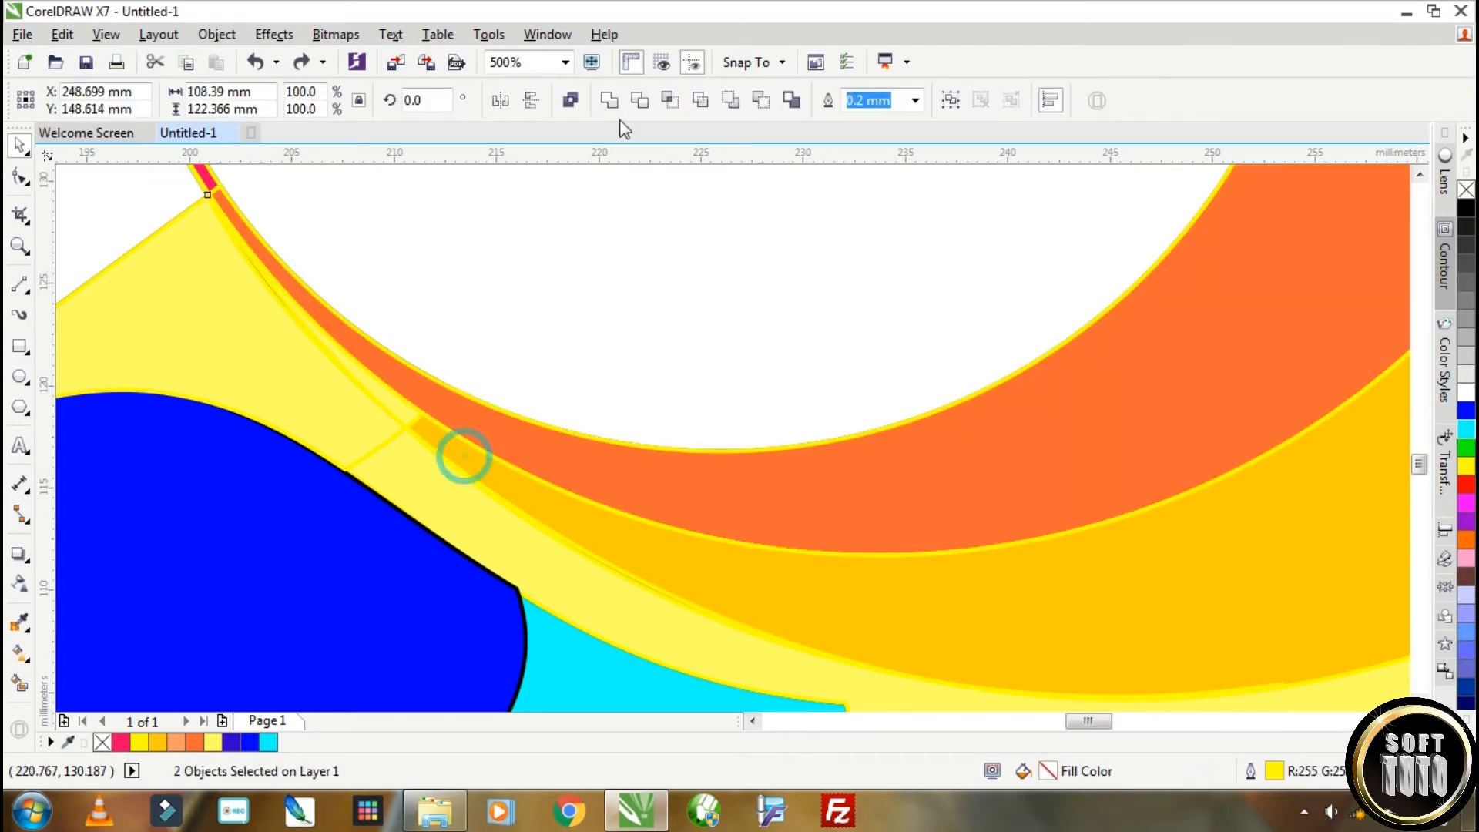
pyautogui.click(607, 101)
pyautogui.scroll(-1, 515, 257)
pyautogui.scroll(-3, 511, 403)
pyautogui.scroll(2, 960, 562)
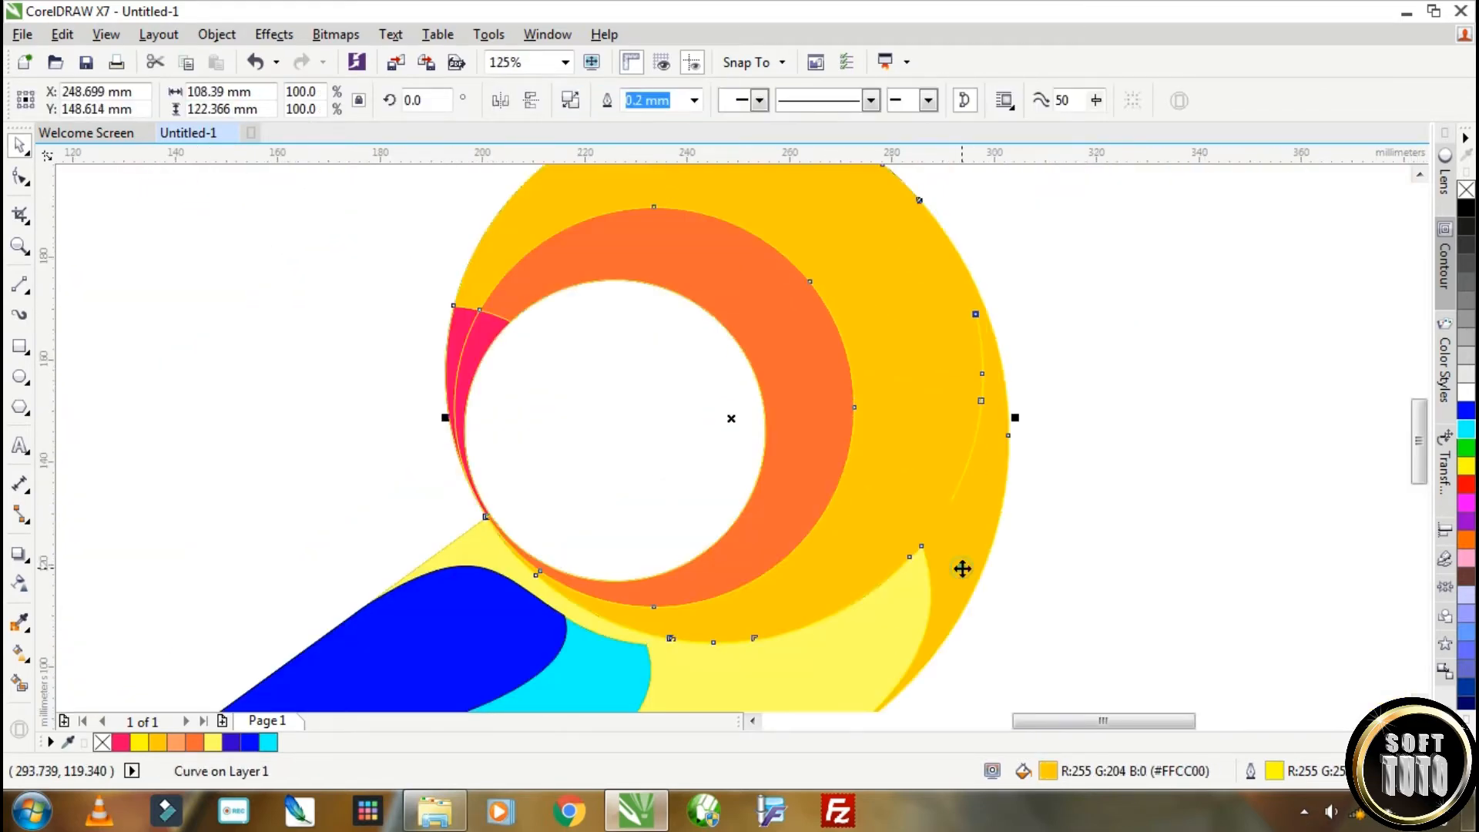
pyautogui.scroll(-1, 894, 638)
pyautogui.keyDown('shift'); pyautogui.click(894, 636); pyautogui.keyUp('shift')
pyautogui.click(607, 100)
pyautogui.hotkey('ctrl', 'z')
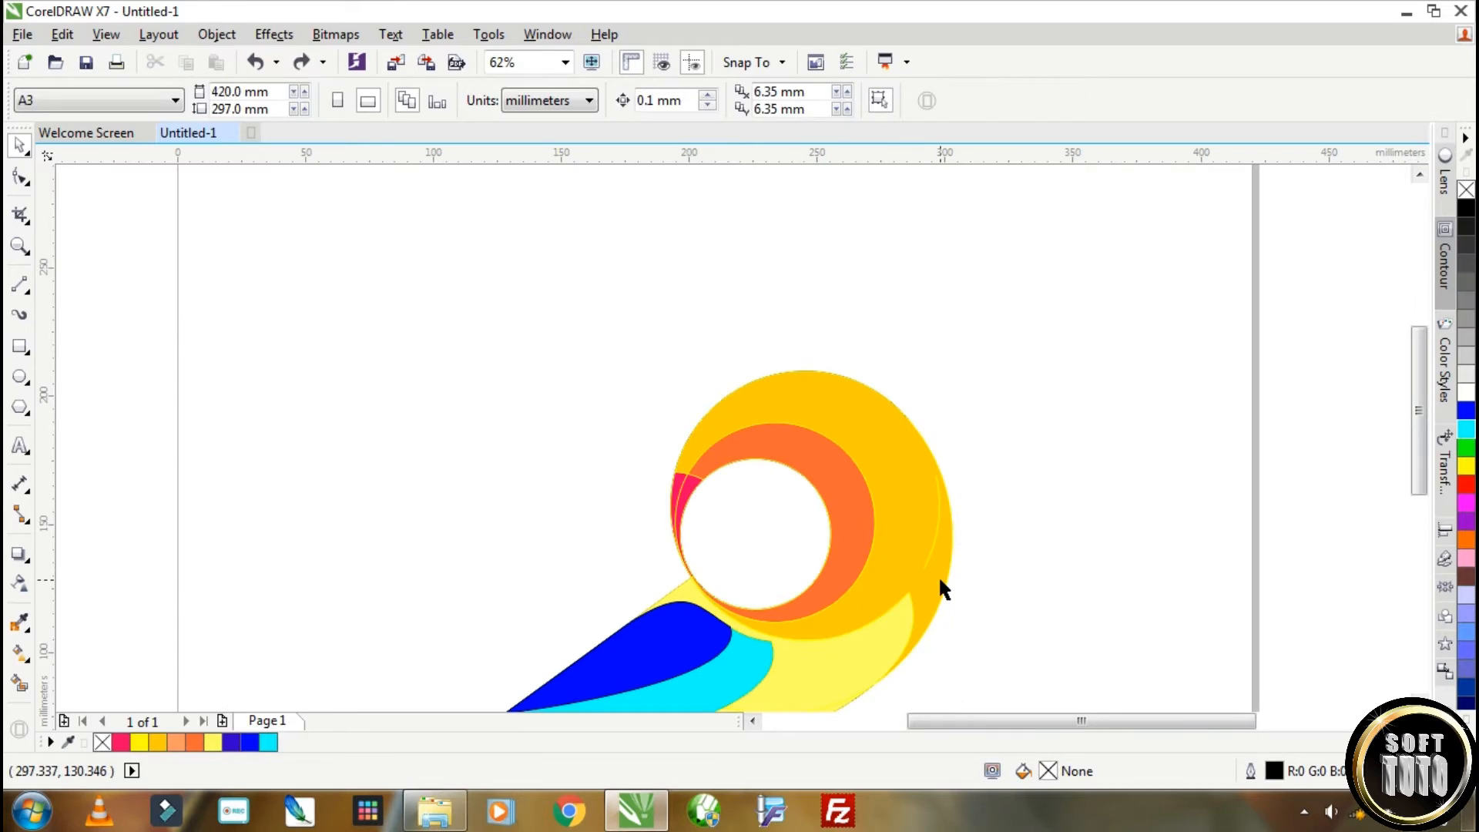
pyautogui.moveTo(944, 580); pyautogui.dragTo(1075, 505)
pyautogui.hotkey('ctrl', 'z')
# Step: Delete the stray inner nodes near the outer right edge of the amber crescent with the Shape tool
pyautogui.click(886, 643)
pyautogui.scroll(-1, 888, 644)
pyautogui.scroll(1, 886, 663)
pyautogui.press('Escape')
pyautogui.click(20, 178)
pyautogui.click(927, 456)
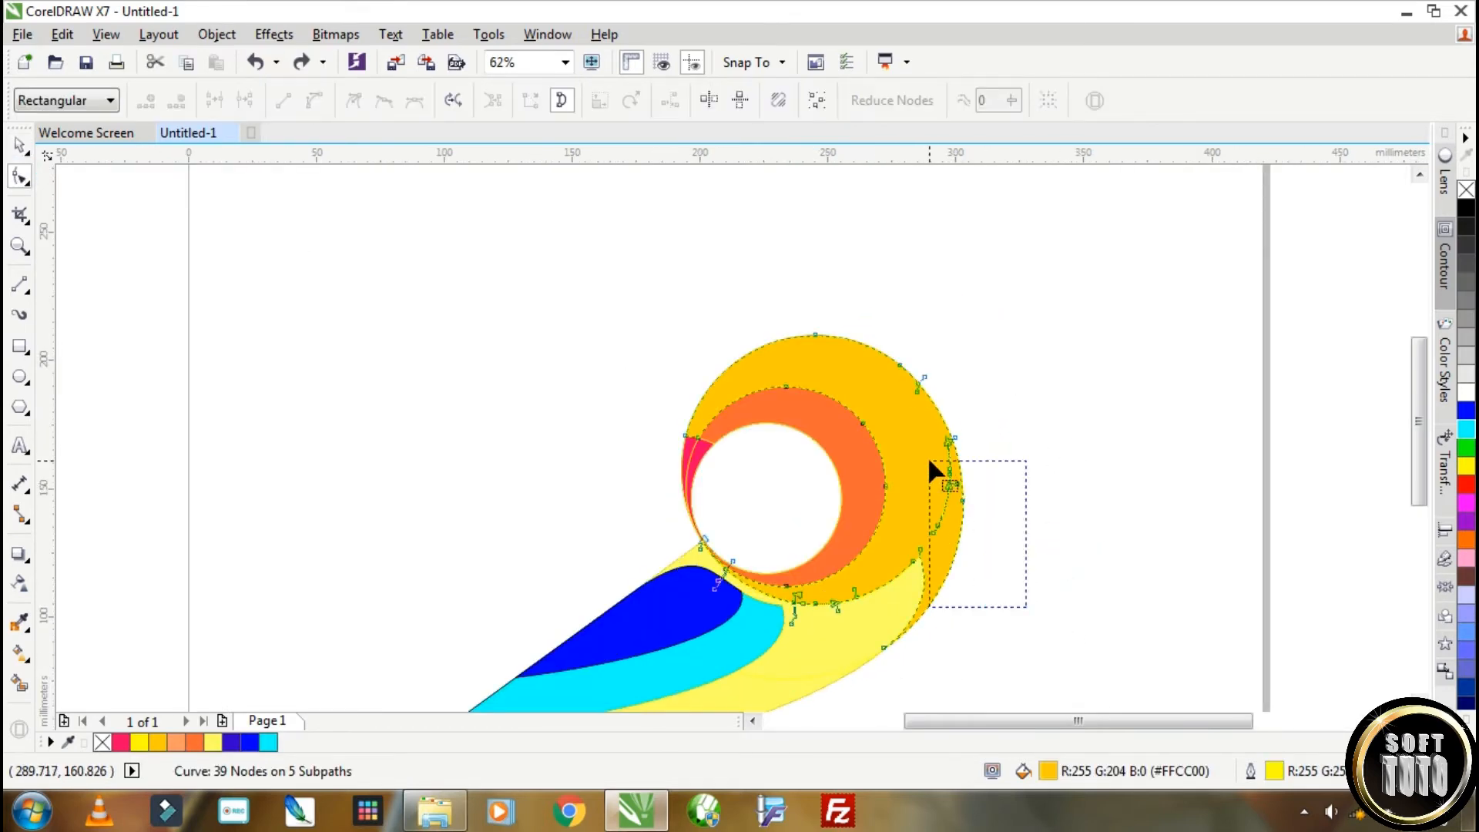
pyautogui.scroll(2, 928, 456)
pyautogui.scroll(-2, 908, 522)
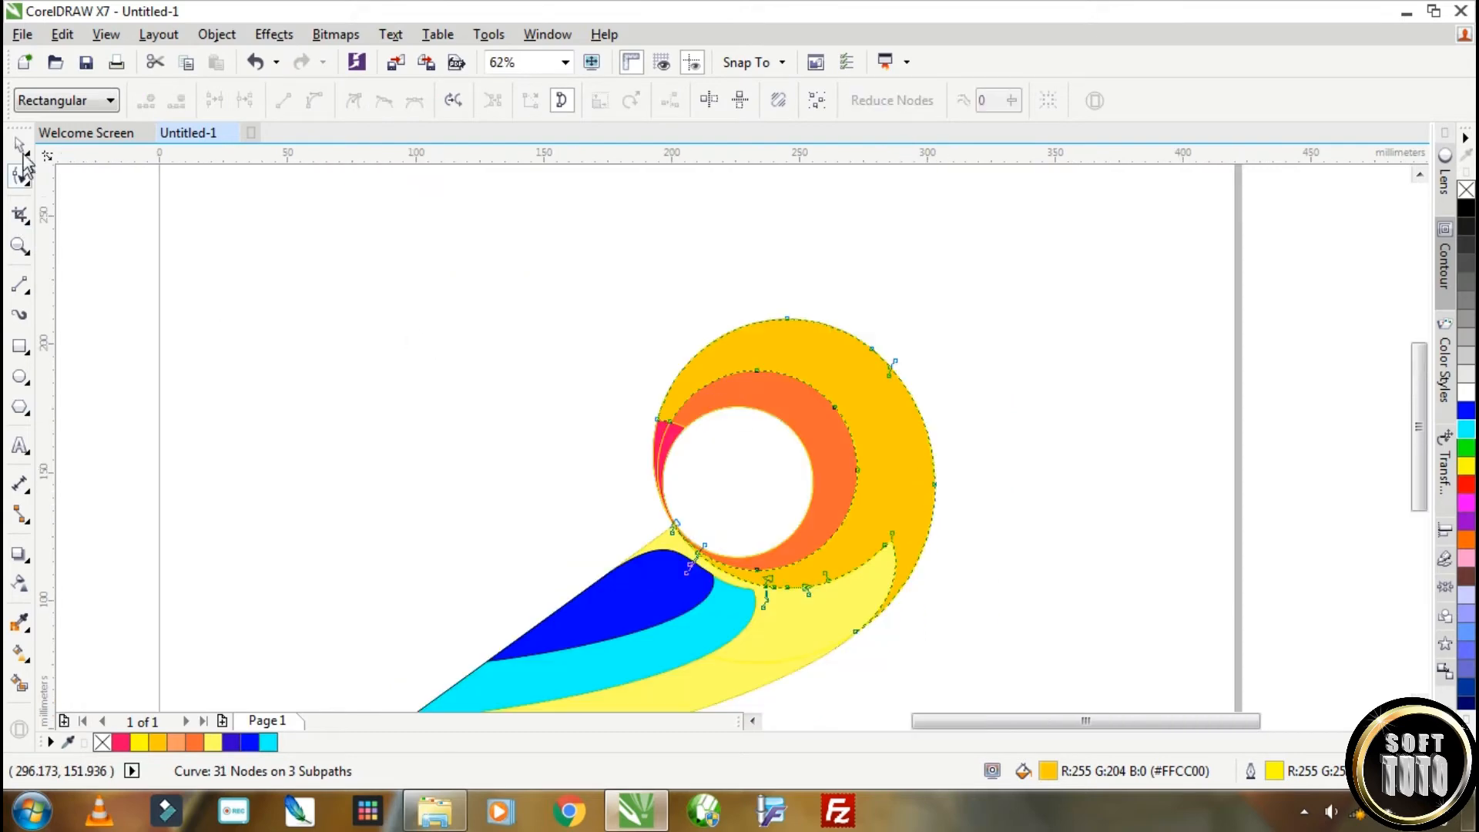
pyautogui.click(20, 145)
# Step: Recolour the largest feather with bright yellow
pyautogui.scroll(-1, 539, 429)
pyautogui.scroll(3, 517, 358)
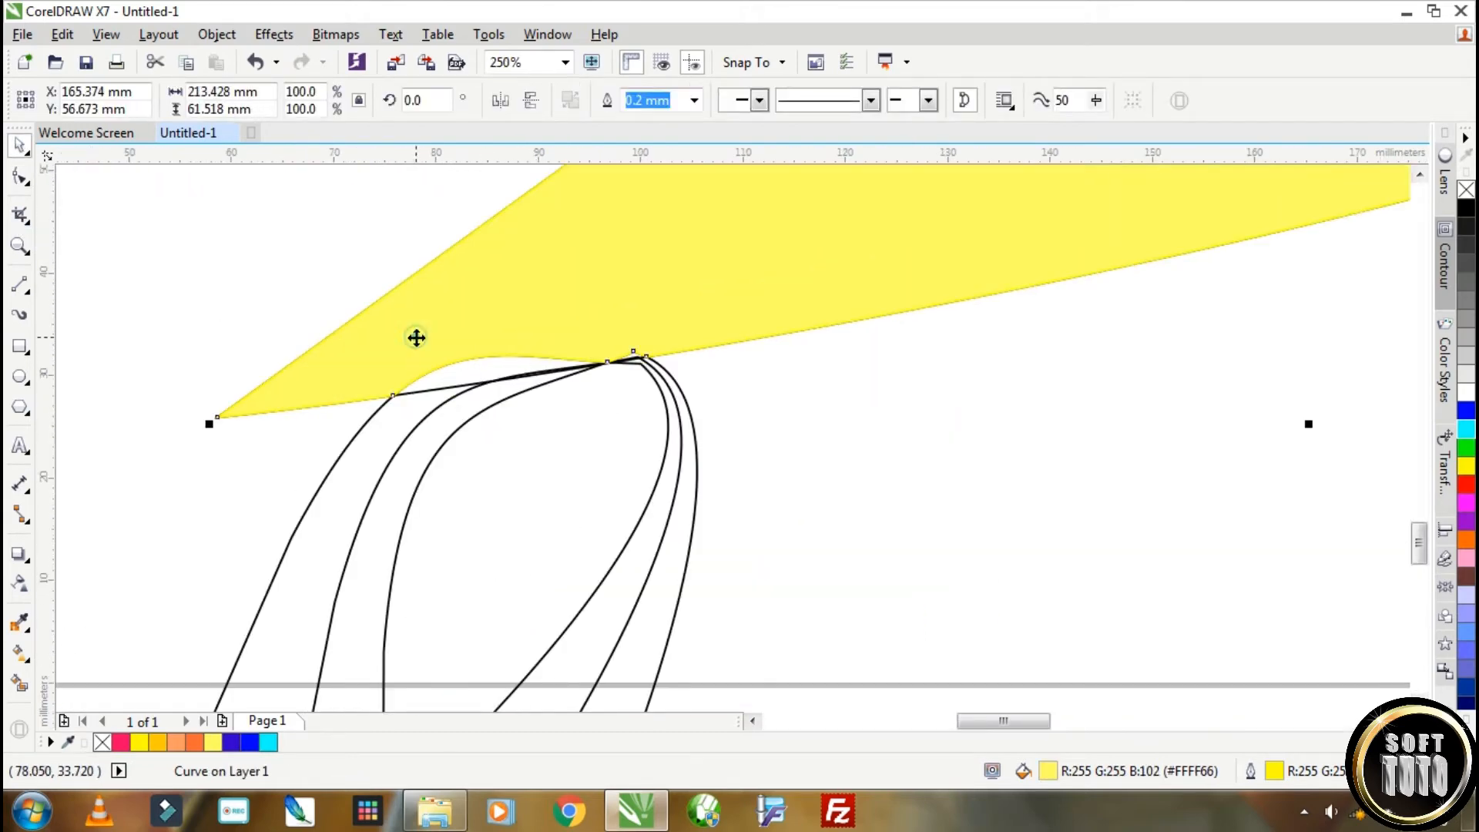
pyautogui.scroll(-2, 416, 338)
pyautogui.click(575, 342)
pyautogui.scroll(-1, 663, 260)
pyautogui.scroll(3, 660, 262)
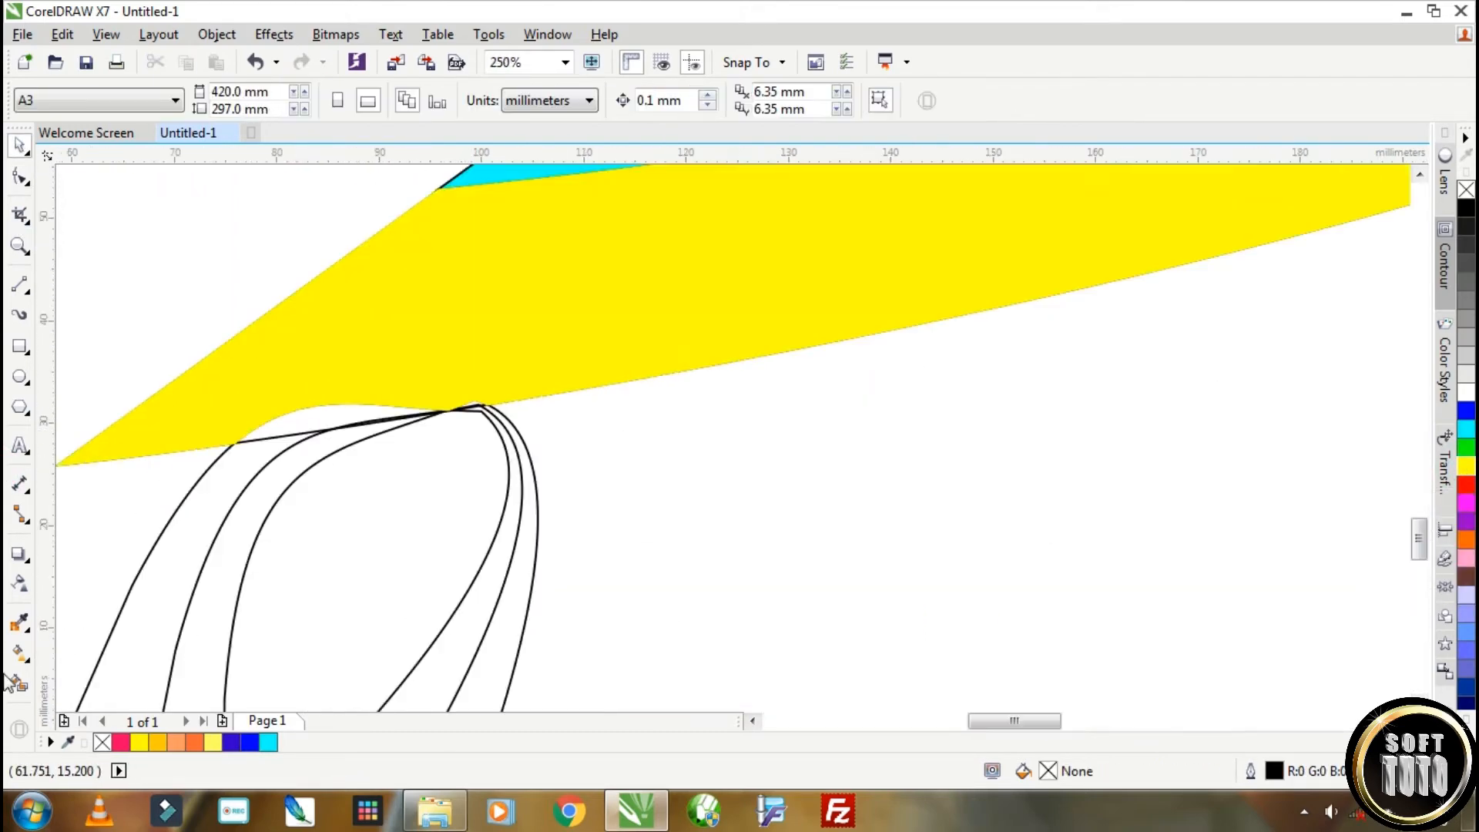
# Step: Smart-fill the small gaps where the tail feathers meet the largest feather's lower edge with light yellow (#FFFF66)
pyautogui.click(19, 683)
pyautogui.click(250, 101)
pyautogui.click(297, 127)
pyautogui.click(317, 418)
pyautogui.scroll(2, 317, 418)
pyautogui.scroll(2, 530, 324)
pyautogui.click(532, 319)
pyautogui.scroll(-5, 548, 366)
# Step: Smart-fill the outermost strip of the tail with pink and the strip beside it with light yellow (#FFFF66)
pyautogui.click(121, 742)
pyautogui.click(344, 601)
pyautogui.click(121, 742)
pyautogui.click(413, 587)
pyautogui.click(402, 672)
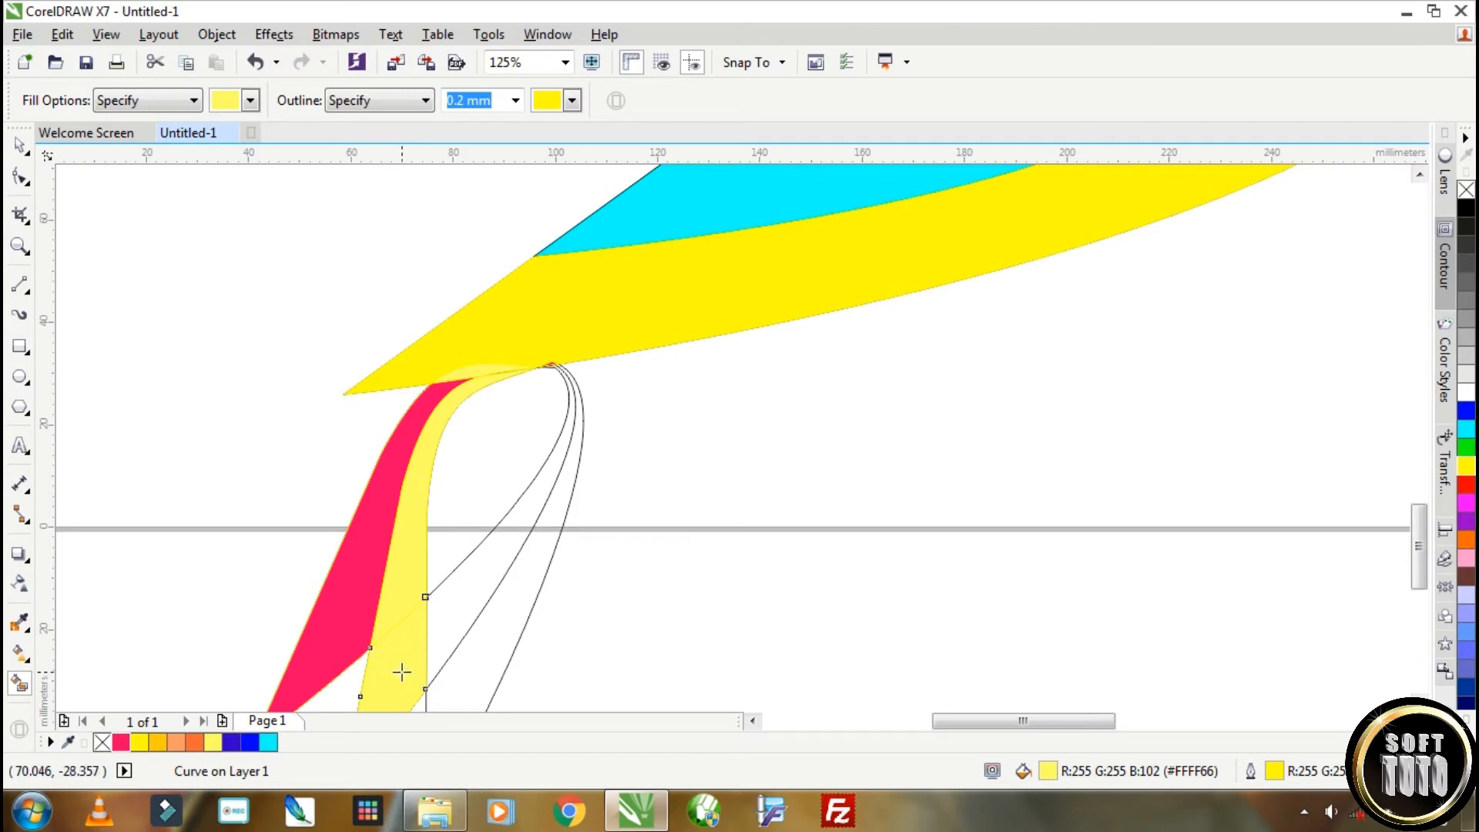
# Step: Recolour the tail strip beside the pink one with Deep Yellow (#FFCC00)
pyautogui.scroll(-2, 401, 673)
pyautogui.scroll(2, 403, 621)
pyautogui.click(158, 742)
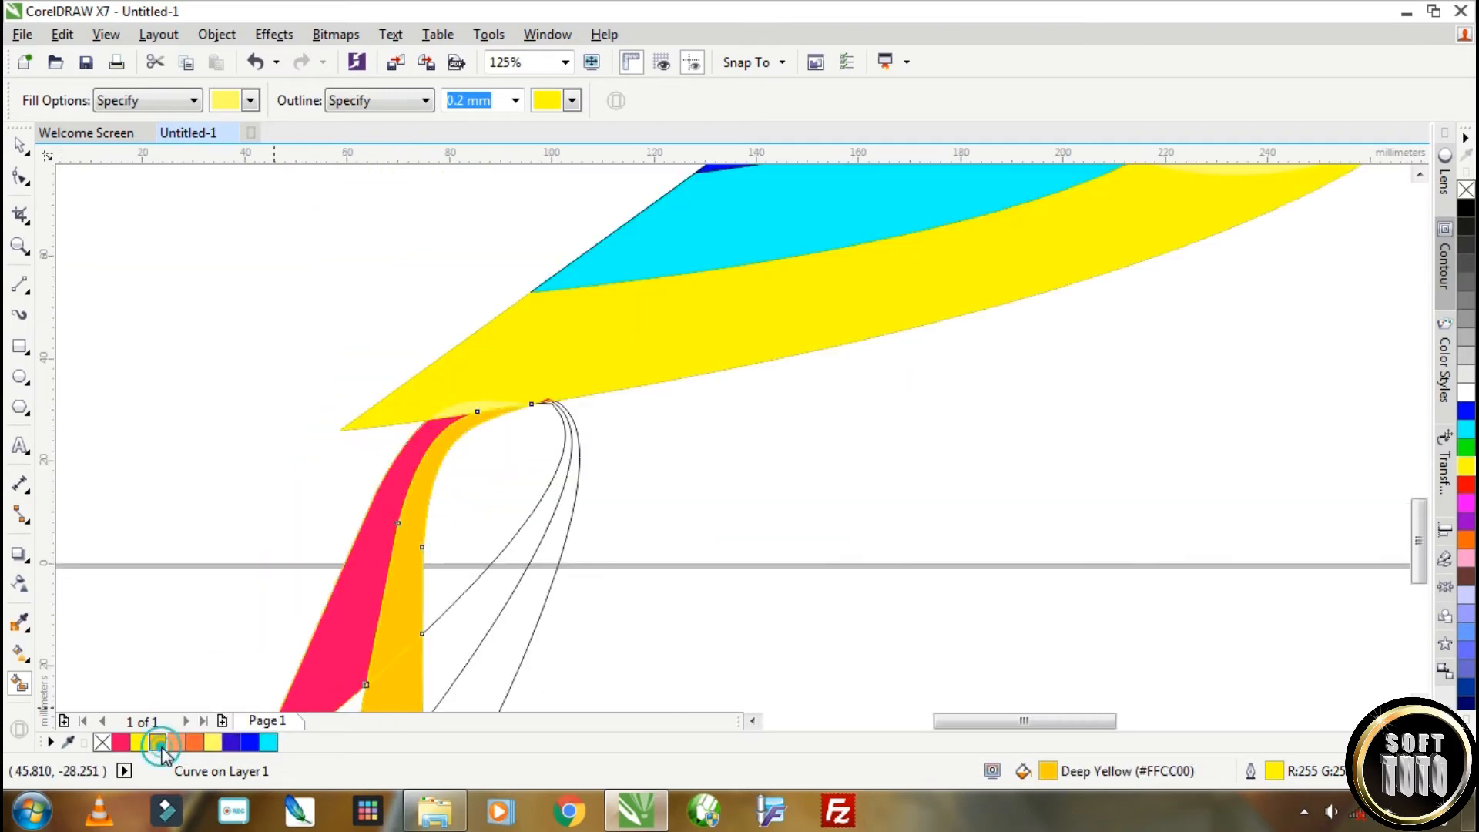
pyautogui.scroll(-1, 492, 626)
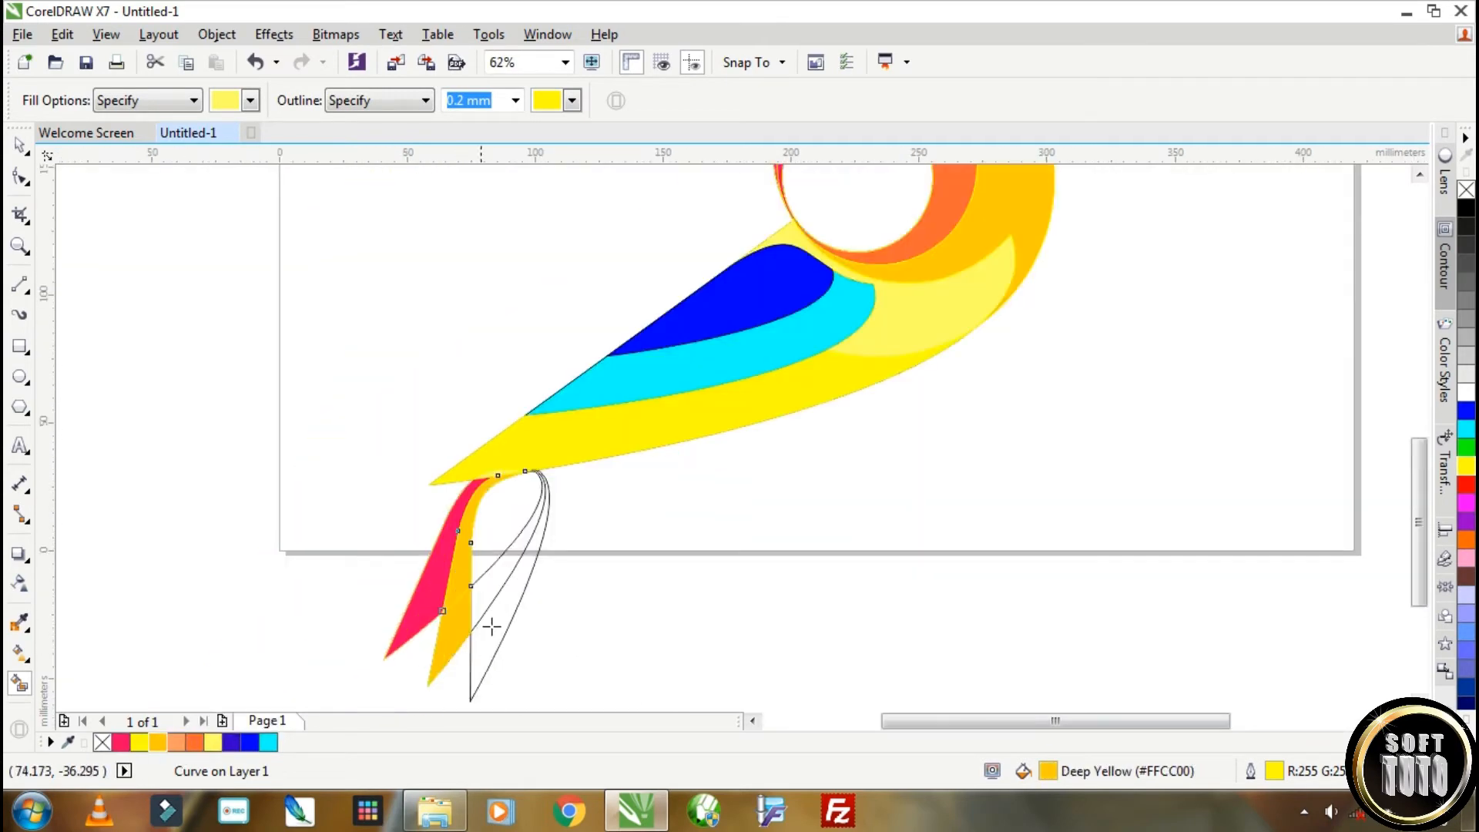
# Step: Make a copy of the outermost tail feather outline, rotated to about 66.7° so the tail fans out further
pyautogui.click(18, 146)
pyautogui.click(486, 664)
pyautogui.click(512, 587)
pyautogui.scroll(-1, 623, 590)
pyautogui.moveTo(593, 646); pyautogui.dragTo(621, 647)
pyautogui.rightClick(621, 646)
# Step: Smart-fill the third tail strip and colour it Autumn Orange (#FF6633)
pyautogui.scroll(1, 553, 577)
pyautogui.press('space')
pyautogui.click(553, 525)
pyautogui.click(195, 742)
# Step: Delete the leftover unfilled tail feather outlines
pyautogui.press('space')
pyautogui.click(620, 597)
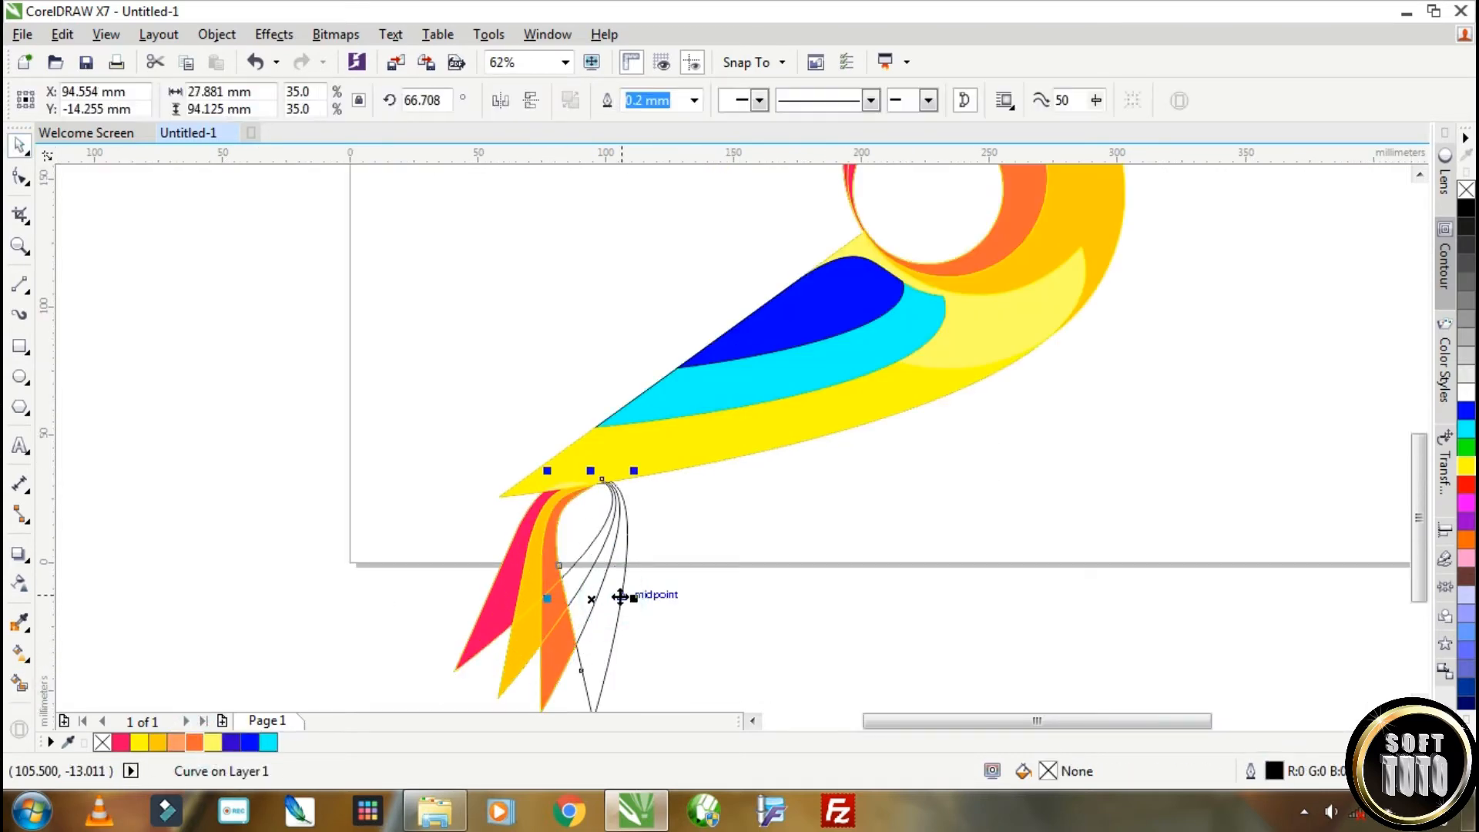
pyautogui.press('Delete')
pyautogui.click(604, 540)
pyautogui.press('Delete')
pyautogui.click(585, 532)
pyautogui.press('Delete')
# Step: Weld the amber tail pieces into one strip and the orange tail pieces into another
pyautogui.scroll(-1, 598, 538)
pyautogui.scroll(1, 573, 568)
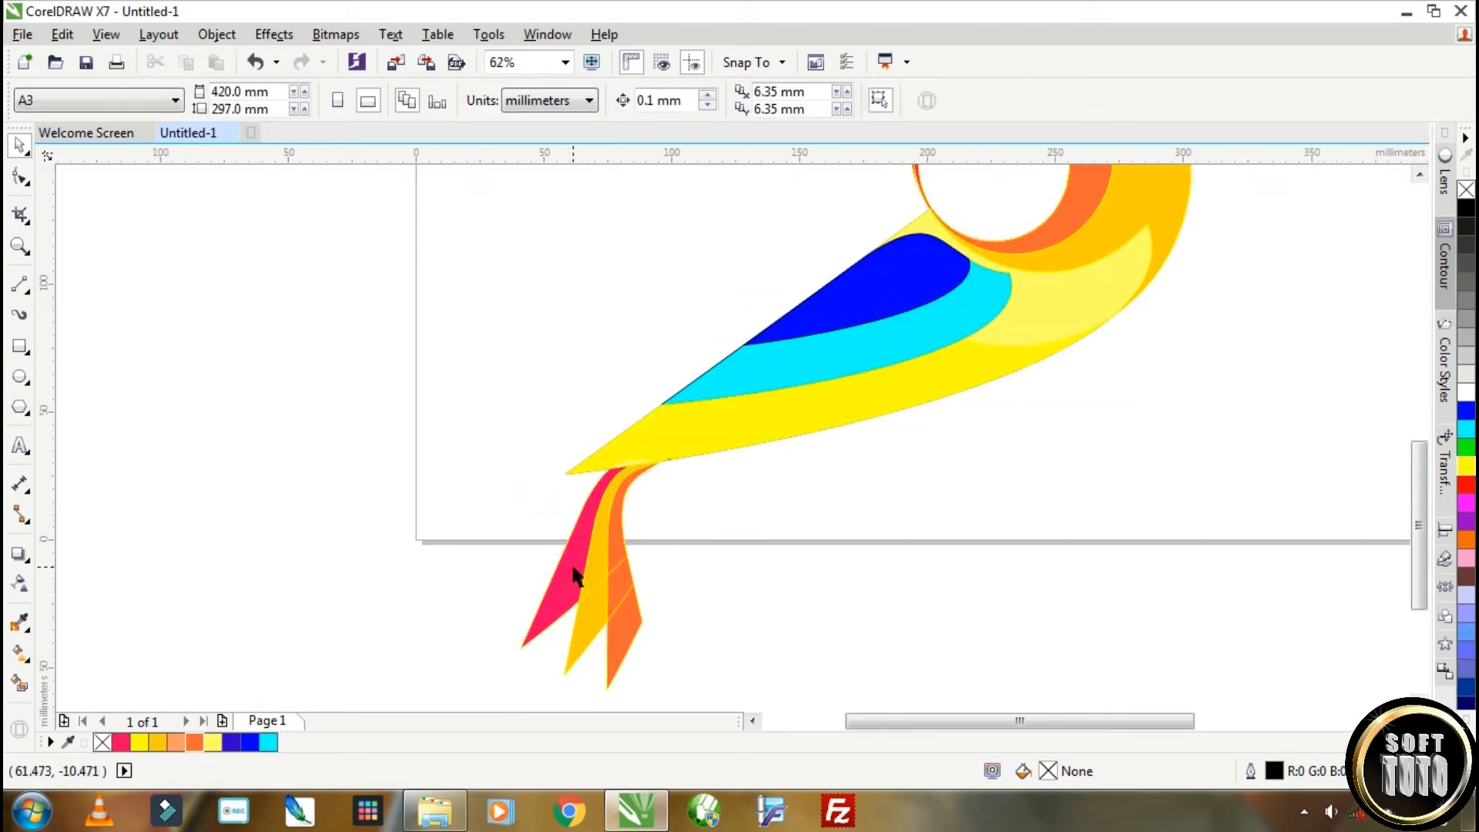
pyautogui.click(598, 556)
pyautogui.keyDown('shift'); pyautogui.click(594, 614); pyautogui.keyUp('shift')
pyautogui.click(610, 100)
pyautogui.click(615, 544)
pyautogui.keyDown('shift'); pyautogui.click(624, 586); pyautogui.keyUp('shift')
pyautogui.keyDown('shift'); pyautogui.click(626, 627); pyautogui.keyUp('shift')
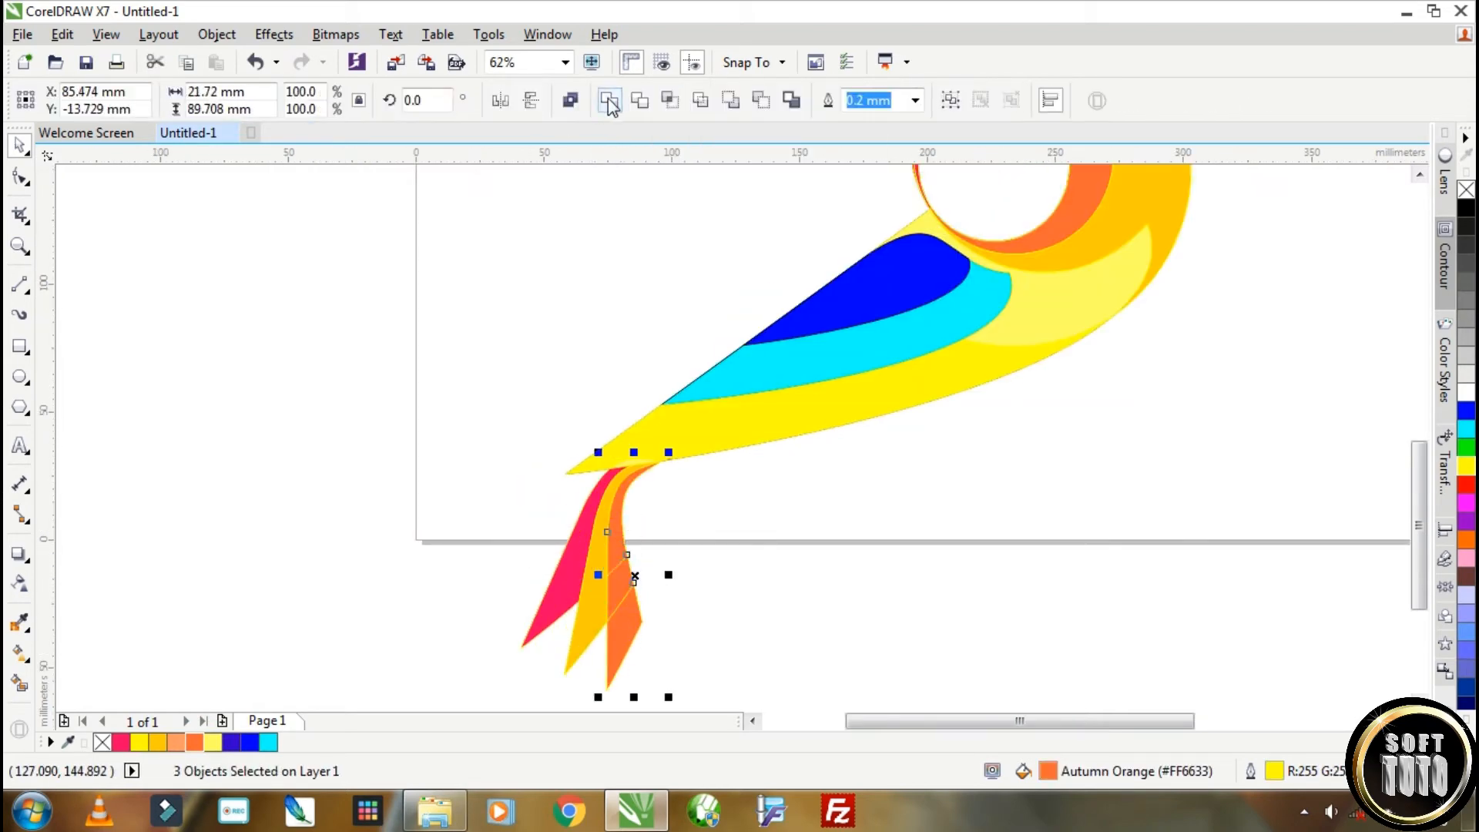
pyautogui.click(609, 100)
pyautogui.scroll(-1, 860, 407)
pyautogui.click(860, 407)
# Step: Draw an ellipse about 27.5 × 23.7 mm inside the white head circle and convert it to curves
pyautogui.scroll(3, 612, 382)
pyautogui.scroll(-2, 616, 386)
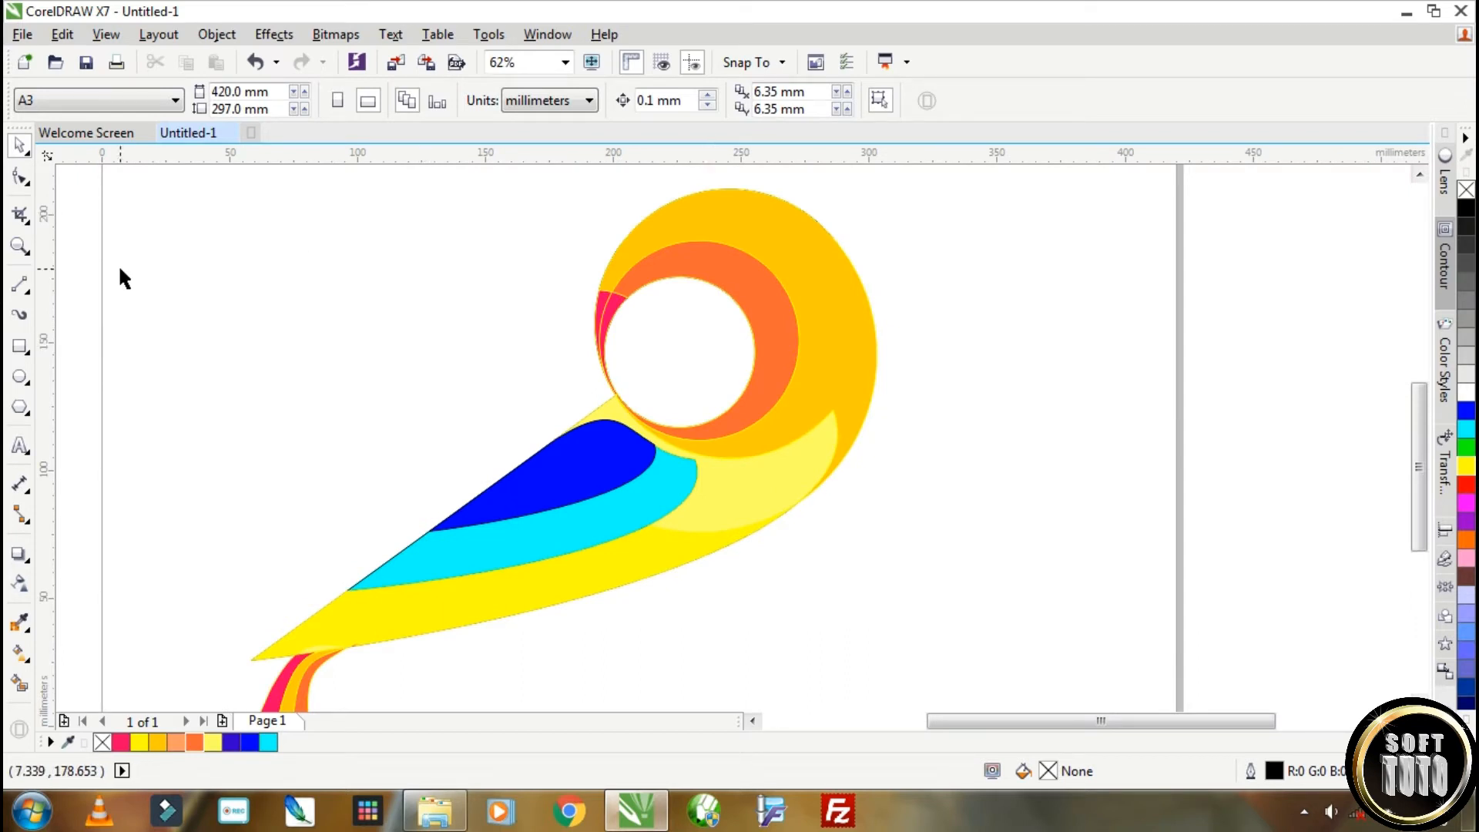
pyautogui.click(21, 379)
pyautogui.moveTo(648, 303); pyautogui.dragTo(719, 364)
pyautogui.click(21, 175)
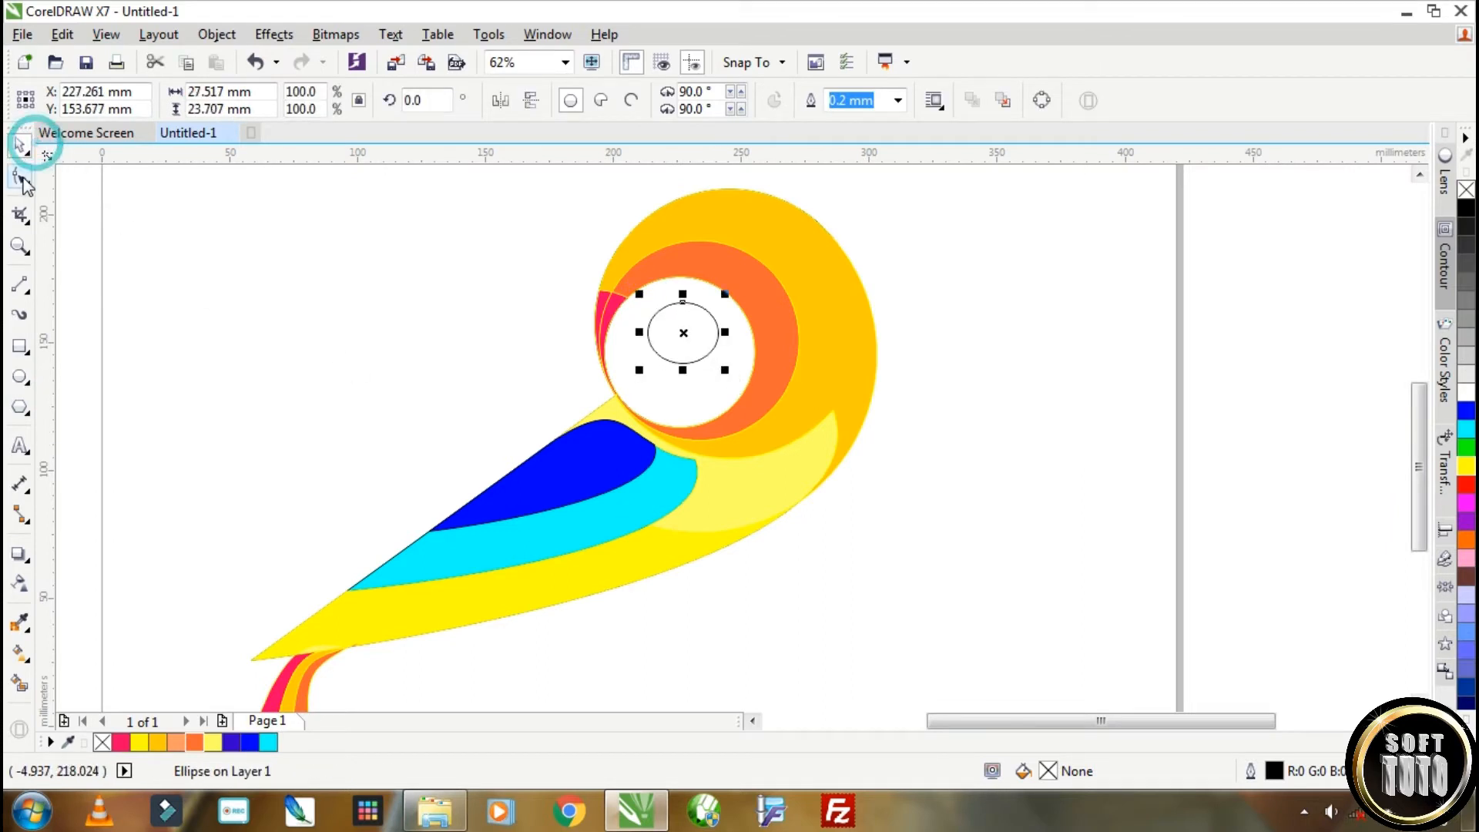
pyautogui.hotkey('ctrl', 'q')
# Step: Stretch the ellipse's left node outward, shift its upper and lower nodes, and reduce the curve to three nodes
pyautogui.moveTo(648, 333); pyautogui.dragTo(615, 336)
pyautogui.moveTo(718, 332); pyautogui.dragTo(681, 288)
pyautogui.moveTo(684, 365)
pyautogui.mouseDown()
pyautogui.moveTo(696, 347)
pyautogui.moveTo(678, 345)
pyautogui.mouseUp()
pyautogui.doubleClick(725, 314)
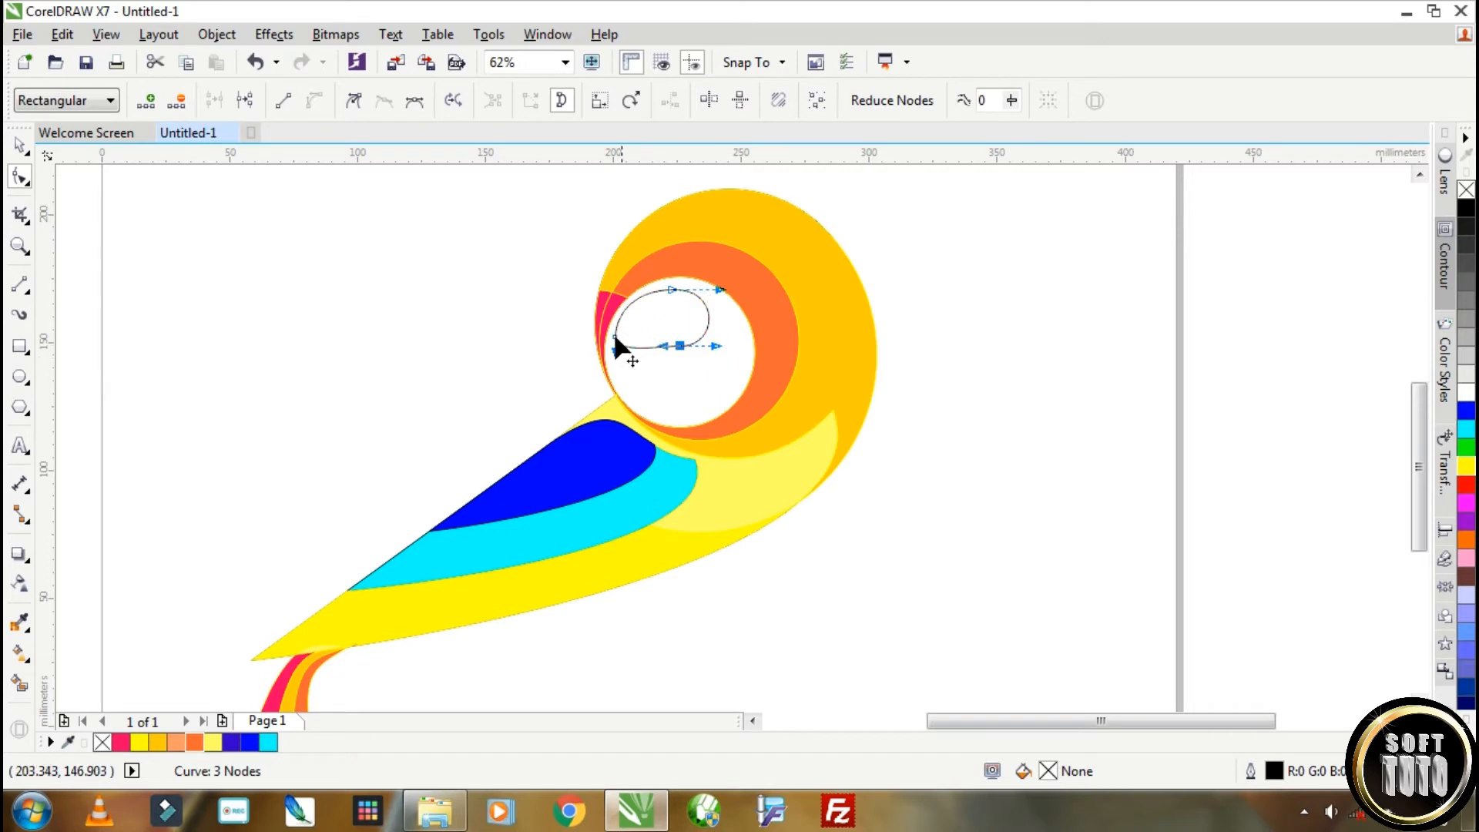
# Step: Make the curve's left node a cusp and adjust the handles to form a pointed teardrop with a concave lower edge
pyautogui.click(615, 337)
pyautogui.click(355, 101)
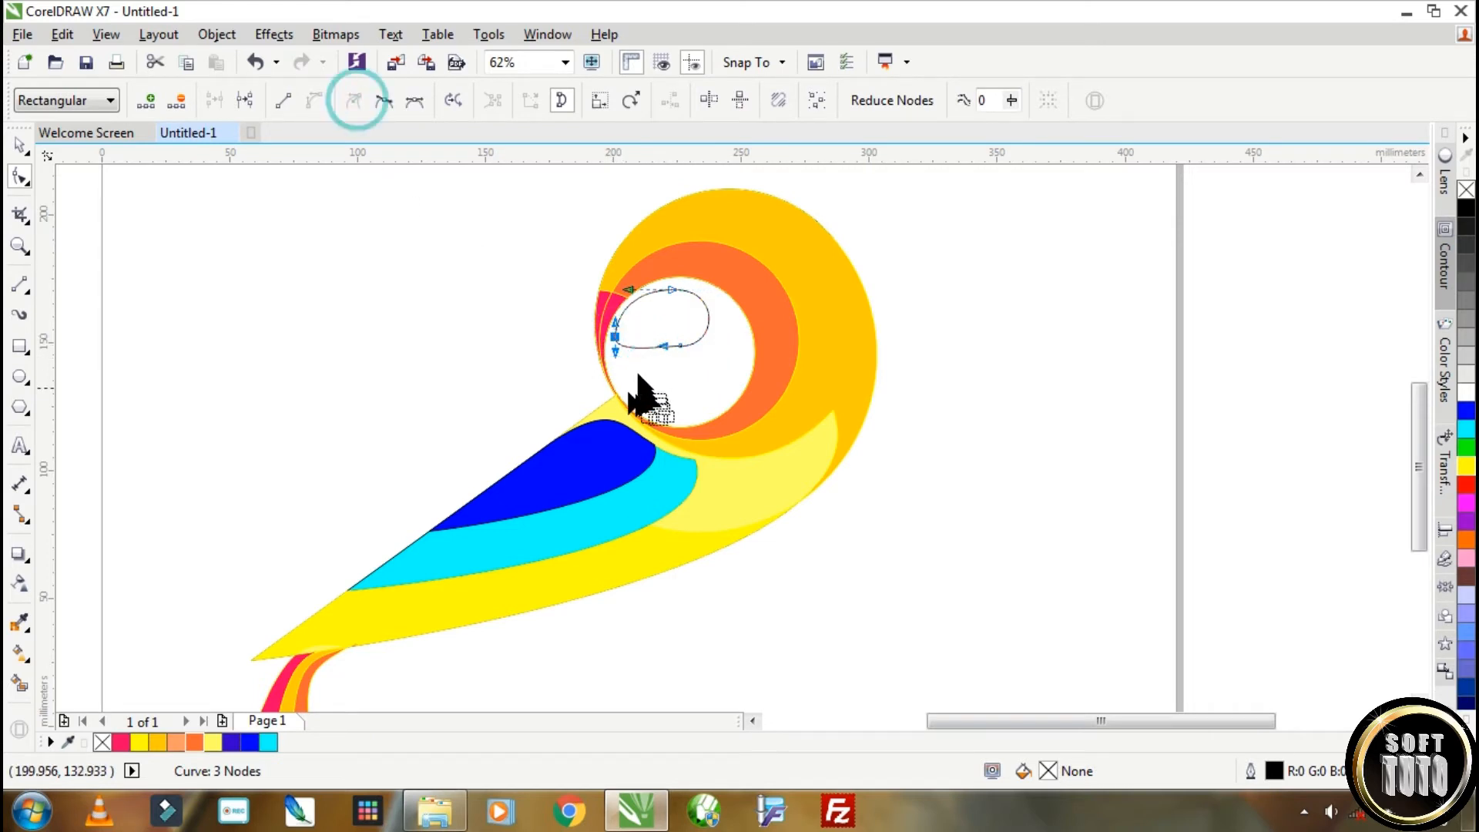
pyautogui.moveTo(615, 350); pyautogui.dragTo(680, 281)
pyautogui.scroll(2, 721, 312)
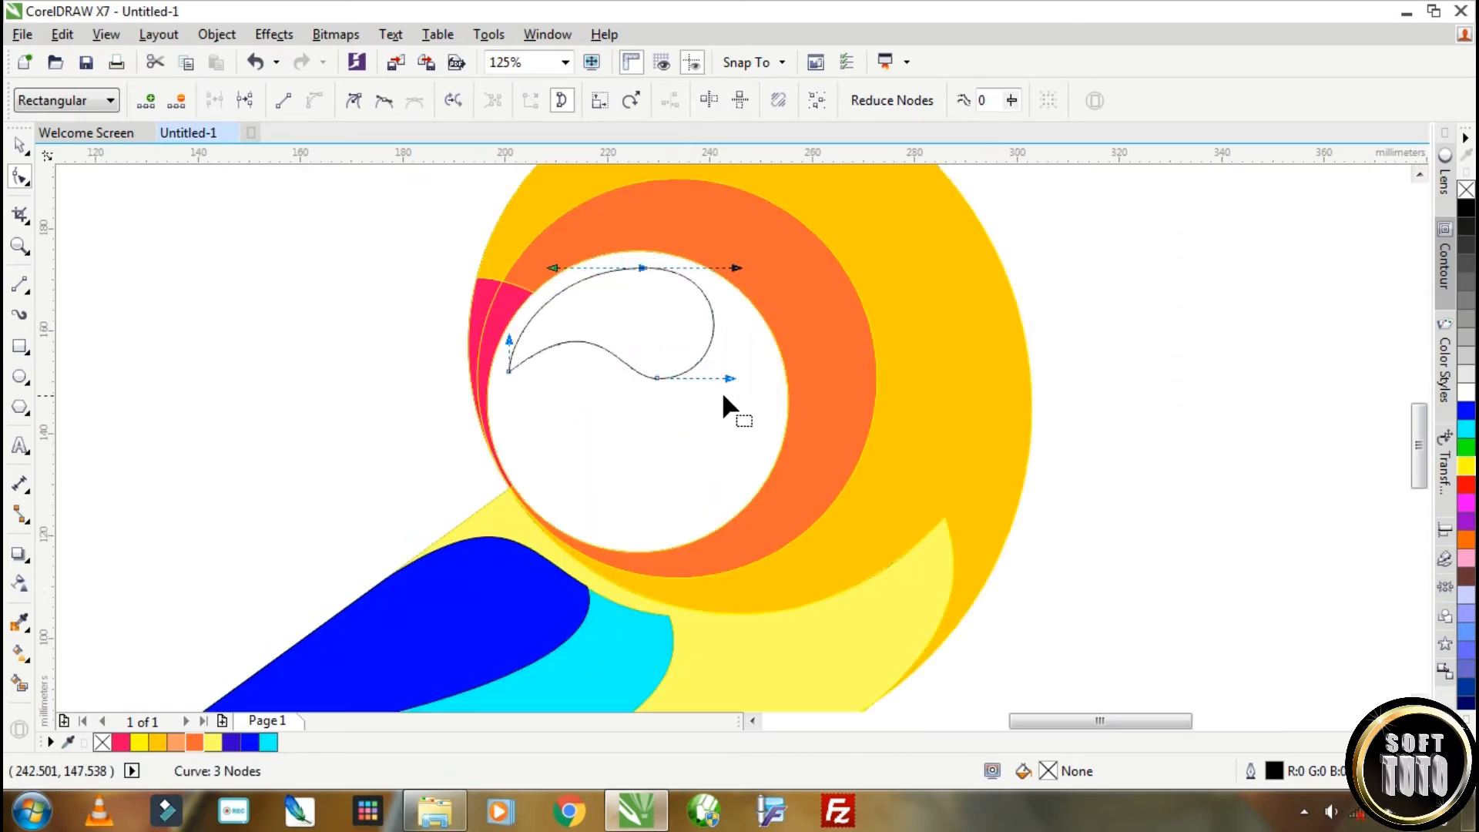
pyautogui.moveTo(731, 379); pyautogui.dragTo(744, 384)
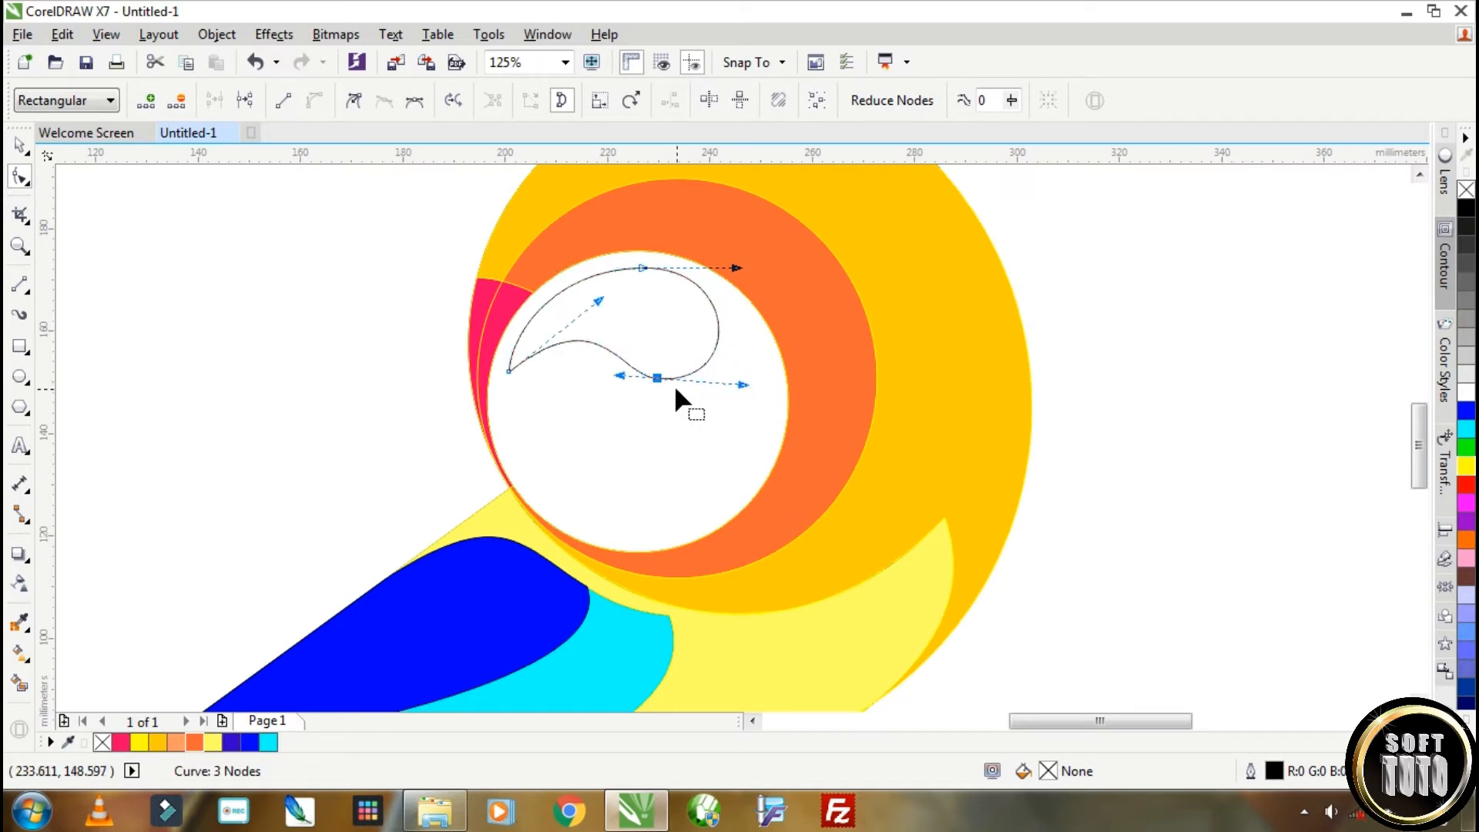
pyautogui.scroll(-2, 663, 400)
pyautogui.scroll(1, 672, 351)
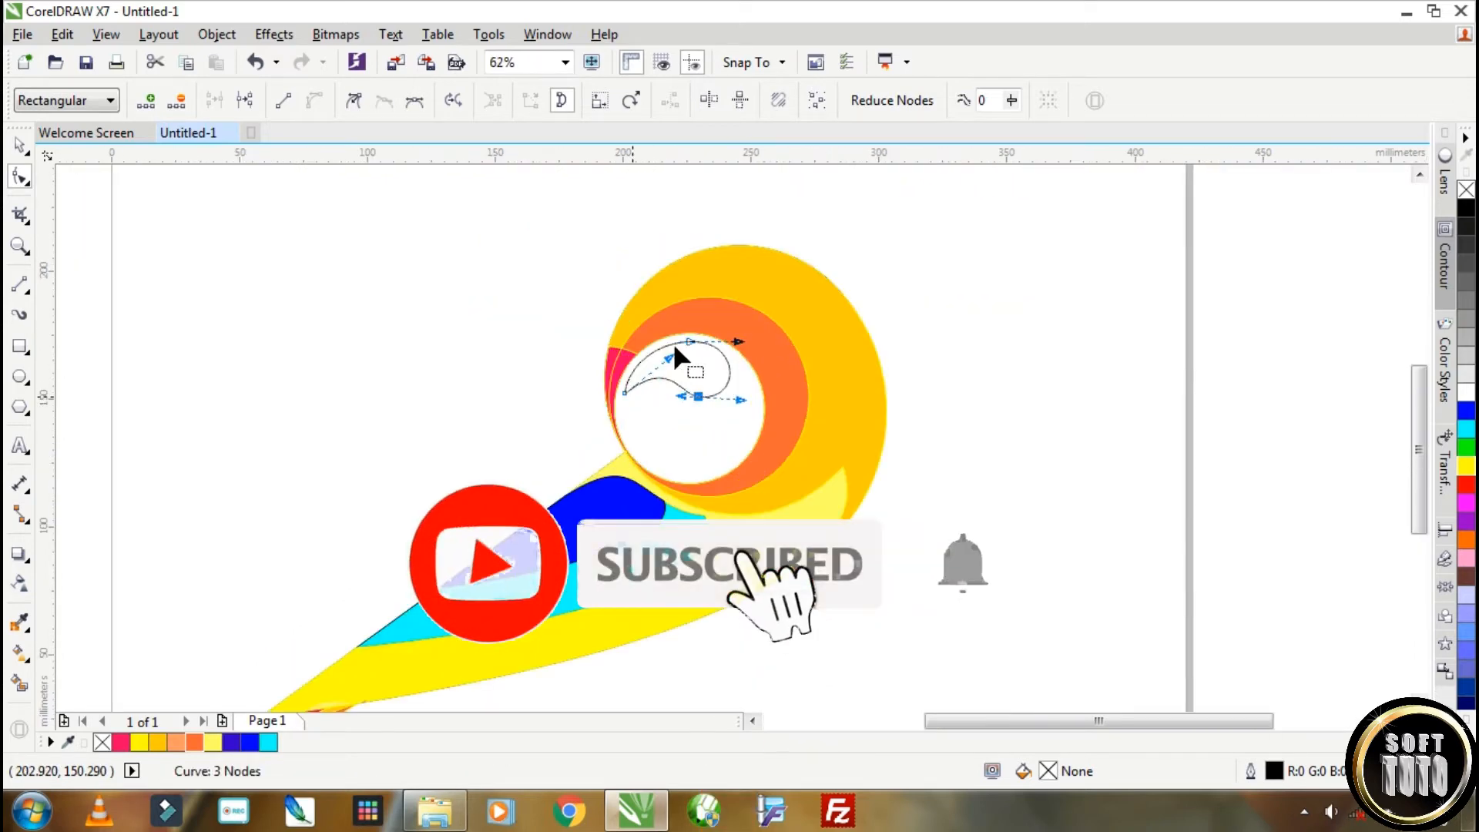
# Step: Create a copy of the teardrop scaled to about 68.7% and shift it toward the outer teardrop's rounded end
pyautogui.click(20, 144)
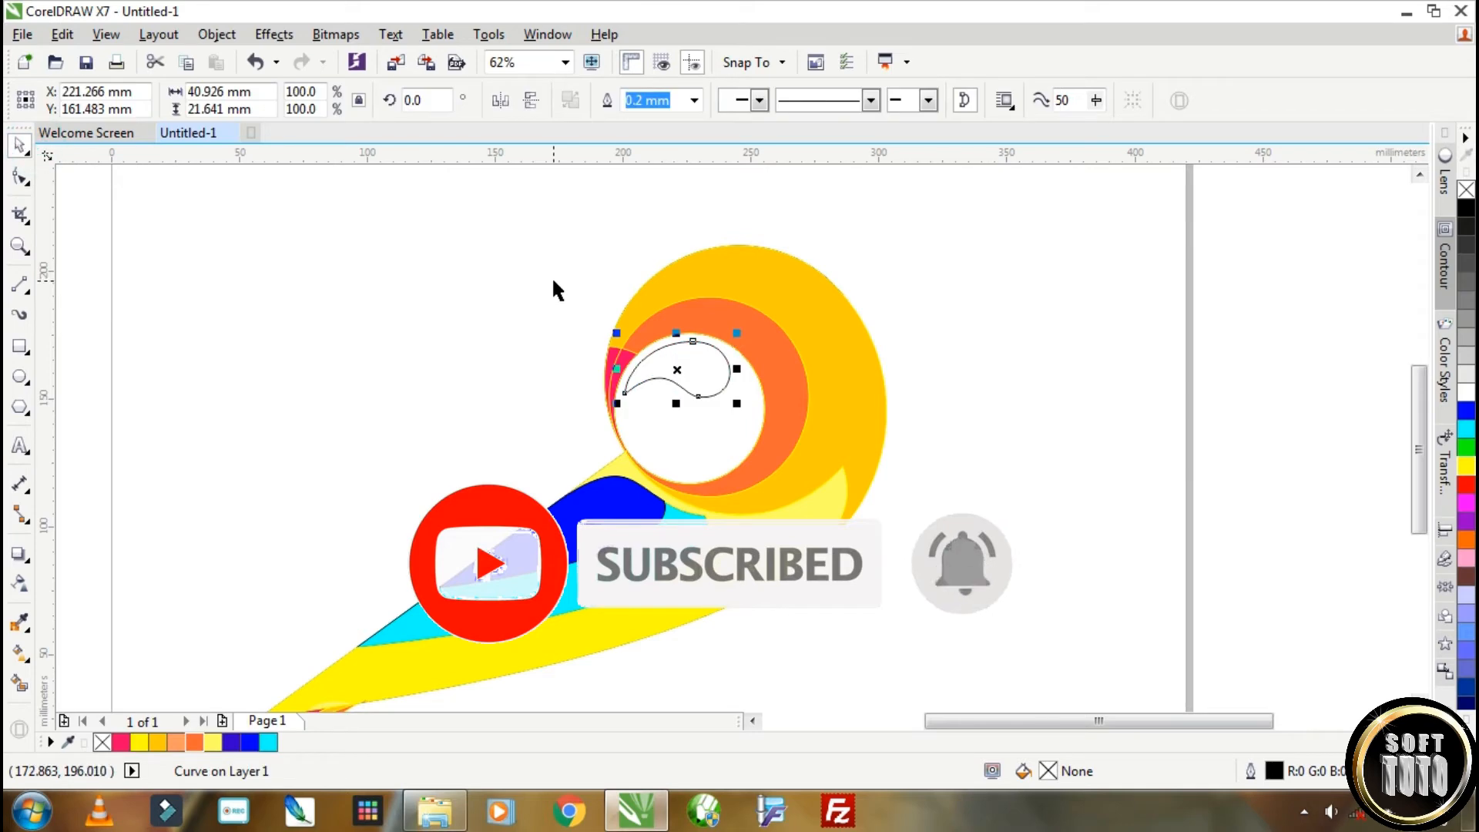
pyautogui.moveTo(738, 333)
pyautogui.mouseDown()
pyautogui.moveTo(721, 330)
pyautogui.moveTo(731, 352)
pyautogui.mouseUp()
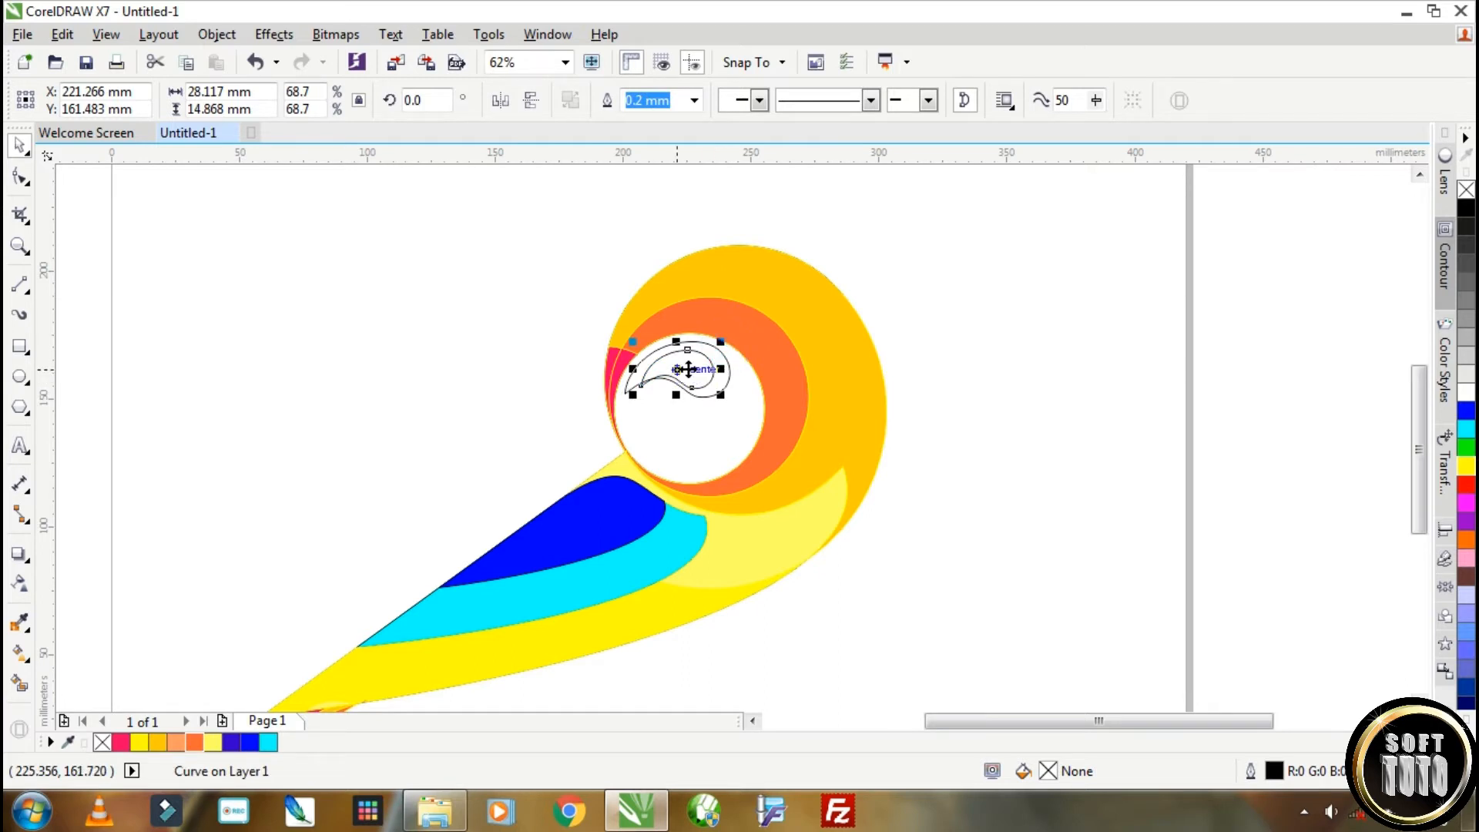
pyautogui.scroll(3, 691, 370)
pyautogui.moveTo(703, 363); pyautogui.dragTo(738, 360)
# Step: Rotate the inner teardrop to about 349.4° and reposition it within the outer teardrop
pyautogui.click(735, 360)
pyautogui.moveTo(820, 288); pyautogui.dragTo(836, 330)
pyautogui.click(706, 363)
pyautogui.moveTo(716, 354); pyautogui.dragTo(721, 342)
pyautogui.click(744, 360)
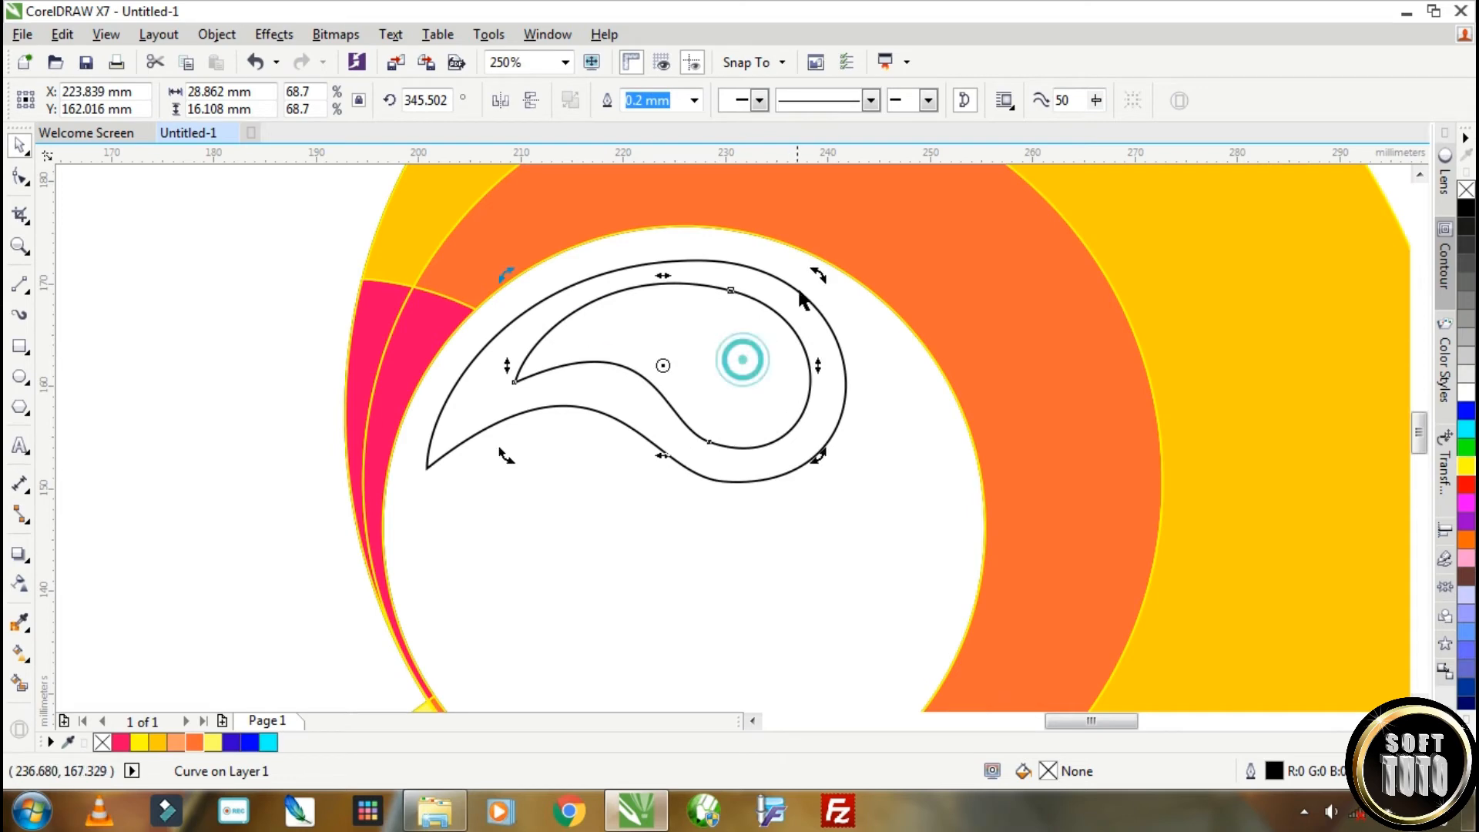
pyautogui.moveTo(815, 272); pyautogui.dragTo(800, 276)
pyautogui.moveTo(754, 356); pyautogui.dragTo(742, 363)
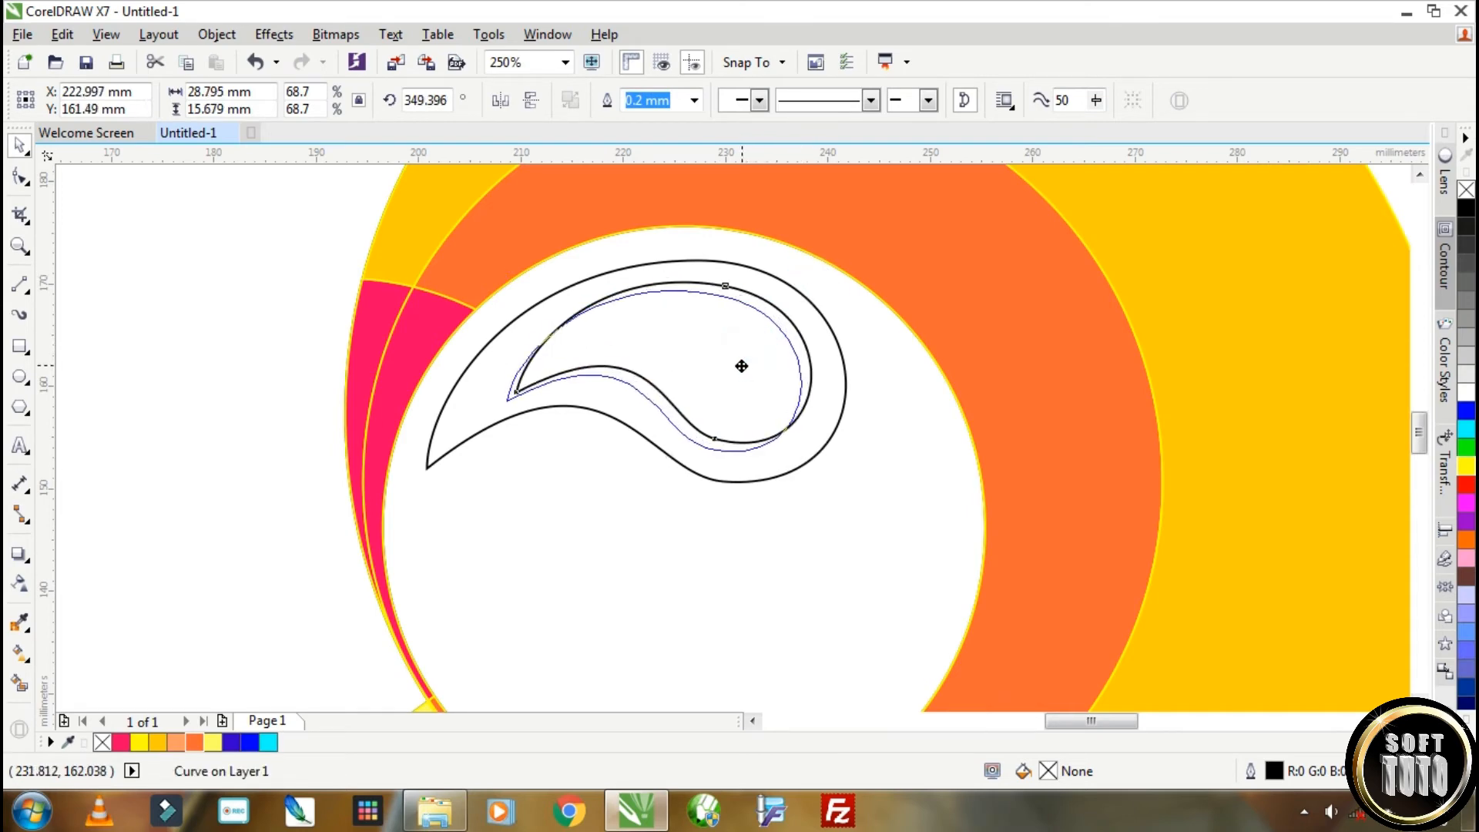
# Step: Reshape the inner teardrop's nodes and handles so its outline follows the outer teardrop more evenly
pyautogui.click(20, 177)
pyautogui.moveTo(506, 399); pyautogui.dragTo(484, 398)
pyautogui.moveTo(718, 293); pyautogui.dragTo(724, 287)
pyautogui.moveTo(703, 448); pyautogui.dragTo(719, 450)
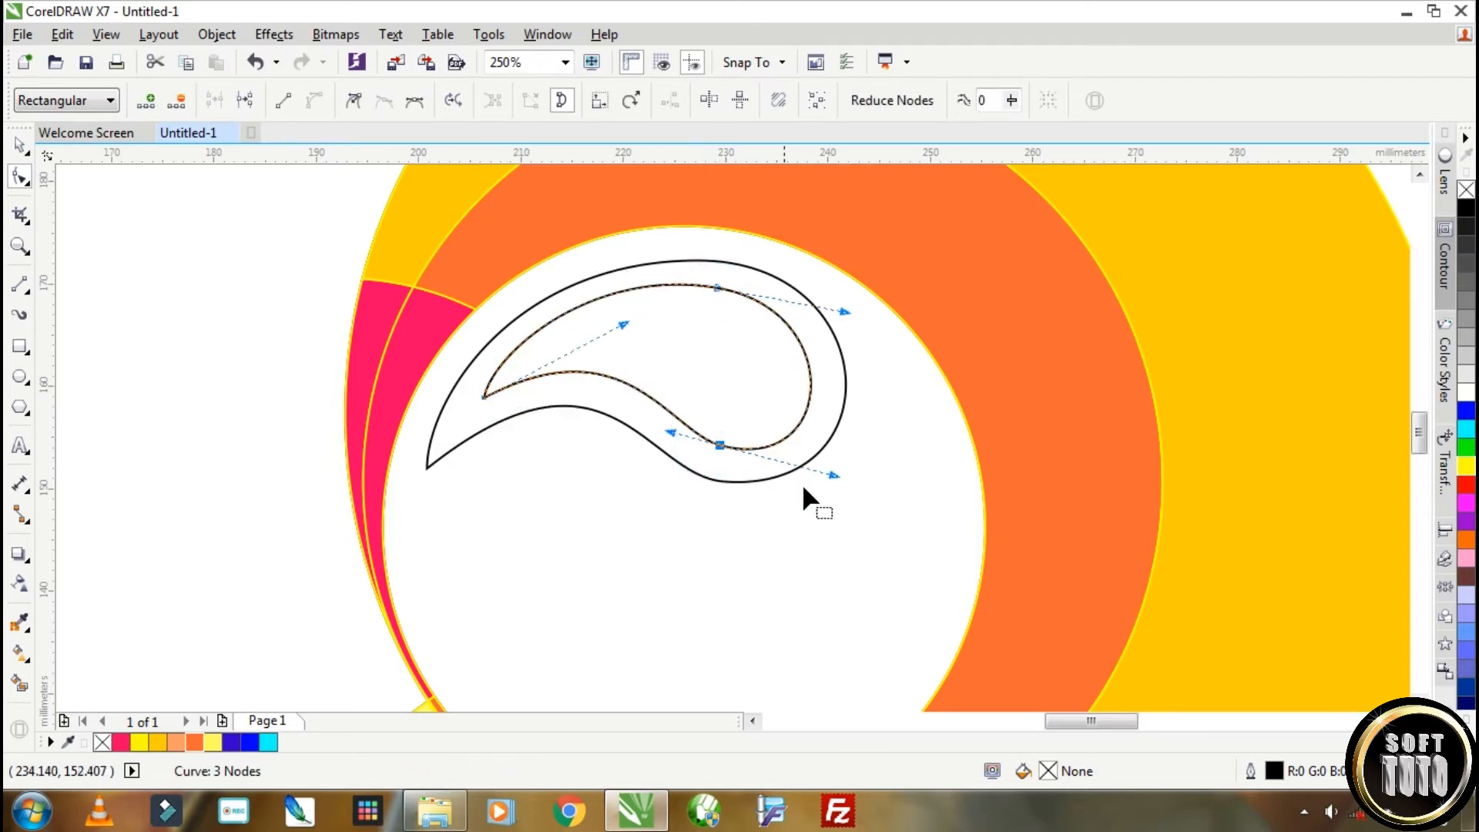
pyautogui.moveTo(834, 474); pyautogui.dragTo(814, 468)
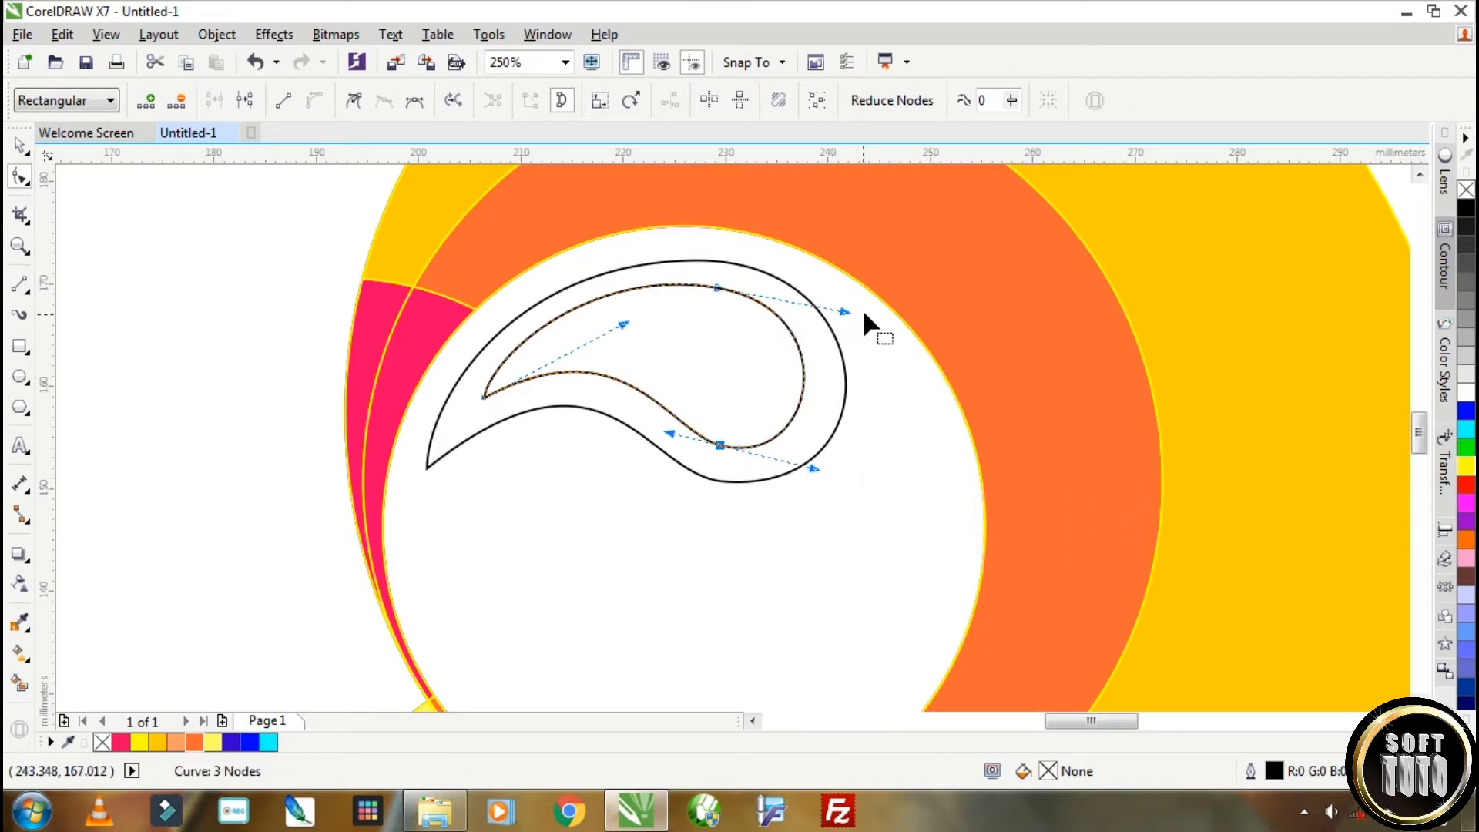
pyautogui.moveTo(717, 286); pyautogui.dragTo(720, 296)
pyautogui.click(706, 265)
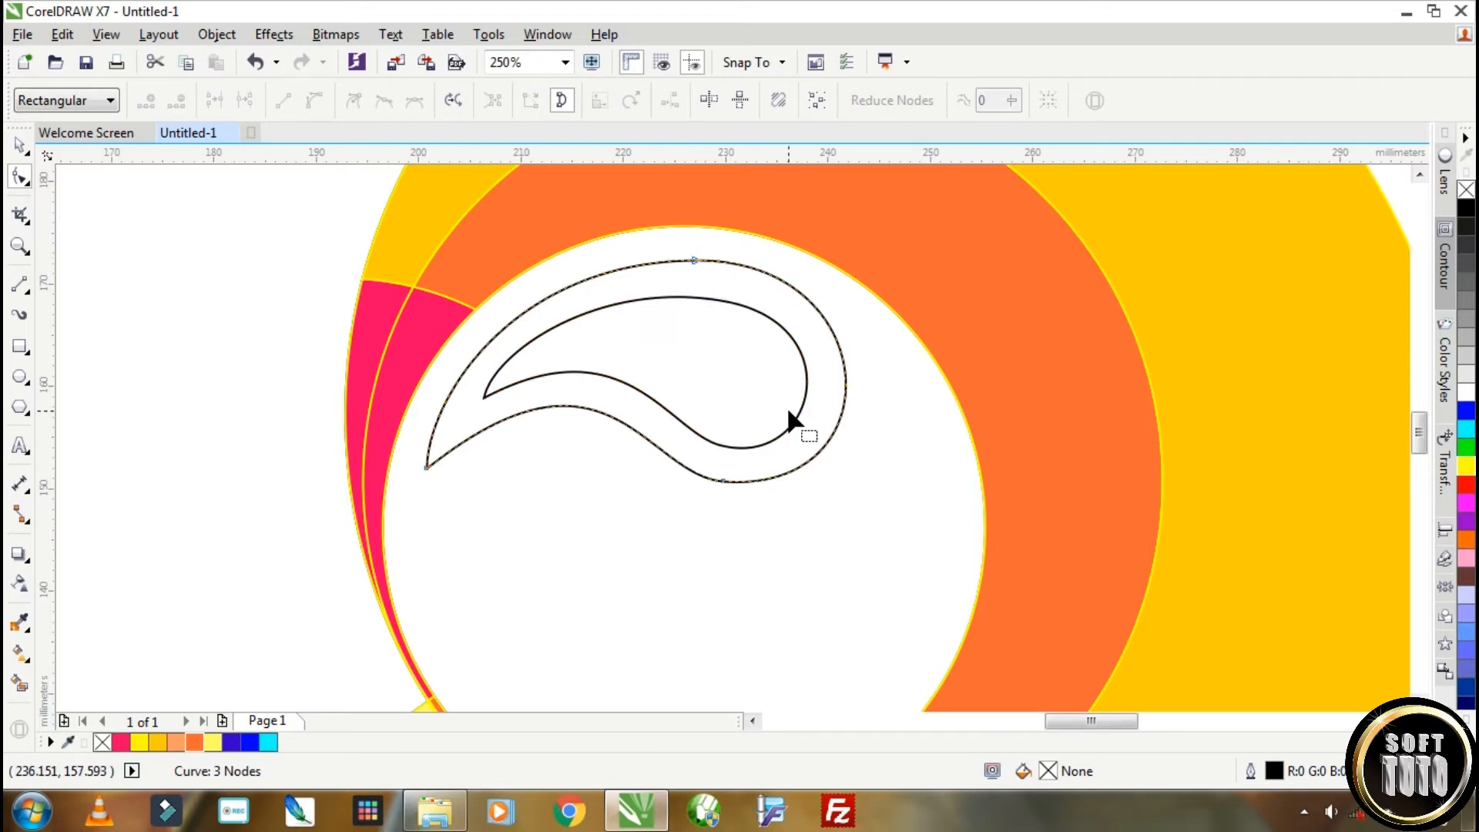
# Step: Draw an eye ellipse about 5.9 × 6.6 mm in the rounded end of the inner teardrop
pyautogui.scroll(-3, 788, 406)
pyautogui.click(20, 377)
pyautogui.scroll(2, 762, 401)
pyautogui.moveTo(767, 383); pyautogui.dragTo(796, 411)
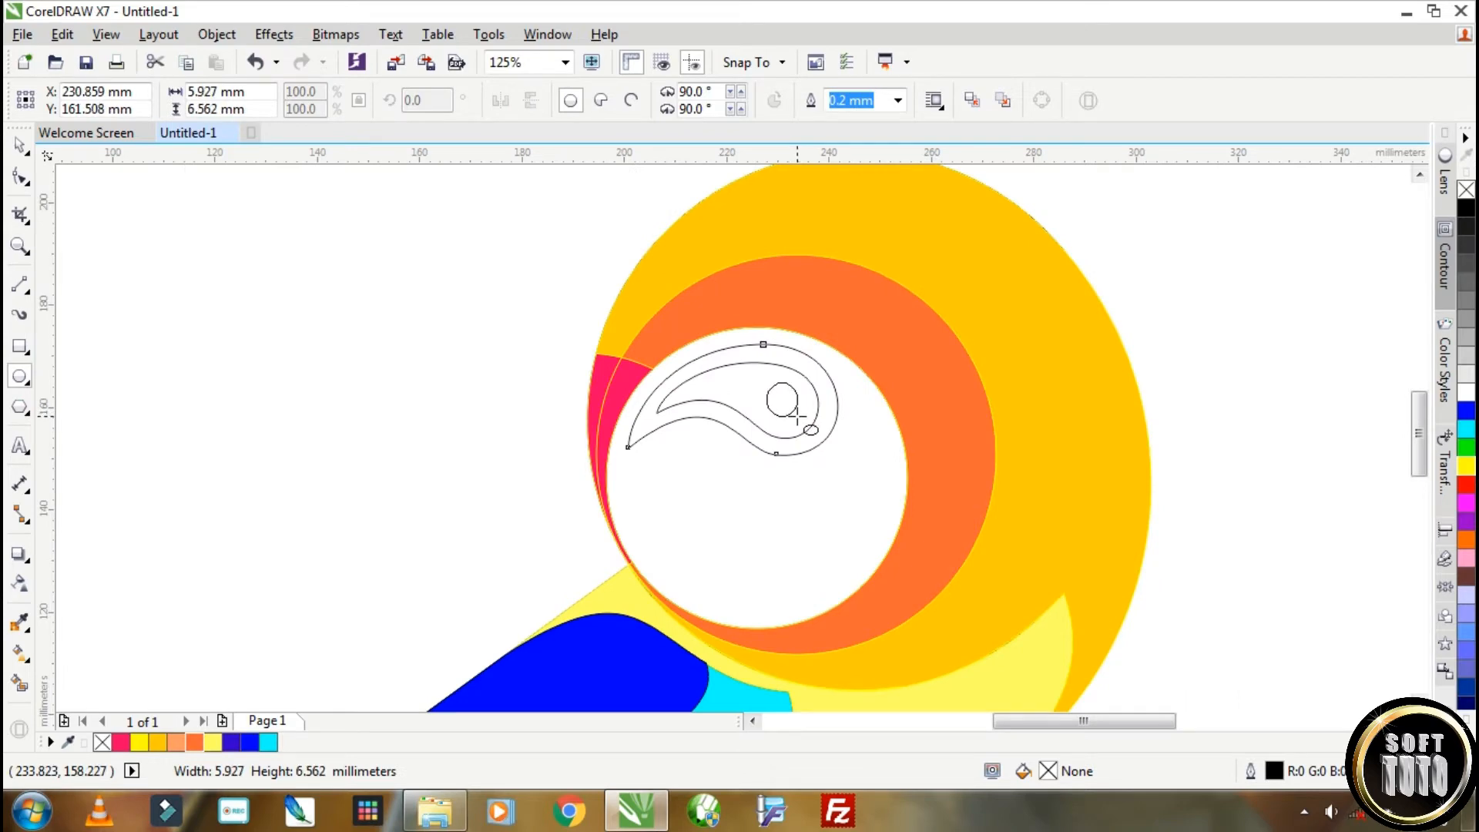
pyautogui.moveTo(796, 413); pyautogui.dragTo(797, 414)
pyautogui.click(21, 146)
# Step: Add a copy of the eye ellipse scaled to about 62.9% and move it against the eye's right edge
pyautogui.scroll(3, 794, 408)
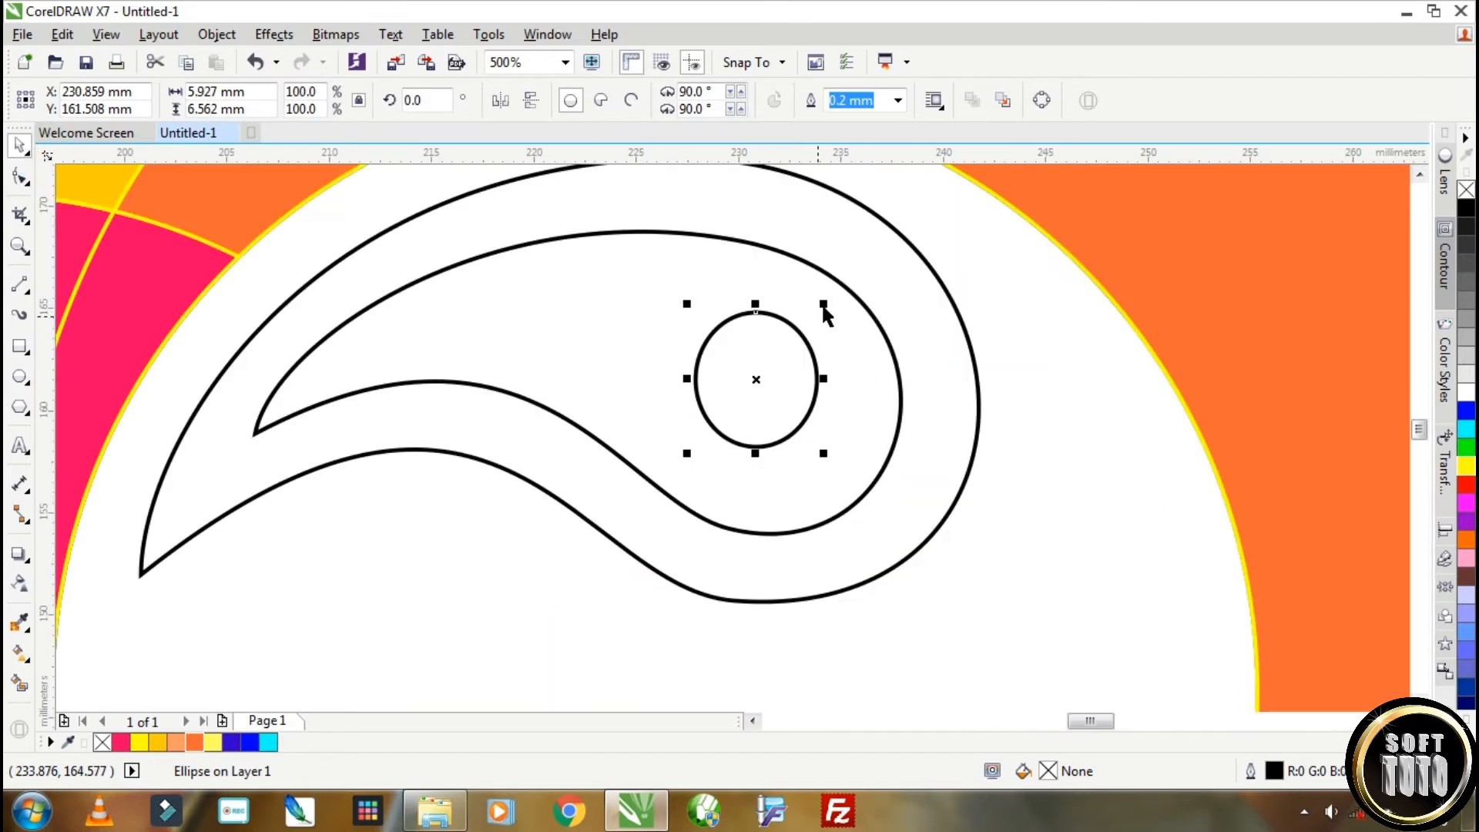
pyautogui.moveTo(824, 303); pyautogui.dragTo(802, 328)
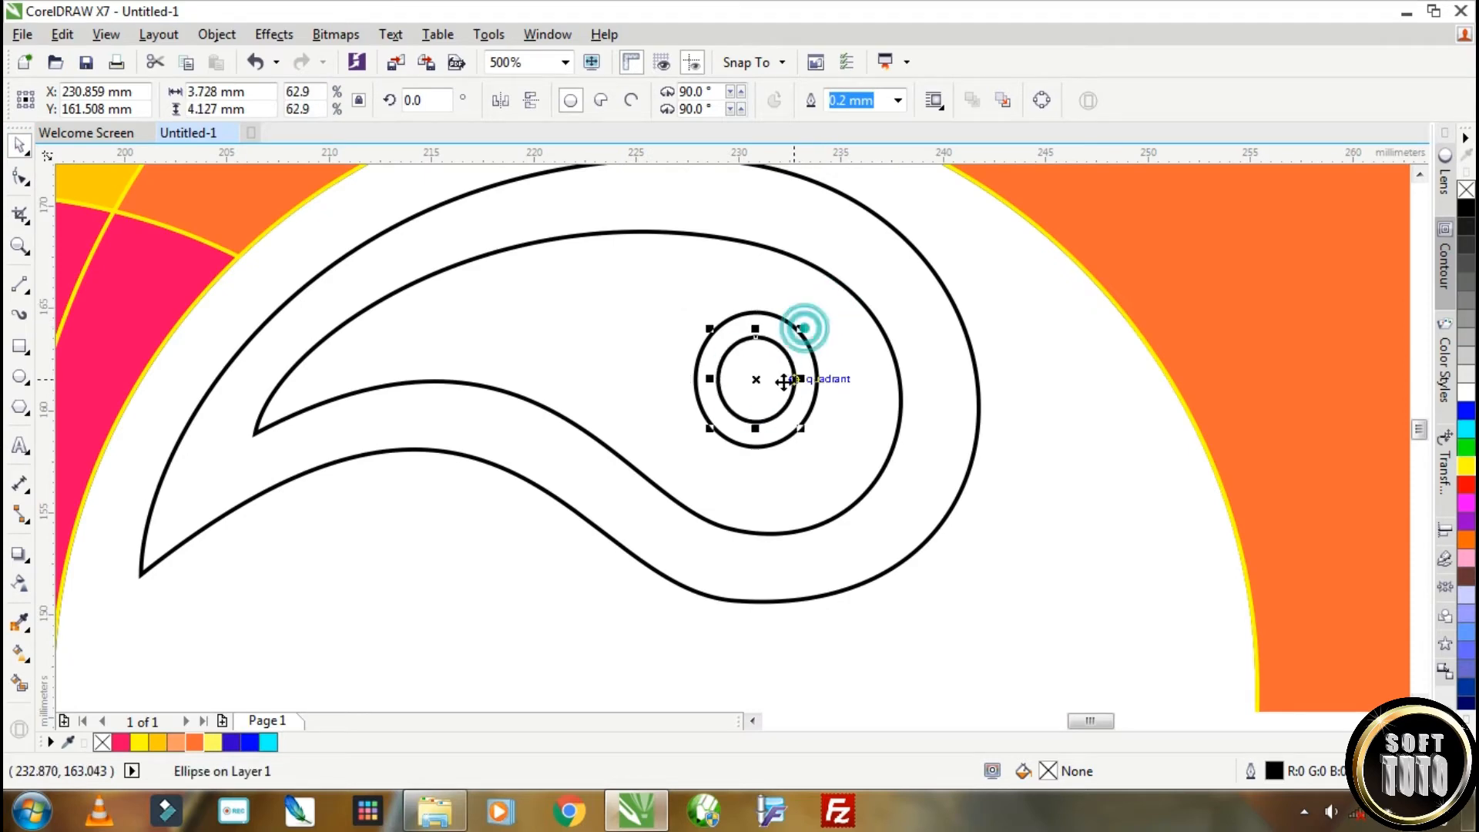
pyautogui.moveTo(777, 379); pyautogui.dragTo(801, 379)
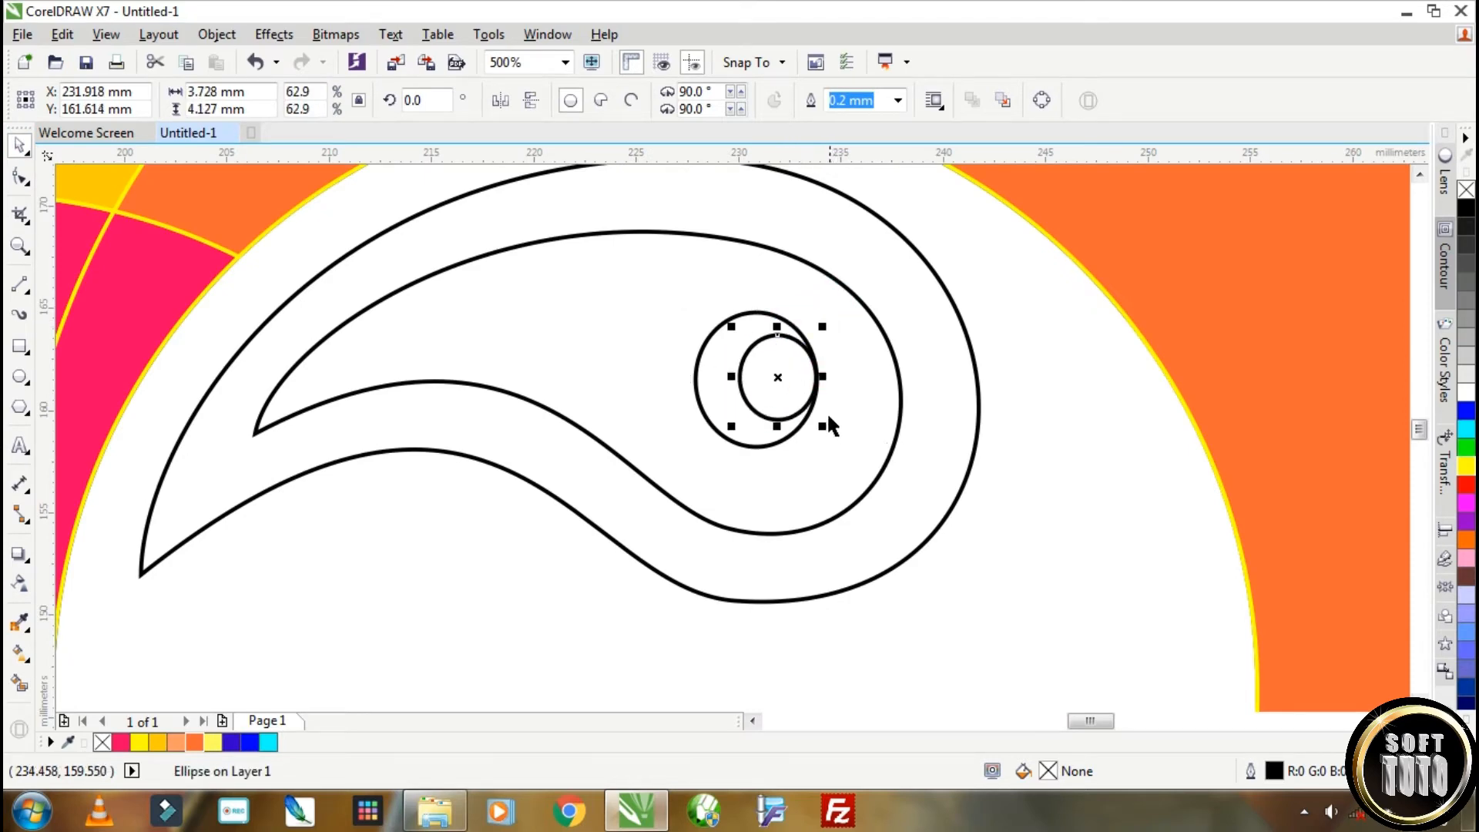
pyautogui.scroll(-3, 826, 412)
pyautogui.click(487, 488)
pyautogui.scroll(-3, 817, 407)
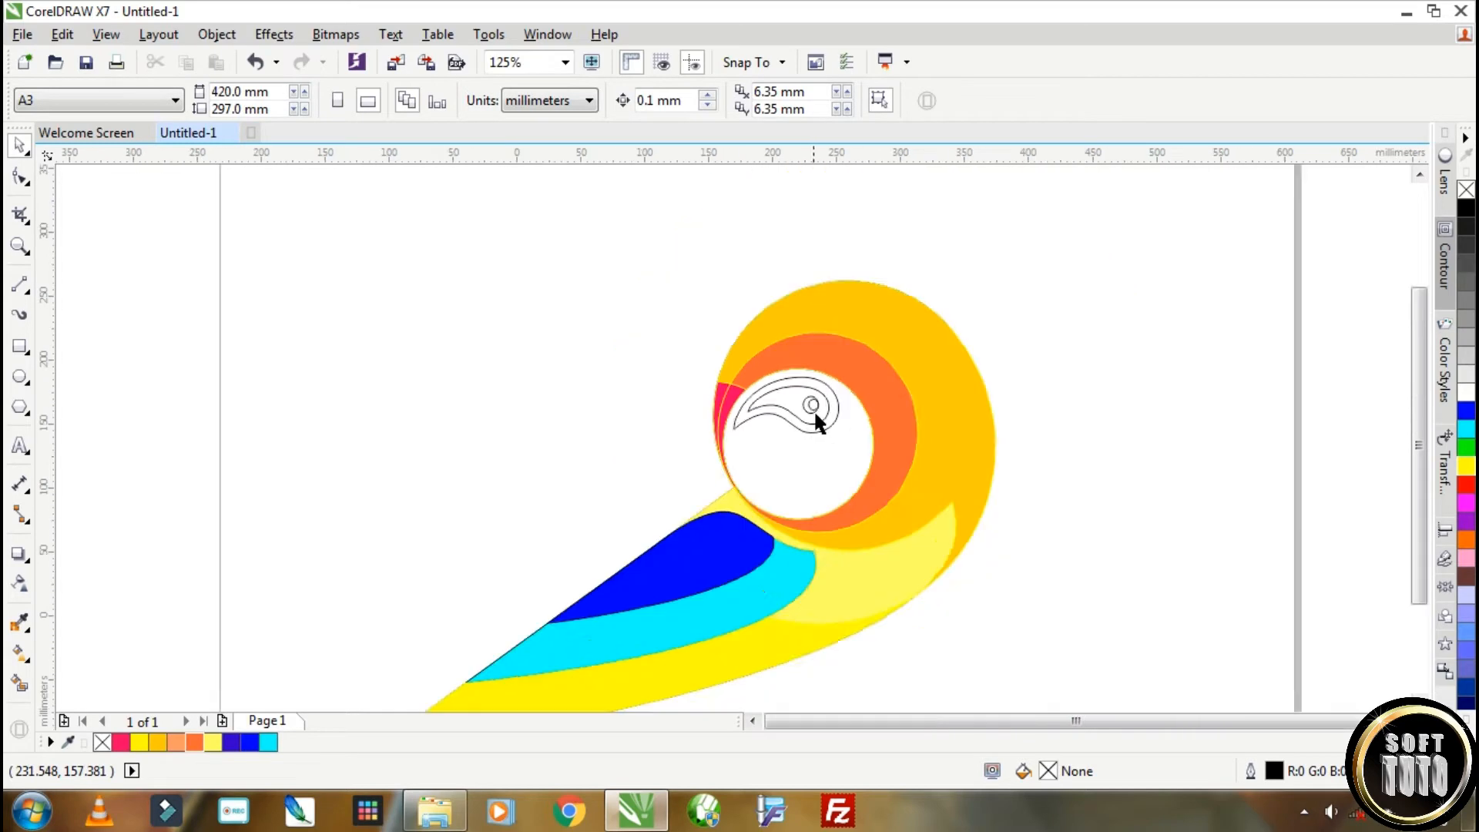
# Step: Smart-fill the outer teardrop band light yellow, the inner teardrop pink and the eye crescent dark grey (#333333)
pyautogui.scroll(2, 817, 407)
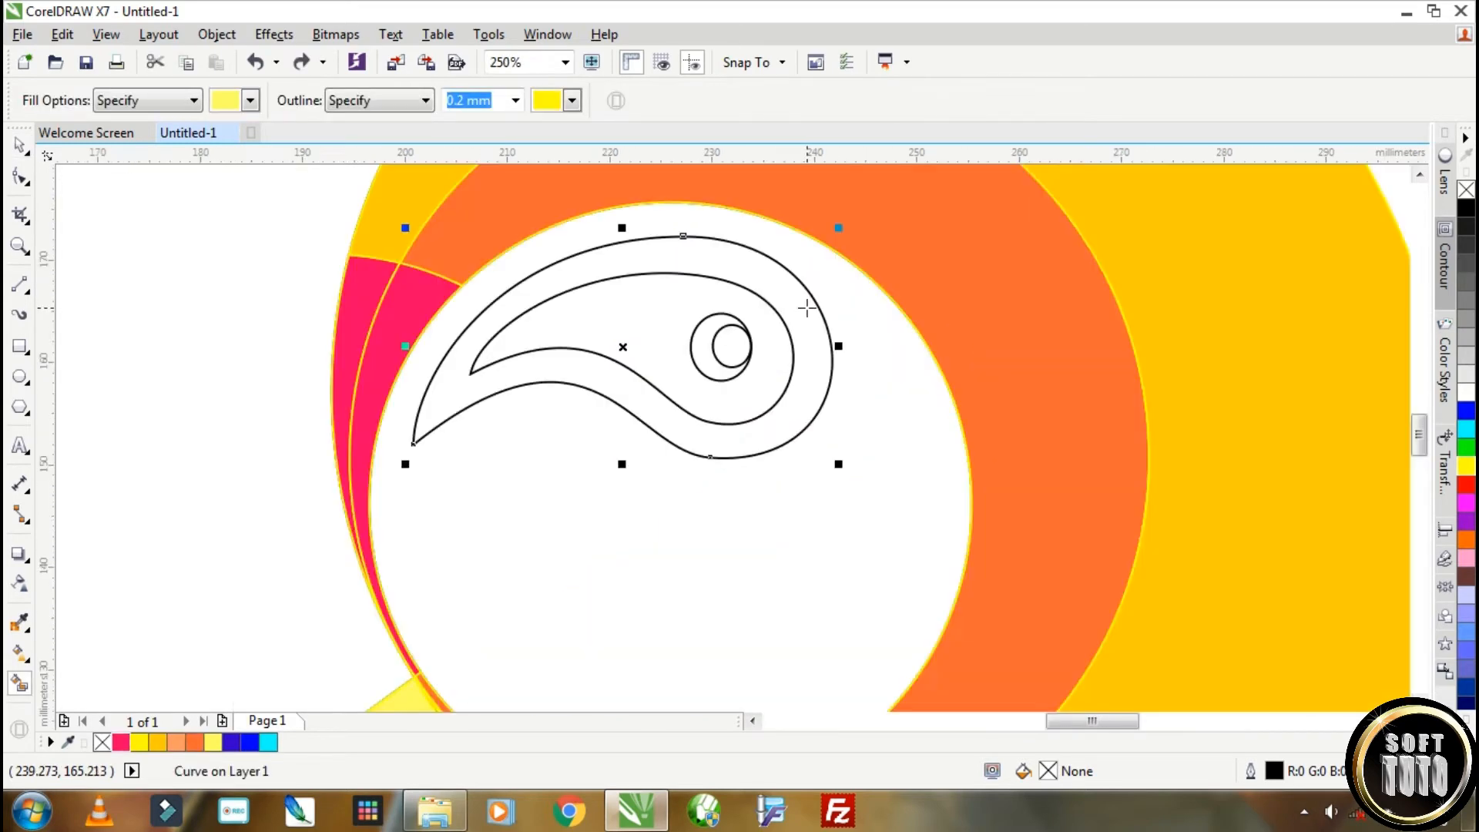
pyautogui.click(808, 308)
pyautogui.click(227, 103)
pyautogui.click(245, 193)
pyautogui.click(669, 317)
pyautogui.click(250, 100)
pyautogui.click(255, 123)
pyautogui.click(702, 362)
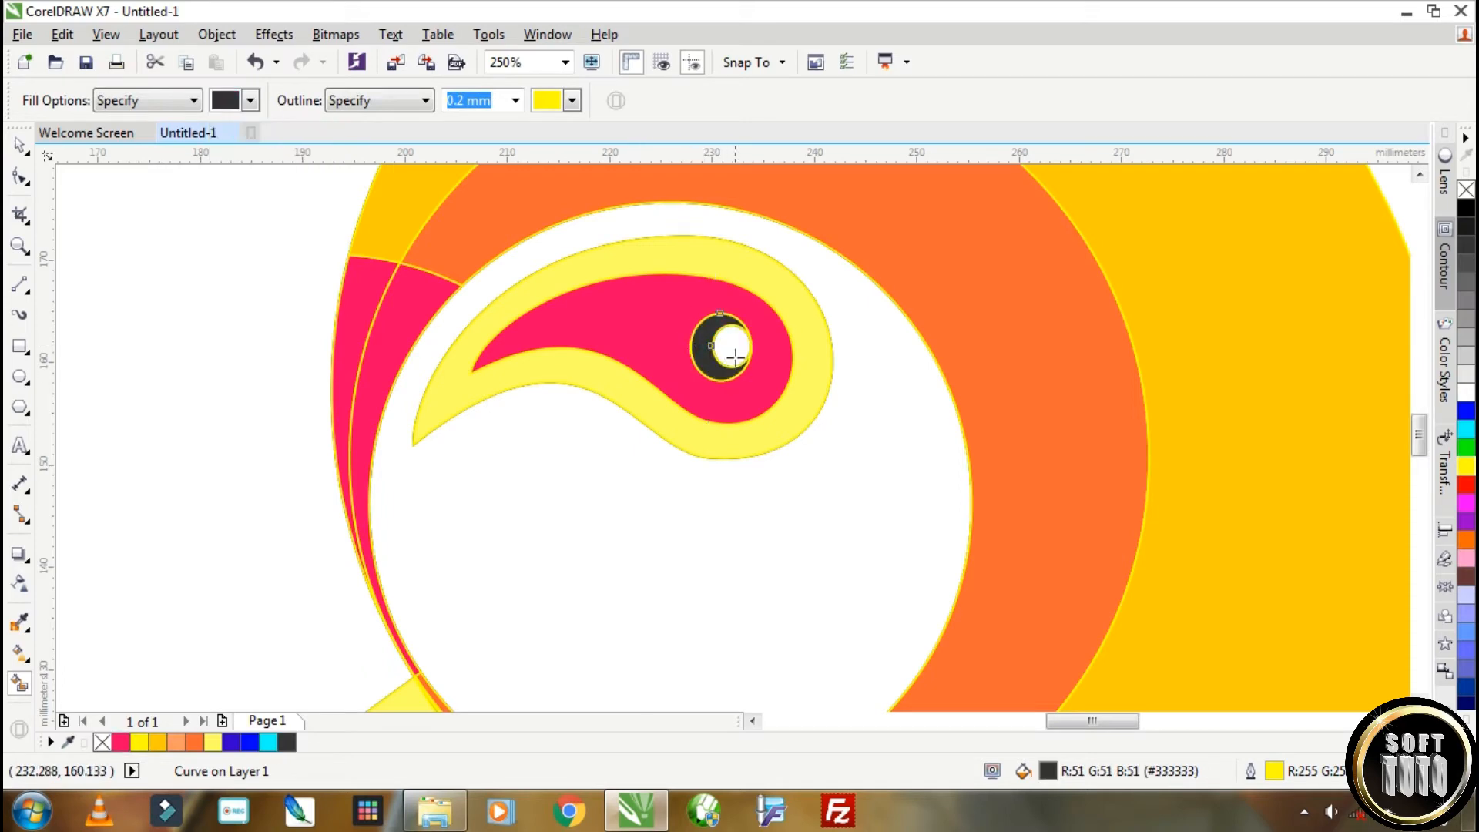
# Step: Fill the pupil blue (#0000FF) and place a white highlight, a copy scaled to about 53.9%, at its left edge
pyautogui.scroll(-4, 717, 362)
pyautogui.click(251, 101)
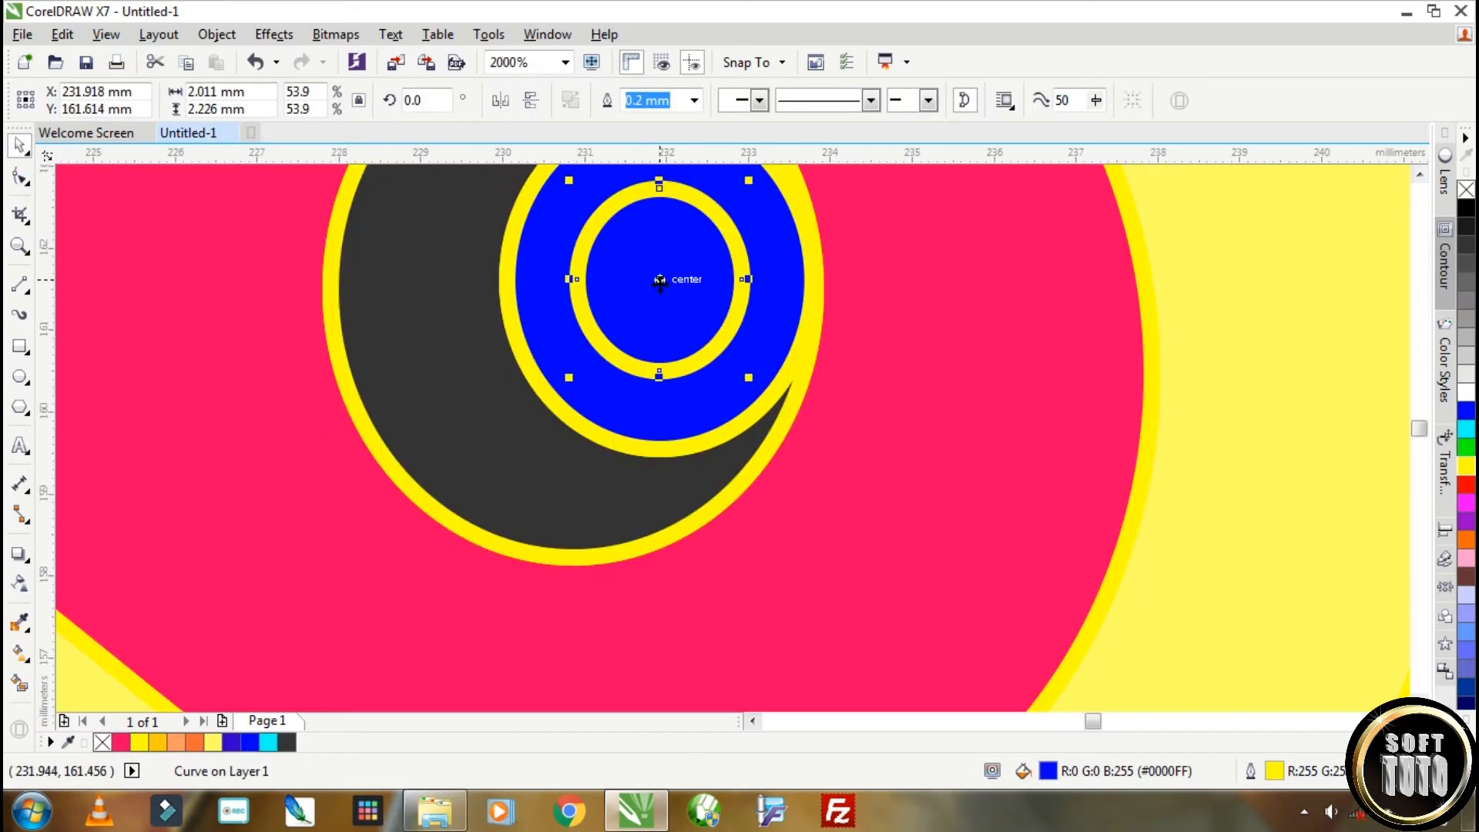
pyautogui.moveTo(660, 288); pyautogui.dragTo(588, 271)
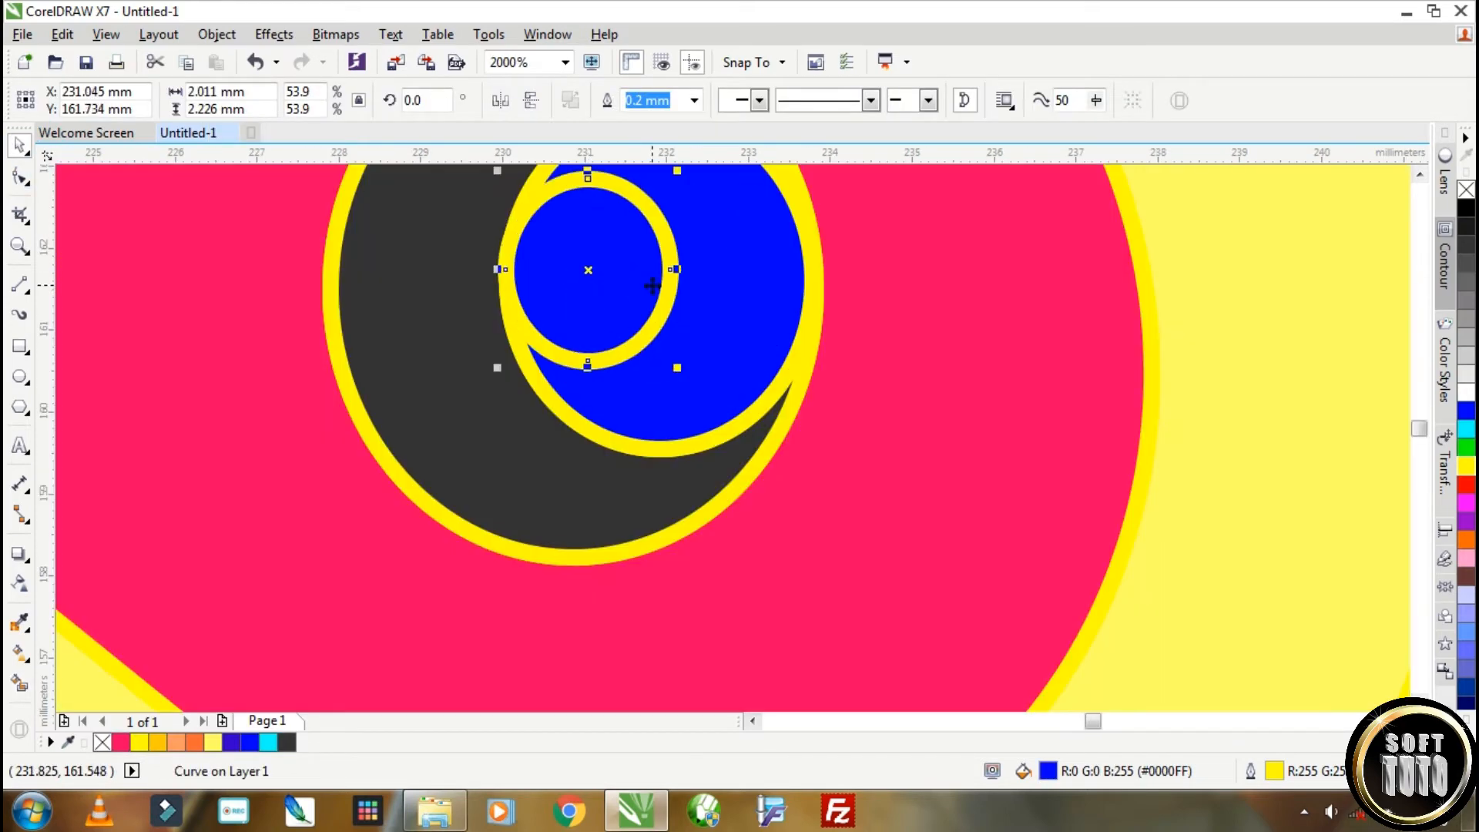
pyautogui.scroll(-4, 616, 404)
pyautogui.click(604, 389)
pyautogui.scroll(4, 275, 336)
pyautogui.scroll(-4, 282, 339)
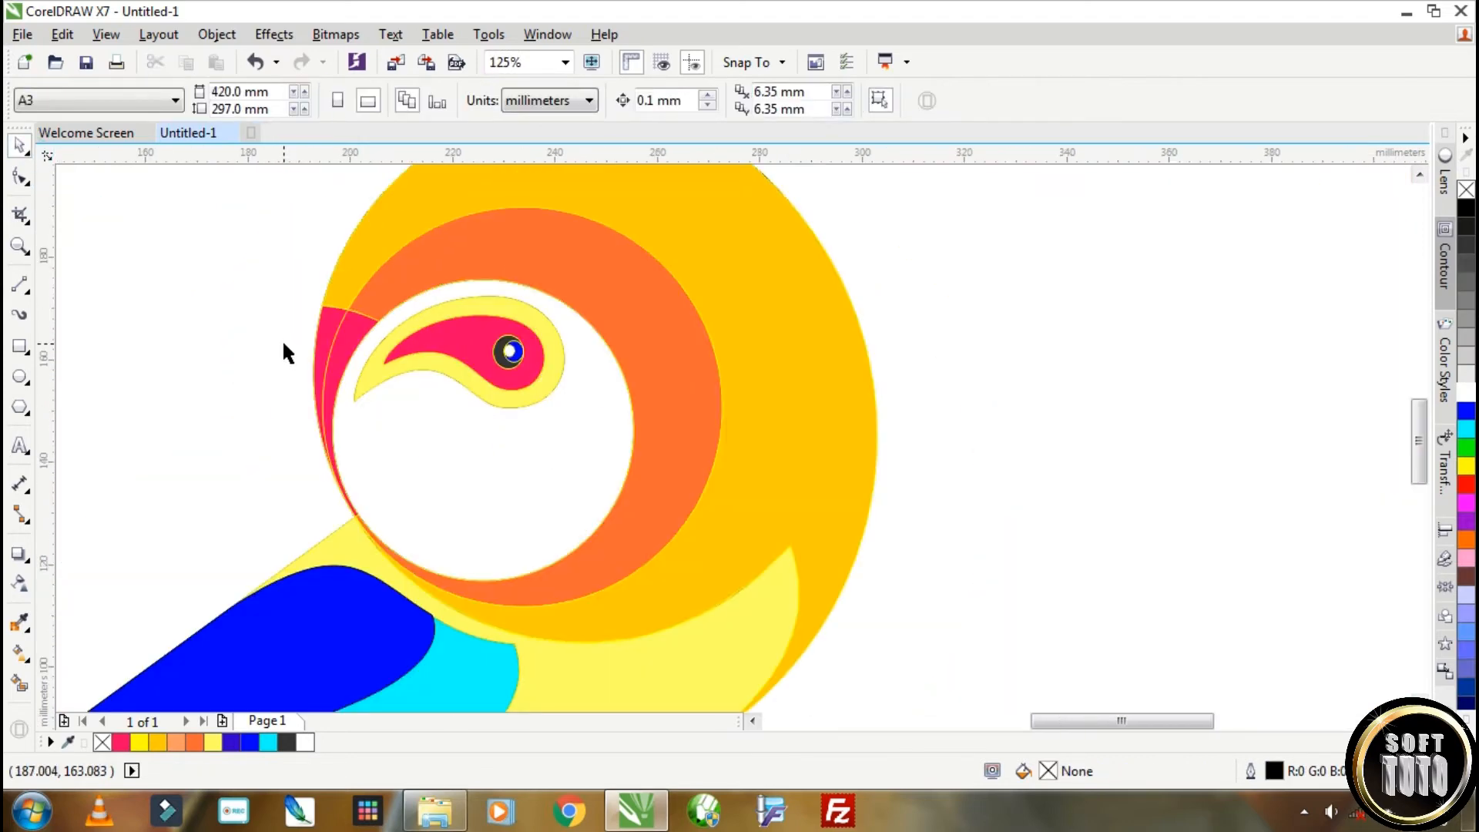
# Step: Place a copy of the bird's light yellow shape in the empty area beside the bird
pyautogui.moveTo(1272, 722); pyautogui.dragTo(1226, 726)
pyautogui.scroll(-1, 1226, 725)
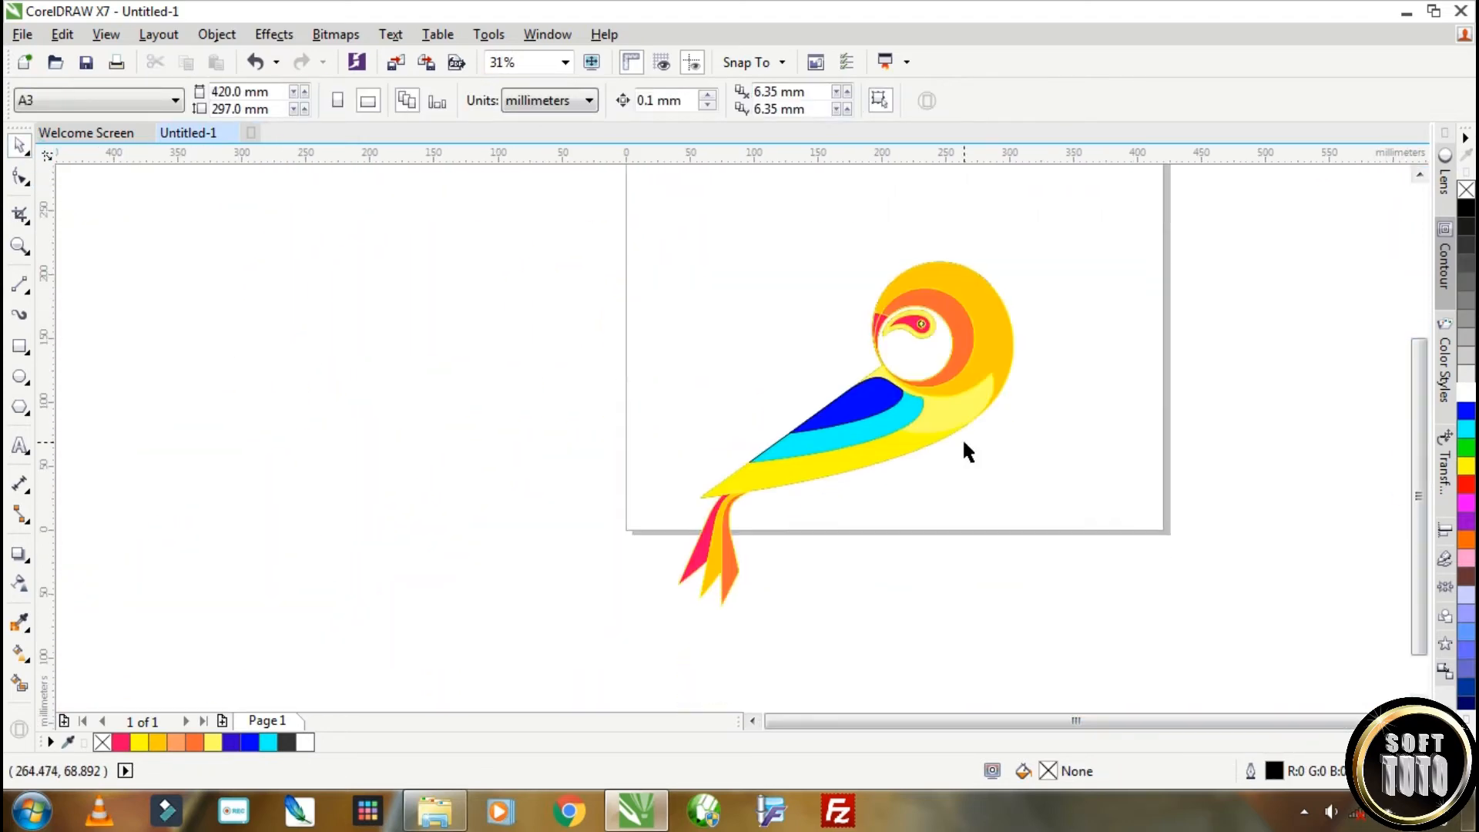
pyautogui.scroll(2, 950, 433)
pyautogui.click(953, 443)
pyautogui.scroll(-1, 932, 441)
pyautogui.moveTo(882, 442); pyautogui.dragTo(1231, 458)
pyautogui.scroll(-1, 1215, 486)
pyautogui.scroll(1, 1231, 466)
pyautogui.press('Escape')
# Step: Duplicate the light yellow copy with a slight offset and trim one with the other to leave thin slivers
pyautogui.moveTo(764, 451); pyautogui.dragTo(747, 452)
pyautogui.rightClick(747, 452)
pyautogui.keyDown('shift'); pyautogui.click(786, 454); pyautogui.keyUp('shift')
pyautogui.click(640, 101)
# Step: Move the remaining light yellow shape aside, trim it with an offset duplicate for a second sliver set, and delete the leftover
pyautogui.moveTo(776, 350); pyautogui.dragTo(1011, 363)
pyautogui.moveTo(980, 455); pyautogui.dragTo(1159, 519)
pyautogui.rightClick(1125, 433)
pyautogui.keyDown('shift'); pyautogui.click(1098, 378); pyautogui.keyUp('shift')
pyautogui.click(639, 101)
pyautogui.press('Delete')
# Step: Colour the first set of slivers red, remove their outline and apply a linear transparency fade
pyautogui.click(782, 438)
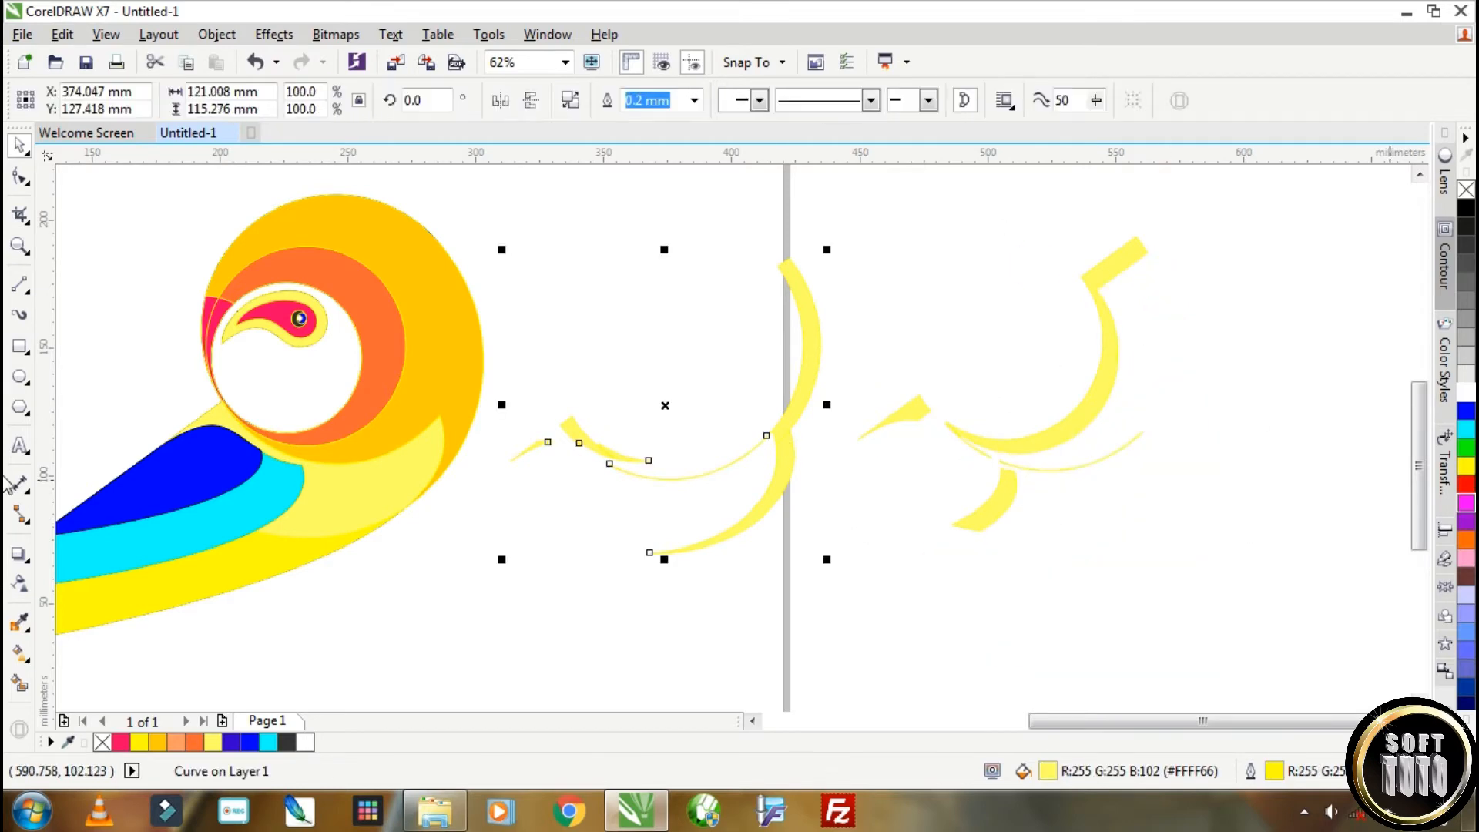
pyautogui.click(1466, 484)
pyautogui.moveTo(780, 389); pyautogui.dragTo(781, 392)
pyautogui.rightClick(1466, 190)
pyautogui.click(19, 583)
pyautogui.moveTo(815, 305)
pyautogui.mouseDown()
pyautogui.moveTo(583, 637)
pyautogui.moveTo(1020, 275)
pyautogui.moveTo(663, 552)
pyautogui.mouseUp()
pyautogui.moveTo(1020, 274); pyautogui.dragTo(822, 300)
# Step: PowerClip the red slivers inside the bird's light yellow shape
pyautogui.press('space')
pyautogui.rightClick(754, 524)
pyautogui.click(852, 238)
pyautogui.click(370, 478)
# Step: Colour the second set of slivers white without an outline and PowerClip them inside the bird's light yellow shape
pyautogui.click(1042, 431)
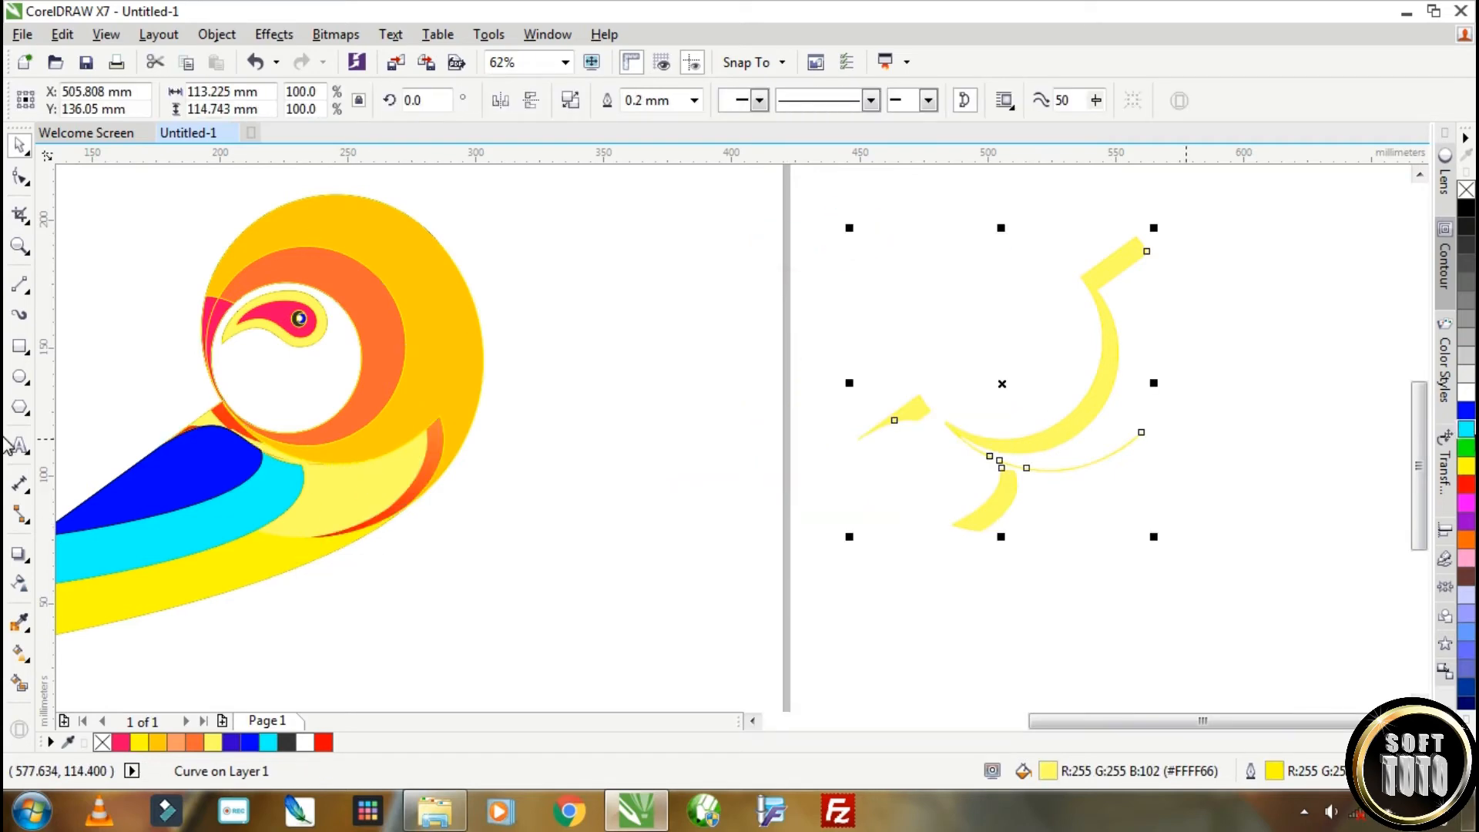
pyautogui.click(1468, 477)
pyautogui.click(1466, 393)
pyautogui.rightClick(1466, 189)
pyautogui.rightClick(1005, 224)
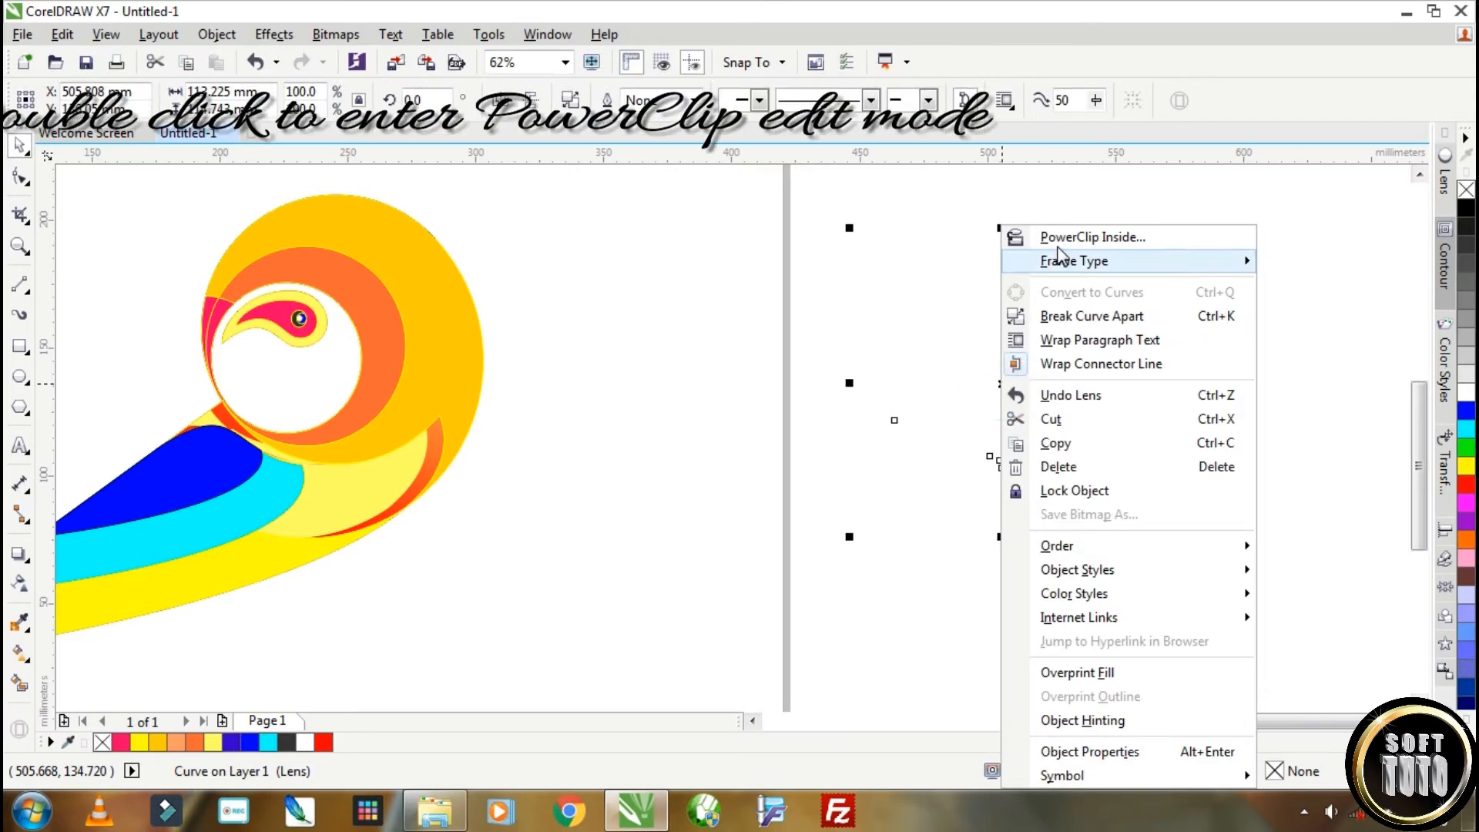
pyautogui.click(1090, 235)
pyautogui.click(333, 497)
# Step: Open the light yellow shape's PowerClip contents for editing and apply a linear transparency at about 42.9° to the white slivers
pyautogui.keyDown('ctrl'); pyautogui.doubleClick(333, 496); pyautogui.keyUp('ctrl')
pyautogui.keyDown('ctrl'); pyautogui.click(628, 469); pyautogui.keyUp('ctrl')
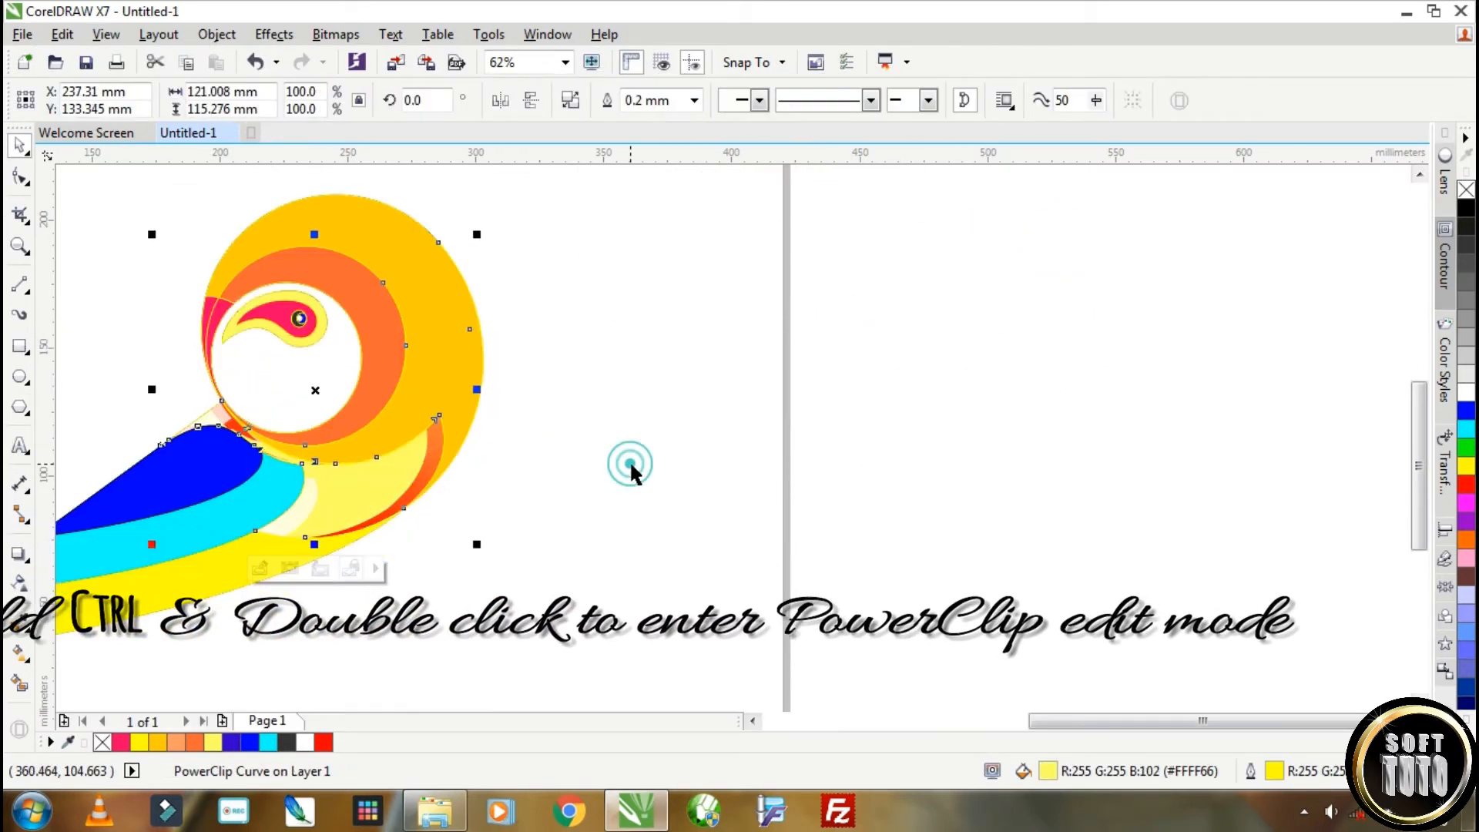
pyautogui.keyDown('ctrl'); pyautogui.doubleClick(333, 496); pyautogui.keyUp('ctrl')
pyautogui.click(19, 583)
pyautogui.moveTo(267, 562); pyautogui.dragTo(360, 473)
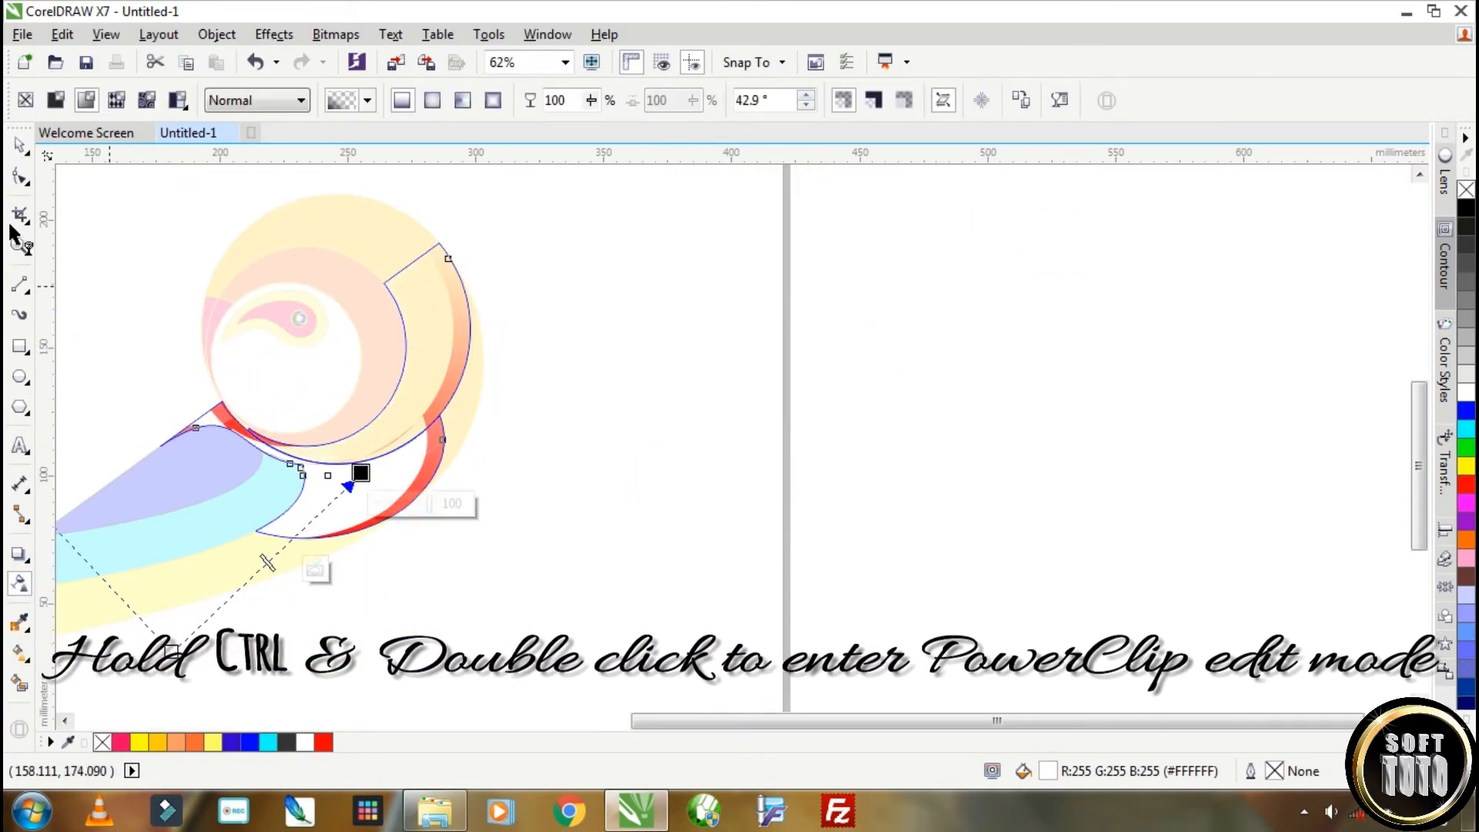
# Step: Leave PowerClip editing and trim offset copies of the golden ring into two sets of slivers beside the bird
pyautogui.click(19, 145)
pyautogui.keyDown('ctrl'); pyautogui.click(692, 443); pyautogui.keyUp('ctrl')
pyautogui.moveTo(424, 277); pyautogui.dragTo(777, 393)
pyautogui.click(644, 293)
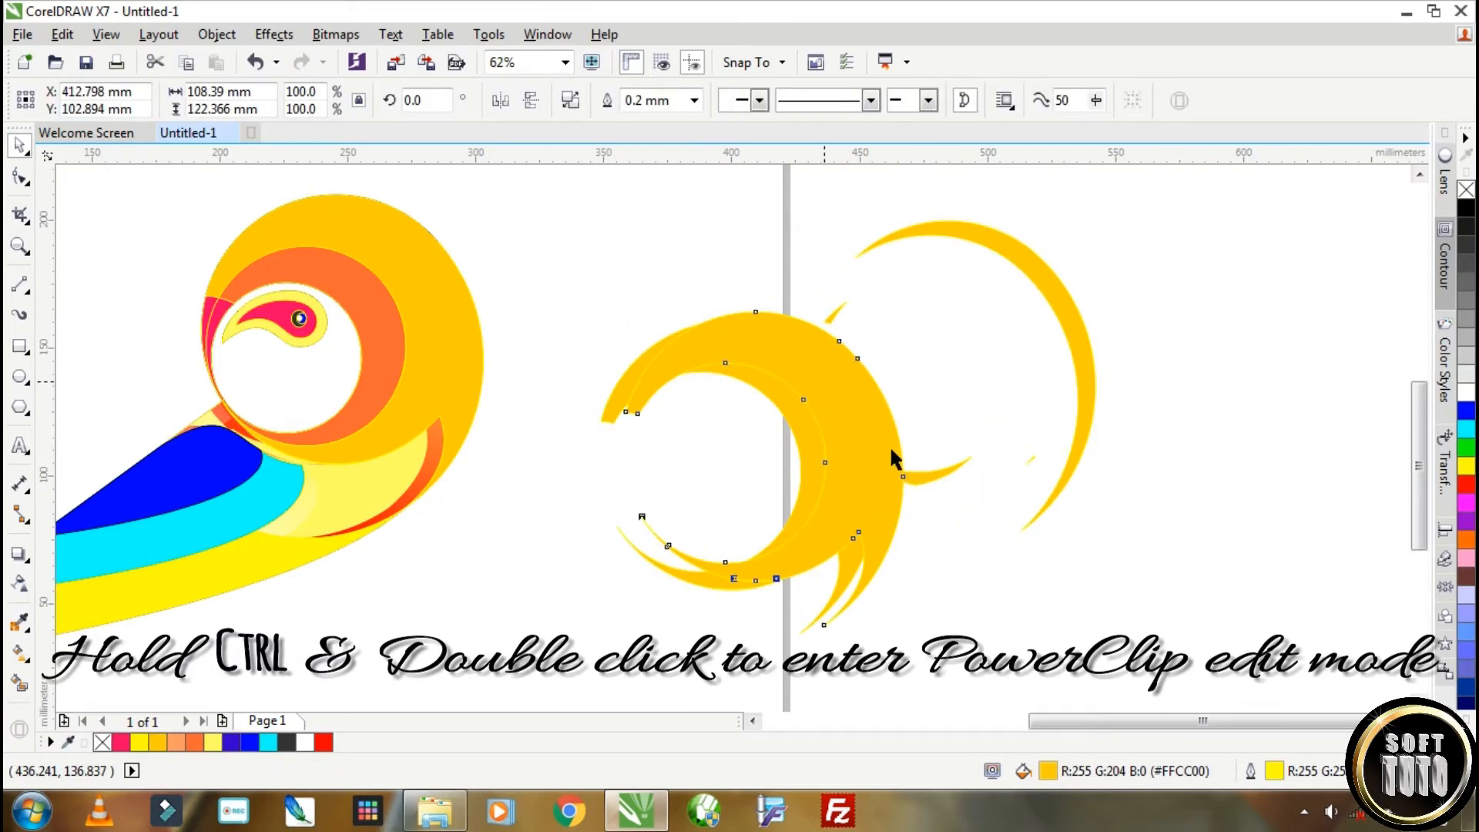
pyautogui.moveTo(892, 451); pyautogui.dragTo(1098, 521)
pyautogui.press('Delete')
# Step: Turn the first golden slivers into outline-free brown (#BA5D00) shading with a linear transparency at about 65.6° and PowerClip it inside the golden ring
pyautogui.click(801, 437)
pyautogui.click(1469, 490)
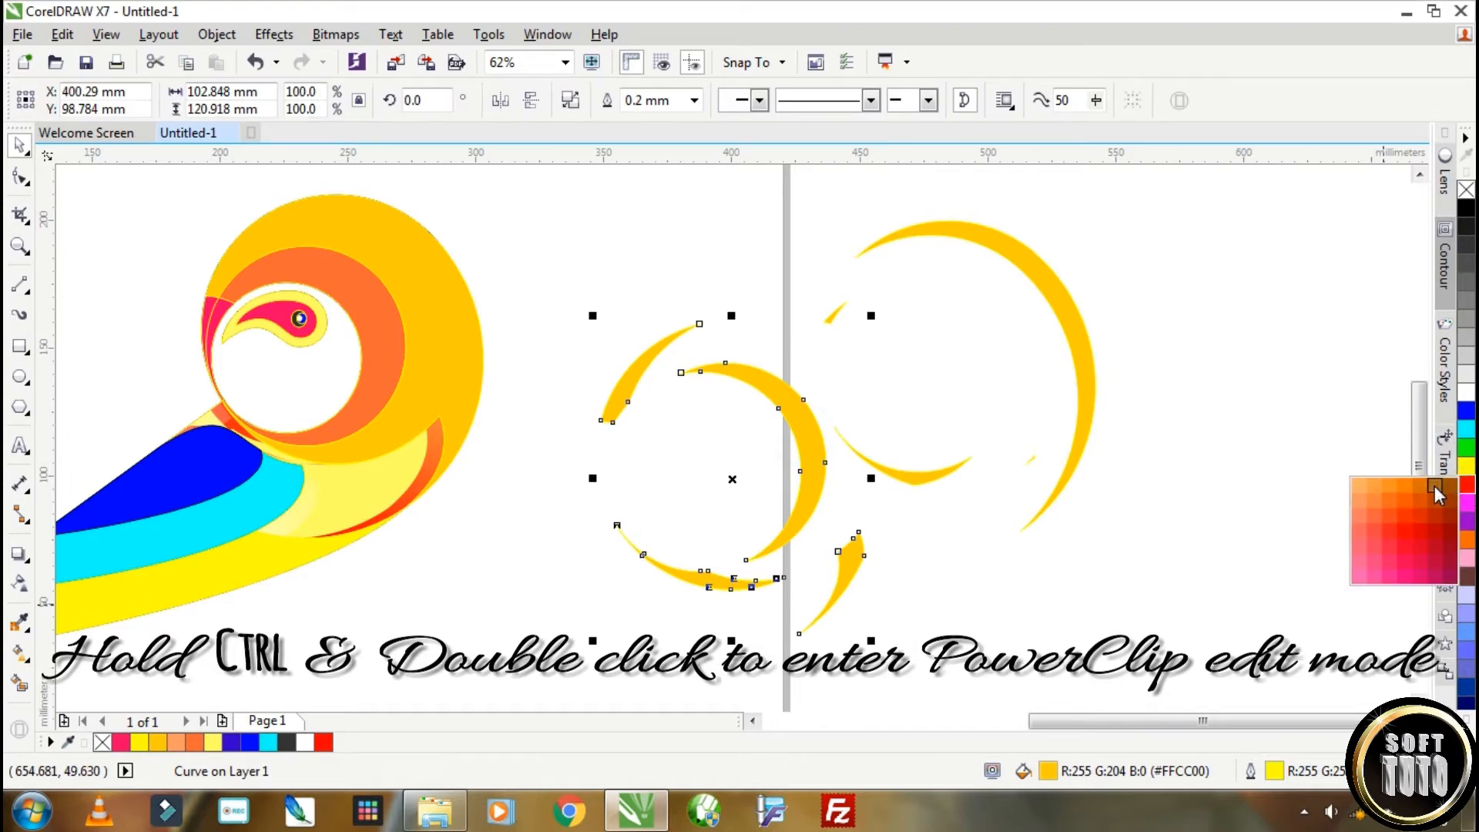
pyautogui.click(1436, 487)
pyautogui.rightClick(1466, 189)
pyautogui.click(20, 584)
pyautogui.moveTo(704, 586); pyautogui.dragTo(805, 324)
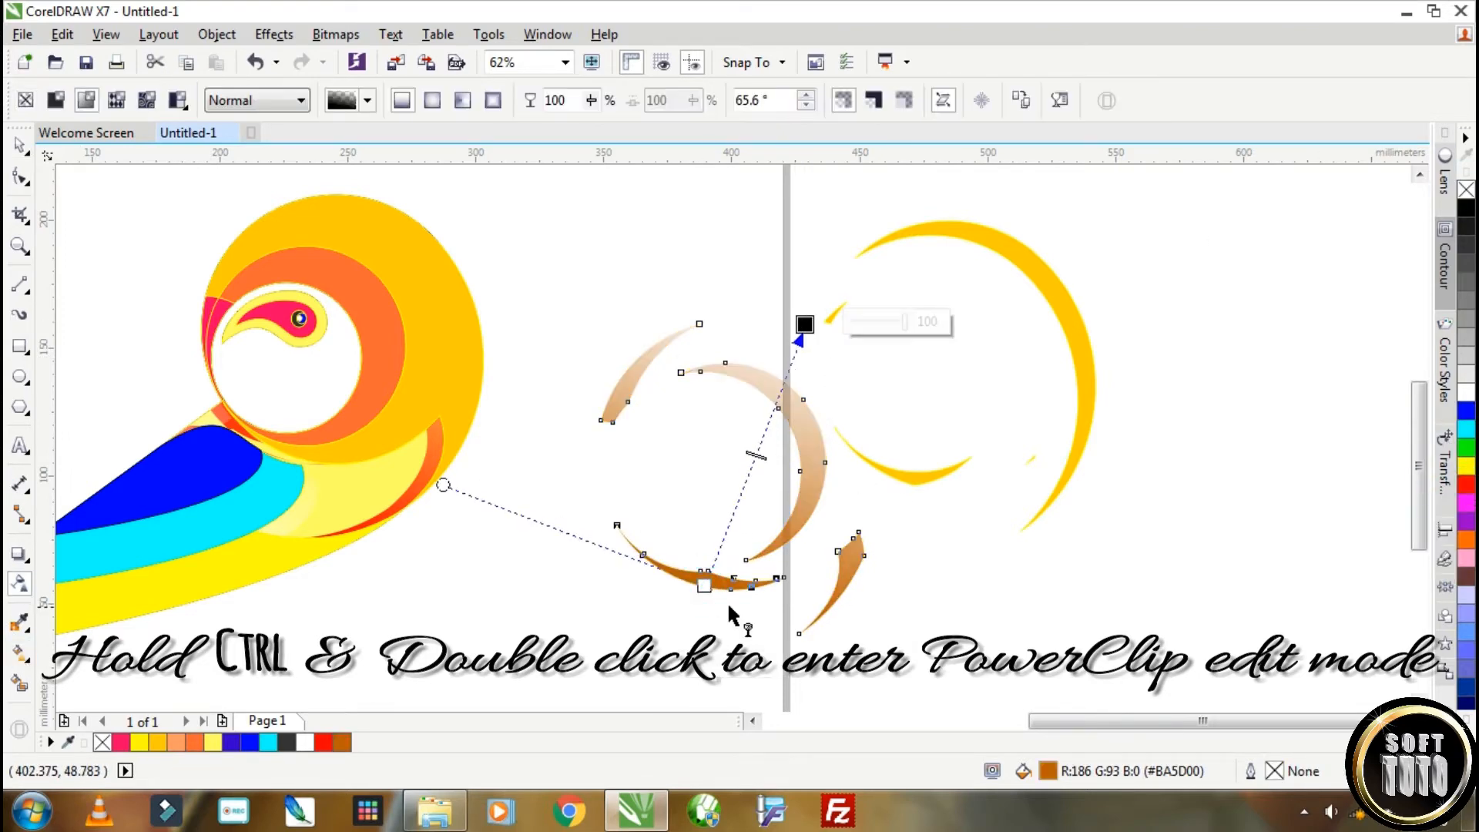
pyautogui.click(19, 146)
# Step: Colour the second set of golden slivers yellow without an outline and apply a linear transparency fade
pyautogui.click(1008, 252)
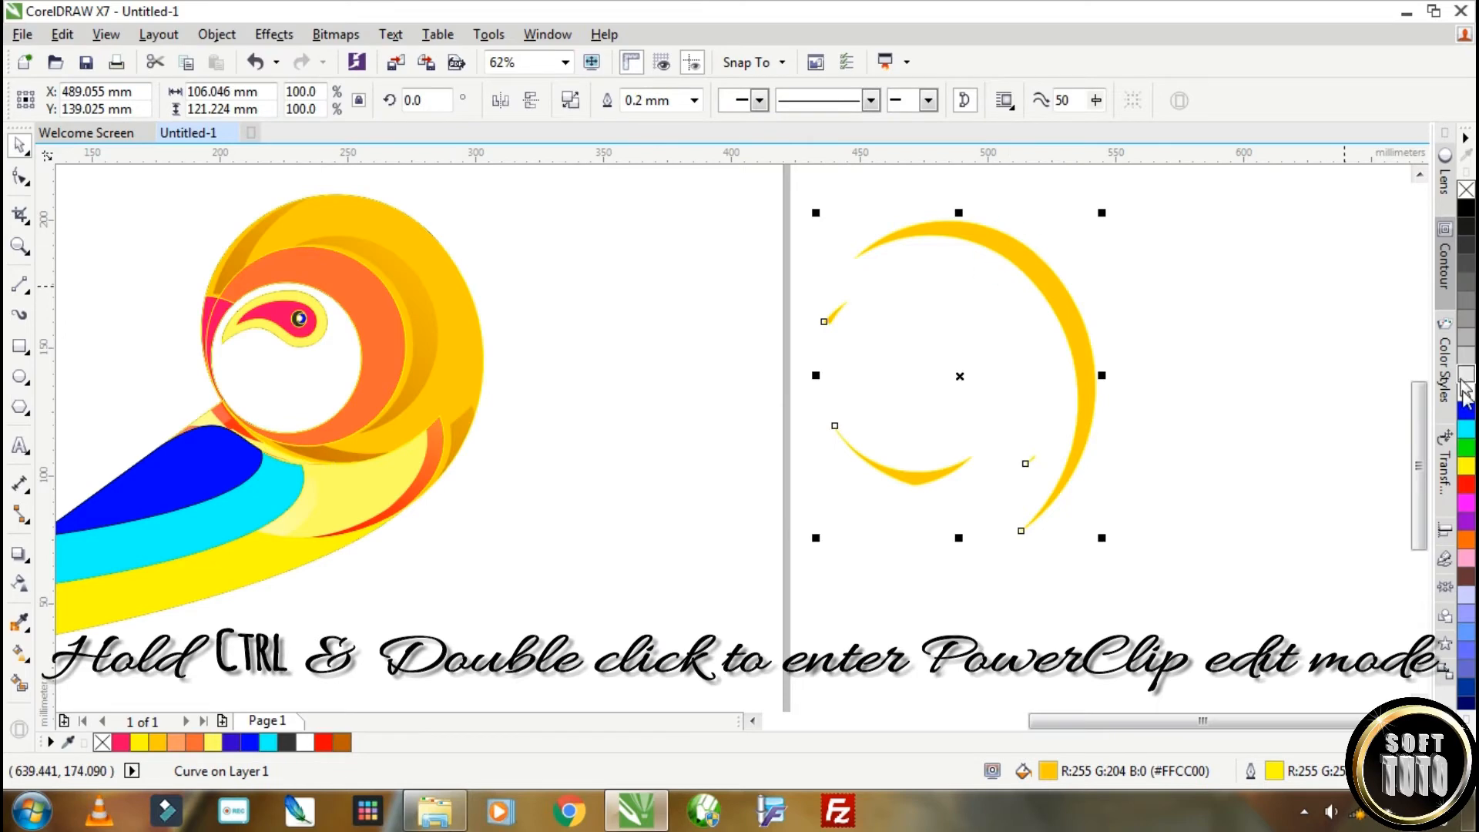
pyautogui.click(1467, 467)
pyautogui.click(19, 583)
pyautogui.moveTo(1063, 489); pyautogui.dragTo(964, 221)
pyautogui.moveTo(1040, 515); pyautogui.dragTo(1021, 575)
pyautogui.press('space')
# Step: PowerClip the faded yellow slivers inside the bird's golden ring
pyautogui.rightClick(1084, 360)
pyautogui.click(1148, 252)
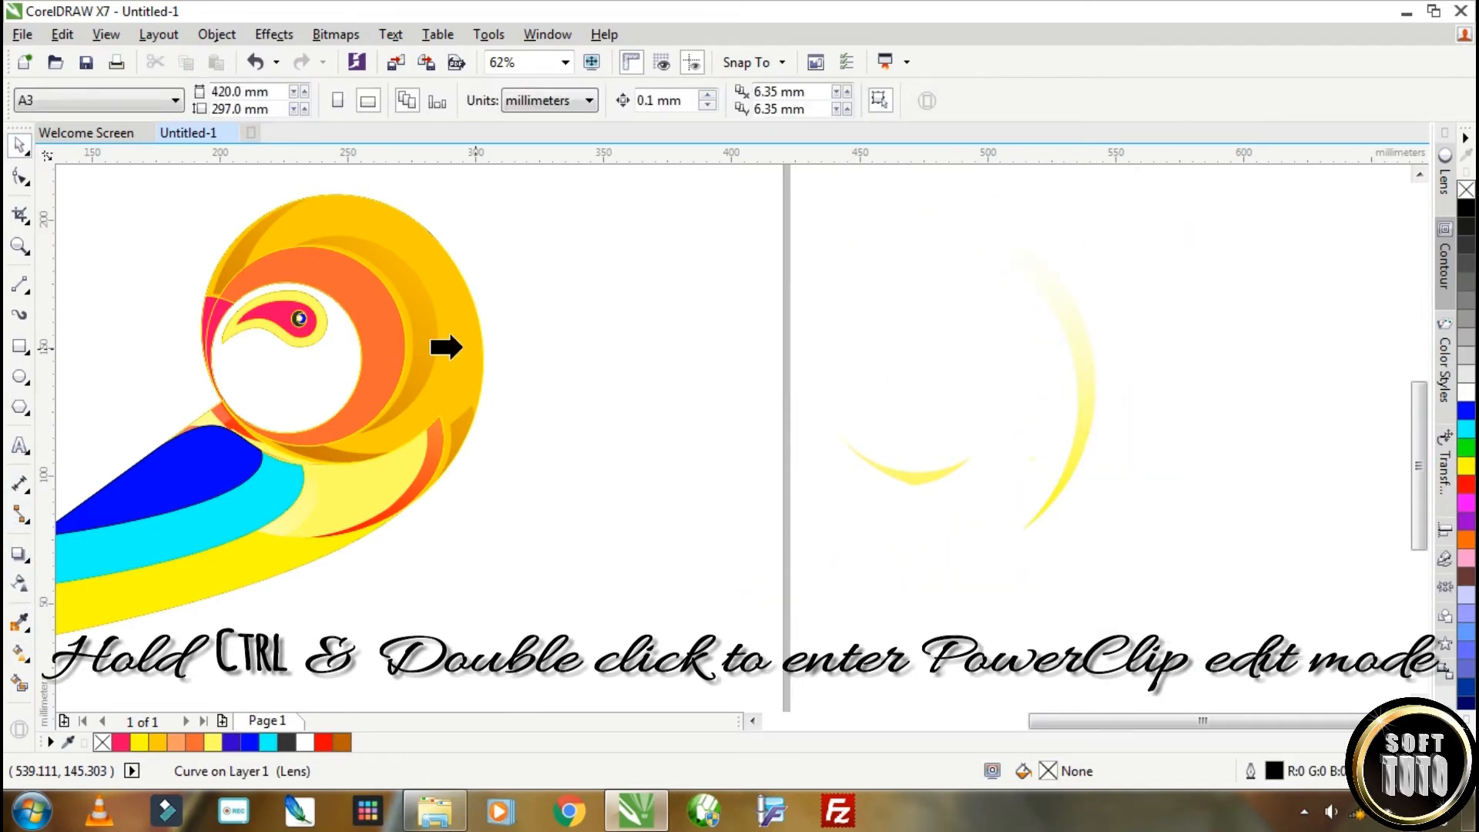
pyautogui.click(463, 347)
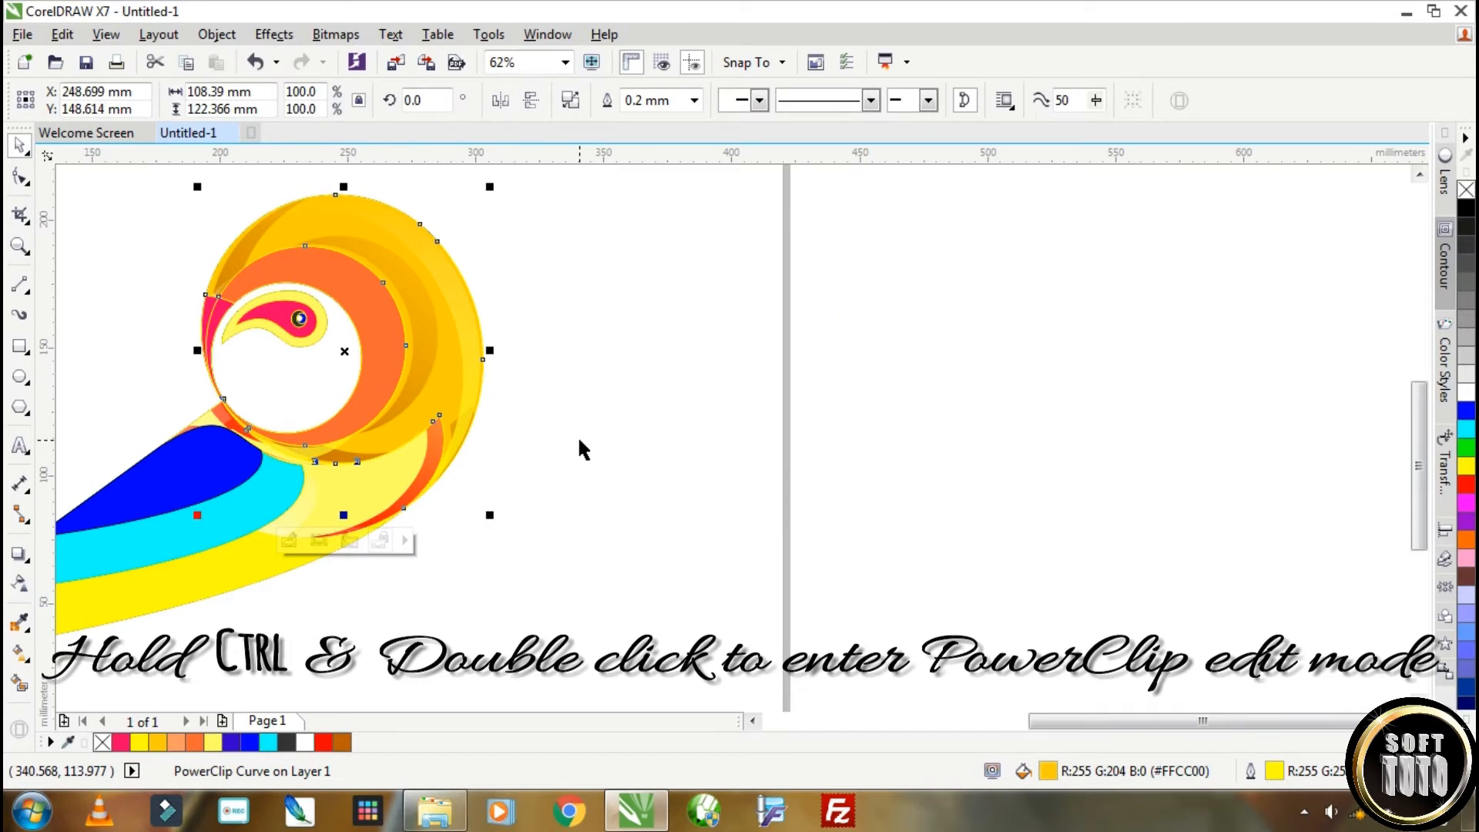
# Step: Open the golden ring's PowerClip contents for editing and draw an ellipse about 76 × 63 mm over its upper right edge
pyautogui.scroll(-5, 579, 450)
pyautogui.click(1419, 721)
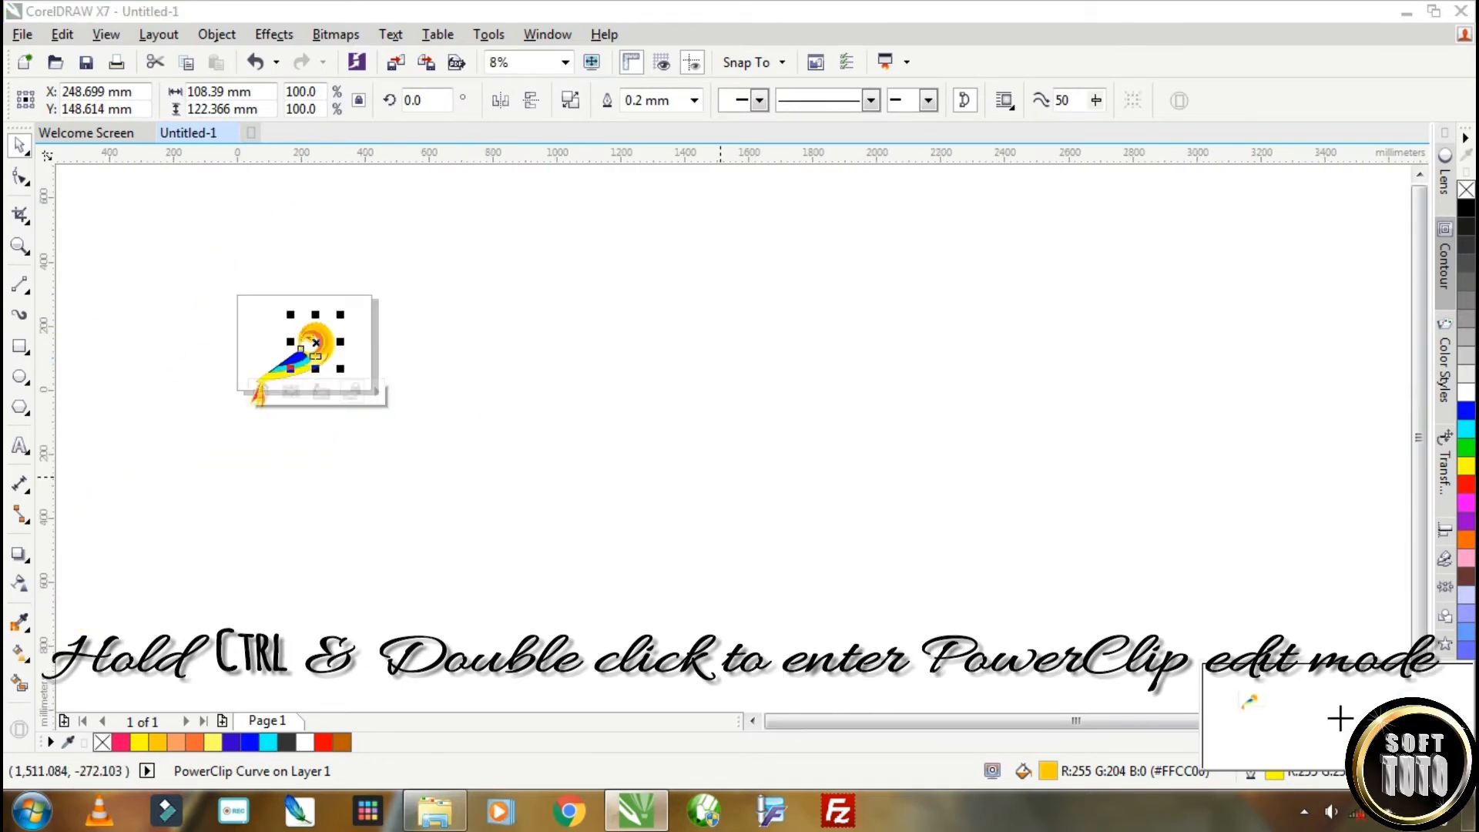
pyautogui.scroll(3, 257, 361)
pyautogui.press('Escape')
pyautogui.scroll(-1, 524, 385)
pyautogui.scroll(1, 664, 273)
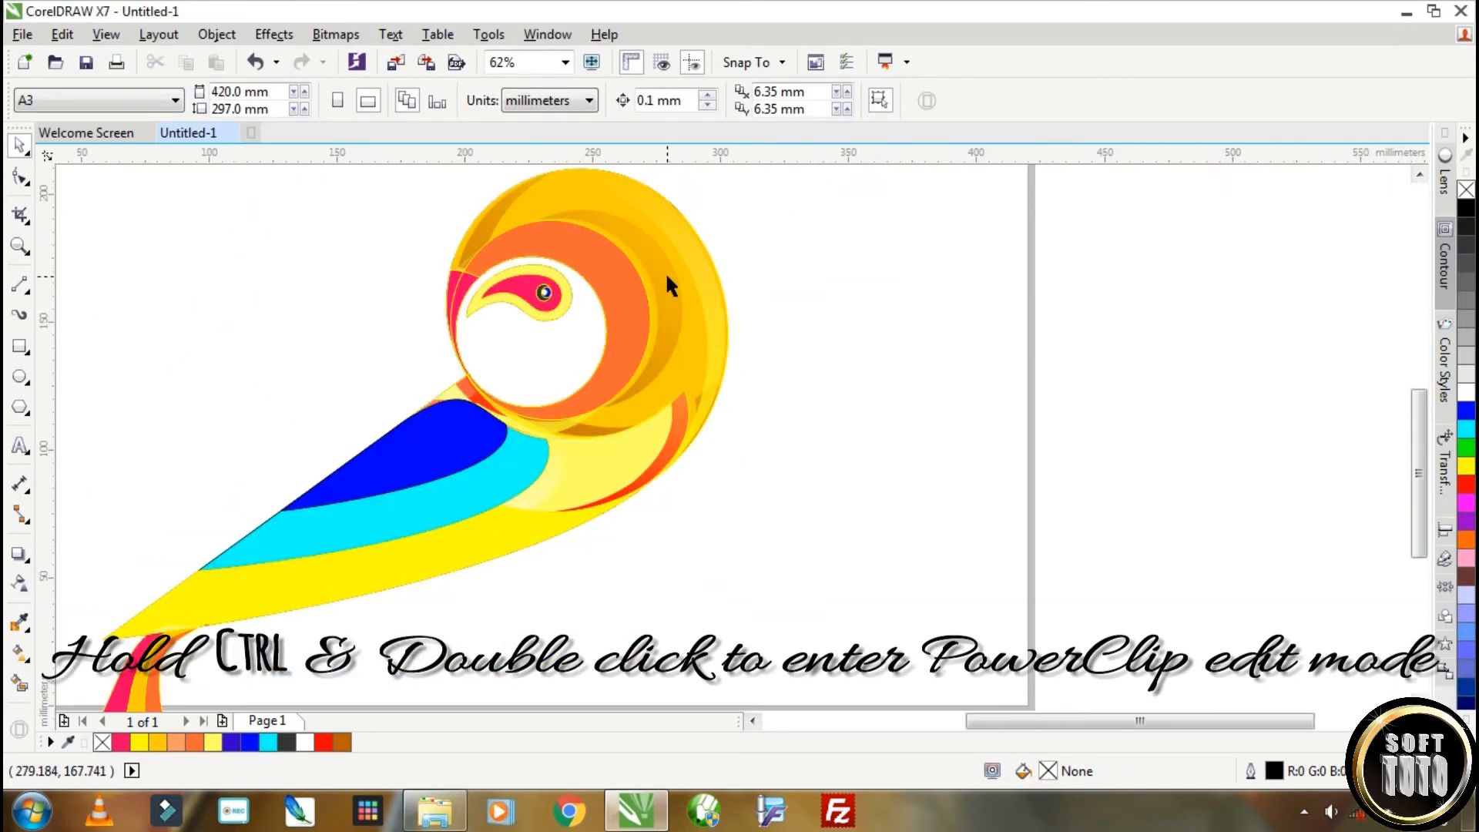
pyautogui.keyDown('ctrl'); pyautogui.doubleClick(621, 302); pyautogui.keyUp('ctrl')
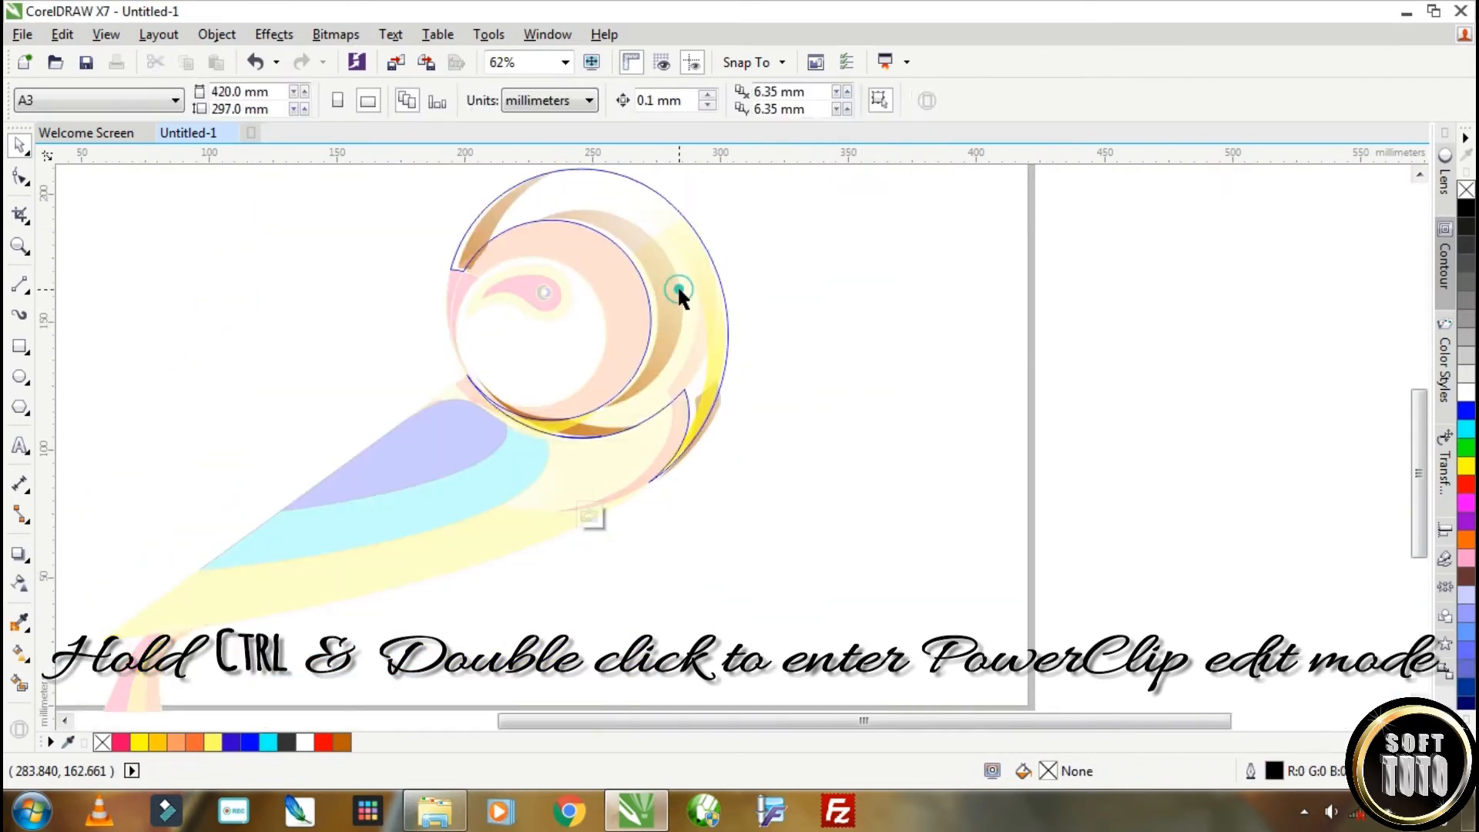
pyautogui.click(21, 381)
pyautogui.moveTo(638, 187); pyautogui.dragTo(832, 349)
# Step: Fill the ellipse light orange (#FFB761) and apply a linear transparency at about 153.6°
pyautogui.moveTo(1466, 467)
pyautogui.mouseDown()
pyautogui.moveTo(1364, 571)
pyautogui.moveTo(1403, 512)
pyautogui.mouseUp()
pyautogui.press('g')
pyautogui.moveTo(769, 261); pyautogui.dragTo(920, 287)
pyautogui.moveTo(968, 393); pyautogui.dragTo(651, 266)
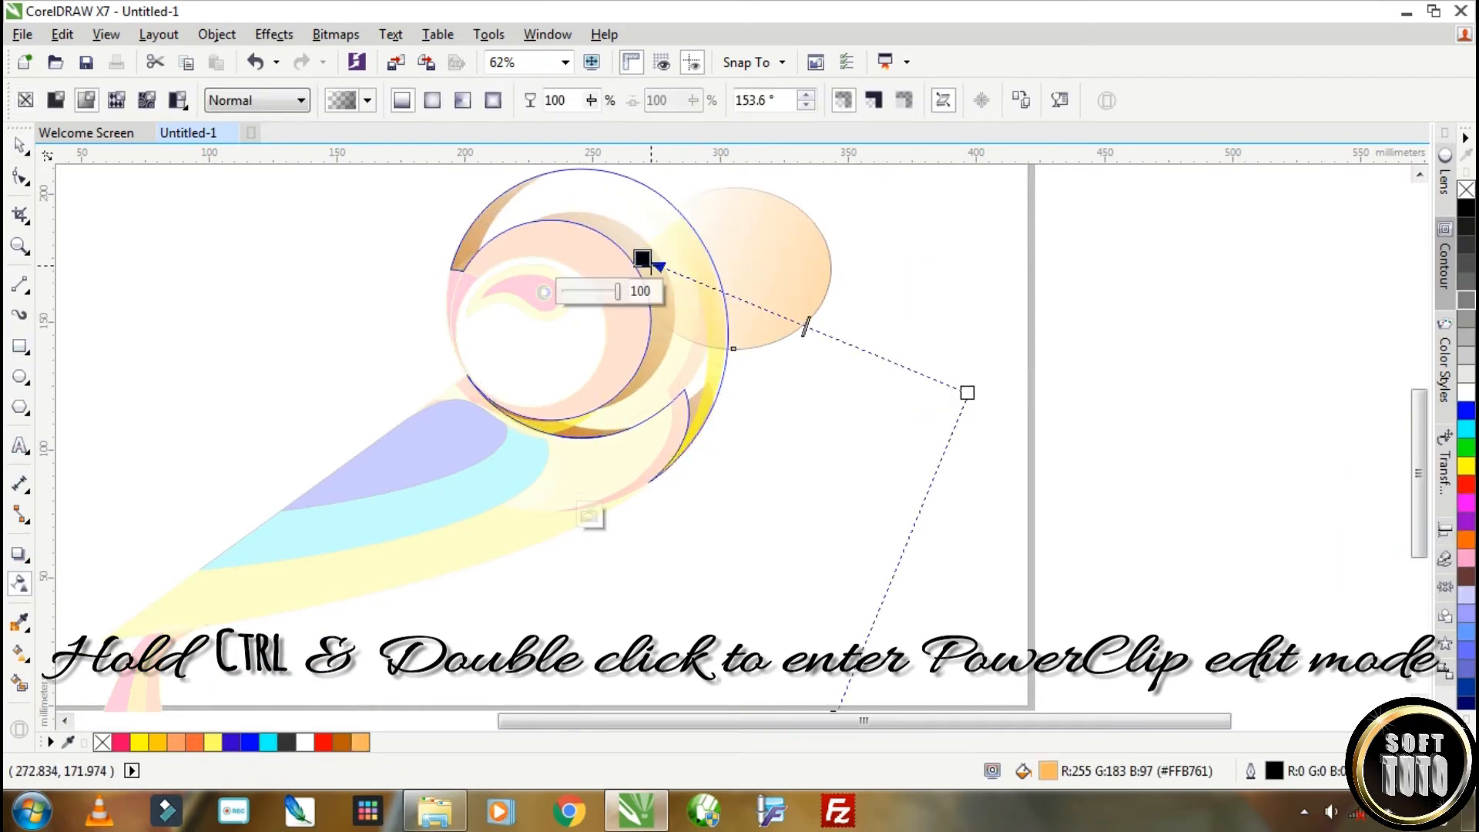
# Step: Place a copy of the ellipse over the ring's upper left, colour it pink (#FF99CC) and rotate it to about 118.4°
pyautogui.click(14, 137)
pyautogui.moveTo(822, 254); pyautogui.dragTo(632, 219)
pyautogui.click(1466, 561)
pyautogui.scroll(-1, 655, 318)
pyautogui.moveTo(626, 270); pyautogui.dragTo(562, 244)
pyautogui.click(653, 238)
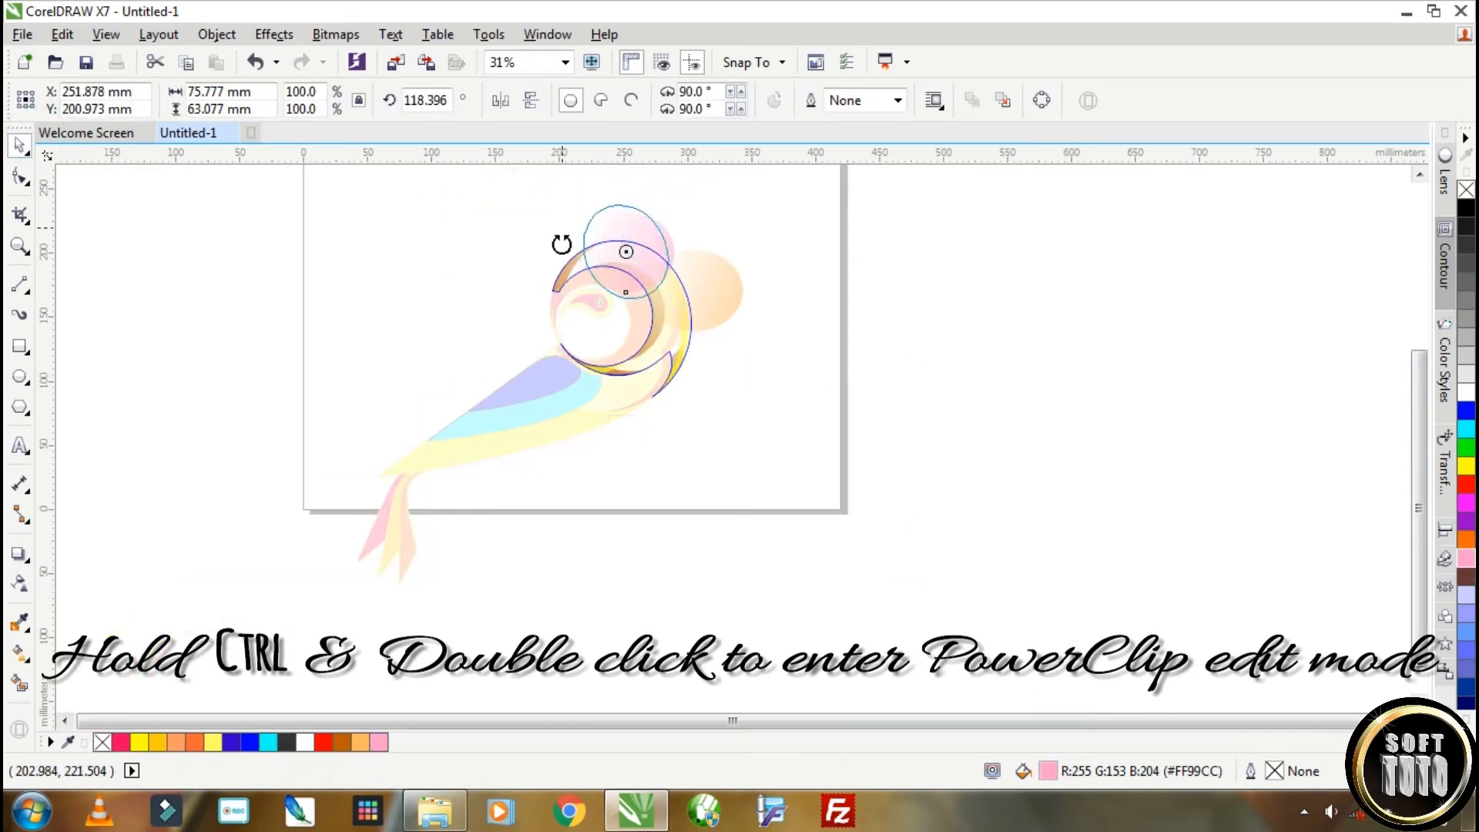
# Step: Finish editing the PowerClip and trim offset copies of the orange ring into two sets of slivers beside the bird
pyautogui.keyDown('ctrl'); pyautogui.click(779, 386); pyautogui.keyUp('ctrl')
pyautogui.scroll(1, 708, 351)
pyautogui.scroll(-1, 708, 351)
pyautogui.scroll(1, 639, 346)
pyautogui.moveTo(636, 269); pyautogui.dragTo(1033, 415)
pyautogui.click(1039, 460)
pyautogui.click(1032, 414)
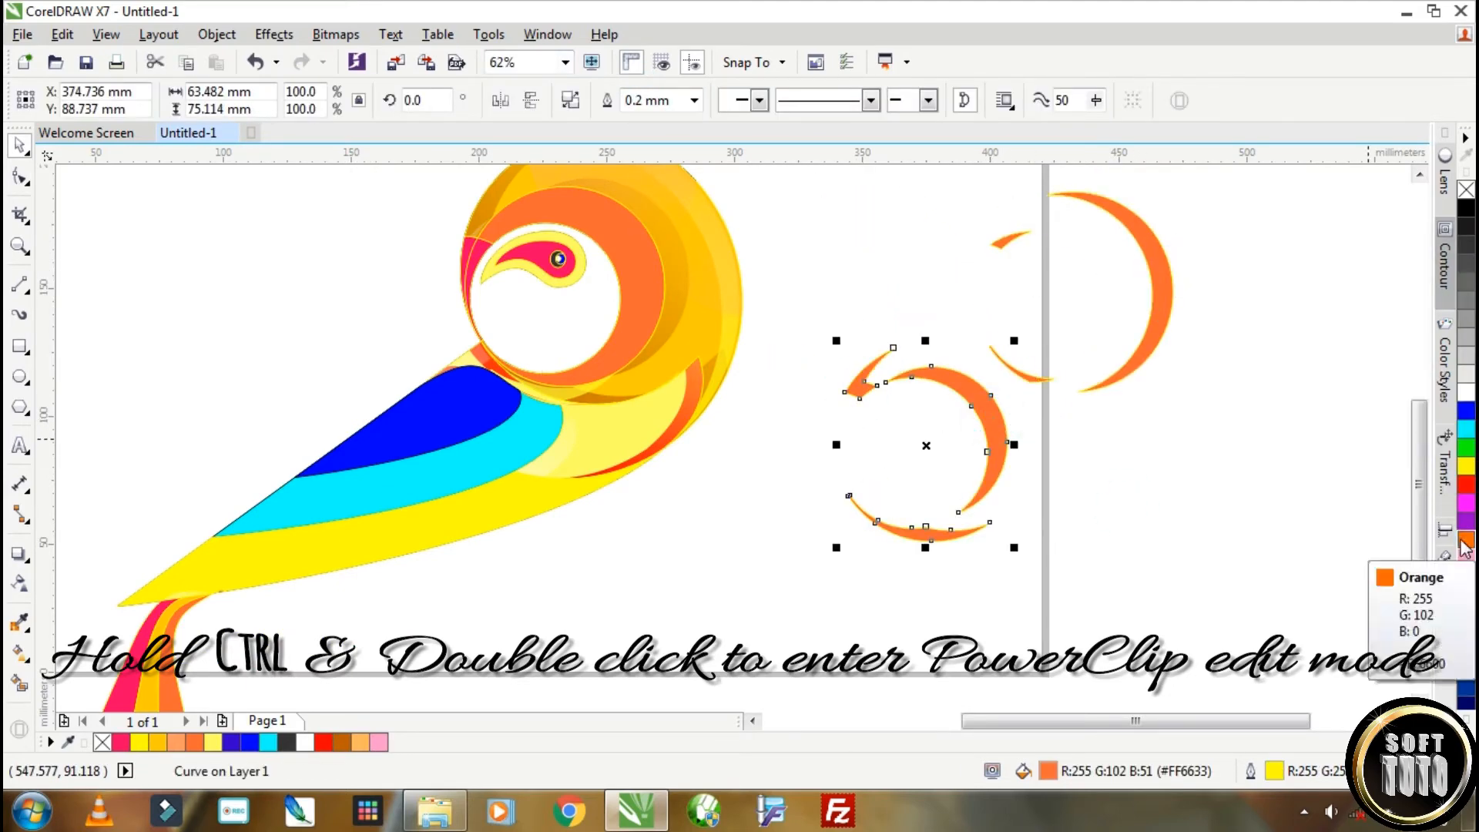
# Step: Give the first orange slivers a linear fountain fill starting in dark red-brown, without an outline and with a transparency fade
pyautogui.click(20, 654)
pyautogui.moveTo(931, 344); pyautogui.dragTo(929, 342)
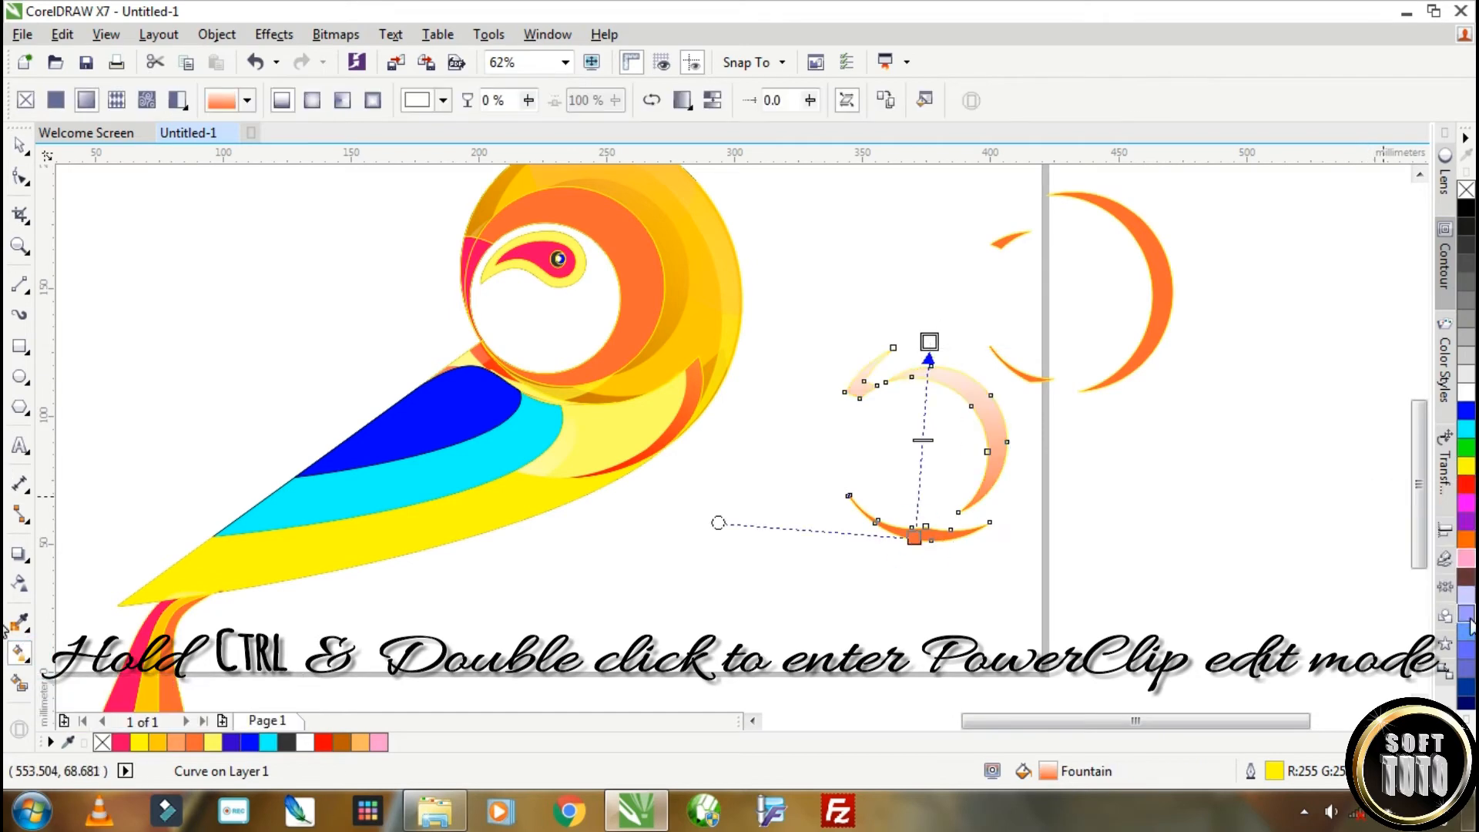
pyautogui.click(1468, 543)
pyautogui.moveTo(914, 537); pyautogui.dragTo(914, 538)
pyautogui.moveTo(1467, 539); pyautogui.dragTo(930, 342)
pyautogui.press('space')
# Step: PowerClip the dark red-brown slivers inside the bird's orange ring
pyautogui.rightClick(987, 431)
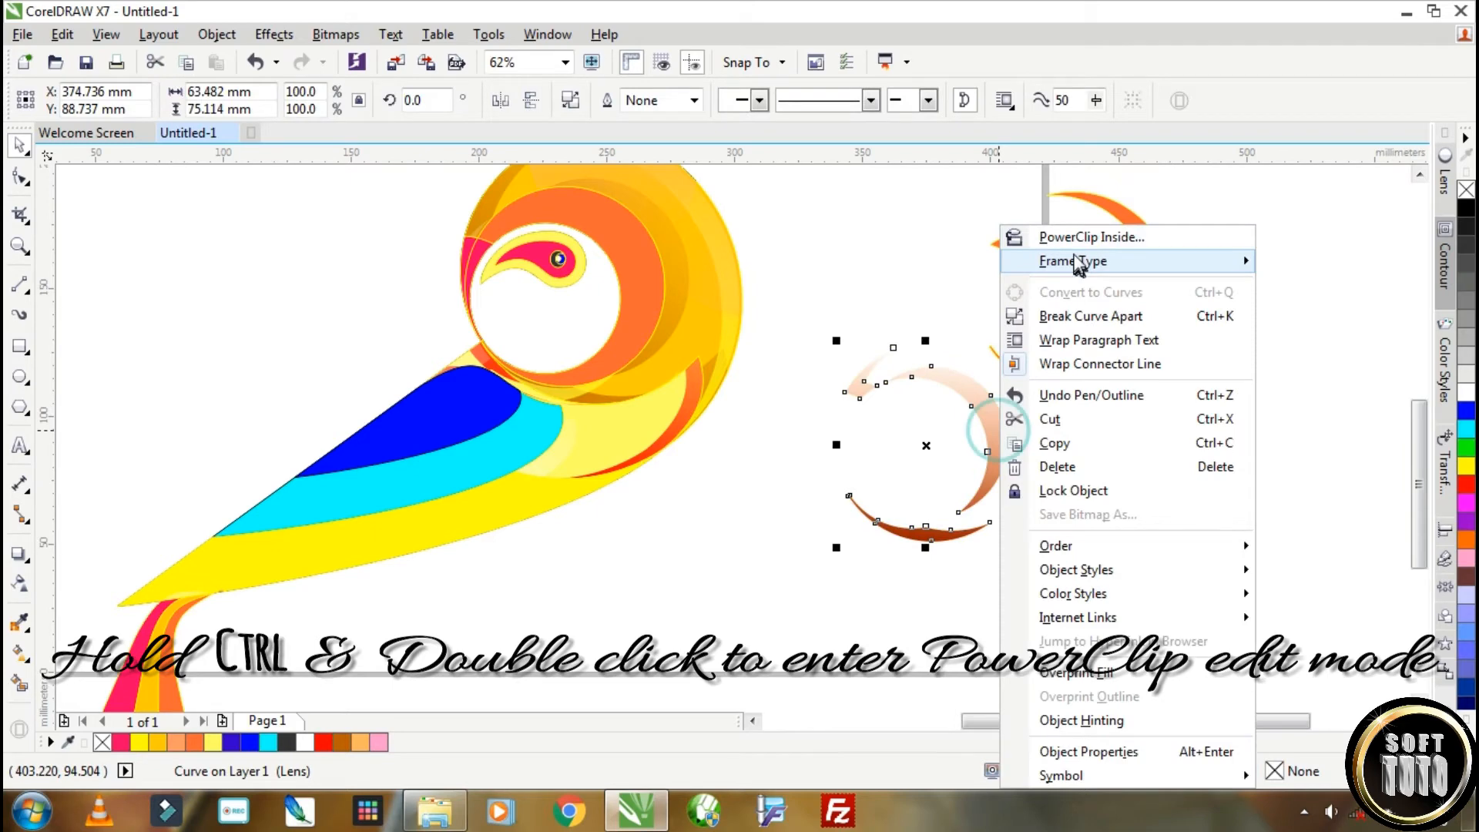
pyautogui.click(1024, 234)
pyautogui.click(627, 261)
# Step: Give the second orange slivers a linear fountain fill in red tones, without an outline and with a transparency fade
pyautogui.click(1148, 231)
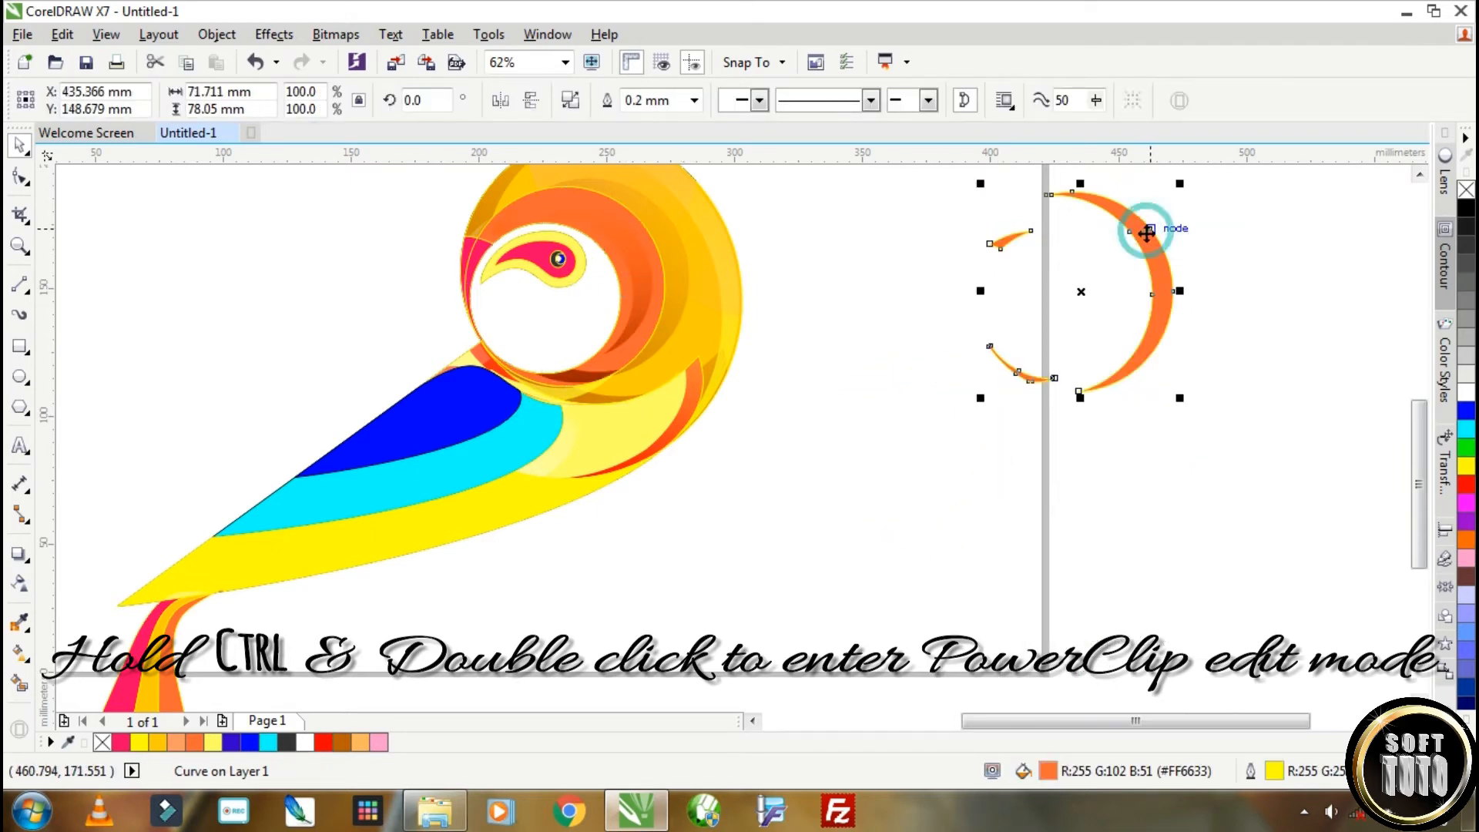
pyautogui.click(17, 655)
pyautogui.moveTo(1046, 420); pyautogui.dragTo(1127, 203)
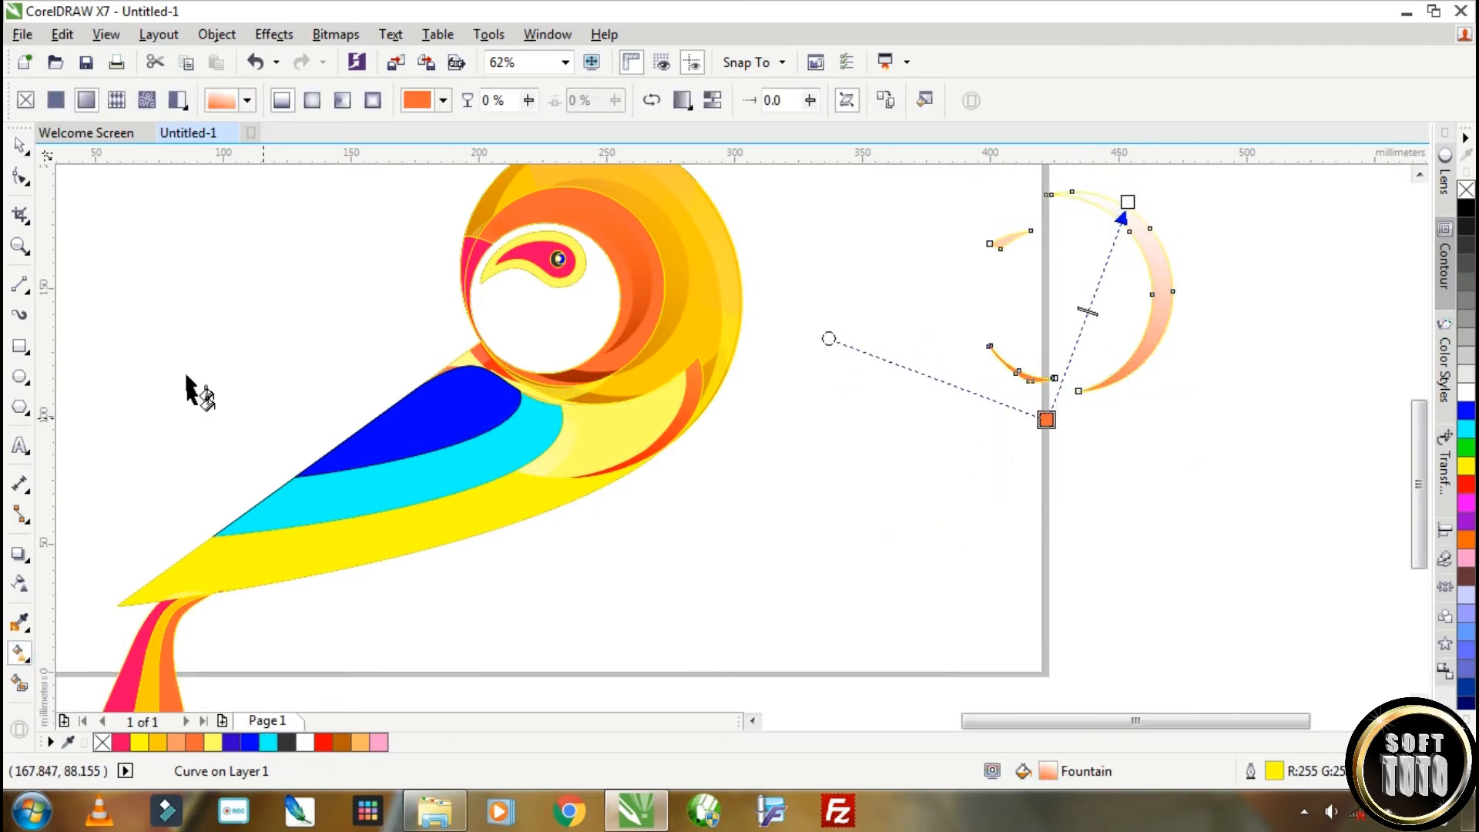
pyautogui.click(1467, 541)
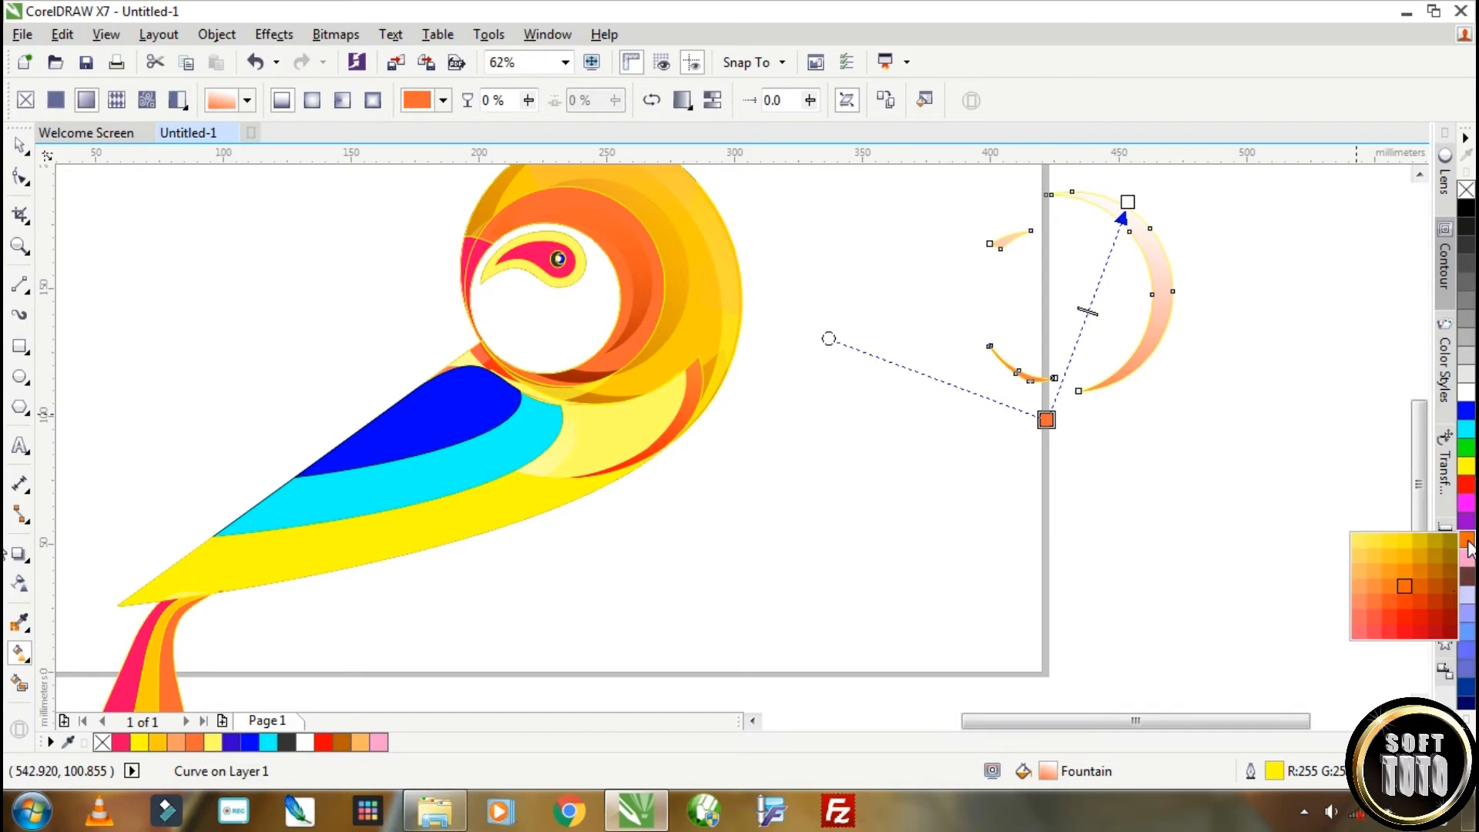
pyautogui.click(1443, 631)
pyautogui.press('space')
pyautogui.click(19, 590)
pyautogui.moveTo(1033, 379); pyautogui.dragTo(1026, 472)
pyautogui.press('space')
# Step: PowerClip the faded red slivers inside the bird's orange ring
pyautogui.rightClick(1144, 322)
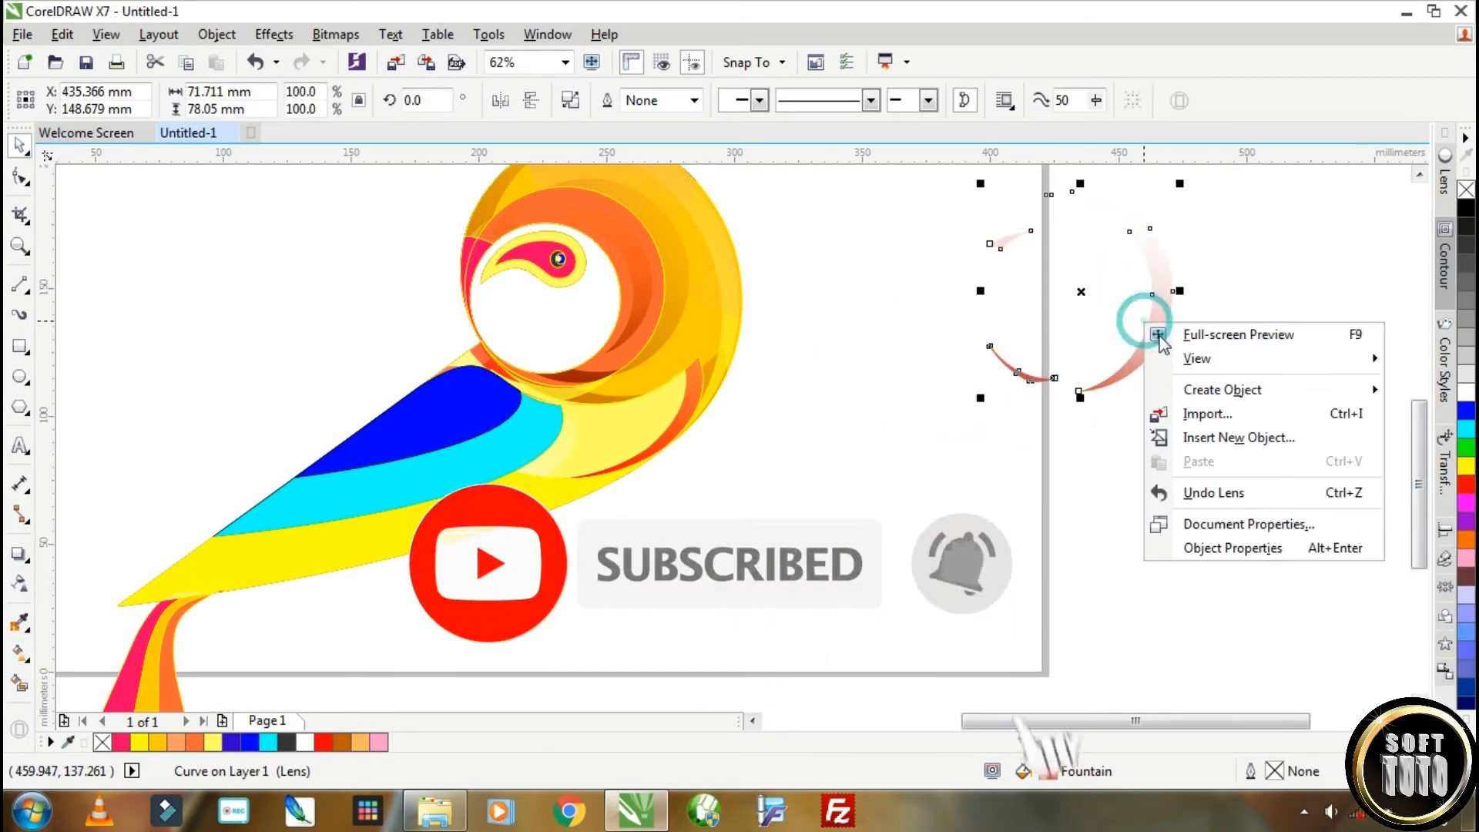
pyautogui.rightClick(1082, 297)
pyautogui.click(1172, 235)
pyautogui.click(611, 212)
# Step: Open the orange ring's PowerClip contents for editing and draw an ellipse about 63 × 73 mm over its right side
pyautogui.doubleClick(640, 238)
pyautogui.click(627, 253)
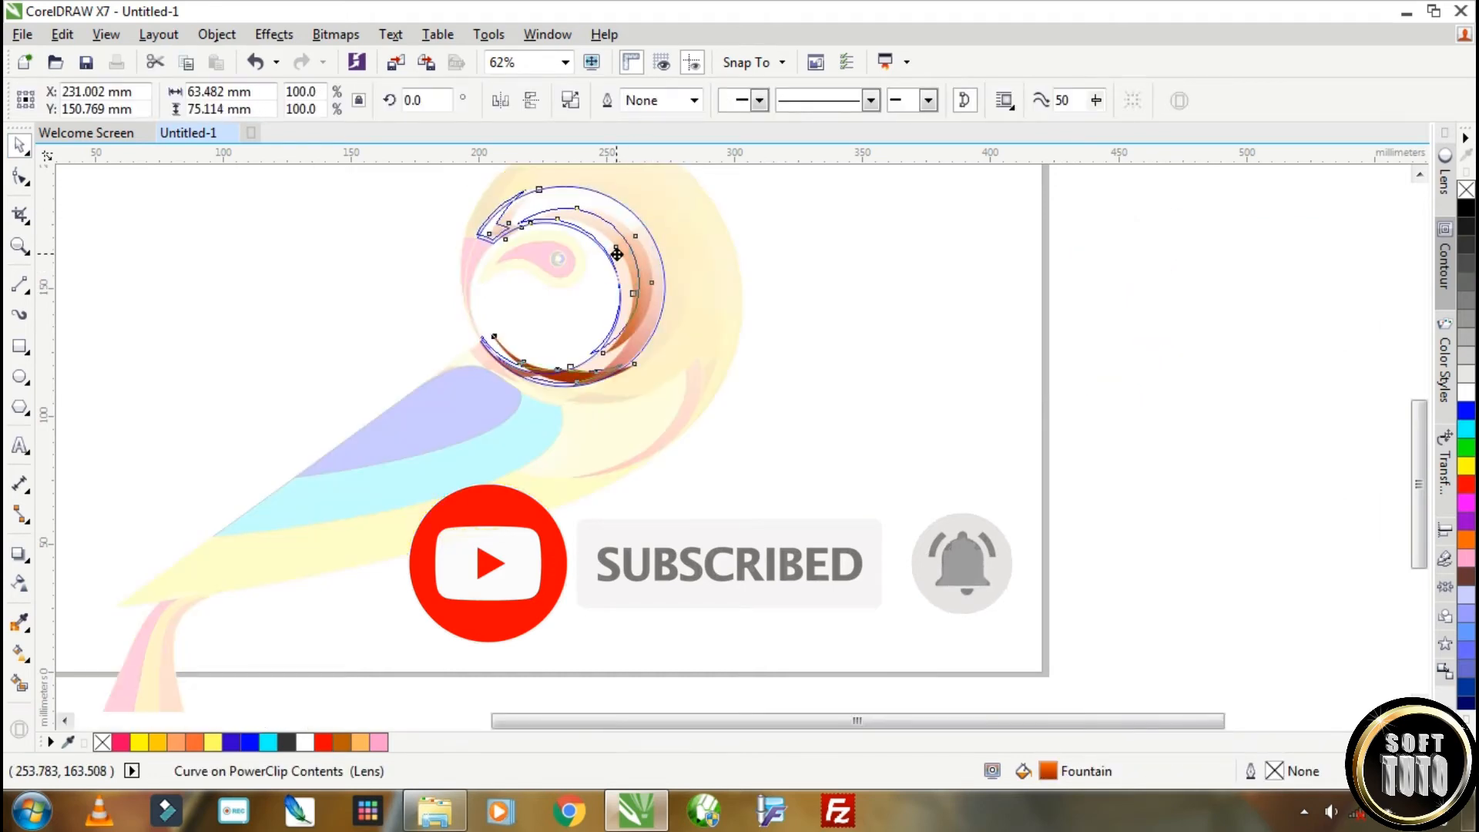
pyautogui.press('F7')
pyautogui.moveTo(632, 216); pyautogui.dragTo(852, 401)
pyautogui.moveTo(858, 309)
pyautogui.mouseDown()
pyautogui.moveTo(660, 310)
pyautogui.moveTo(743, 362)
pyautogui.mouseUp()
# Step: Make the new ellipse white without an outline and apply a linear transparency fade
pyautogui.click(19, 583)
pyautogui.moveTo(617, 275); pyautogui.dragTo(588, 241)
pyautogui.rightClick(1466, 189)
pyautogui.press('space')
# Step: Add a yellow copy of the ellipse rotated to about 287.9° and a magenta copy below it, and finish editing the orange ring's contents
pyautogui.moveTo(658, 309); pyautogui.dragTo(512, 257)
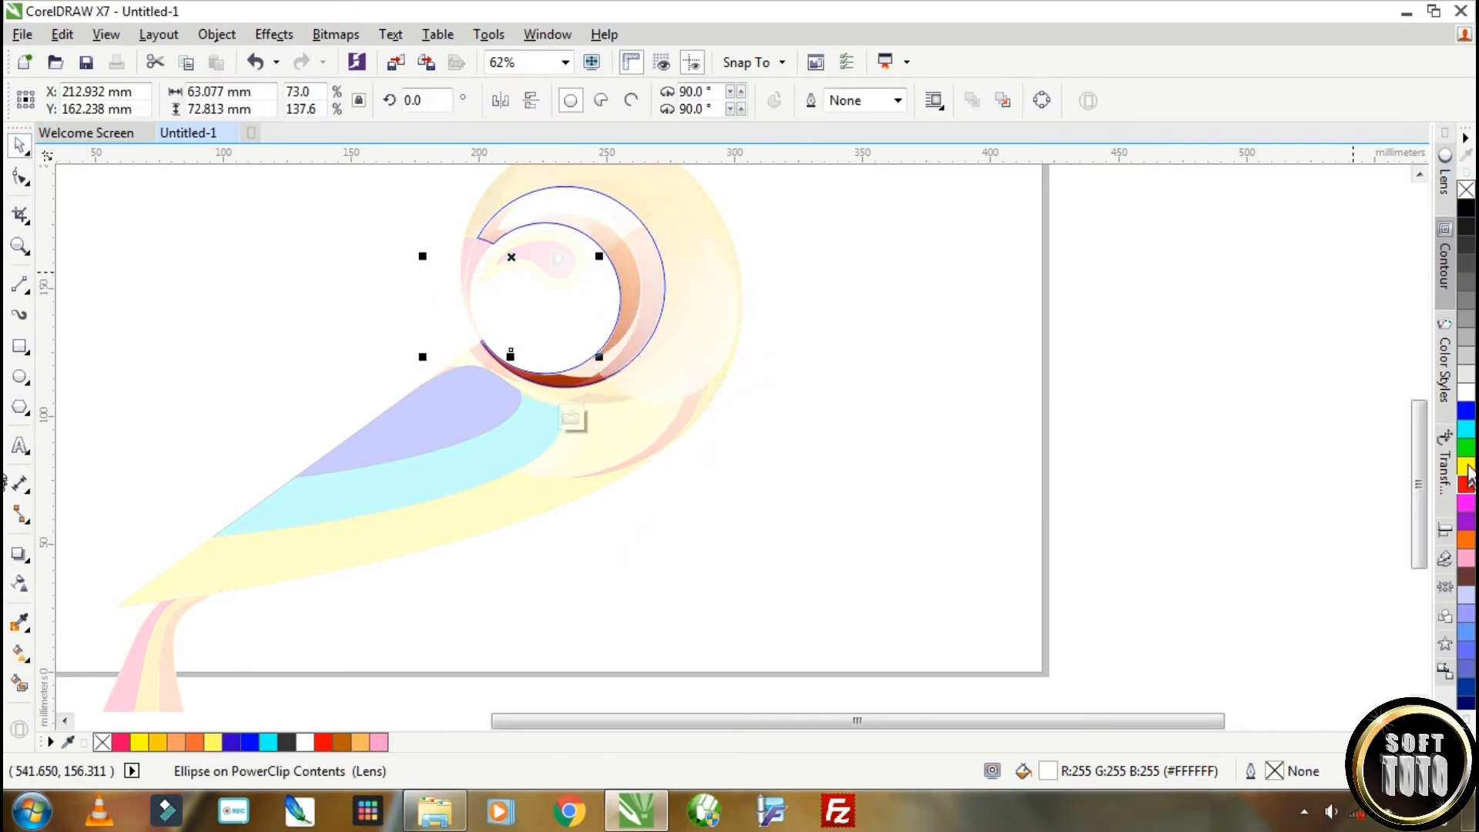
pyautogui.click(1468, 467)
pyautogui.click(521, 314)
pyautogui.moveTo(599, 357); pyautogui.dragTo(447, 370)
pyautogui.moveTo(492, 294); pyautogui.dragTo(479, 449)
pyautogui.rightClick(478, 449)
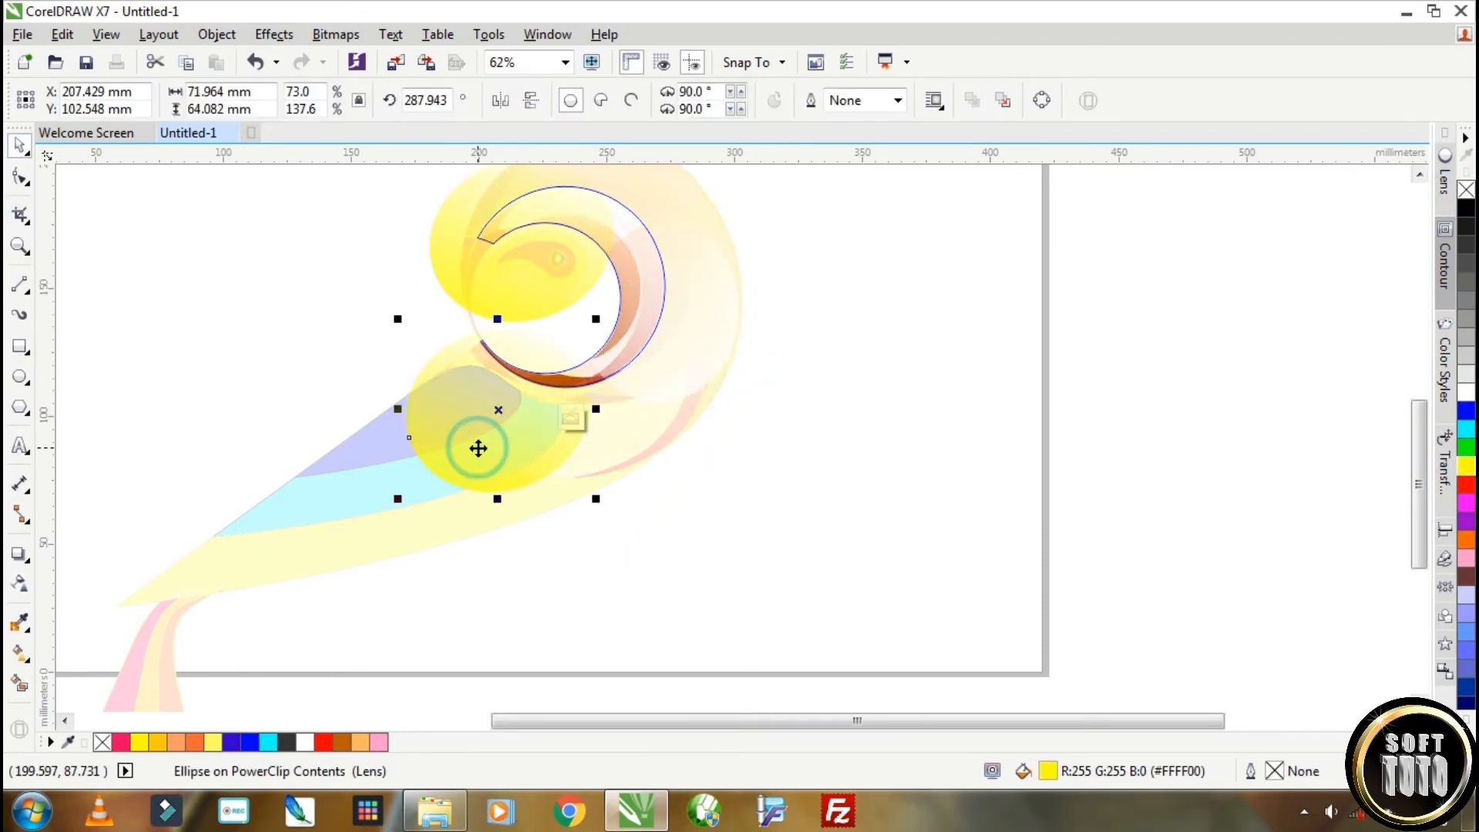
pyautogui.click(1466, 504)
pyautogui.keyDown('ctrl'); pyautogui.click(879, 413); pyautogui.keyUp('ctrl')
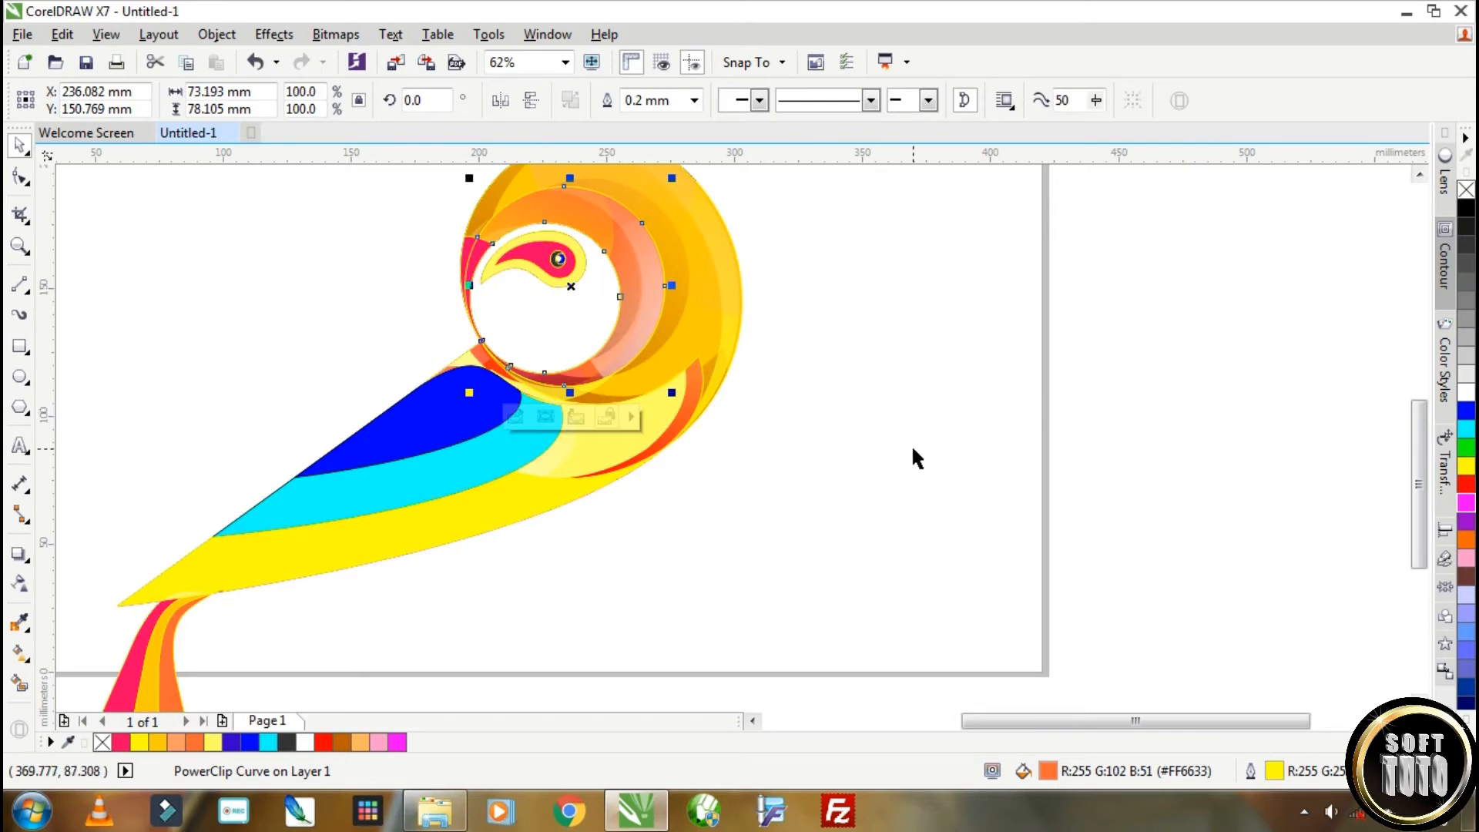
# Step: Open the light yellow shape's PowerClip contents and draw a white, outline-free ellipse about 76 × 43 mm over its lower part
pyautogui.keyDown('ctrl'); pyautogui.click(651, 438); pyautogui.keyUp('ctrl')
pyautogui.press('F7')
pyautogui.moveTo(521, 512); pyautogui.dragTo(731, 388)
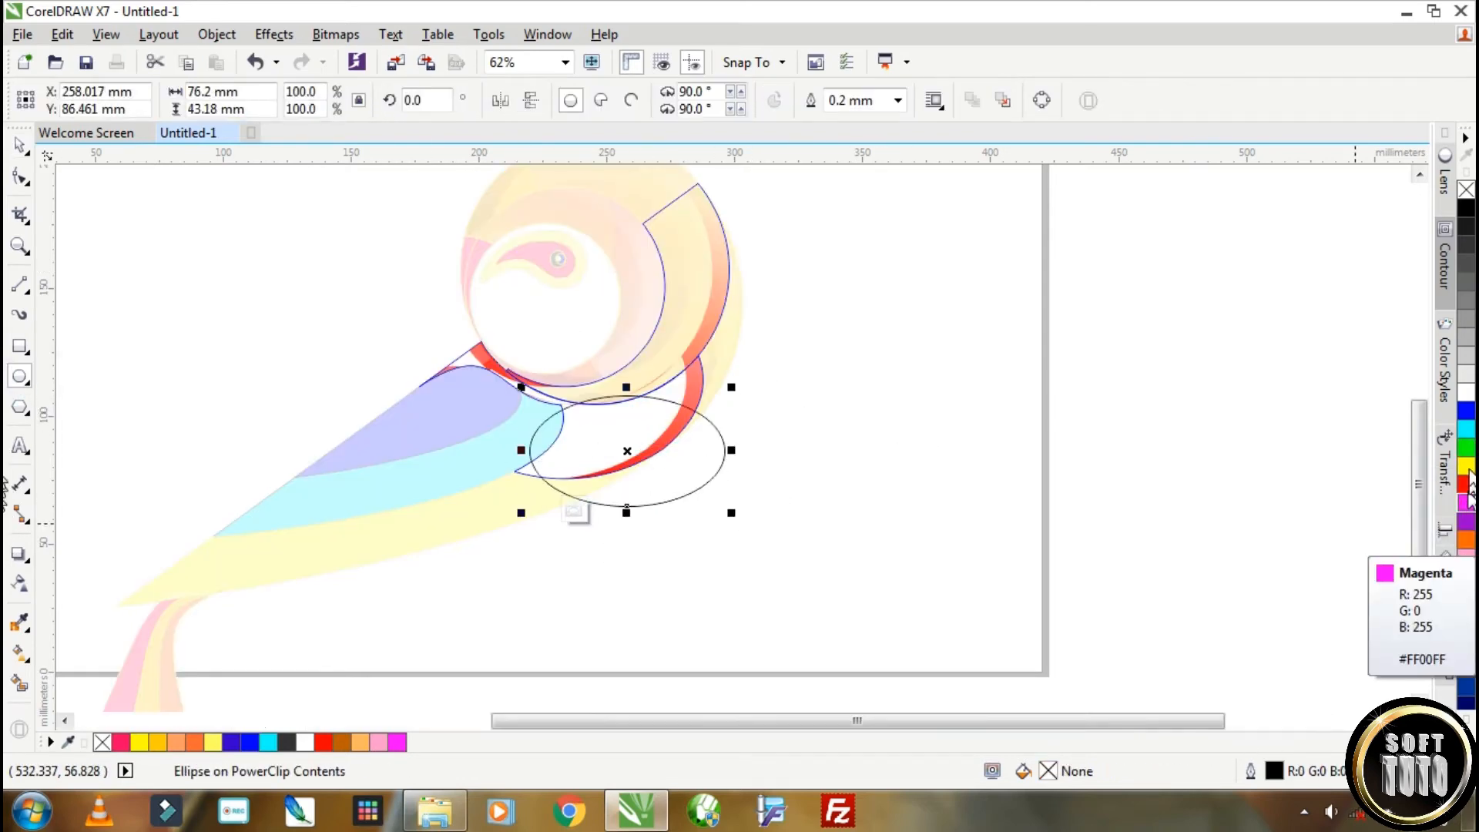
pyautogui.click(1467, 392)
pyautogui.rightClick(1466, 190)
# Step: Apply a linear transparency at about -9.5° to the white ellipse
pyautogui.click(20, 583)
pyautogui.moveTo(591, 427)
pyautogui.mouseDown()
pyautogui.moveTo(799, 551)
pyautogui.moveTo(769, 531)
pyautogui.mouseUp()
pyautogui.moveTo(591, 426); pyautogui.dragTo(506, 420)
pyautogui.moveTo(769, 532); pyautogui.dragTo(711, 439)
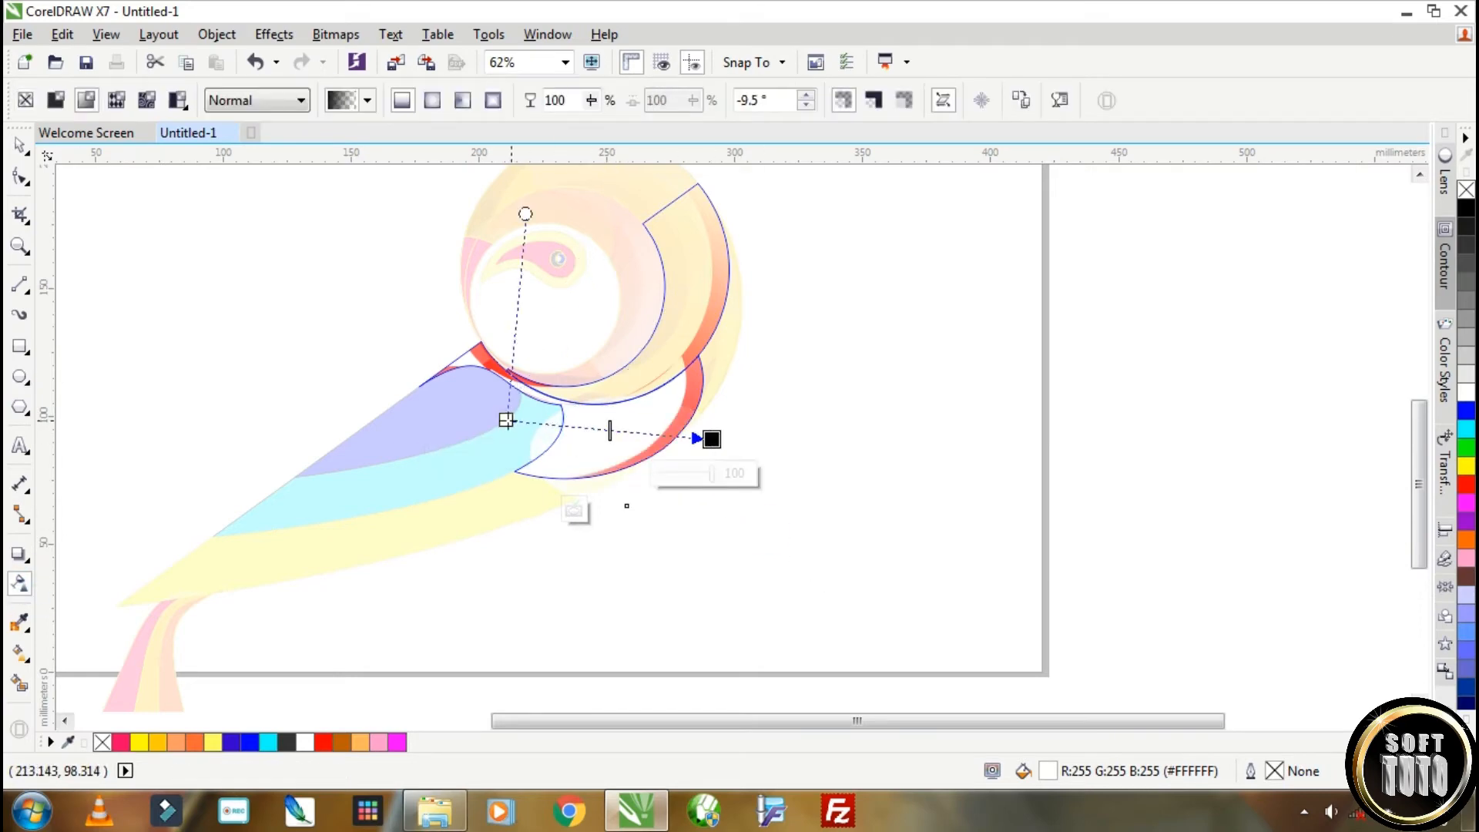
pyautogui.press('space')
# Step: Place the ellipse over the light yellow shape's pointed left end and colour it magenta
pyautogui.moveTo(601, 446); pyautogui.dragTo(444, 360)
pyautogui.click(1466, 466)
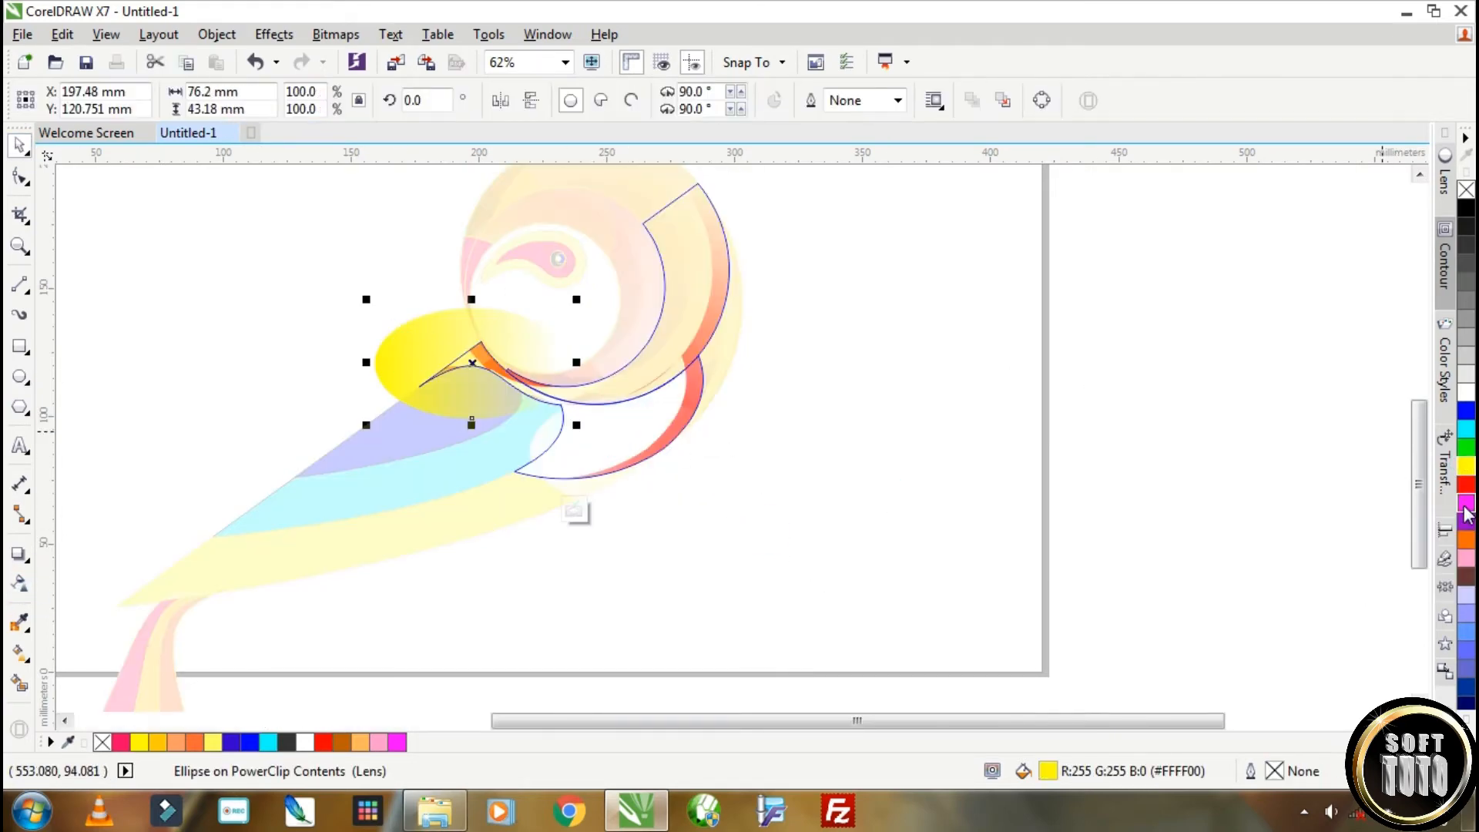
pyautogui.click(1466, 504)
# Step: Place a cyan copy of the ellipse over the shape's lower edge, rotate it and shift it slightly down to the right
pyautogui.moveTo(416, 377); pyautogui.dragTo(495, 490)
pyautogui.rightClick(439, 455)
pyautogui.click(1466, 631)
pyautogui.click(1466, 429)
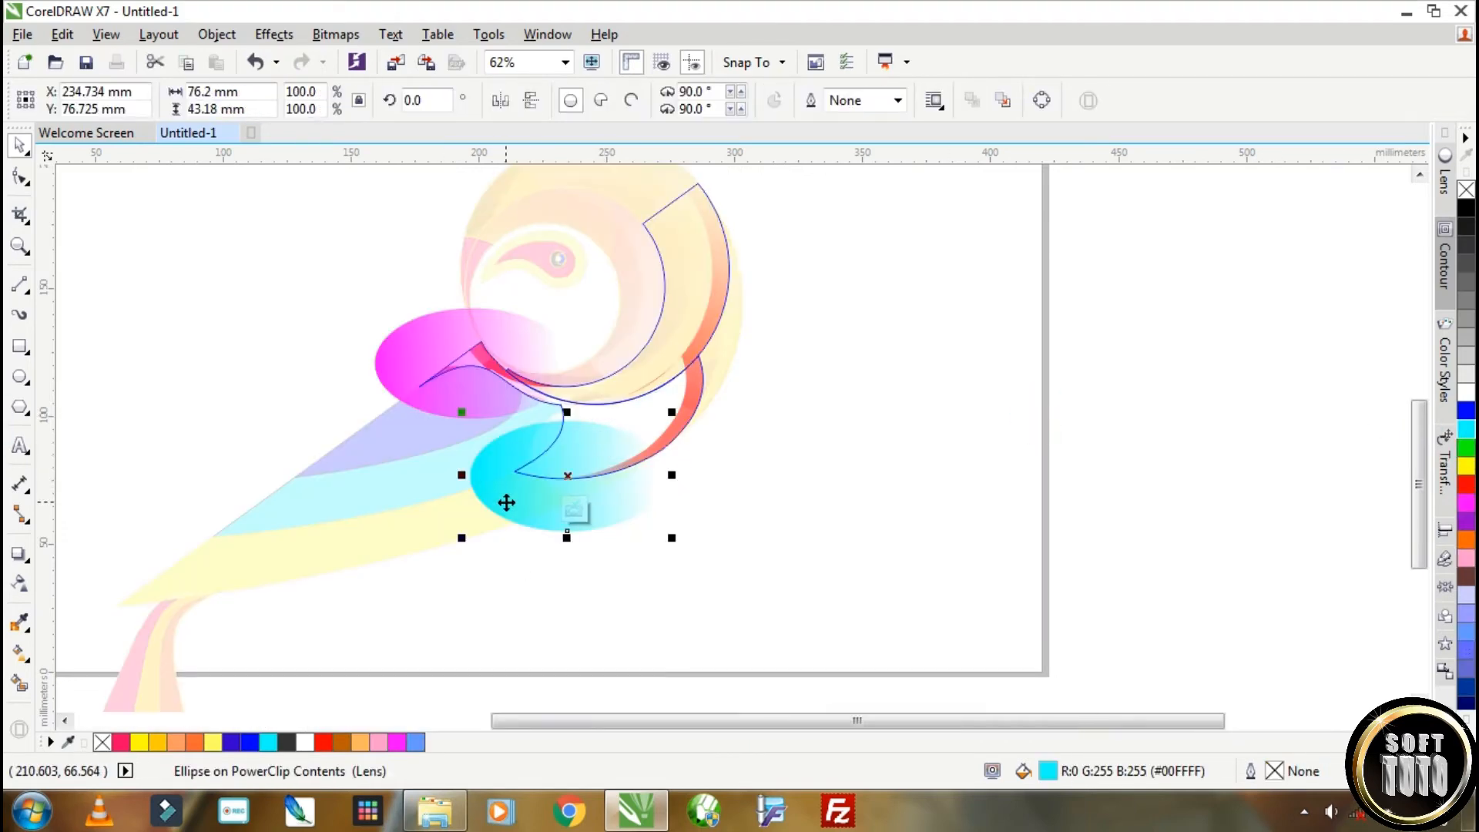
pyautogui.click(495, 501)
pyautogui.moveTo(676, 534); pyautogui.dragTo(723, 617)
pyautogui.moveTo(587, 538); pyautogui.dragTo(620, 571)
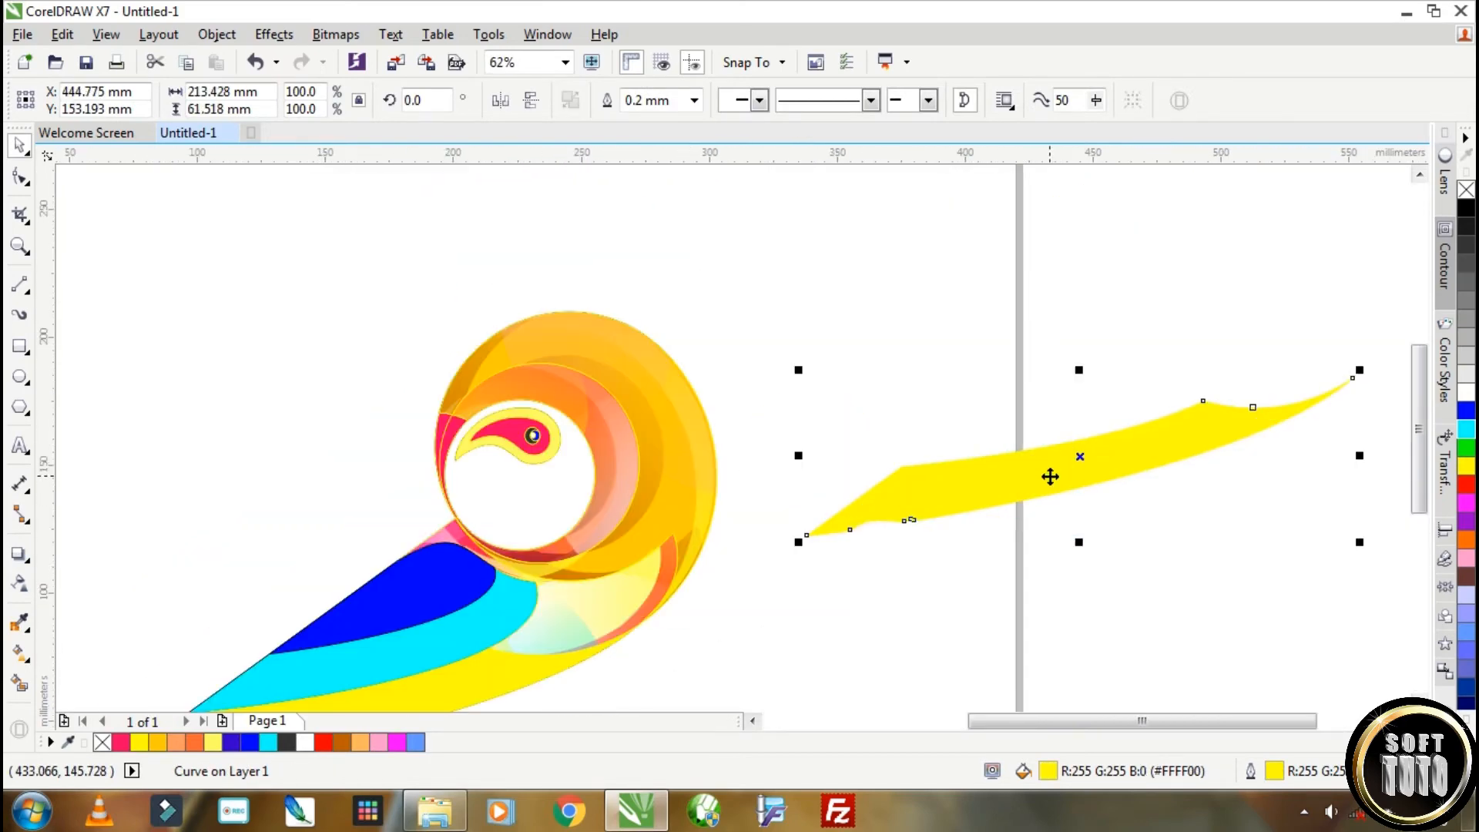
# Step: Trim offset copies of the bright yellow belly shape into separate slivers beside the bird
pyautogui.moveTo(1108, 476)
pyautogui.mouseDown()
pyautogui.moveTo(1015, 317)
pyautogui.moveTo(1115, 346)
pyautogui.mouseUp()
pyautogui.rightClick(1015, 318)
pyautogui.keyDown('shift'); pyautogui.click(1010, 286); pyautogui.keyUp('shift')
pyautogui.click(667, 101)
# Step: Give the uppermost belly sliver a linear fountain fill from dark red-brown to orange and apply a linear transparency along it
pyautogui.click(1088, 265)
pyautogui.moveTo(1469, 551); pyautogui.dragTo(1455, 614)
pyautogui.click(20, 653)
pyautogui.moveTo(789, 343); pyautogui.dragTo(1212, 222)
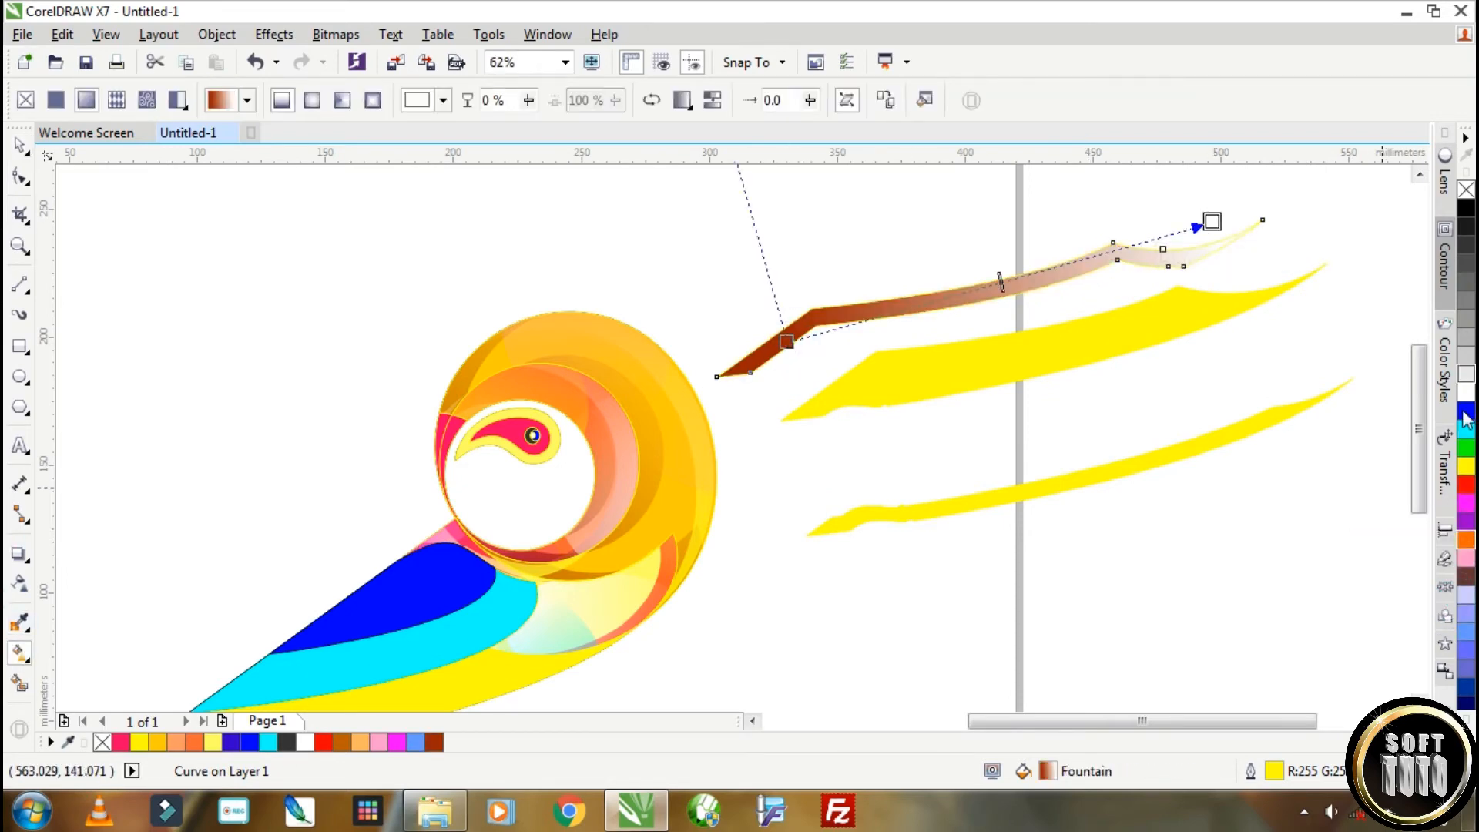
pyautogui.moveTo(1469, 551); pyautogui.dragTo(1422, 584)
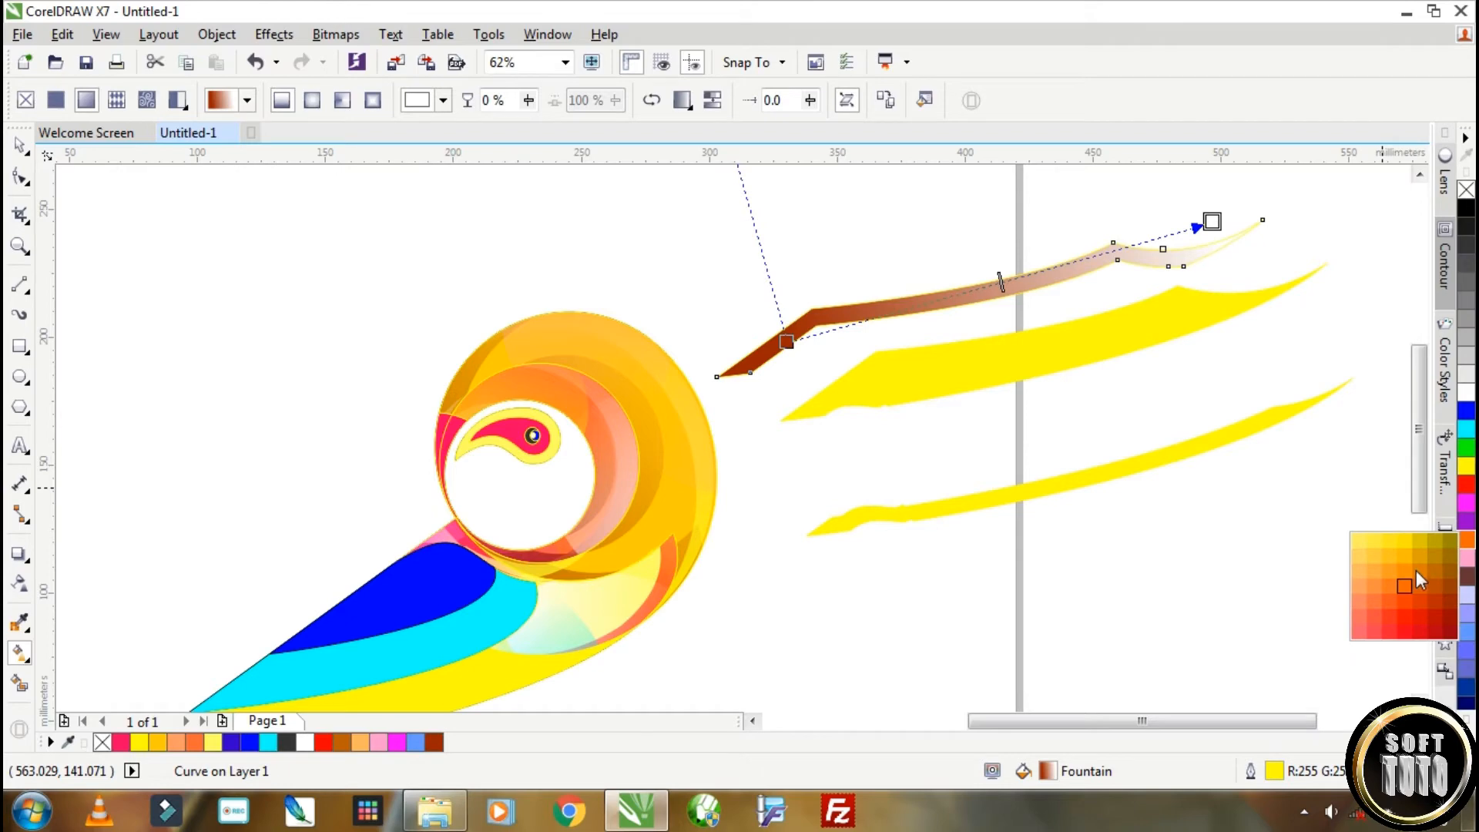
pyautogui.moveTo(1212, 223); pyautogui.dragTo(1212, 223)
pyautogui.click(20, 583)
pyautogui.moveTo(754, 351); pyautogui.dragTo(1267, 210)
# Step: PowerClip the brown-to-orange sliver inside the bright yellow belly shape
pyautogui.click(19, 147)
pyautogui.rightClick(872, 314)
pyautogui.click(984, 242)
pyautogui.click(446, 685)
# Step: Turn the thin yellow sliver into a white, outline-free highlight with a linear transparency and place it inside the belly shape
pyautogui.scroll(-2, 445, 686)
pyautogui.moveTo(1418, 466); pyautogui.dragTo(1418, 580)
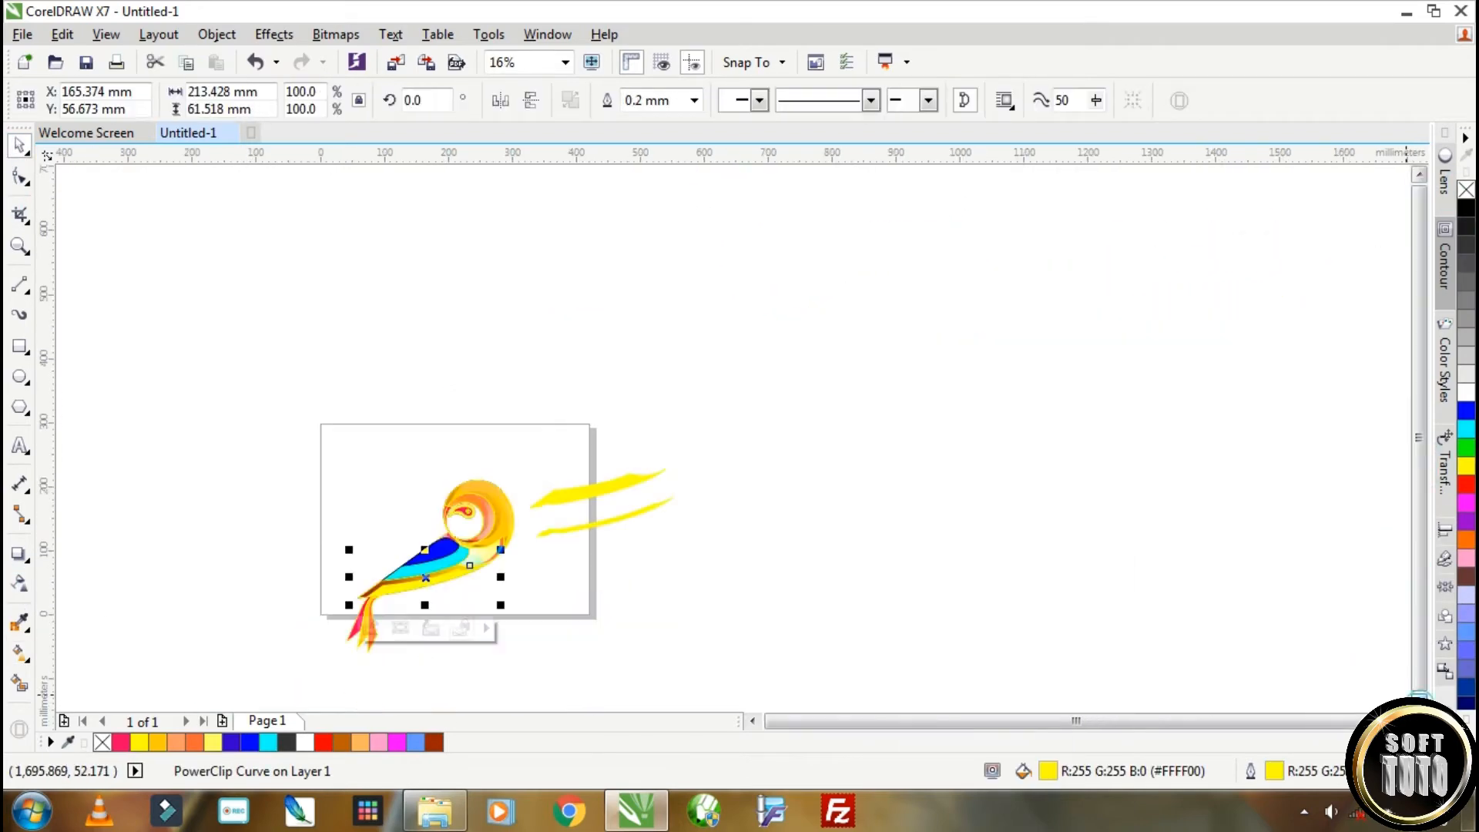
pyautogui.scroll(1, 462, 705)
pyautogui.click(773, 324)
pyautogui.click(1466, 392)
pyautogui.rightClick(1466, 190)
pyautogui.click(21, 587)
pyautogui.moveTo(701, 389); pyautogui.dragTo(724, 390)
pyautogui.press('space')
pyautogui.moveTo(694, 340); pyautogui.dragTo(504, 416)
# Step: Open the belly shape's PowerClip contents for editing and adjust the sliver's linear transparency
pyautogui.keyDown('ctrl'); pyautogui.click(294, 471); pyautogui.keyUp('ctrl')
pyautogui.click(20, 583)
pyautogui.moveTo(303, 478); pyautogui.dragTo(257, 499)
pyautogui.press('space')
pyautogui.click(317, 449)
pyautogui.press('g')
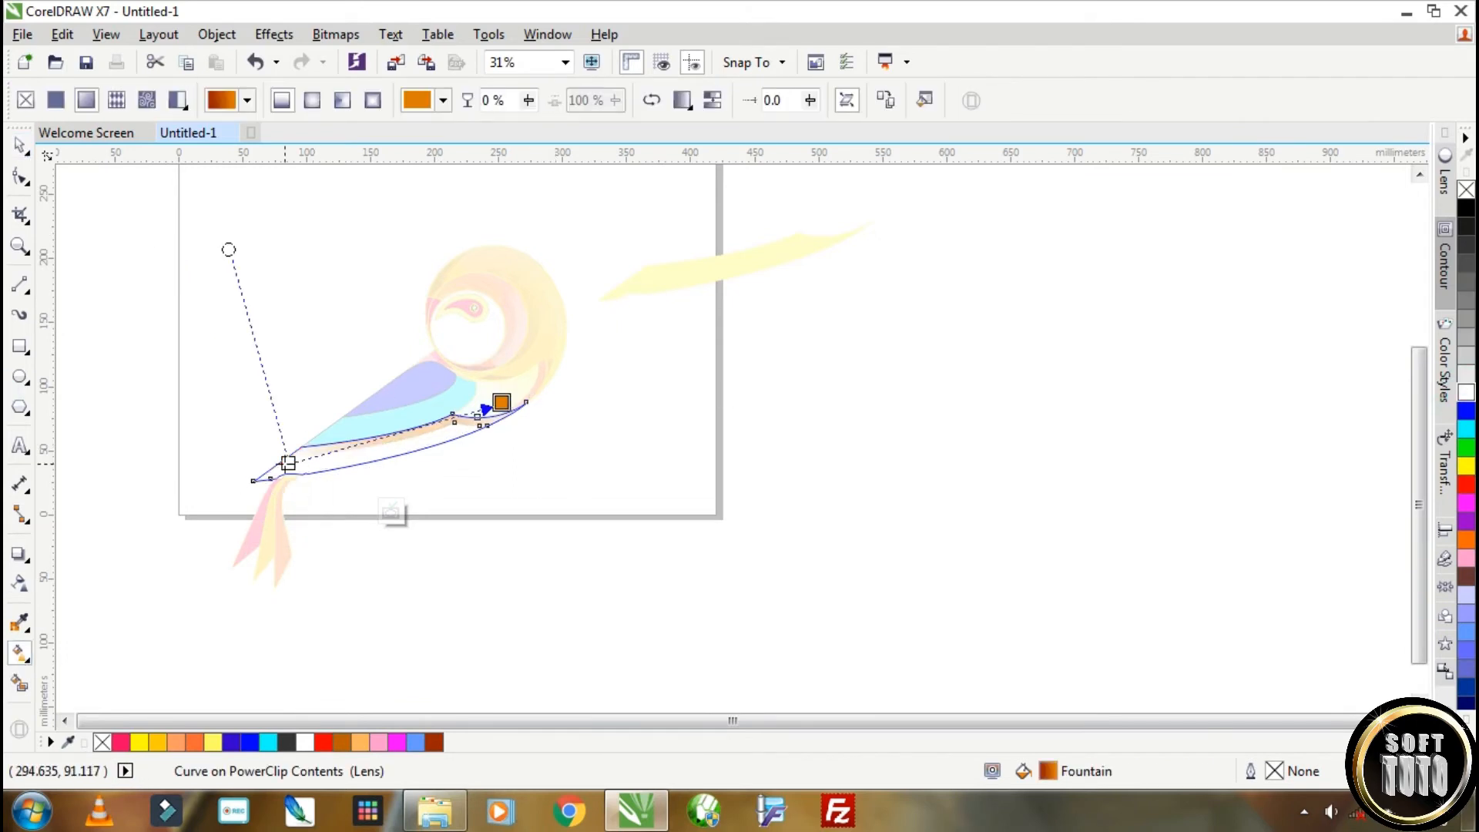
pyautogui.click(346, 466)
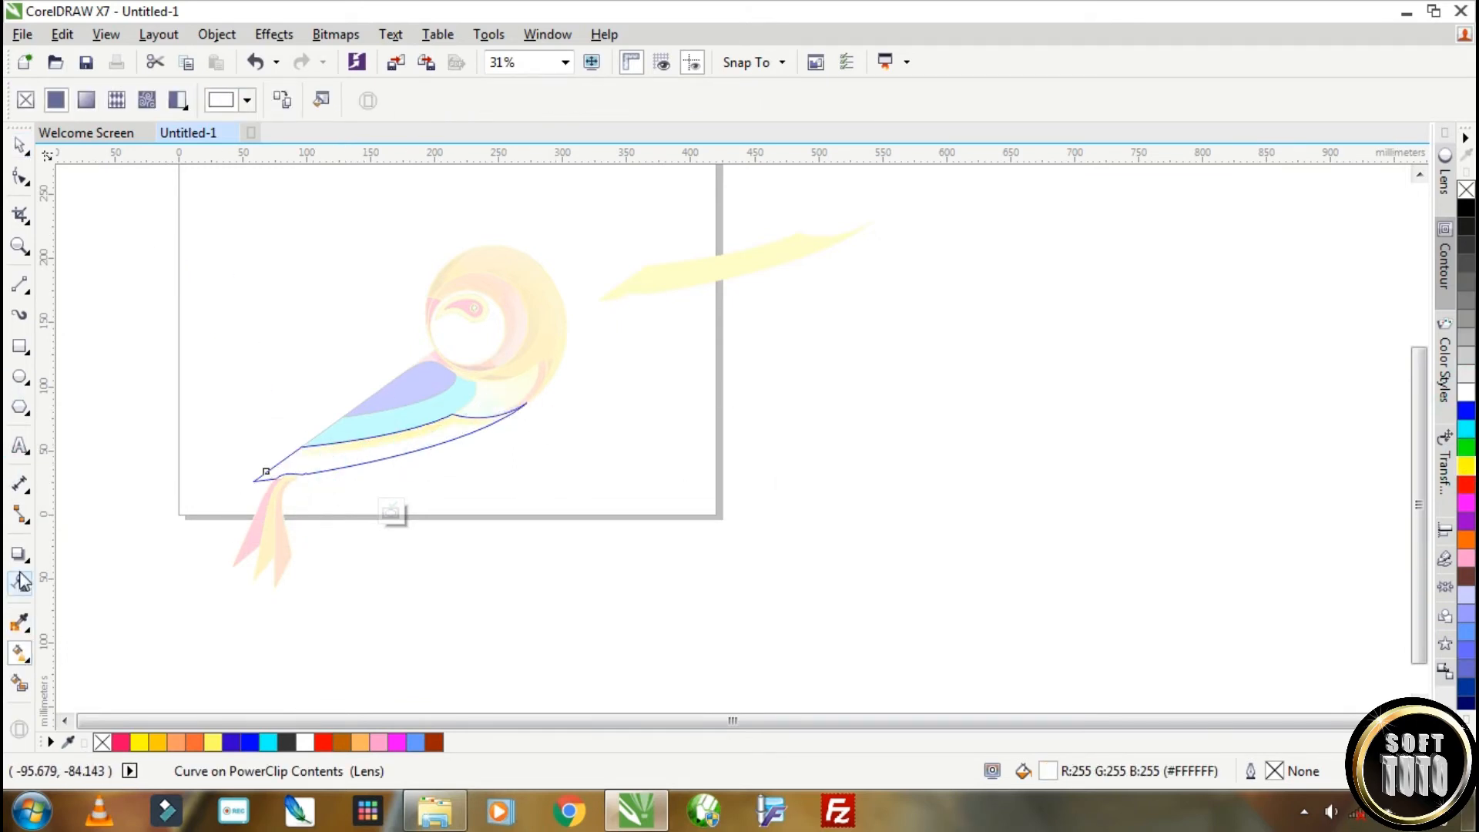
pyautogui.click(20, 145)
pyautogui.press('Escape')
pyautogui.click(417, 446)
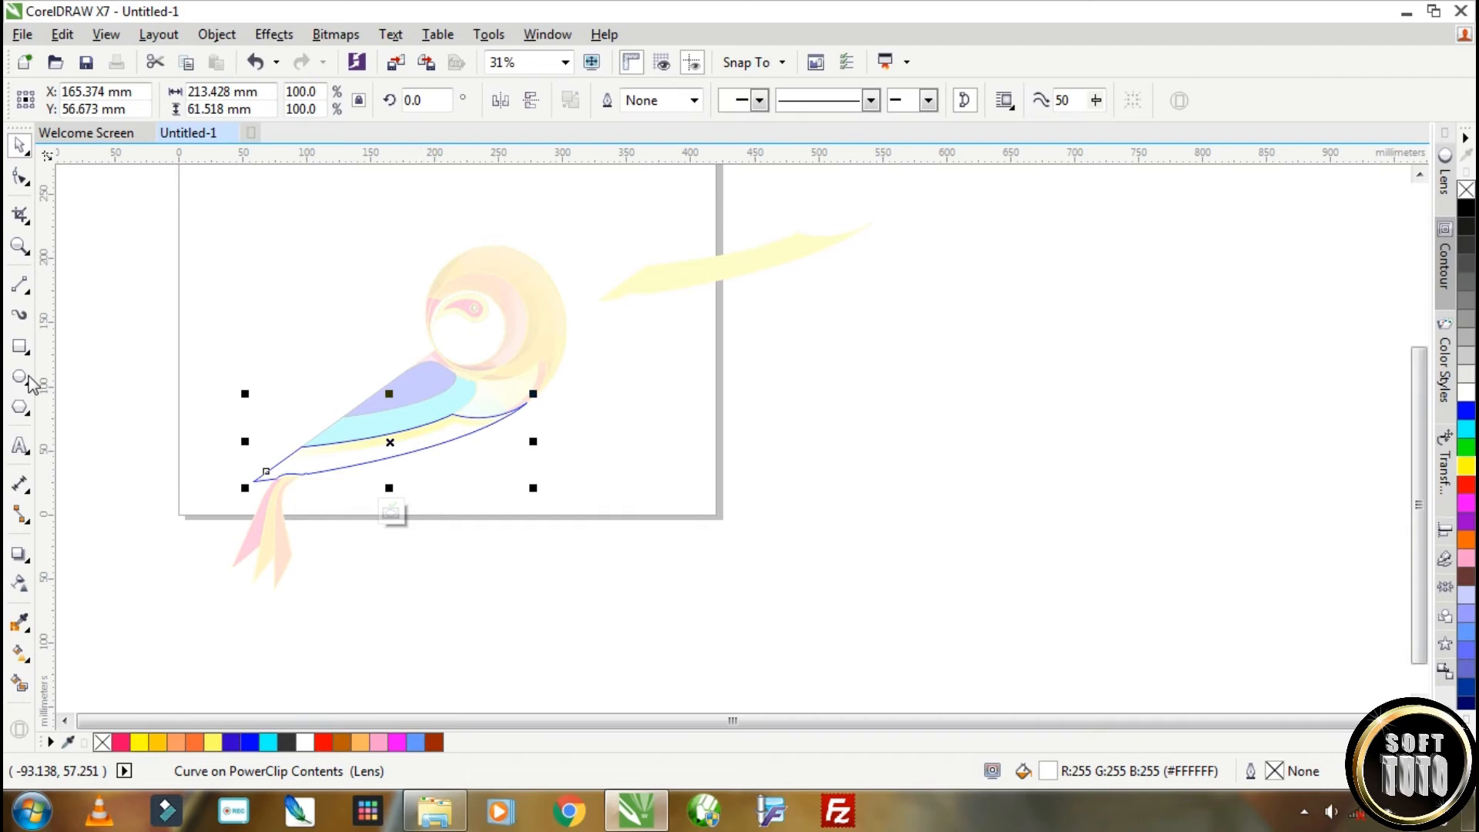
# Step: Draw an orange (#FF6600), outline-free ellipse about 117 × 45 mm across the belly's lower edge and apply a linear transparency fade
pyautogui.click(19, 377)
pyautogui.moveTo(323, 429); pyautogui.dragTo(472, 486)
pyautogui.click(1465, 465)
pyautogui.rightClick(1467, 190)
pyautogui.click(19, 583)
pyautogui.moveTo(291, 389); pyautogui.dragTo(331, 410)
# Step: Redirect the orange ellipse's linear transparency to fade upward at about 94.9°
pyautogui.click(20, 145)
pyautogui.click(392, 512)
pyautogui.scroll(2, 388, 462)
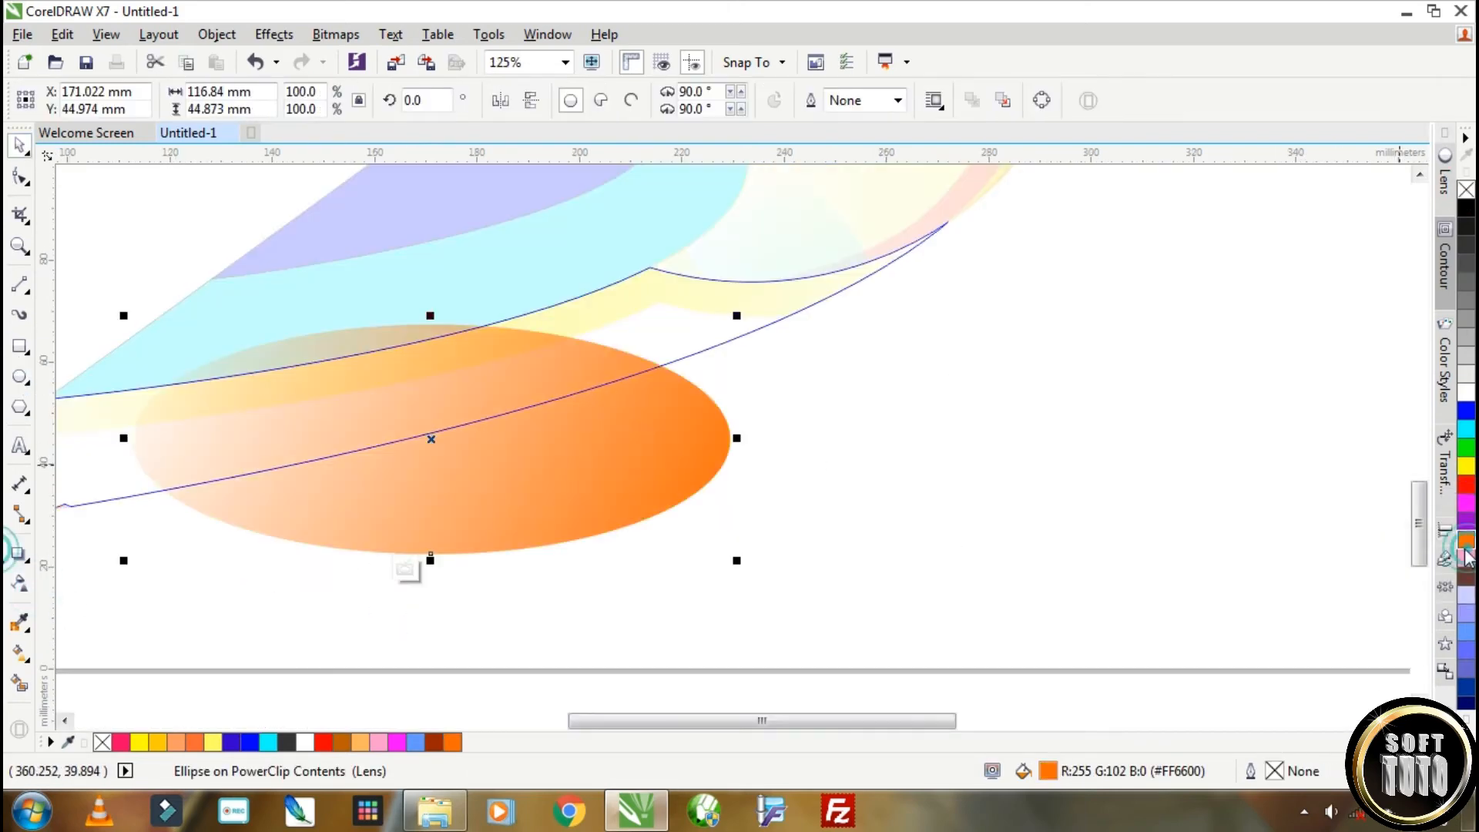
pyautogui.scroll(-2, 628, 522)
pyautogui.click(19, 583)
pyautogui.moveTo(665, 486); pyautogui.dragTo(604, 532)
pyautogui.moveTo(543, 437); pyautogui.dragTo(571, 380)
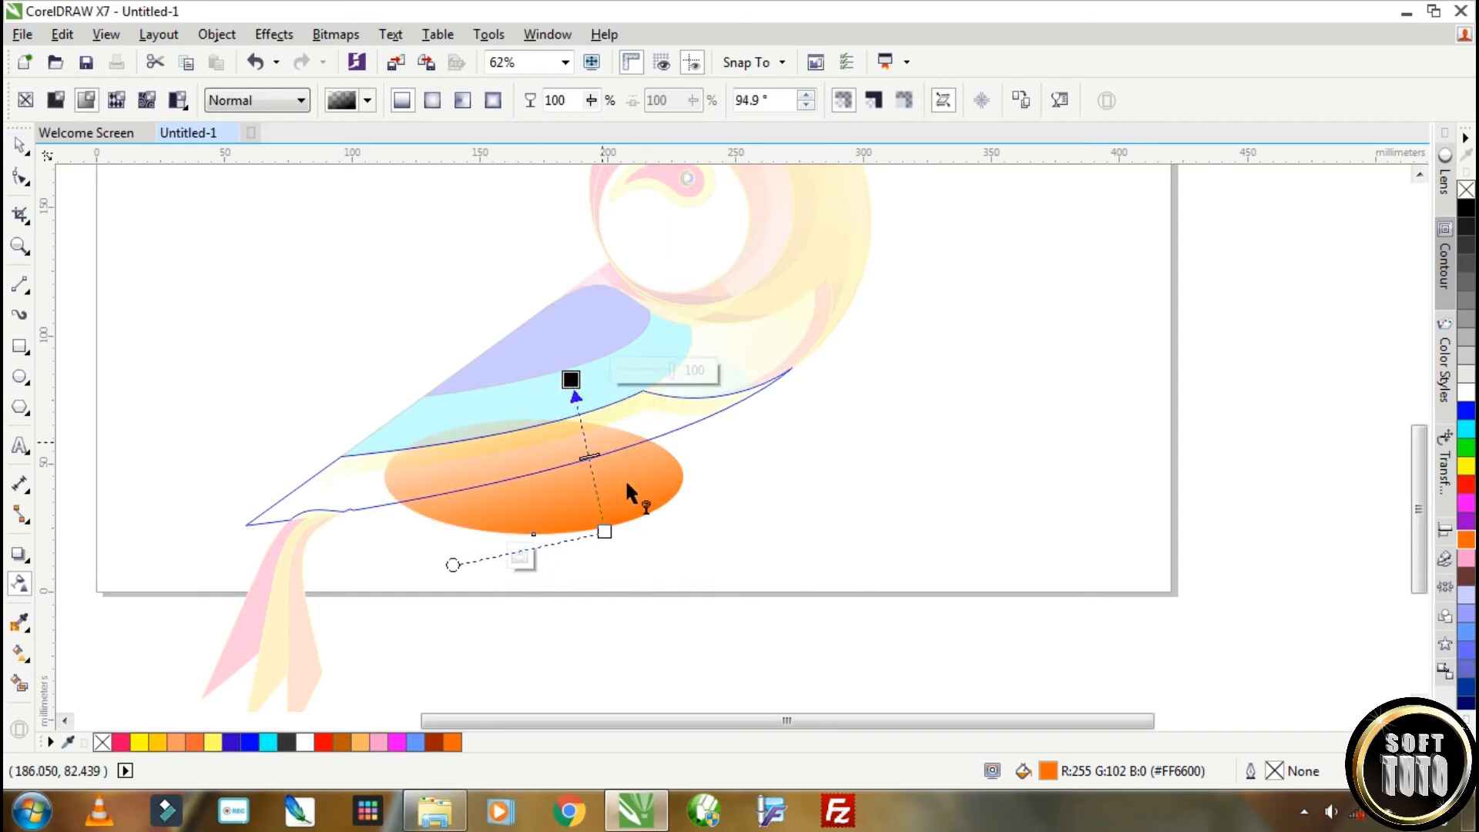
# Step: Tilt the orange ellipse's transparency fade and add a horizontally mirrored magenta (#FF00FF) copy over the belly's tail end
pyautogui.moveTo(605, 532); pyautogui.dragTo(724, 545)
pyautogui.press('space')
pyautogui.moveTo(635, 493); pyautogui.dragTo(488, 531)
pyautogui.rightClick(487, 531)
pyautogui.click(500, 100)
pyautogui.click(1467, 503)
# Step: Place a mirrored copy of the magenta ellipse at the belly's front tip, rotate it to about 346.7°, and finish editing the PowerClip
pyautogui.moveTo(300, 528); pyautogui.dragTo(651, 405)
pyautogui.rightClick(651, 404)
pyautogui.click(501, 100)
pyautogui.click(803, 373)
pyautogui.moveTo(895, 322); pyautogui.dragTo(930, 353)
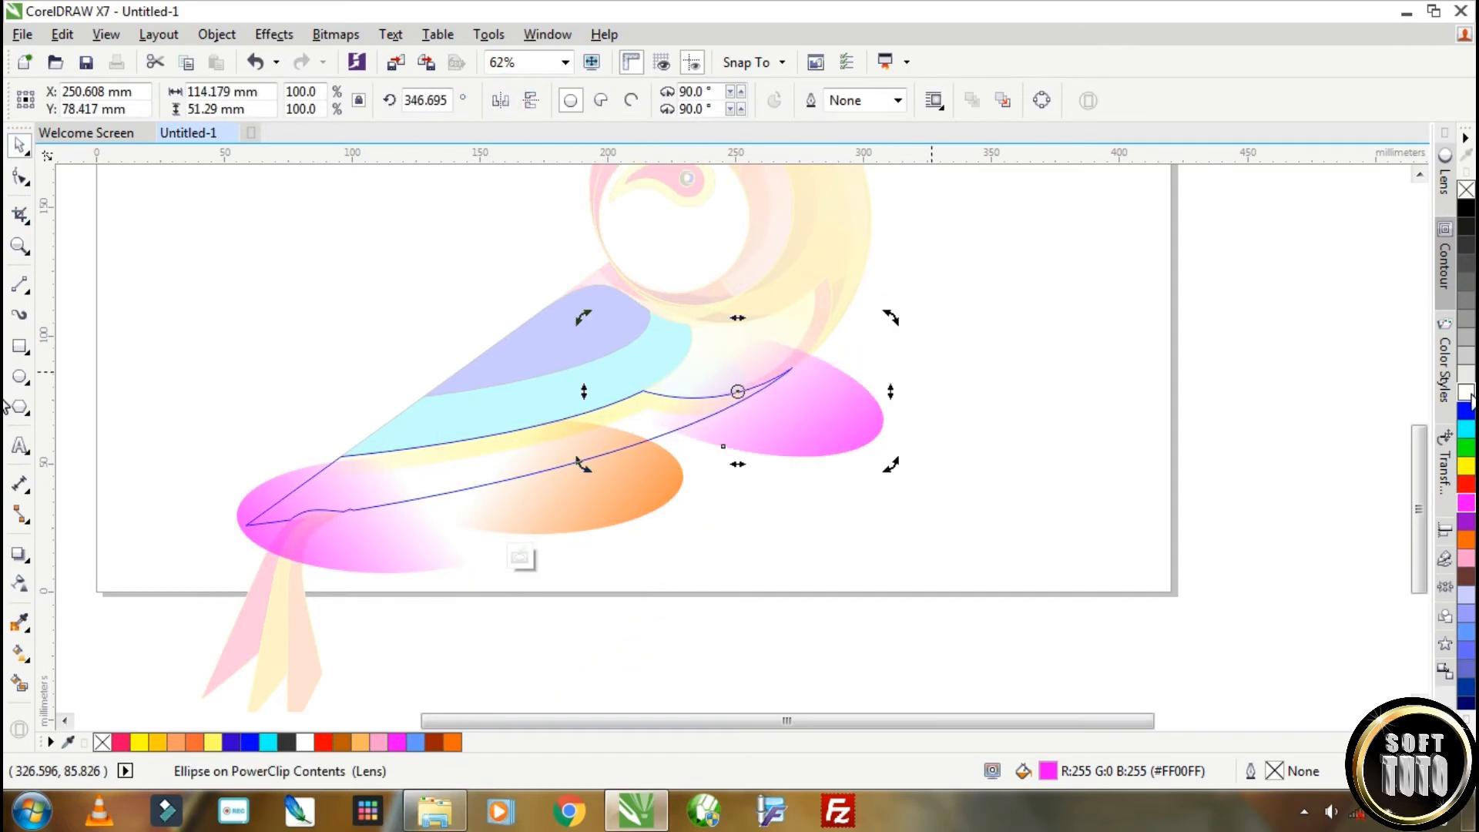
pyautogui.keyDown('ctrl'); pyautogui.click(1021, 389); pyautogui.keyUp('ctrl')
pyautogui.scroll(-1, 718, 490)
# Step: Reopen the belly's PowerClip contents and duplicate the orange ellipse towards the belly's front end
pyautogui.click(718, 486)
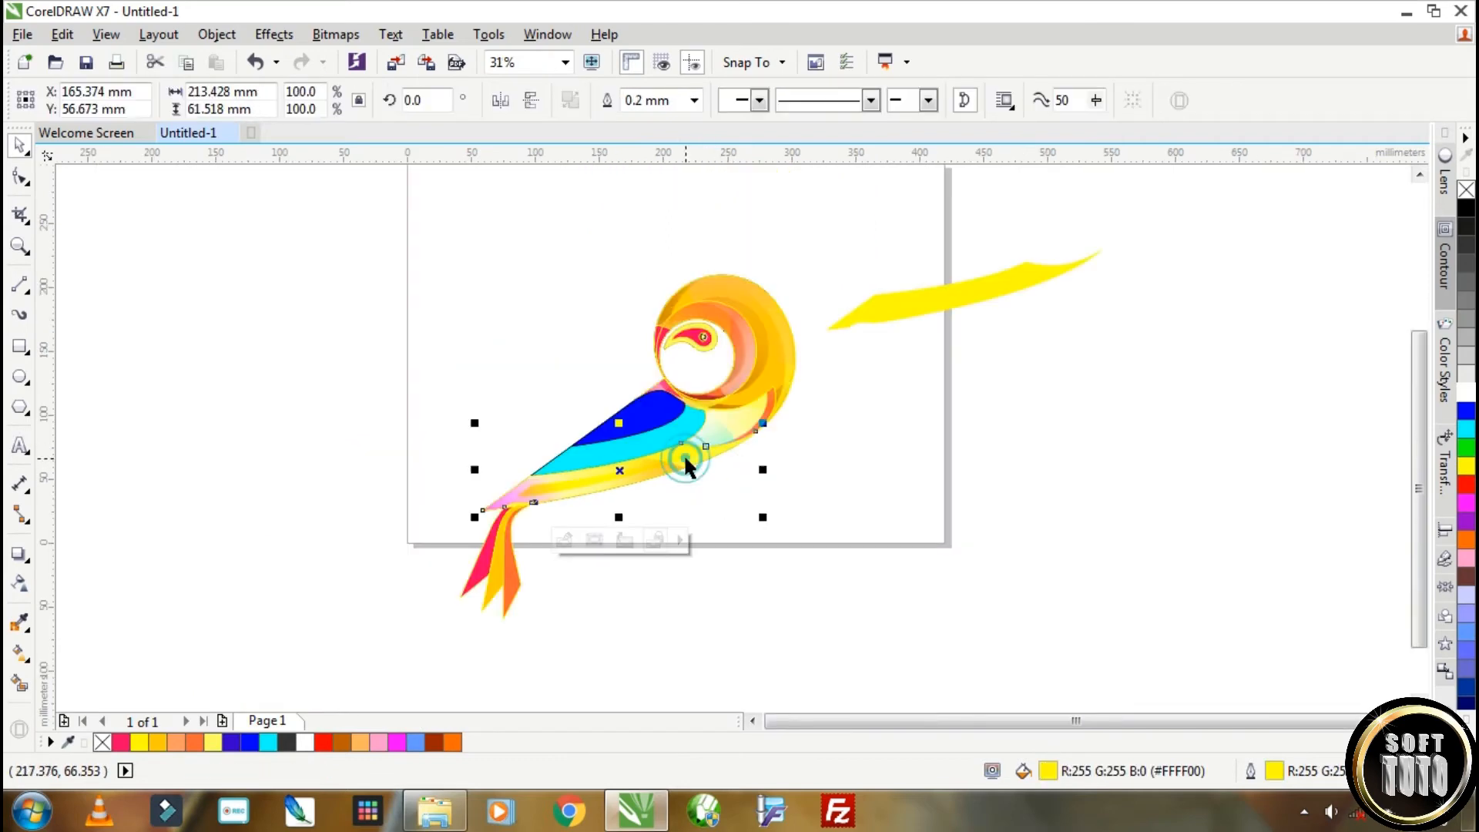
pyautogui.scroll(2, 685, 454)
pyautogui.keyDown('ctrl'); pyautogui.click(685, 454); pyautogui.keyUp('ctrl')
pyautogui.moveTo(699, 541); pyautogui.dragTo(950, 456)
pyautogui.rightClick(950, 456)
pyautogui.keyDown('ctrl'); pyautogui.click(1208, 410); pyautogui.keyUp('ctrl')
# Step: Edit the belly's PowerClip contents again, shifting an ellipse back along the belly and scaling it down
pyautogui.keyDown('ctrl'); pyautogui.click(657, 481); pyautogui.keyUp('ctrl')
pyautogui.moveTo(802, 515); pyautogui.dragTo(668, 536)
pyautogui.moveTo(693, 640); pyautogui.dragTo(630, 599)
pyautogui.keyDown('ctrl'); pyautogui.click(1087, 601); pyautogui.keyUp('ctrl')
pyautogui.scroll(-2, 1083, 524)
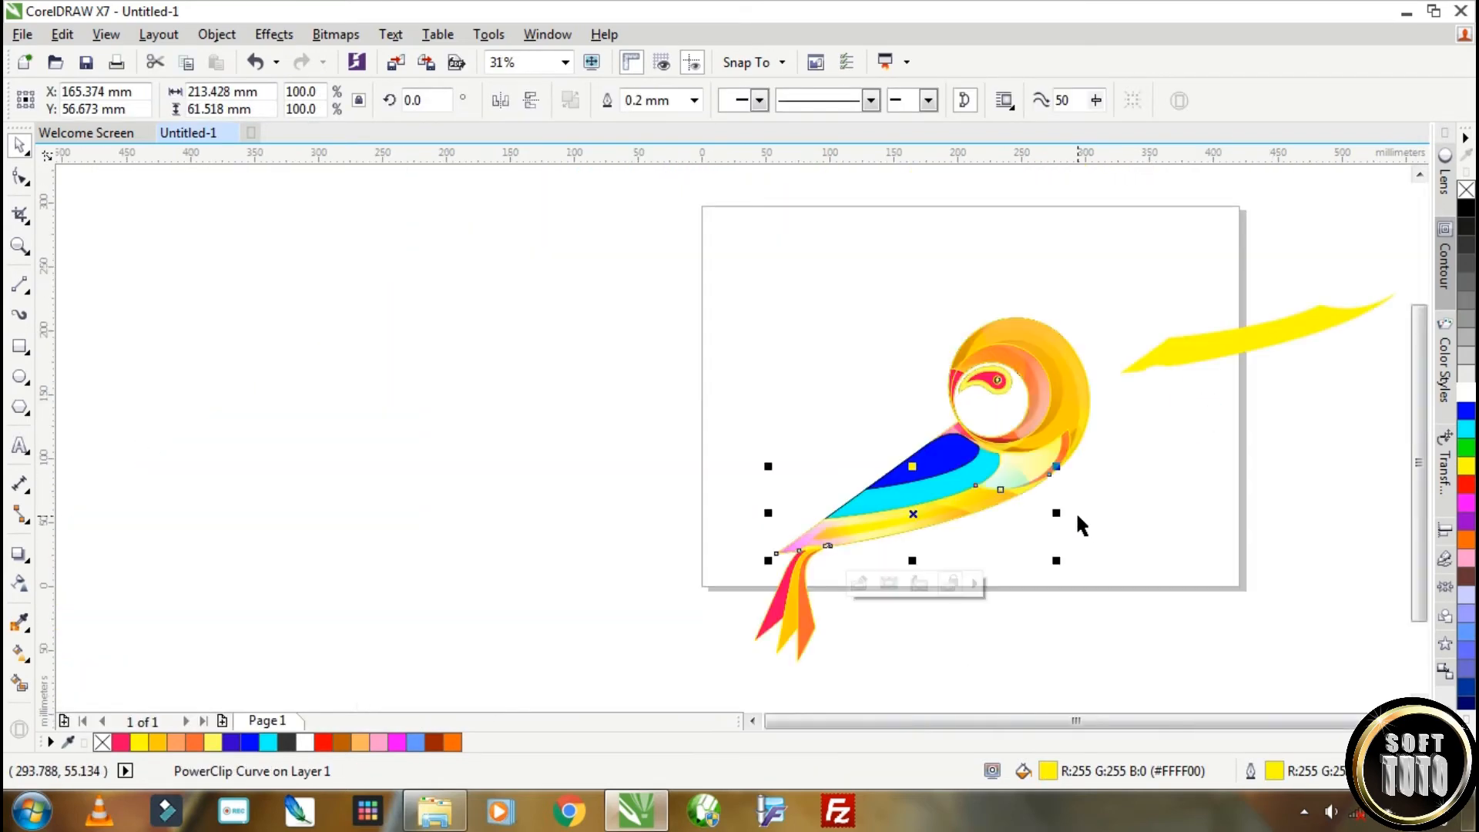
# Step: Copy the cyan wing shape outside the page and trim it with an offset duplicate into a lower-edge sliver
pyautogui.click(1039, 548)
pyautogui.rightClick(560, 463)
pyautogui.moveTo(939, 485); pyautogui.dragTo(556, 454)
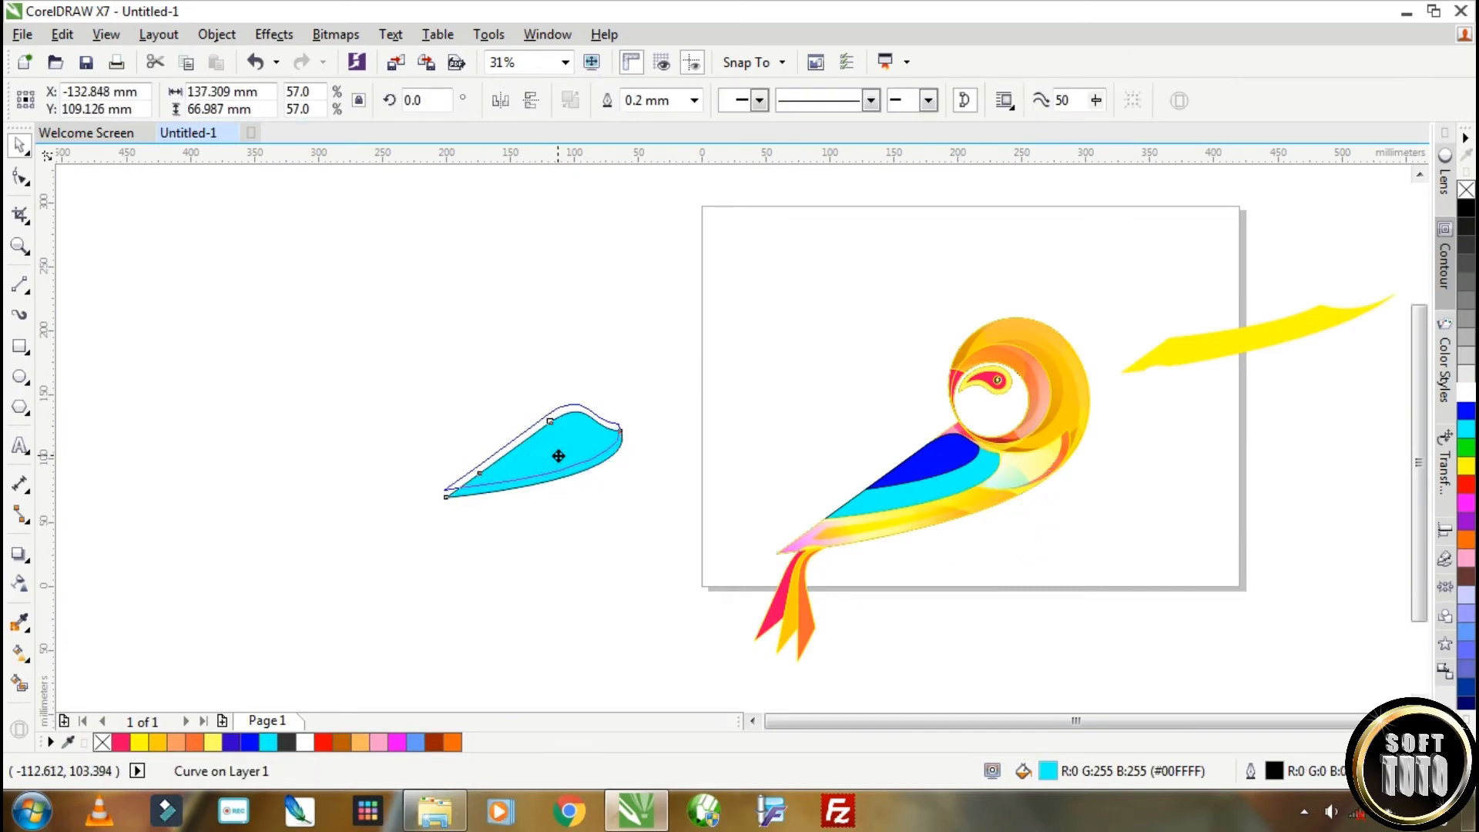
pyautogui.keyDown('shift'); pyautogui.click(594, 465); pyautogui.keyUp('shift')
pyautogui.click(639, 101)
# Step: Trim another offset duplicate of the cyan wing copy into a thin upper-edge sliver and move the leftover shape aside
pyautogui.moveTo(549, 432); pyautogui.dragTo(503, 328)
pyautogui.rightClick(503, 329)
pyautogui.scroll(2, 538, 319)
pyautogui.keyDown('shift'); pyautogui.click(594, 279); pyautogui.keyUp('shift')
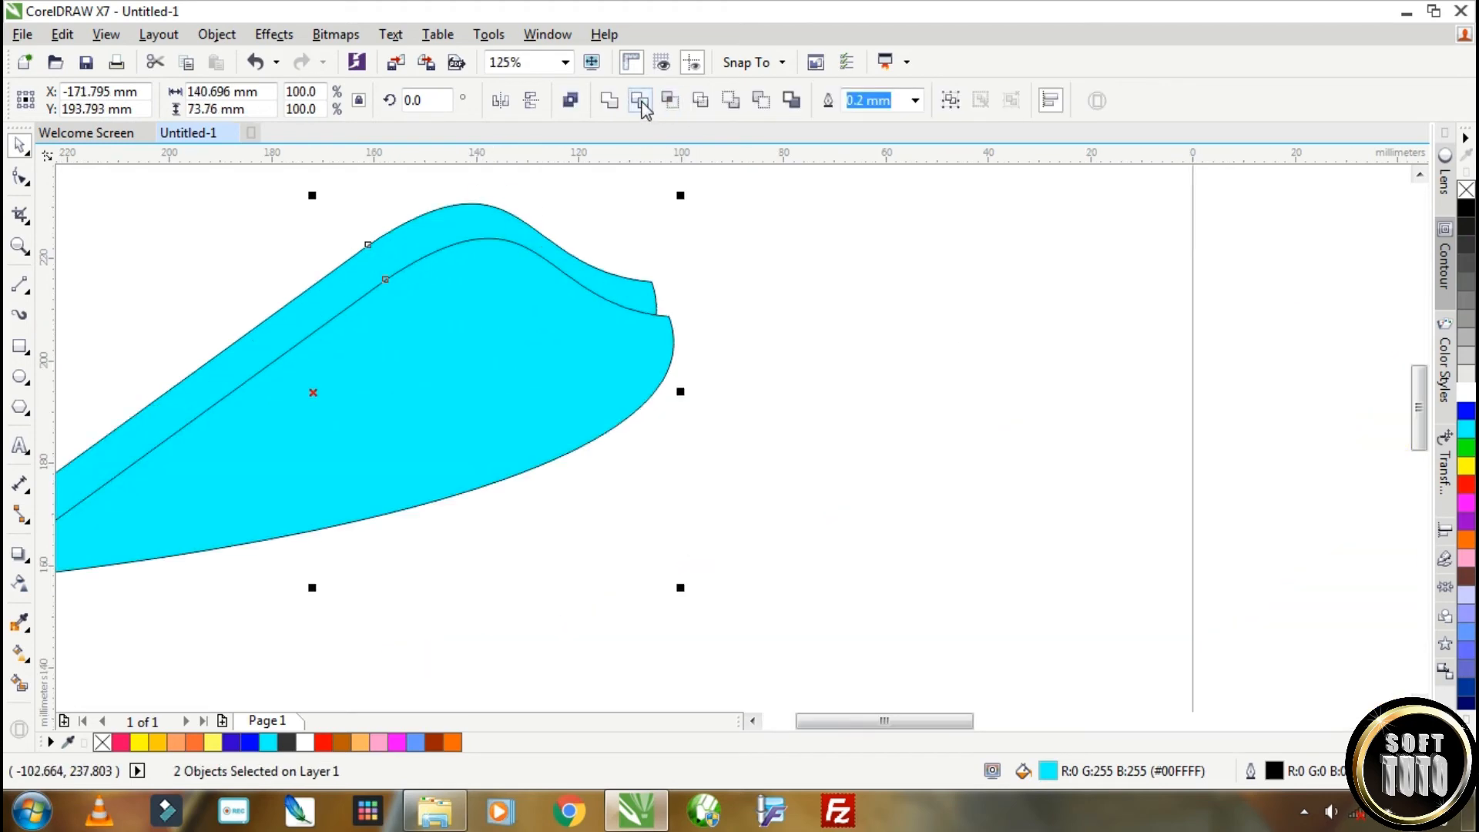
pyautogui.click(640, 102)
pyautogui.scroll(-2, 748, 251)
pyautogui.moveTo(663, 300); pyautogui.dragTo(504, 444)
# Step: Give the cyan wing's upper-edge sliver a linear fountain fill with white ends and a cyan middle stop
pyautogui.click(674, 248)
pyautogui.click(20, 652)
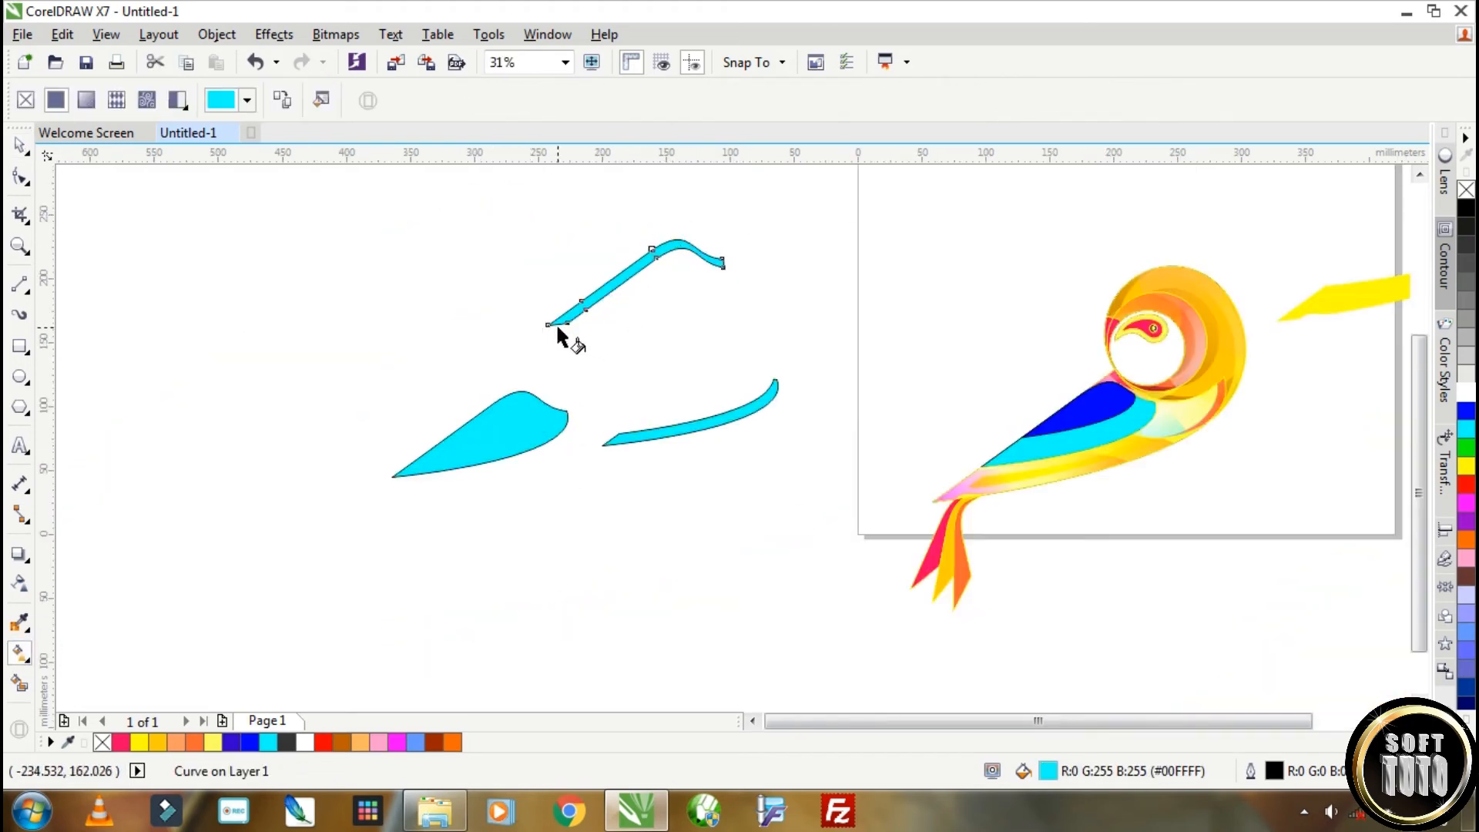
pyautogui.moveTo(555, 320); pyautogui.dragTo(732, 236)
pyautogui.moveTo(1469, 485); pyautogui.dragTo(555, 325)
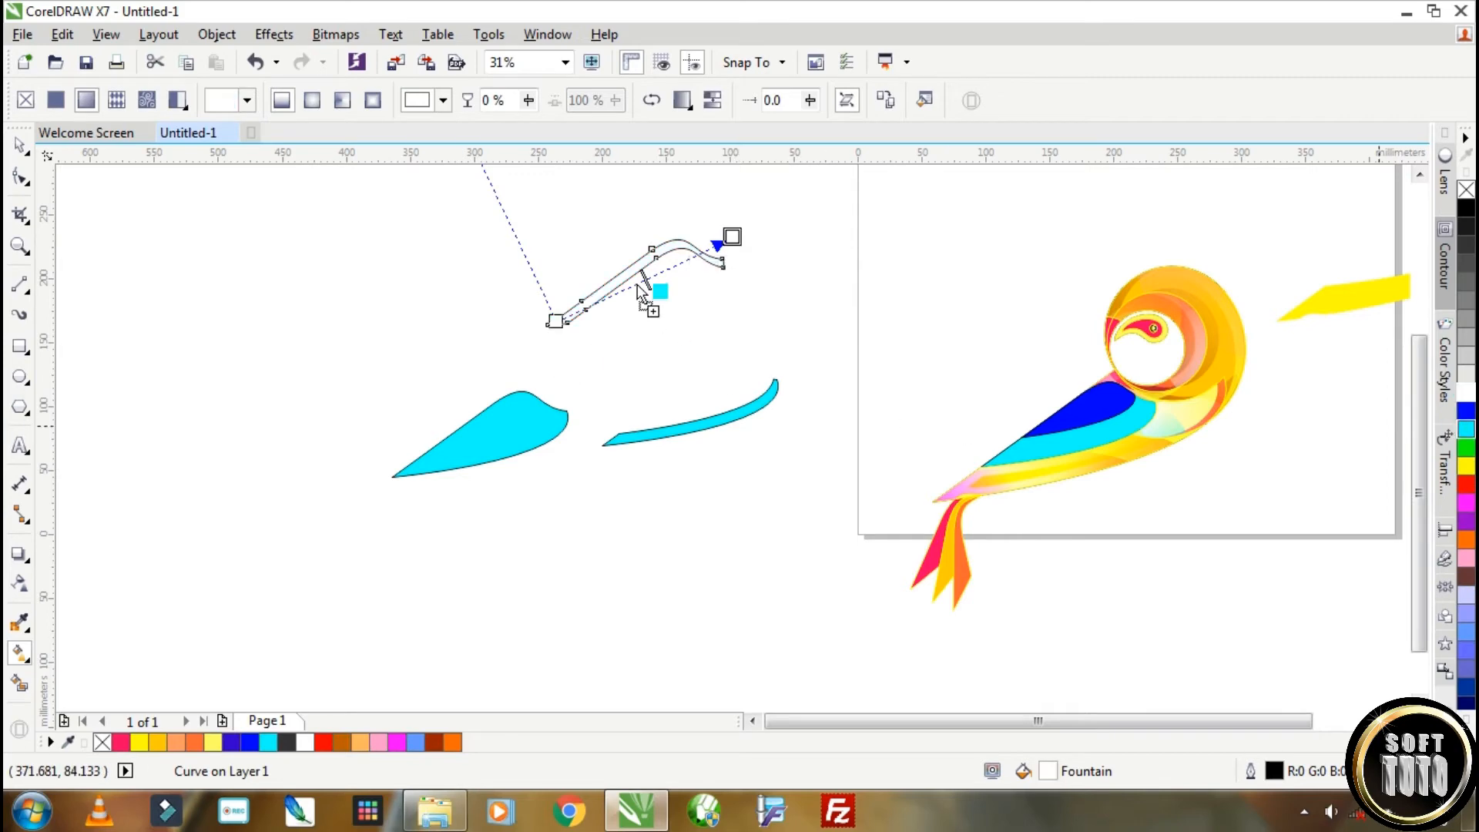
pyautogui.moveTo(637, 285); pyautogui.dragTo(635, 283)
# Step: Remove the upper-edge sliver's outline and PowerClip it inside the cyan wing shape
pyautogui.click(20, 146)
pyautogui.rightClick(1467, 189)
pyautogui.hotkey('ctrl', '1')
pyautogui.click(1044, 439)
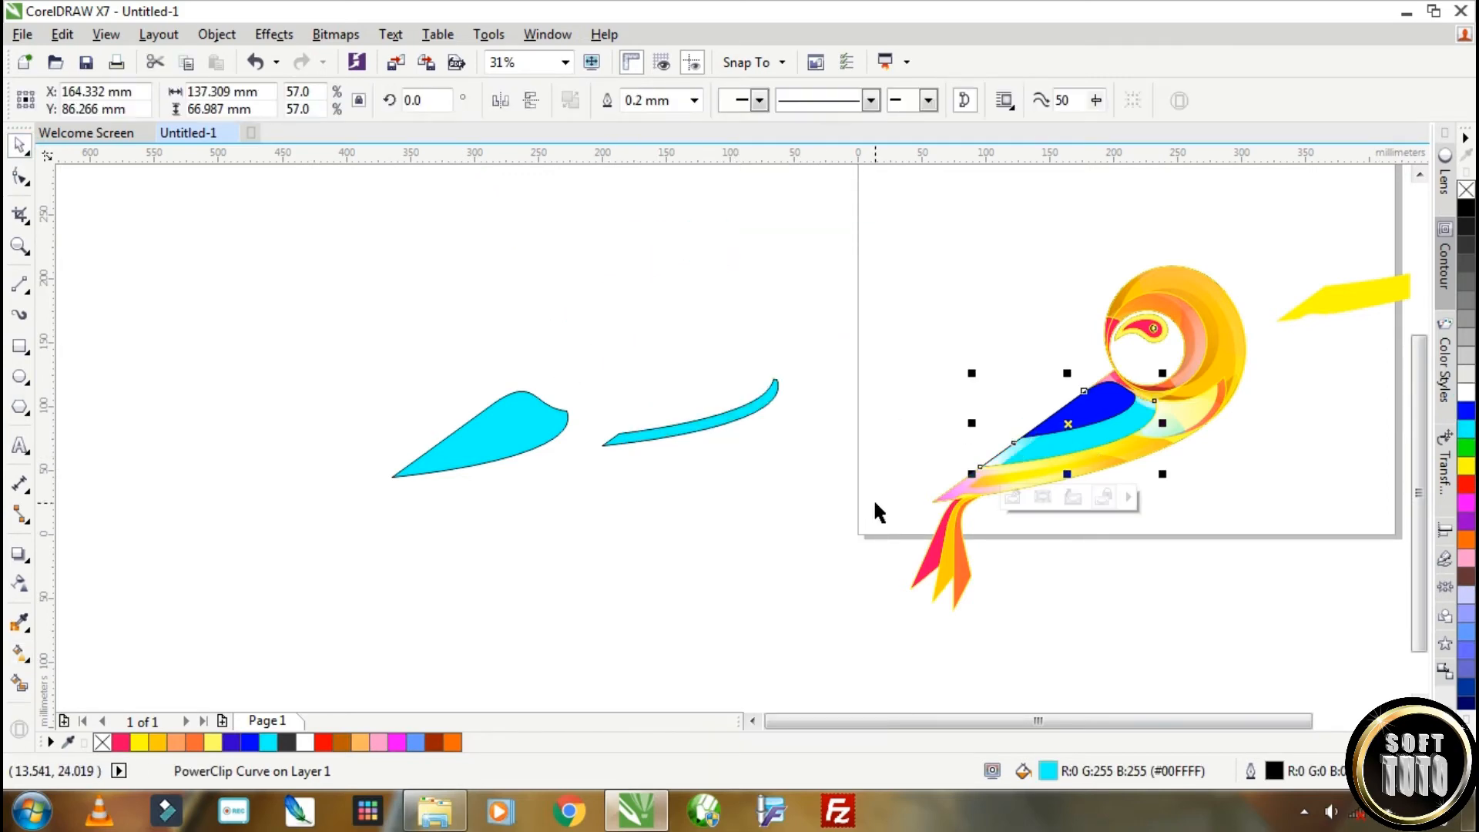
# Step: Give the lower-edge sliver an outline-free linear fountain fill running from blue through cyan to white
pyautogui.click(1467, 416)
pyautogui.press('g')
pyautogui.moveTo(620, 443); pyautogui.dragTo(807, 380)
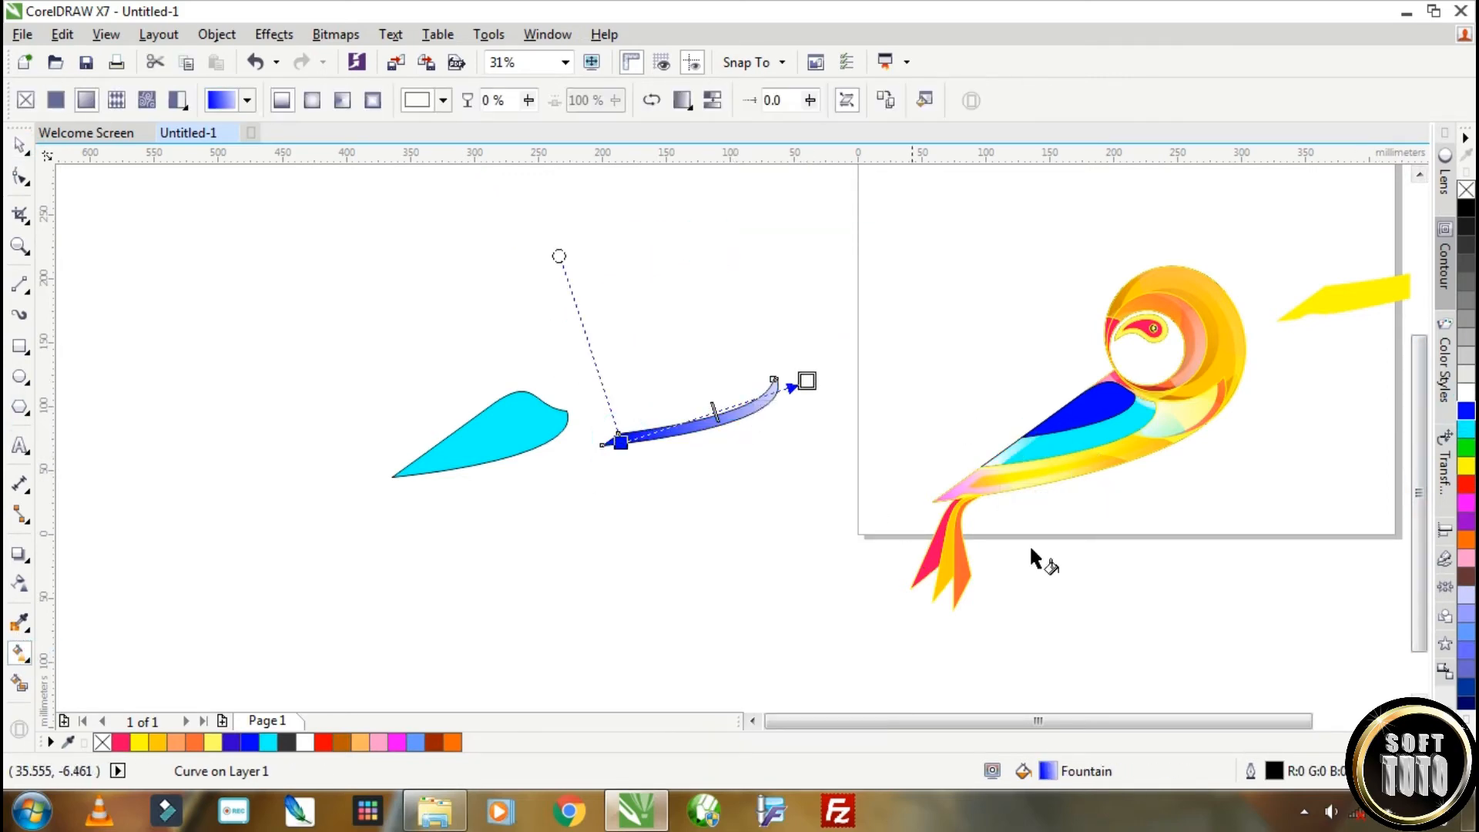
pyautogui.click(23, 148)
pyautogui.rightClick(696, 423)
# Step: Apply a linear transparency to the blue-to-cyan sliver and PowerClip it inside the cyan wing shape
pyautogui.click(31, 590)
pyautogui.moveTo(680, 429); pyautogui.dragTo(631, 442)
pyautogui.click(23, 148)
pyautogui.rightClick(711, 420)
pyautogui.click(781, 237)
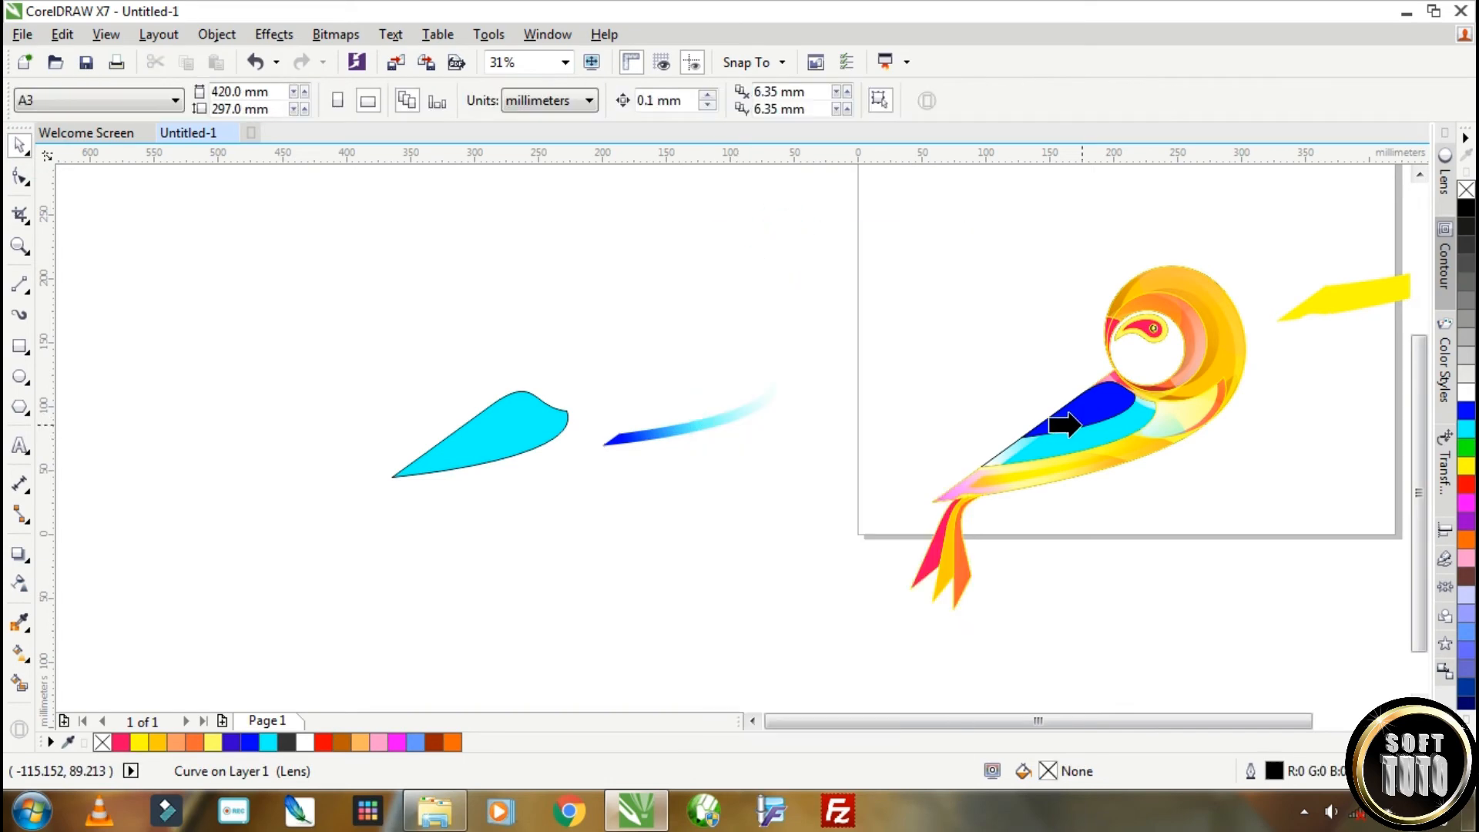
pyautogui.click(1063, 423)
# Step: Open the cyan wing's PowerClip contents and align the blue-to-cyan sliver with the wing's lower edge
pyautogui.click(1036, 495)
pyautogui.scroll(5, 1067, 447)
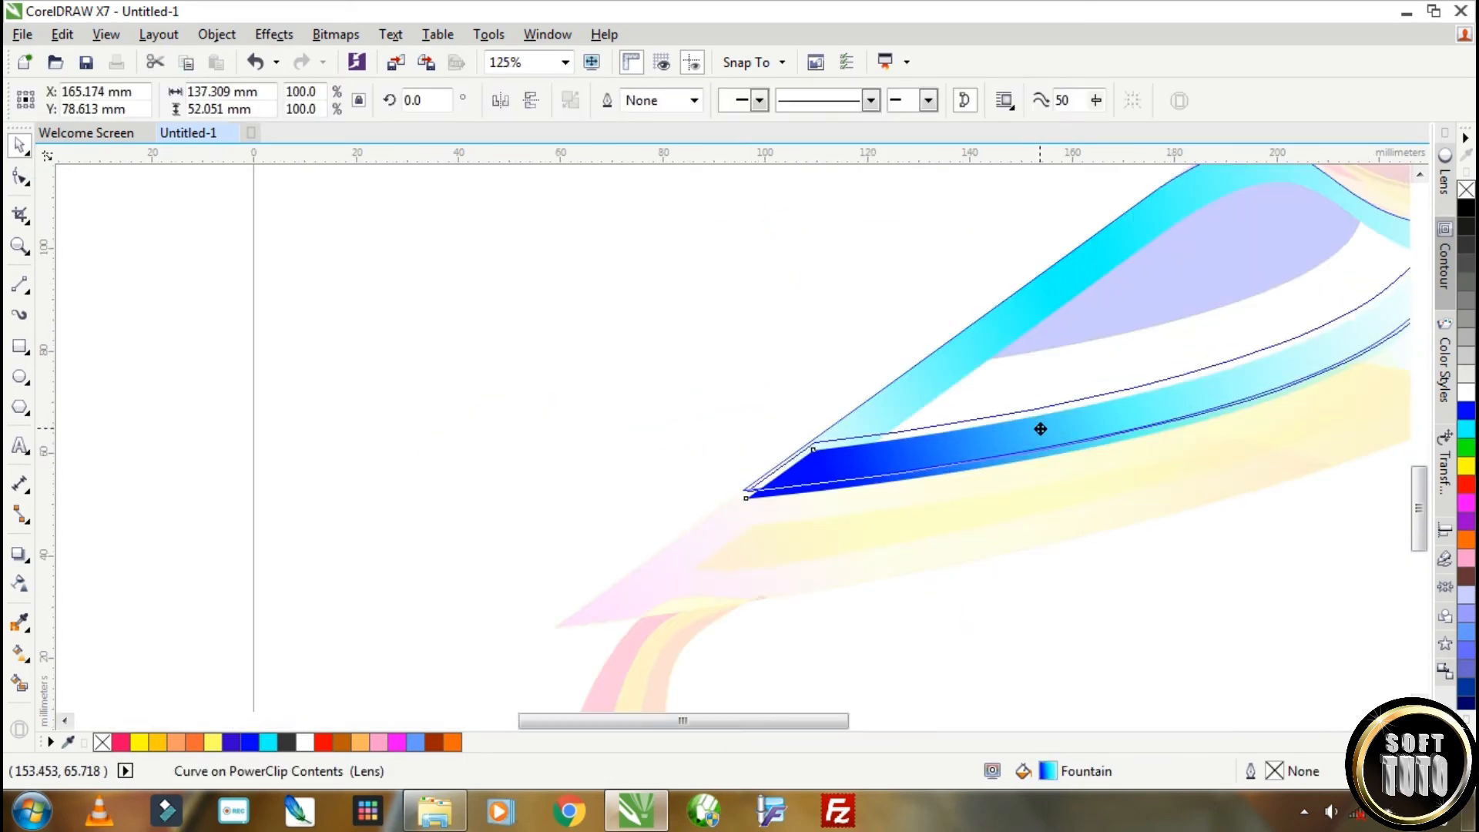
pyautogui.moveTo(1039, 428); pyautogui.dragTo(948, 376)
pyautogui.scroll(-2, 975, 394)
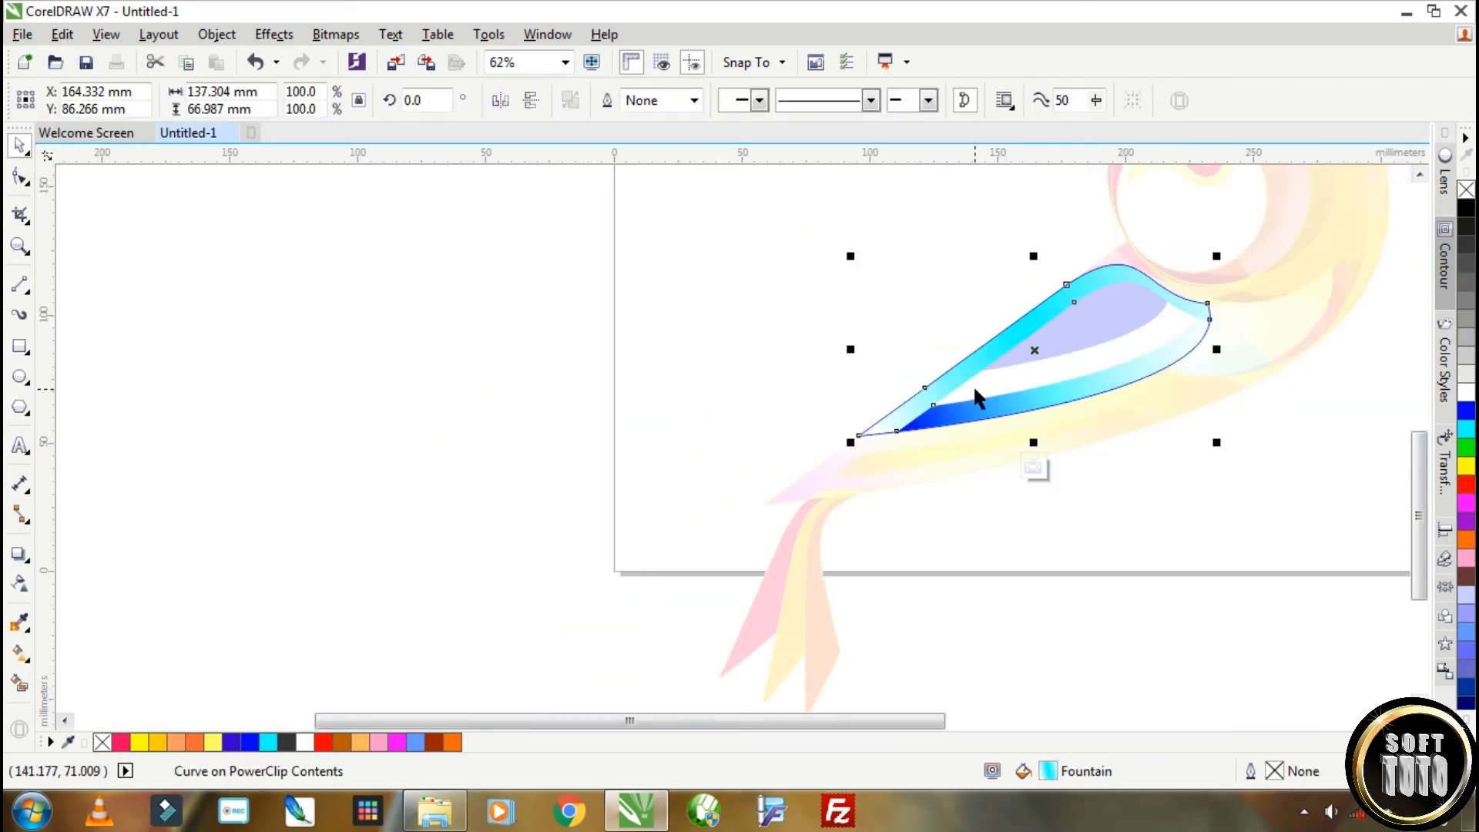
# Step: Draw a white ellipse about 112 × 52 mm across the wing and fade it with a linear transparency at about -57.8°
pyautogui.click(19, 377)
pyautogui.moveTo(898, 312); pyautogui.dragTo(1185, 447)
pyautogui.click(1466, 393)
pyautogui.click(20, 583)
pyautogui.moveTo(1001, 332); pyautogui.dragTo(1174, 463)
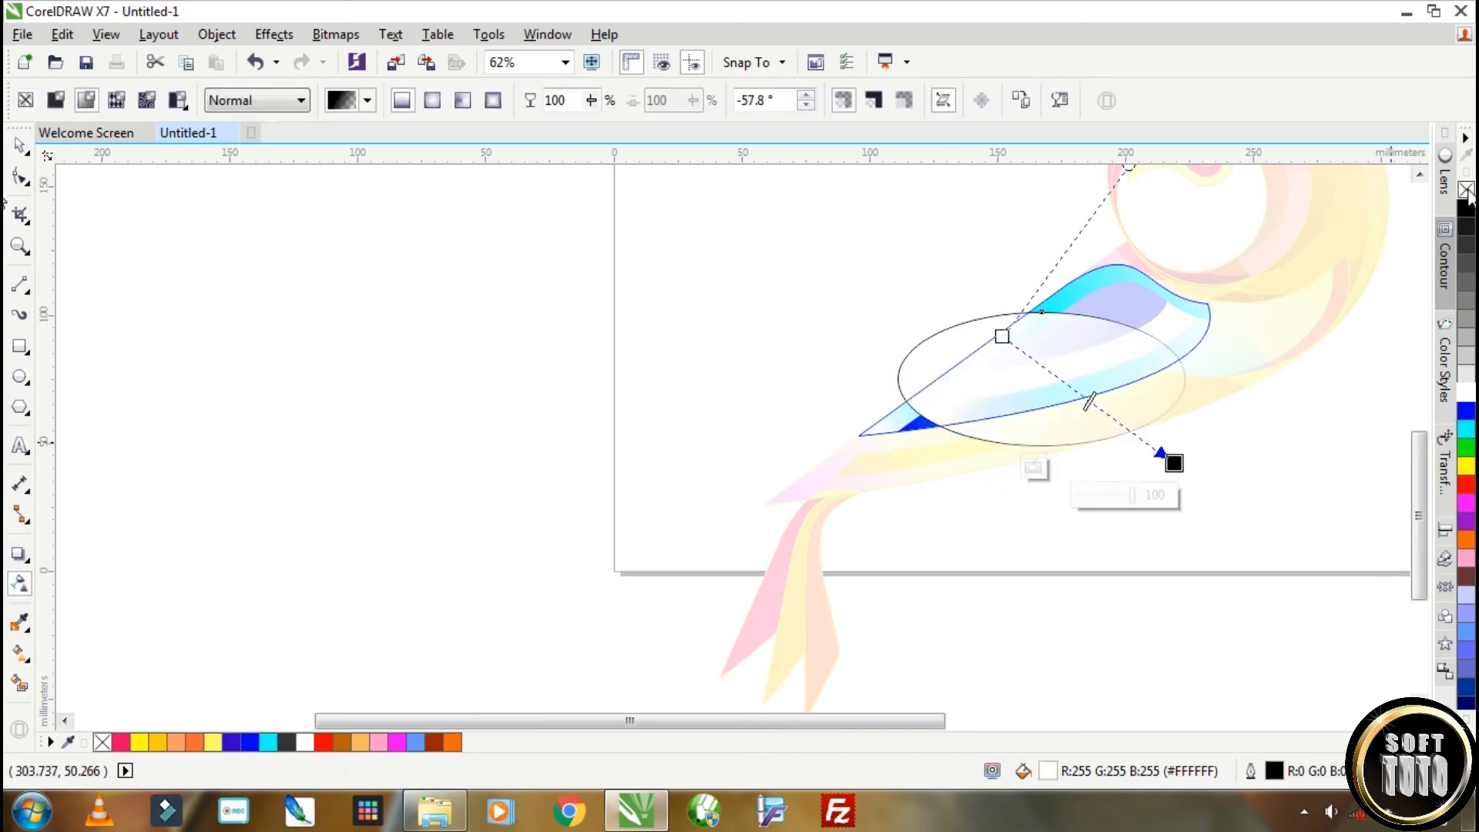
# Step: Duplicate the outline-free ellipse onto the wing's upper front, recolour it azure, and redirect its linear transparency
pyautogui.press('space')
pyautogui.moveTo(1035, 397); pyautogui.dragTo(1154, 312)
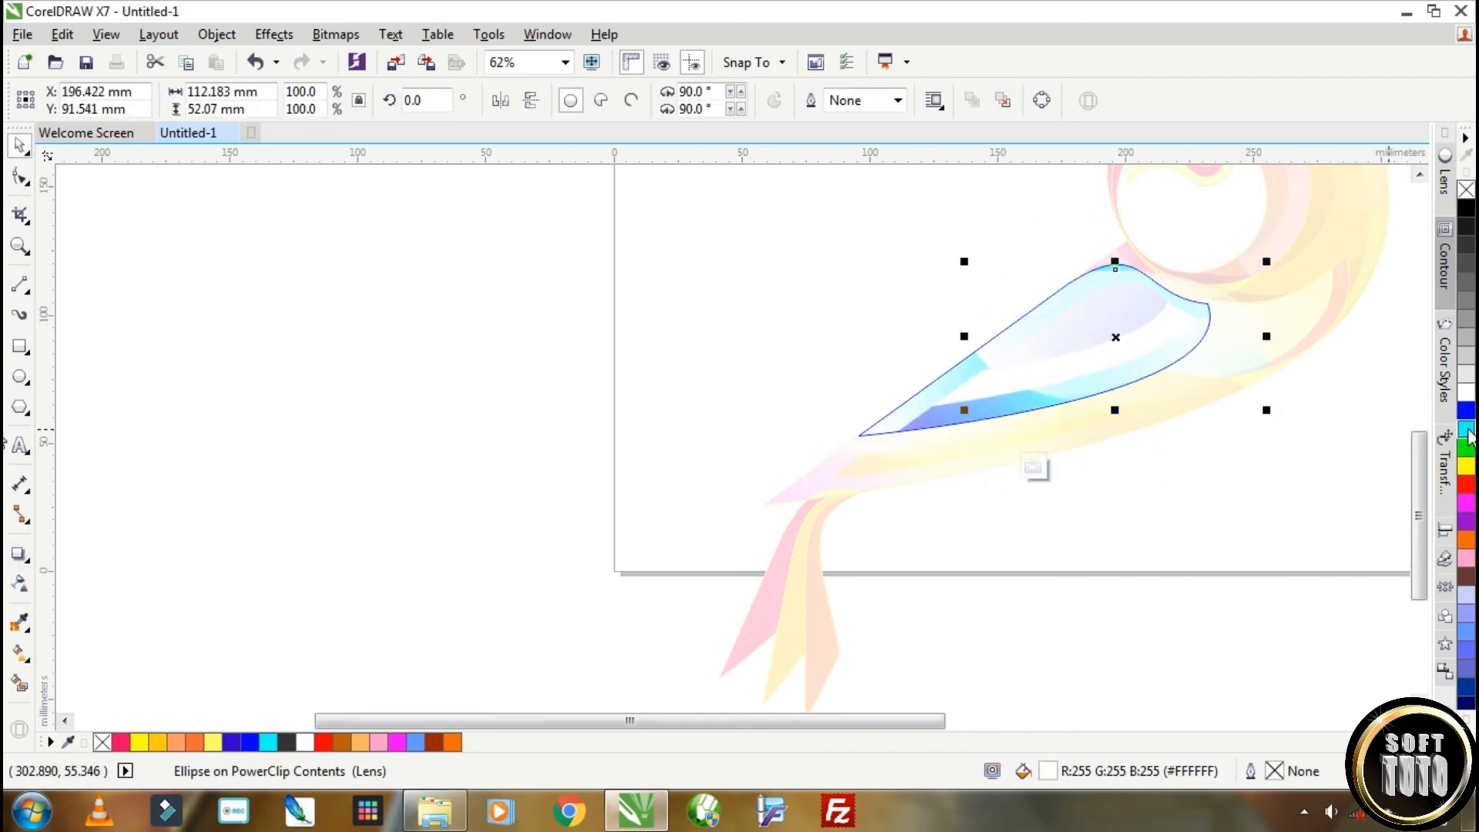
pyautogui.click(1466, 541)
pyautogui.press('space')
pyautogui.moveTo(1241, 416); pyautogui.dragTo(1243, 342)
pyautogui.press('space')
pyautogui.click(1467, 429)
pyautogui.click(1385, 447)
pyautogui.click(452, 366)
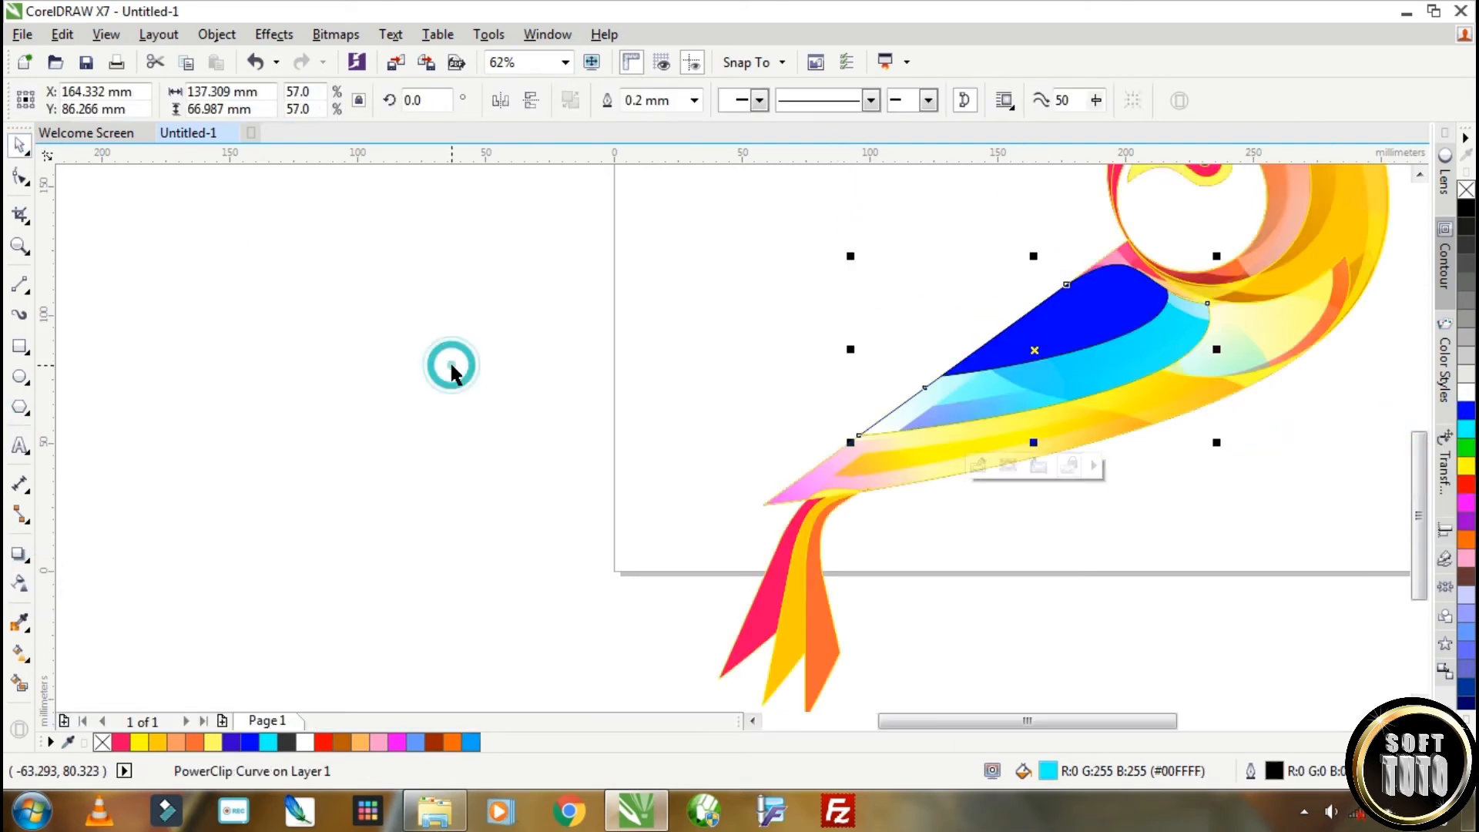
# Step: Return to the wing's PowerClip contents, add a smaller white version of the azure ellipse near the front, and finish editing
pyautogui.hotkey('ctrl', 'z')
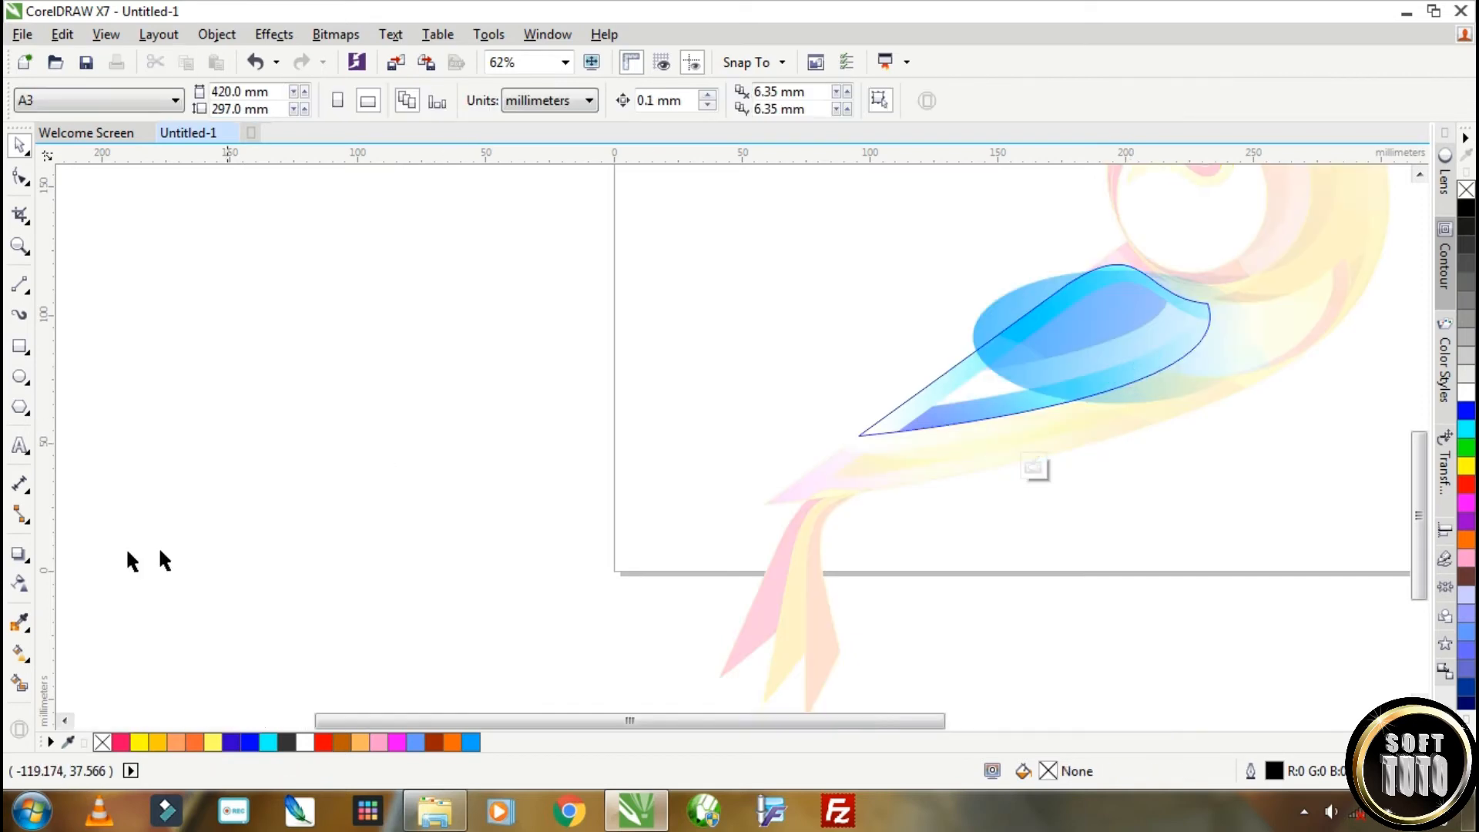
pyautogui.click(1098, 359)
pyautogui.moveTo(1267, 262); pyautogui.dragTo(1218, 308)
pyautogui.moveTo(1125, 344); pyautogui.dragTo(1111, 370)
pyautogui.click(1466, 389)
pyautogui.click(1033, 467)
pyautogui.scroll(-2, 846, 524)
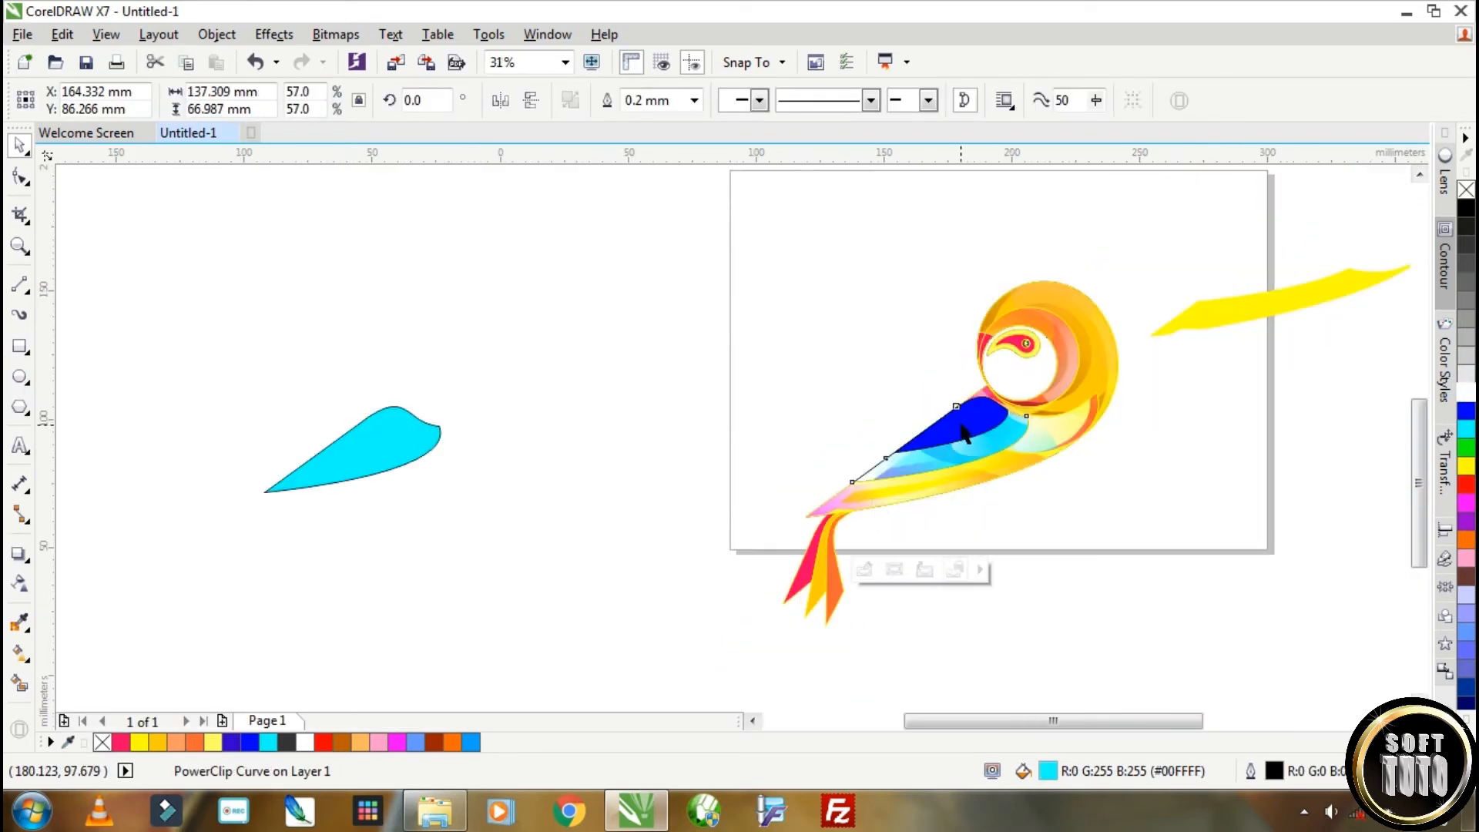
# Step: Copy the blue feather beside the bird and trim offset duplicates into slivers along its lower and upper edges
pyautogui.scroll(2, 727, 350)
pyautogui.click(727, 351)
pyautogui.moveTo(704, 343); pyautogui.dragTo(606, 337)
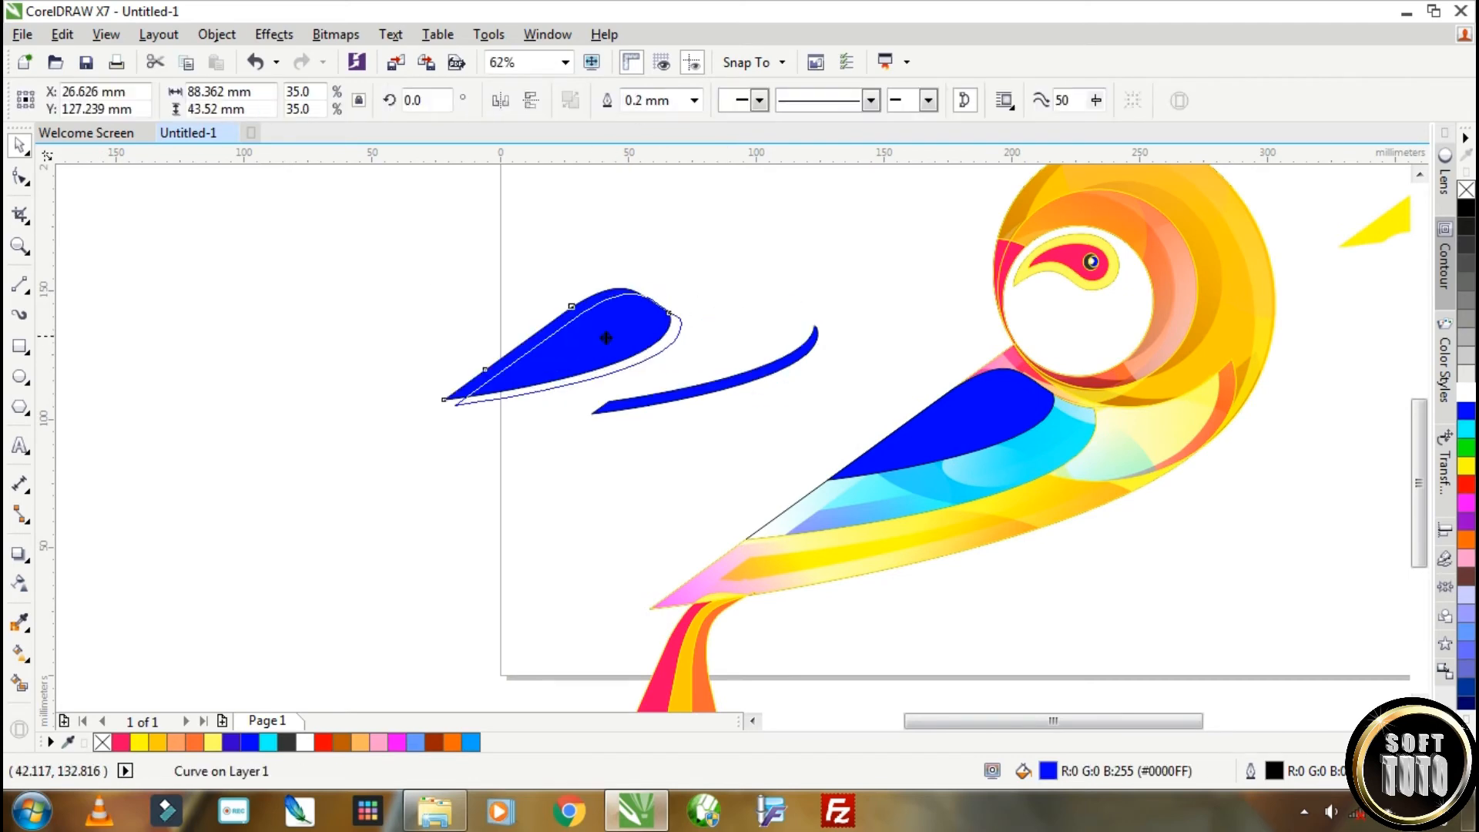
pyautogui.press('Escape')
# Step: Give the blue feather's upper-edge sliver a linear fountain fill from cyan to white
pyautogui.click(568, 317)
pyautogui.moveTo(505, 382); pyautogui.dragTo(645, 288)
pyautogui.click(19, 653)
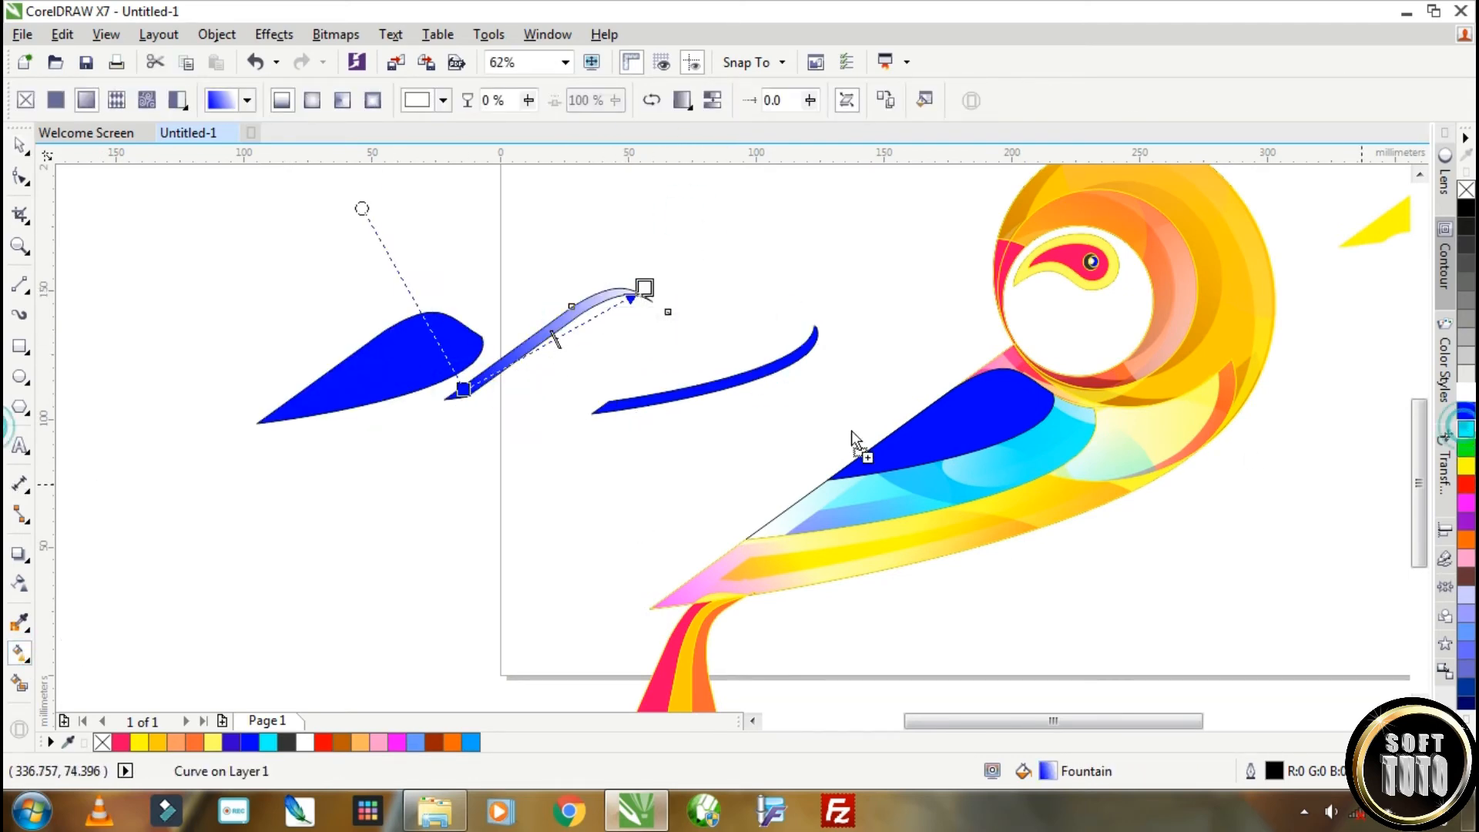
pyautogui.click(19, 145)
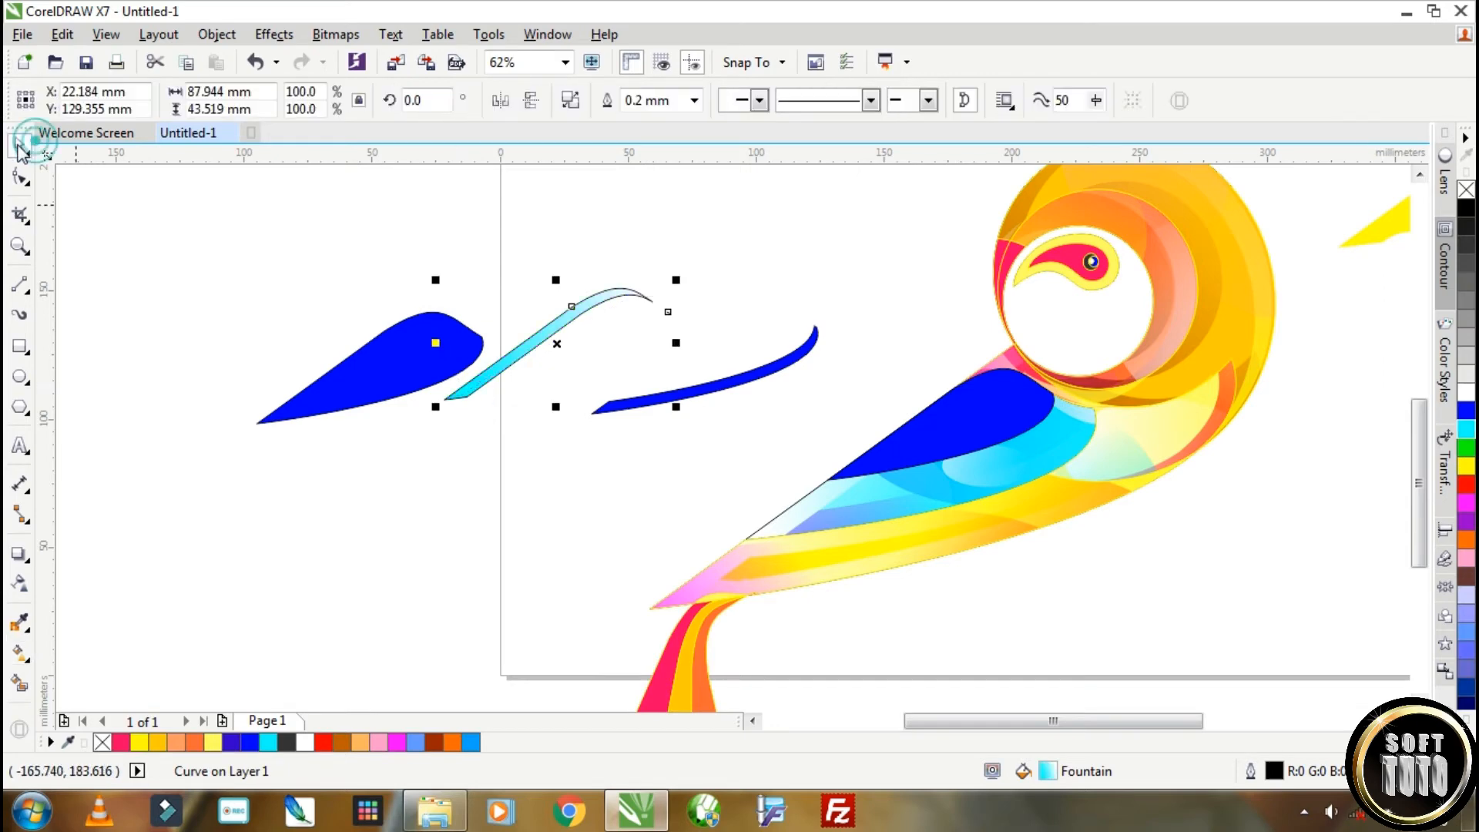
# Step: Fade the outline-free cyan sliver with a linear transparency and PowerClip it inside the blue feather
pyautogui.click(19, 583)
pyautogui.moveTo(616, 303); pyautogui.dragTo(470, 396)
pyautogui.click(20, 147)
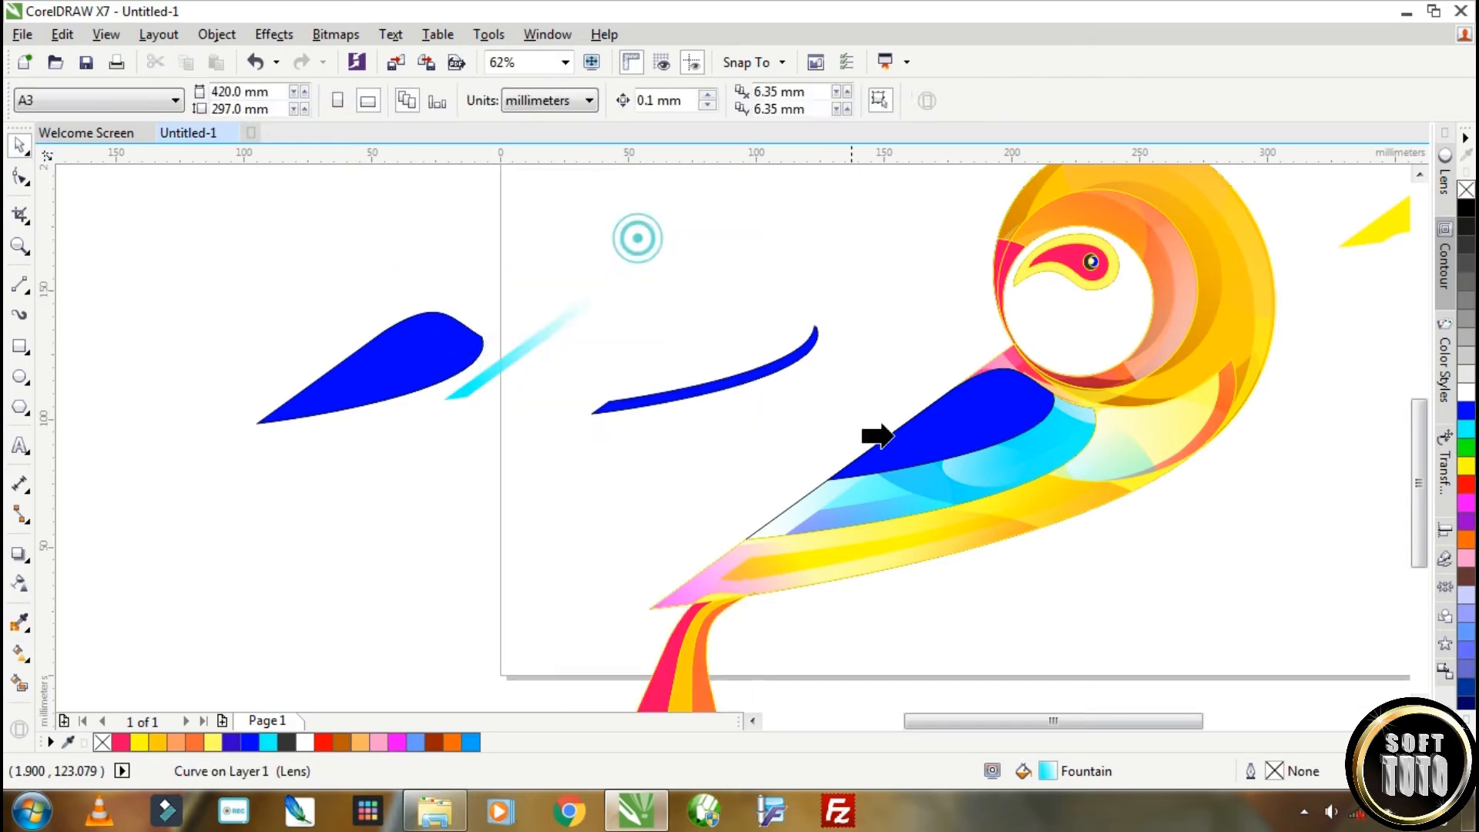
# Step: Fill the blue feather's lower-edge sliver with a linear fountain fill from black through blue to white
pyautogui.click(717, 373)
pyautogui.click(19, 653)
pyautogui.moveTo(651, 406); pyautogui.dragTo(594, 411)
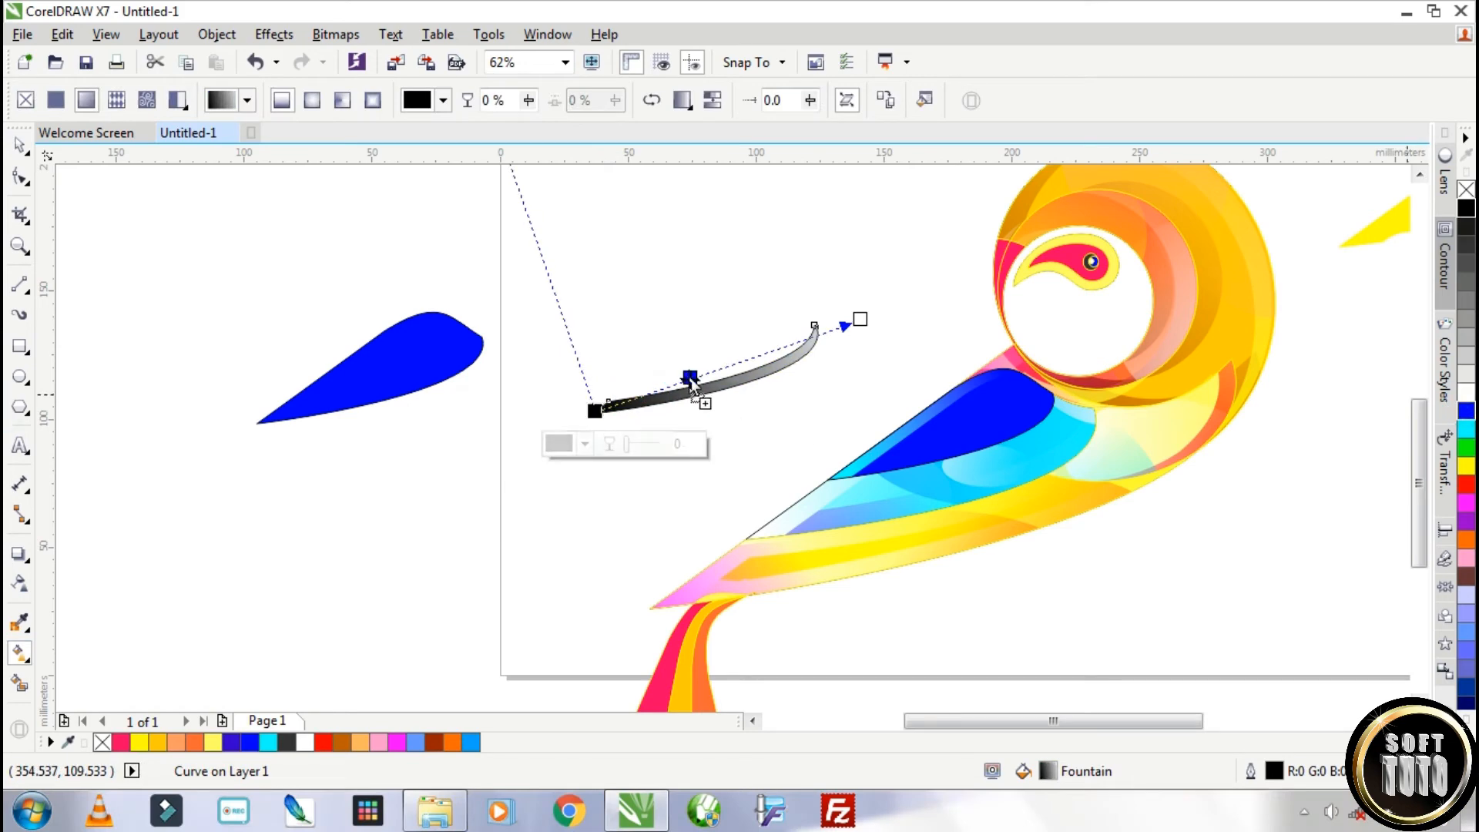
pyautogui.moveTo(691, 381); pyautogui.dragTo(690, 378)
pyautogui.click(17, 147)
# Step: Remove the dark sliver's outline and fade it towards its white end with a linear transparency
pyautogui.rightClick(661, 390)
pyautogui.click(24, 583)
pyautogui.moveTo(661, 397); pyautogui.dragTo(843, 317)
pyautogui.click(24, 148)
# Step: PowerClip the dark sliver inside the blue feather and align it with the feather's lower edge
pyautogui.hotkey('ctrl', '1')
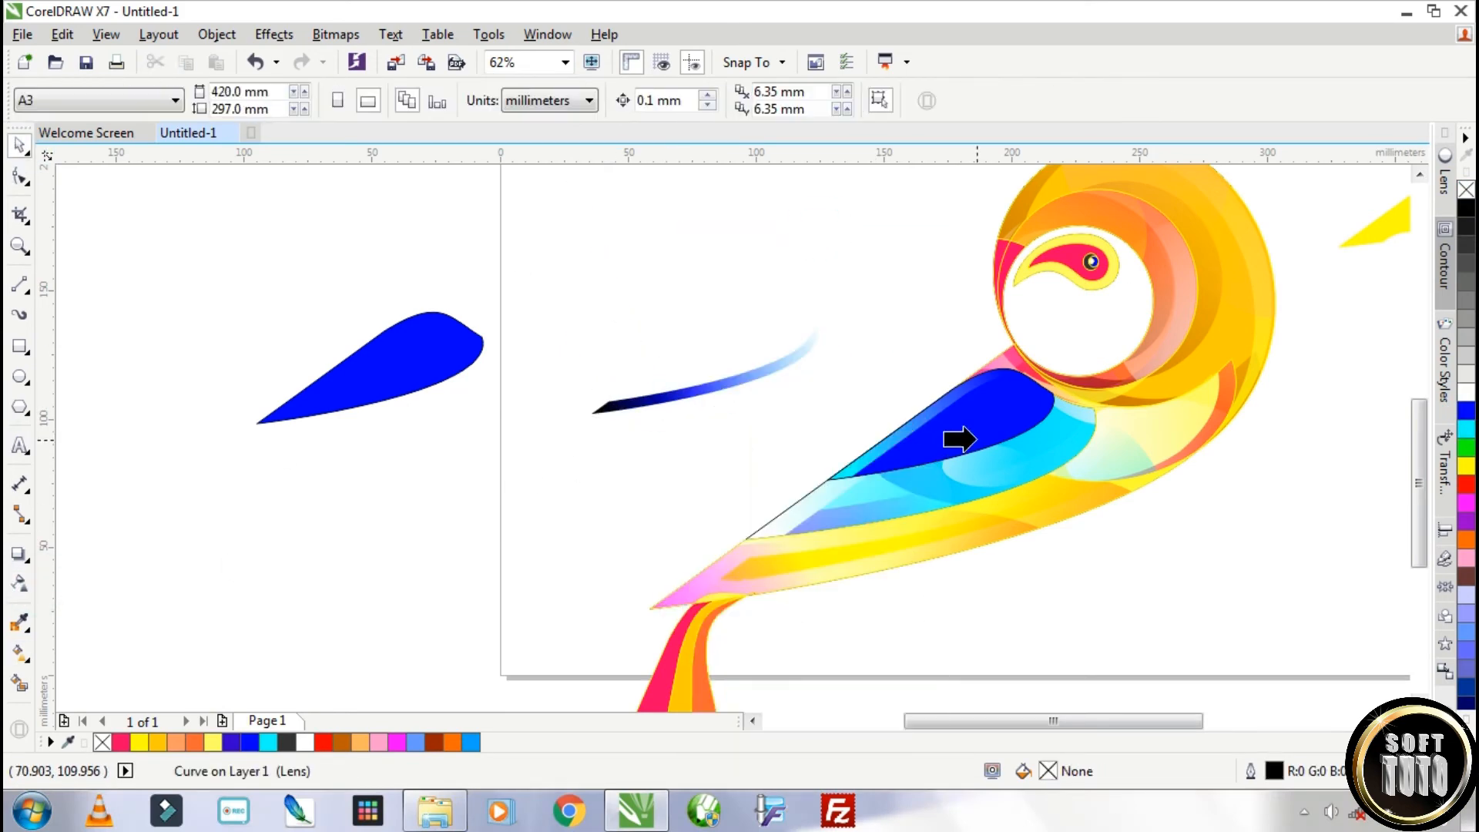
pyautogui.click(972, 438)
pyautogui.keyDown('ctrl'); pyautogui.click(978, 415); pyautogui.keyUp('ctrl')
pyautogui.moveTo(903, 452); pyautogui.dragTo(904, 476)
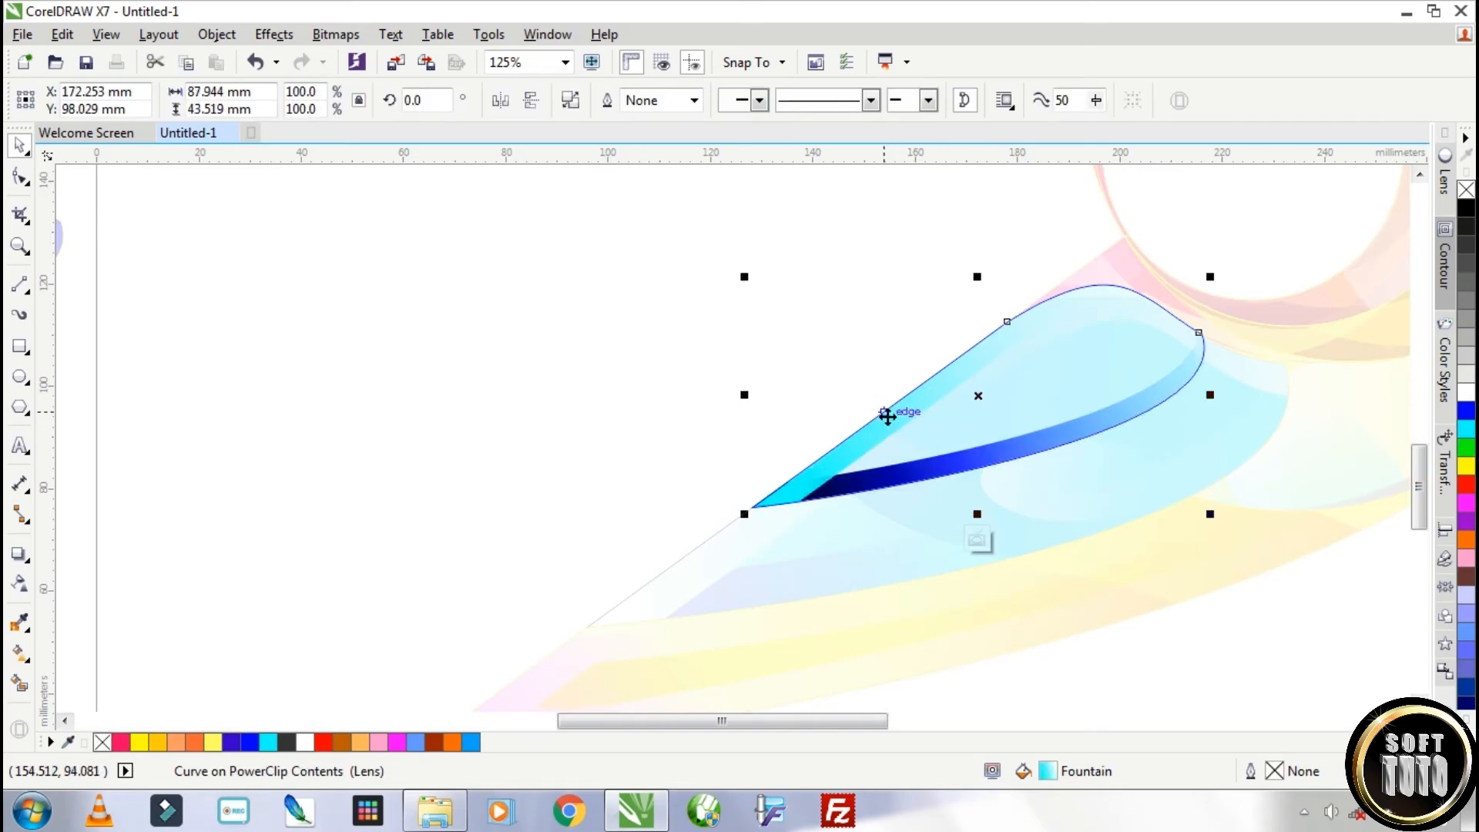
# Step: Draw a white ellipse about 27 × 34 mm over the blue feather's front end and apply a linear transparency
pyautogui.click(16, 381)
pyautogui.moveTo(1040, 282); pyautogui.dragTo(1180, 459)
pyautogui.click(22, 588)
pyautogui.moveTo(1008, 285); pyautogui.dragTo(1173, 335)
# Step: Duplicate the white ellipse towards the feather's middle, rotate it to about 334°, and enlarge it to about 28 × 41 mm
pyautogui.press('space')
pyautogui.moveTo(1064, 348); pyautogui.dragTo(971, 369)
pyautogui.click(20, 584)
pyautogui.click(17, 147)
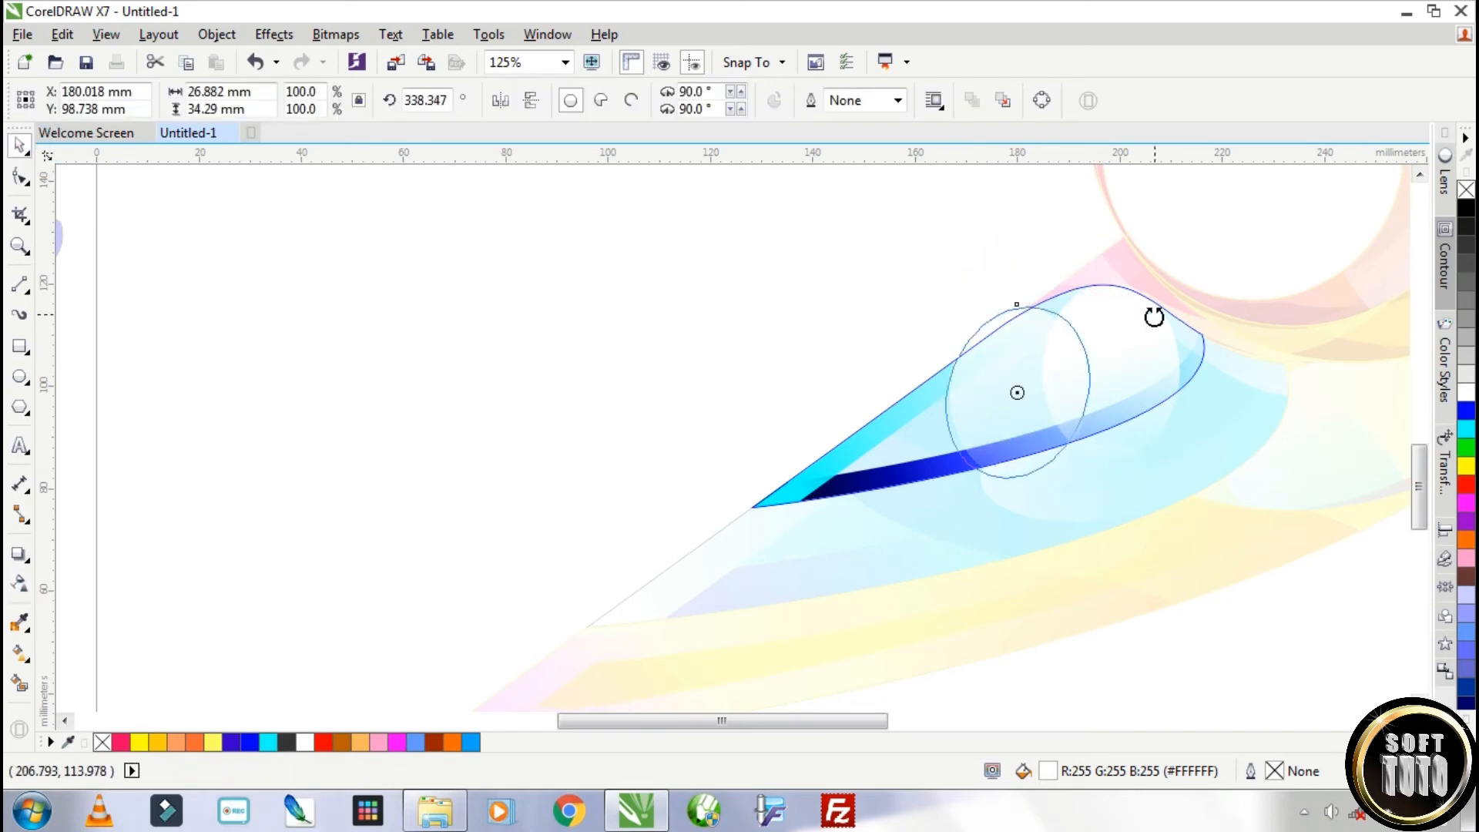
pyautogui.moveTo(1046, 316)
pyautogui.mouseDown()
pyautogui.moveTo(1046, 271)
pyautogui.moveTo(1046, 289)
pyautogui.mouseUp()
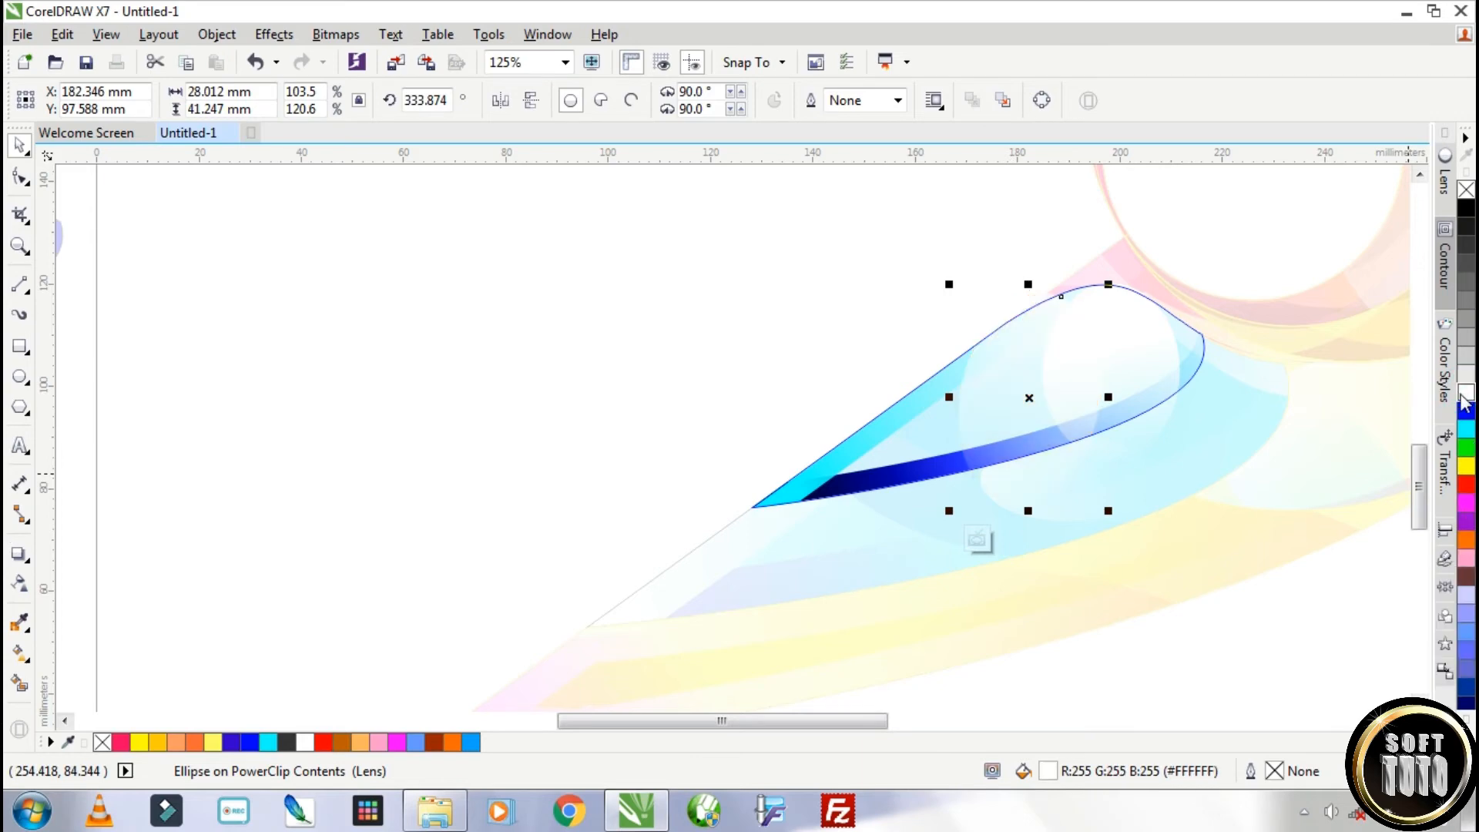
# Step: Redirect the linear transparency fade on the white ellipses inside the blue feather
pyautogui.click(877, 347)
pyautogui.click(1120, 351)
pyautogui.click(19, 584)
pyautogui.moveTo(1009, 237); pyautogui.dragTo(977, 506)
pyautogui.press('space')
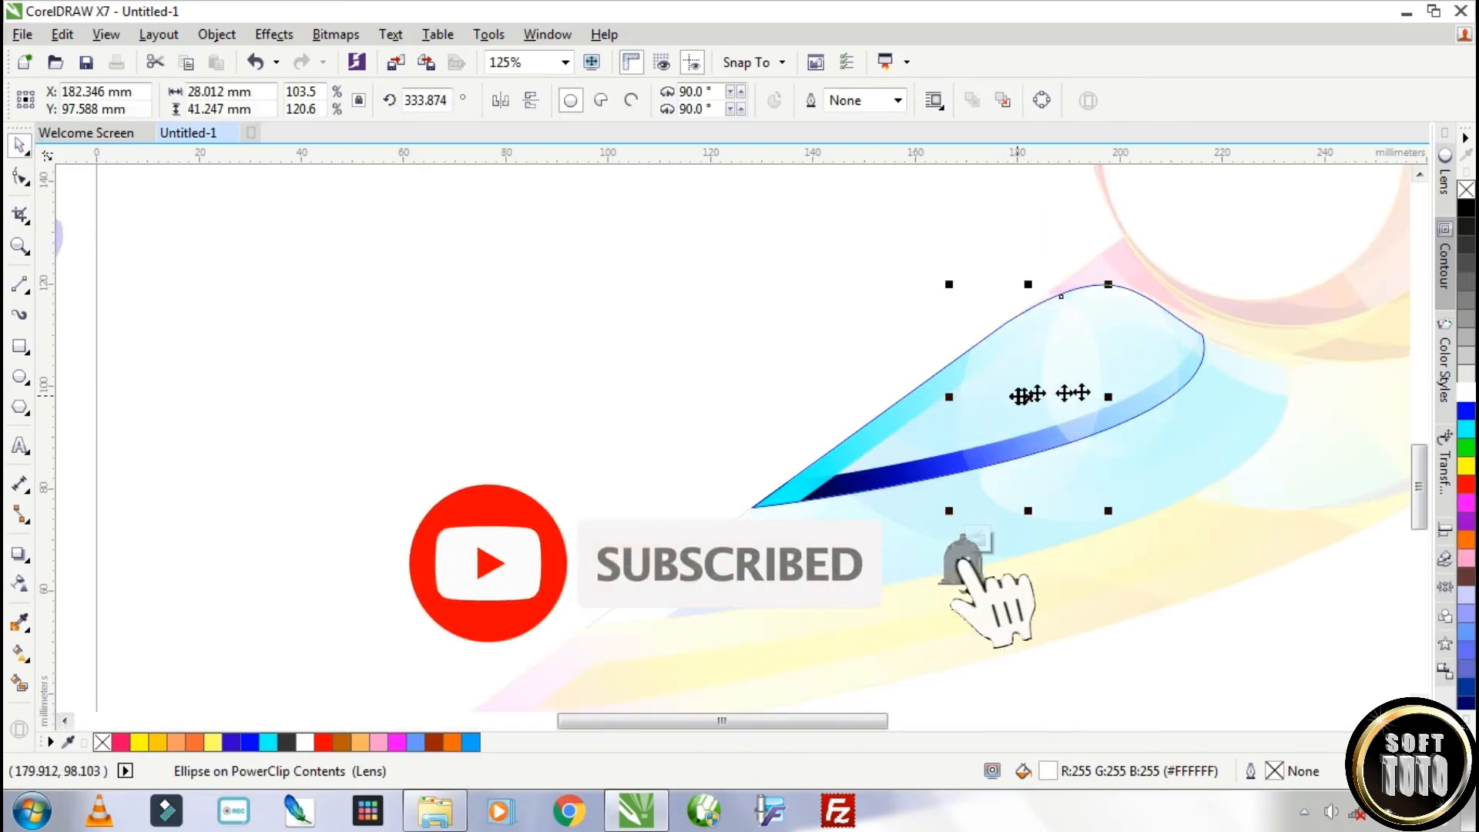
# Step: Convert the larger white ellipse to curves and reshape its front side inward by its nodes
pyautogui.hotkey('ctrl', 'q')
pyautogui.press('F10')
pyautogui.moveTo(1093, 428); pyautogui.dragTo(1011, 408)
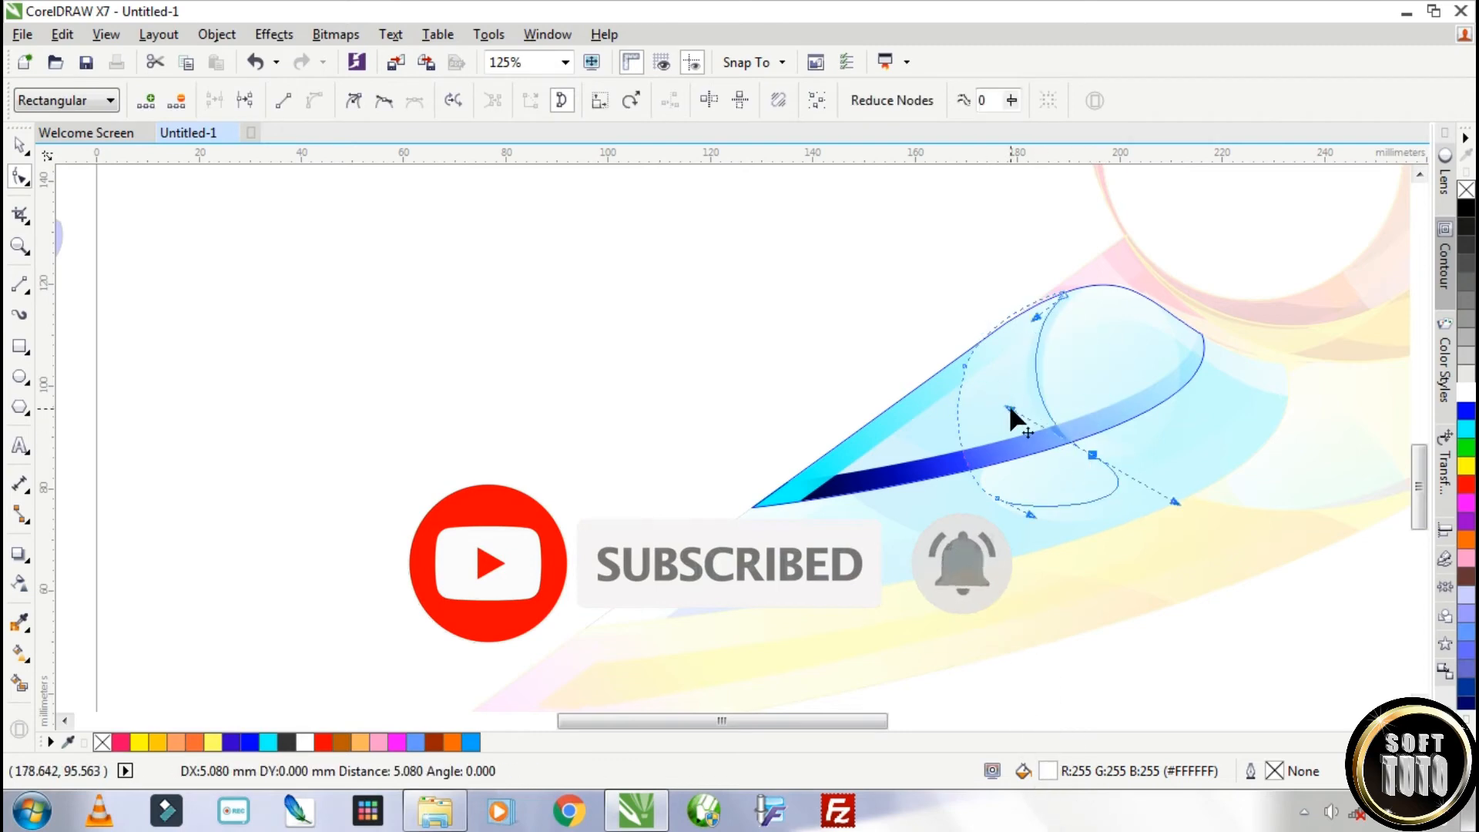
pyautogui.press('space')
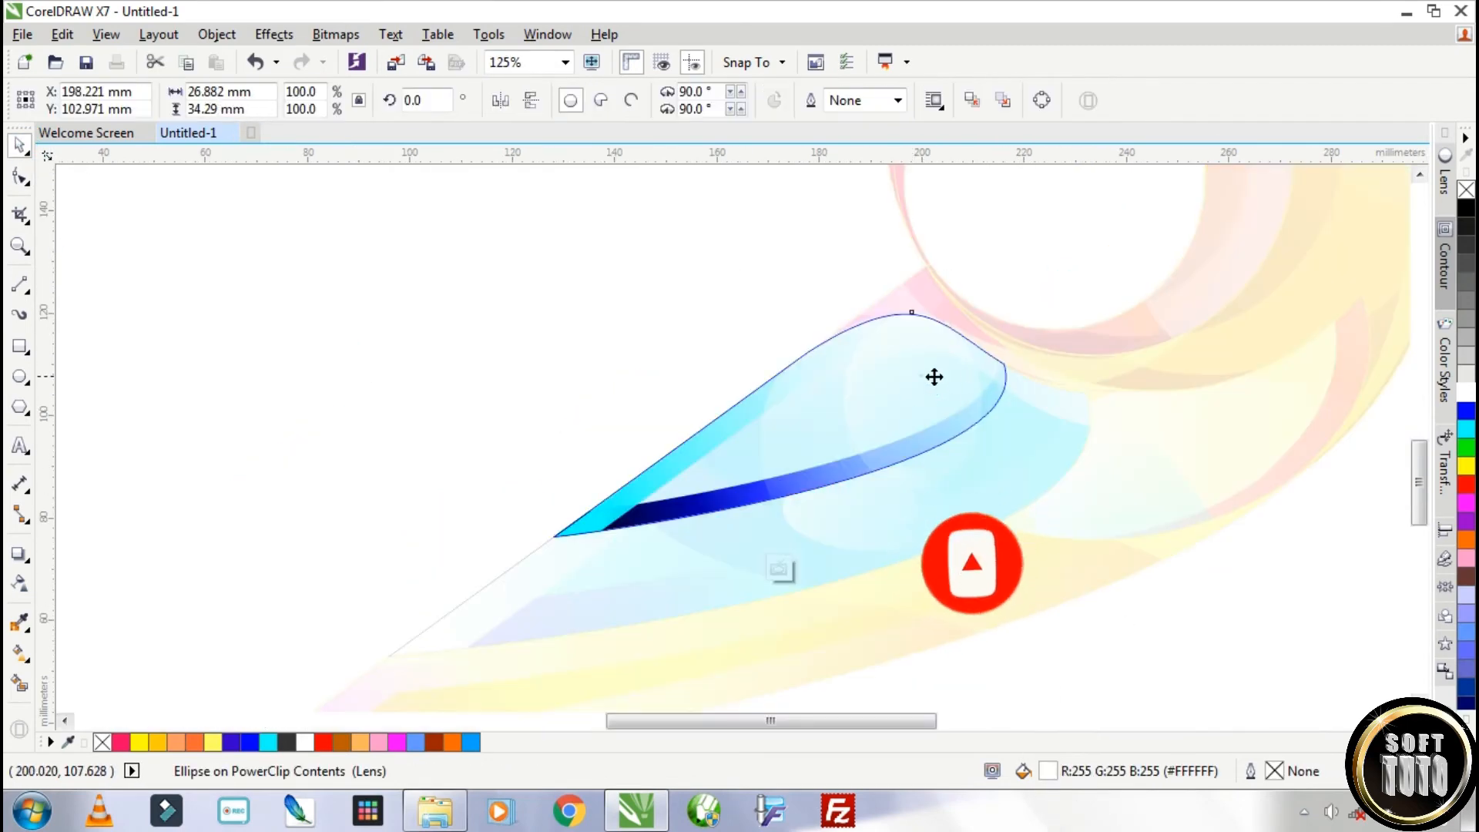
# Step: Duplicate the front ellipse onto the feather's tip, fill it cyan (#00FFFF), and set its linear transparency at about -33.7°
pyautogui.moveTo(935, 377); pyautogui.dragTo(1012, 388)
pyautogui.hotkey('ctrl', 'z')
pyautogui.rightClick(1011, 389)
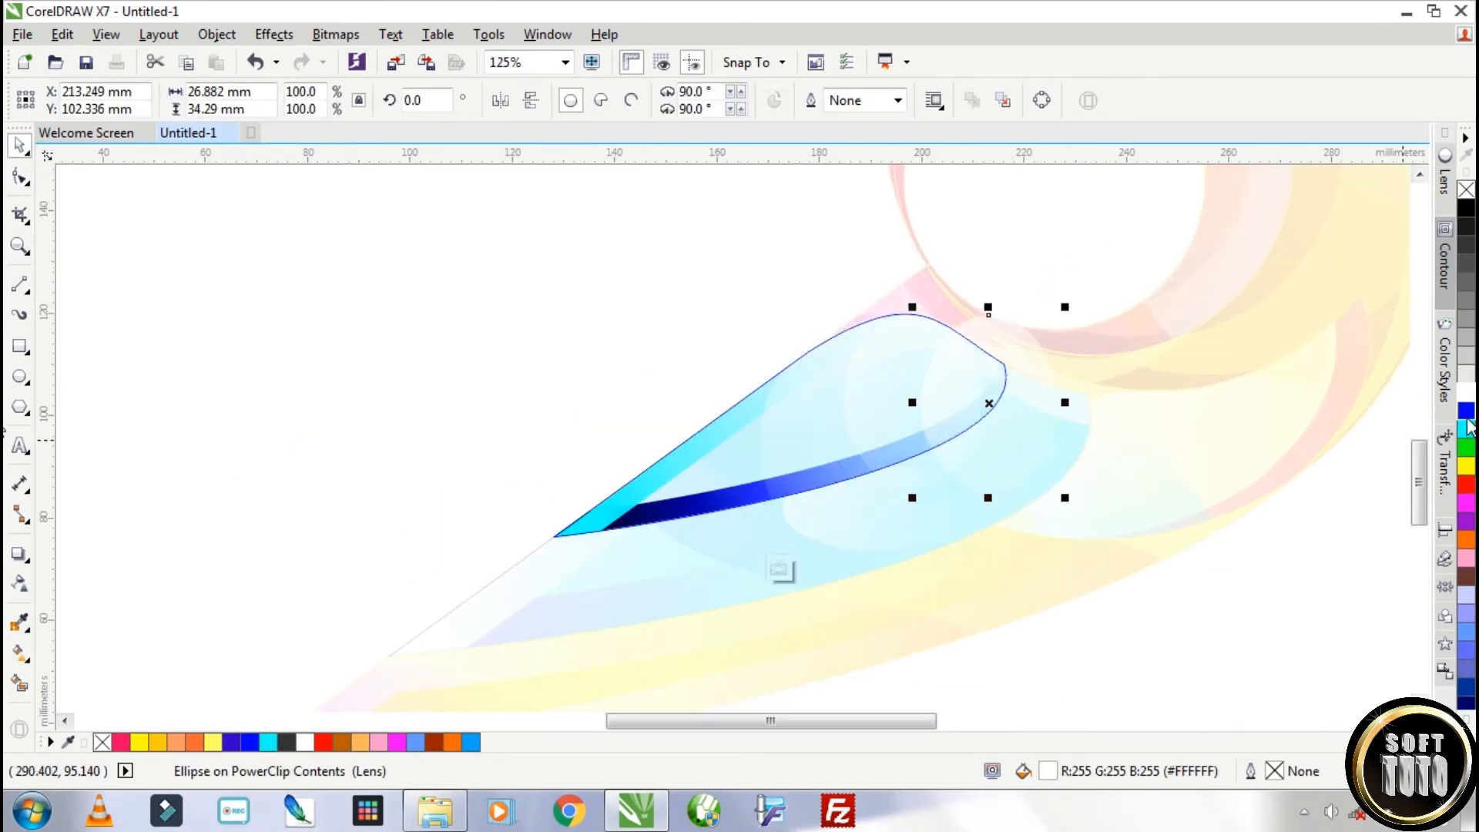
pyautogui.click(1465, 428)
pyautogui.click(19, 580)
pyautogui.moveTo(763, 228); pyautogui.dragTo(982, 415)
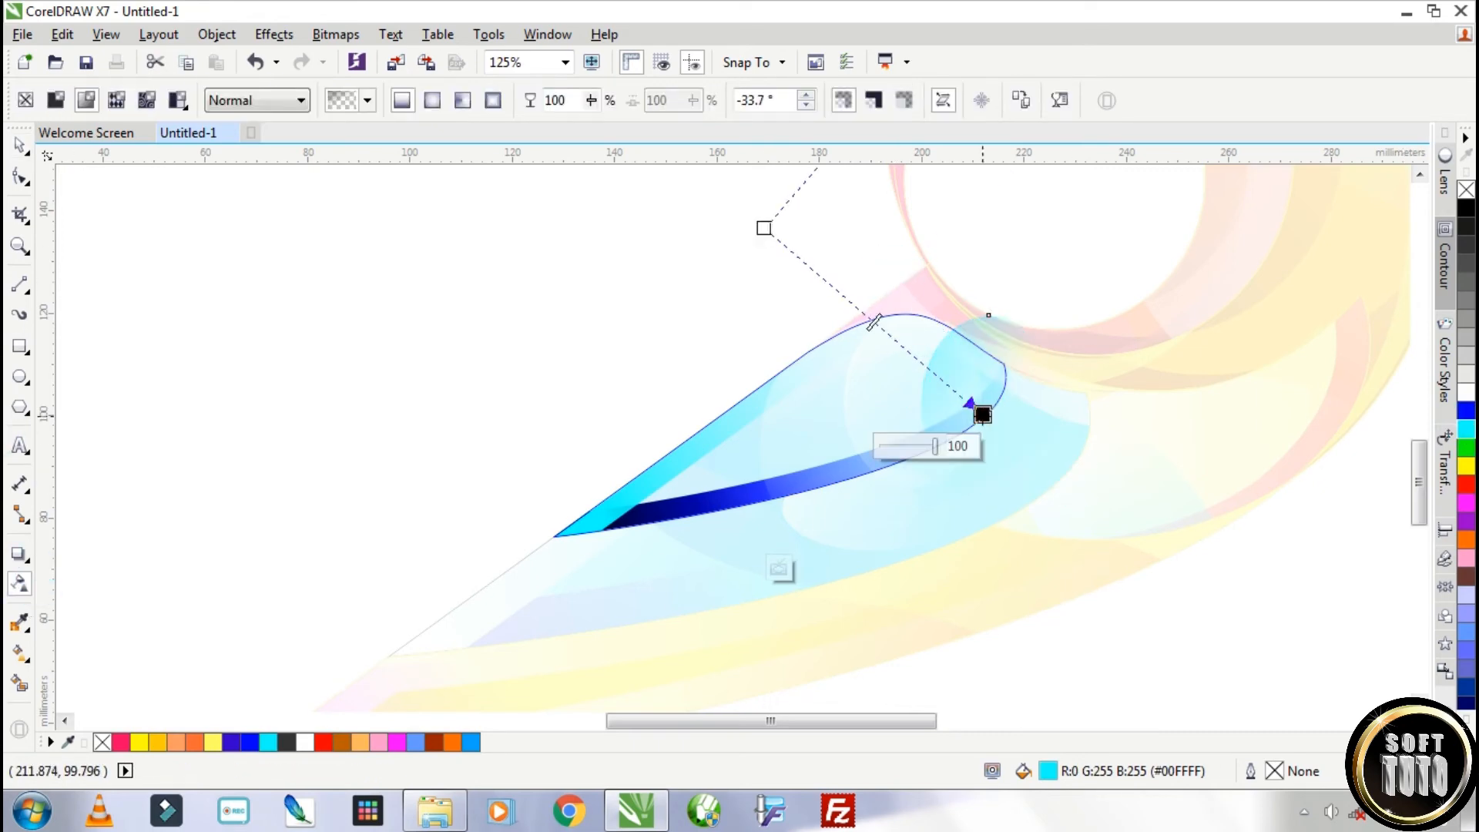
# Step: Adjust the reshaped white curve's upper node to the feather's outline and finish editing the PowerClip
pyautogui.click(19, 144)
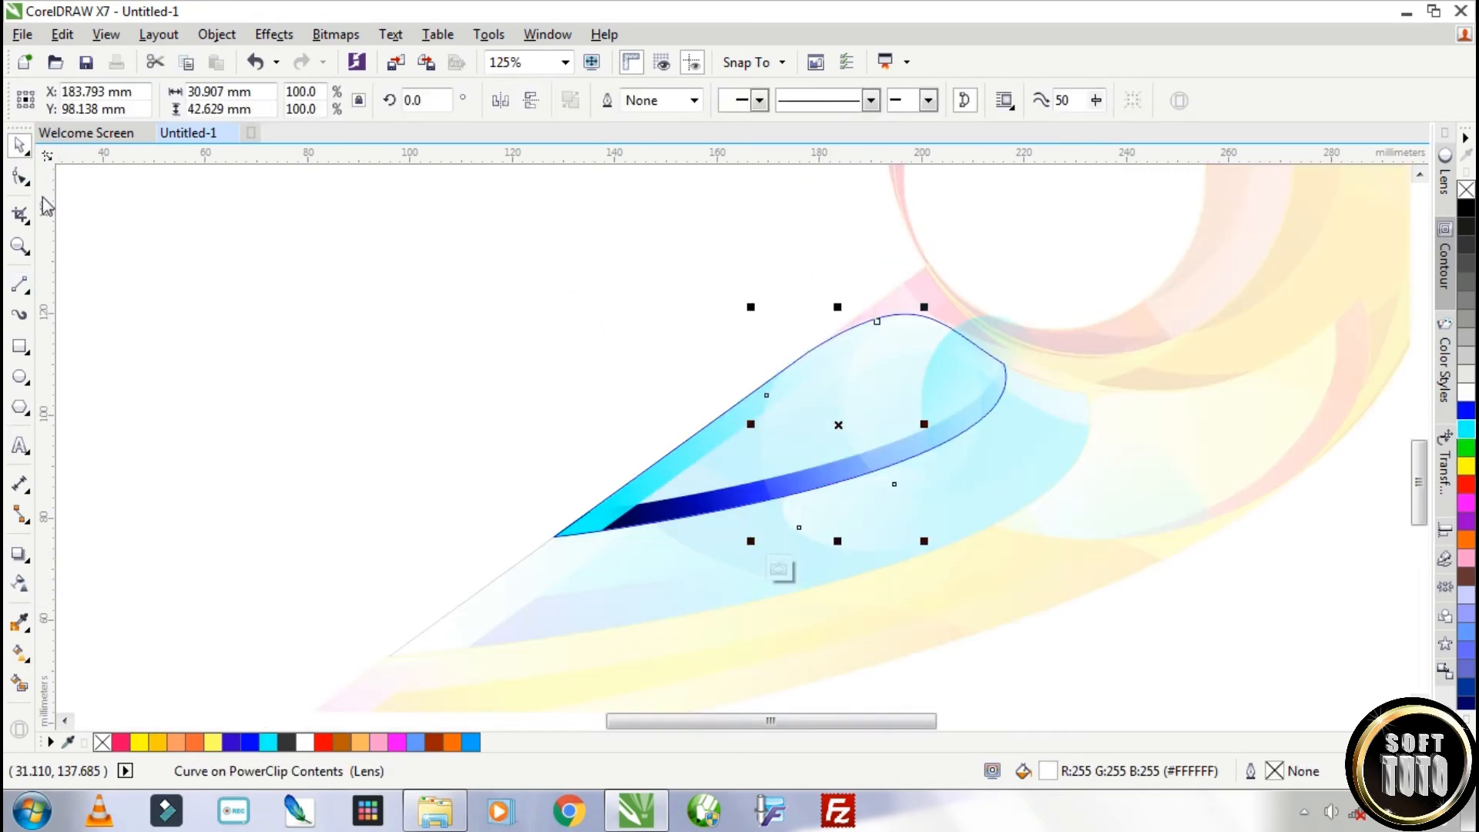
pyautogui.press('F10')
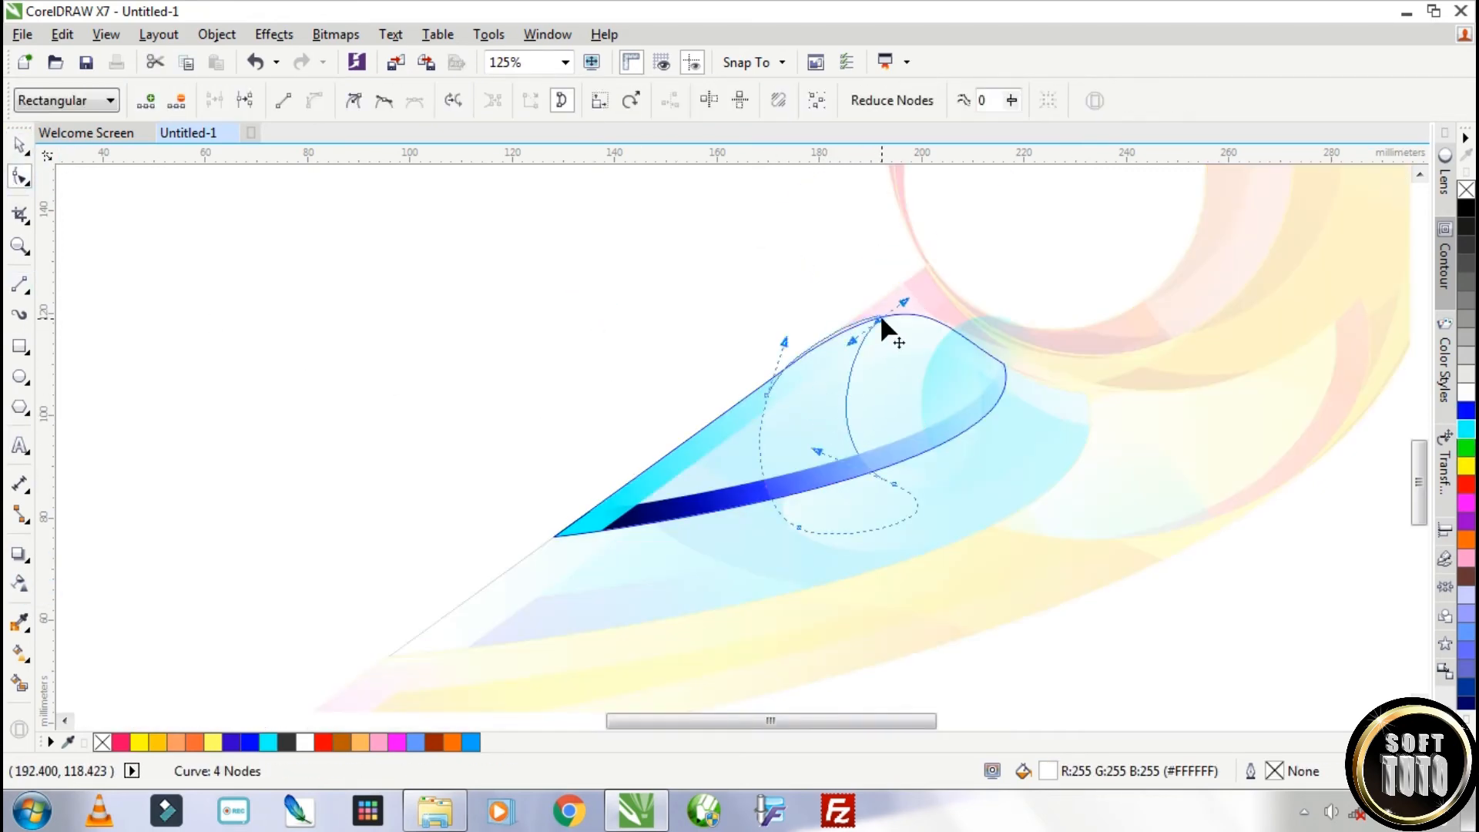
pyautogui.click(19, 144)
pyautogui.click(430, 342)
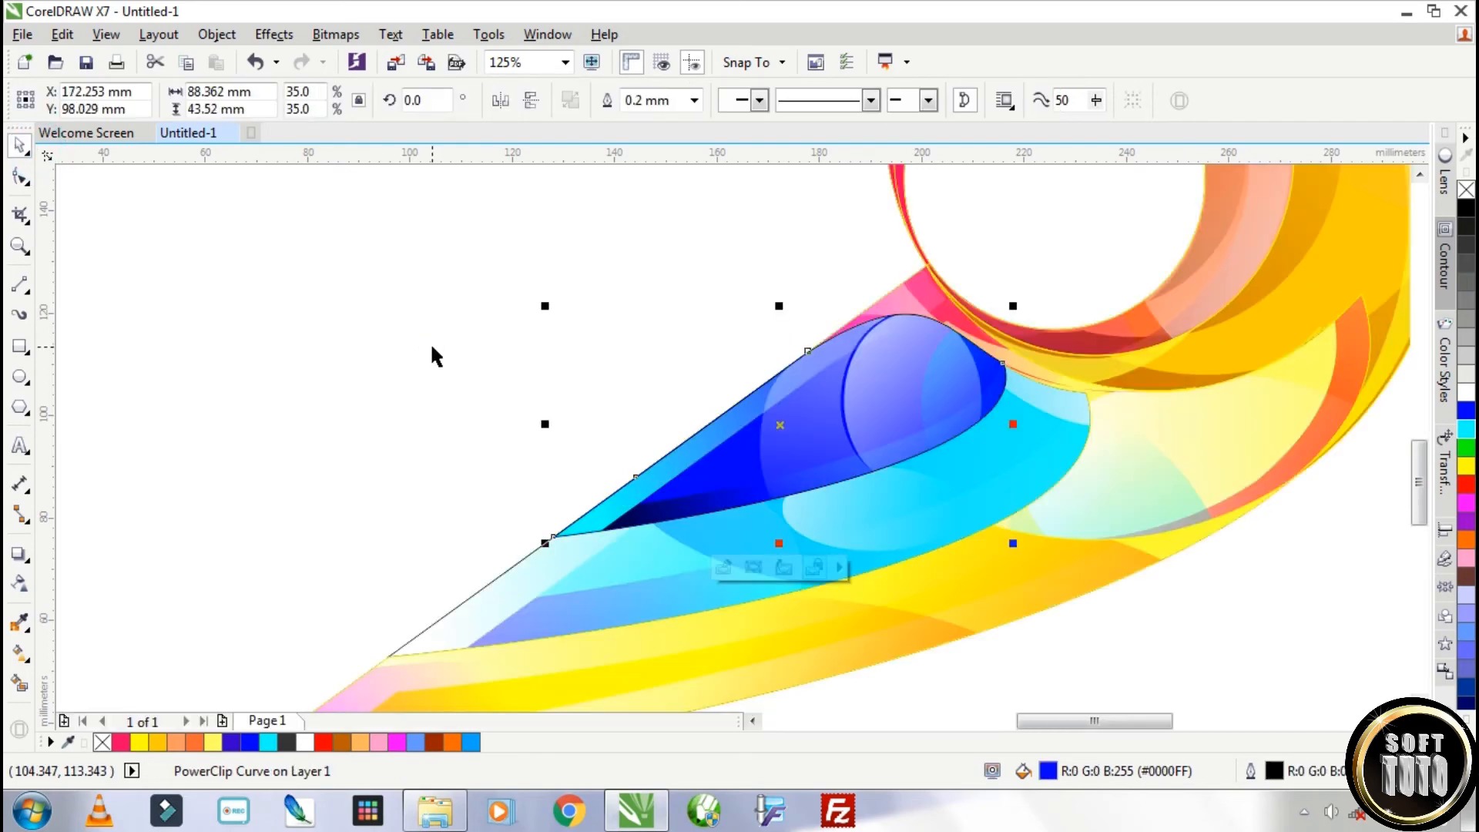
pyautogui.scroll(-1, 430, 343)
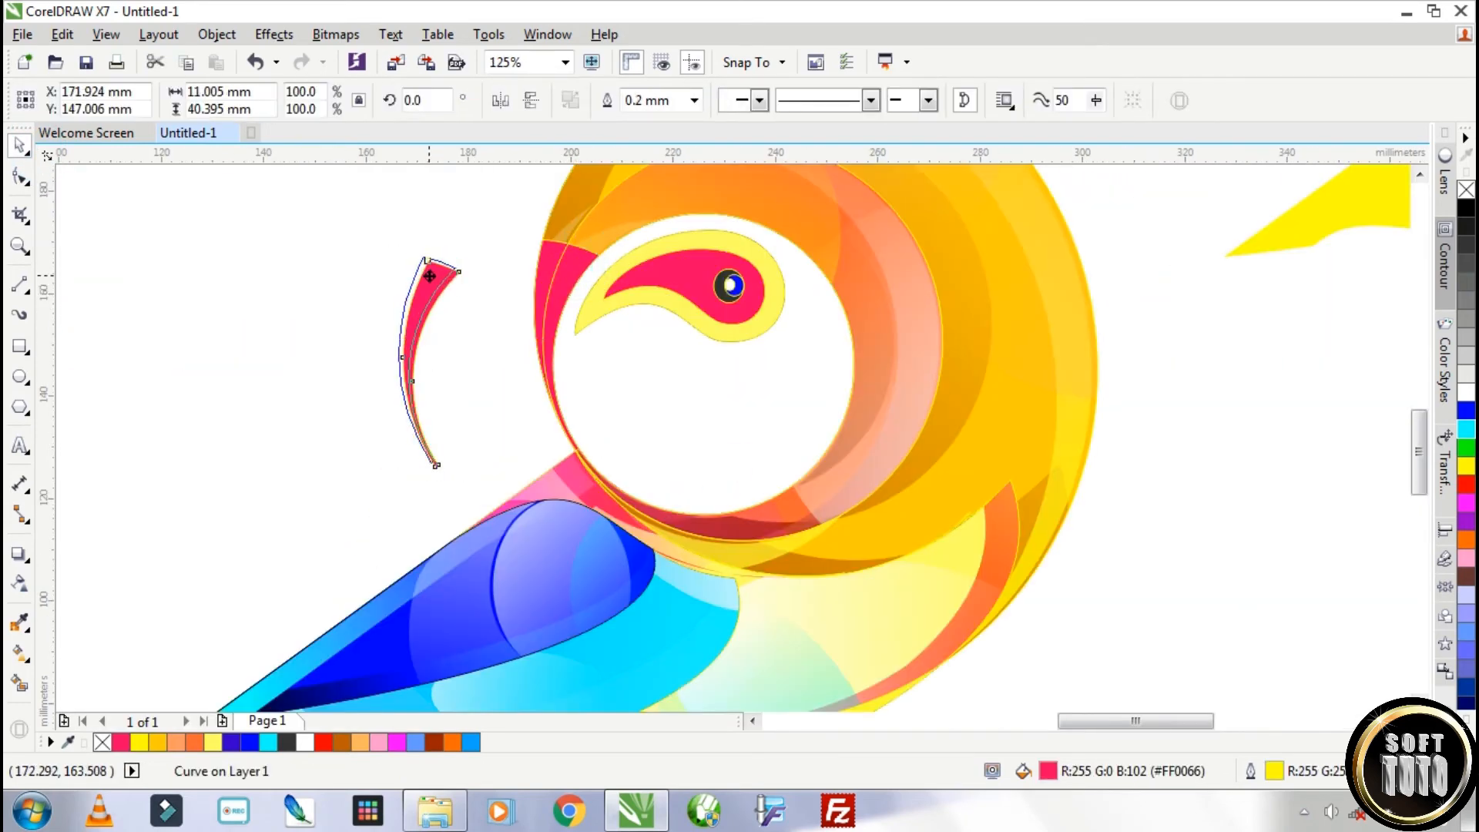
# Step: Split the copied pink head sliver into two thin trimmed slivers and fill the outer one dark red (#9A0000)
pyautogui.scroll(1, 429, 276)
pyautogui.moveTo(429, 276); pyautogui.dragTo(257, 303)
pyautogui.click(359, 243)
pyautogui.click(216, 343)
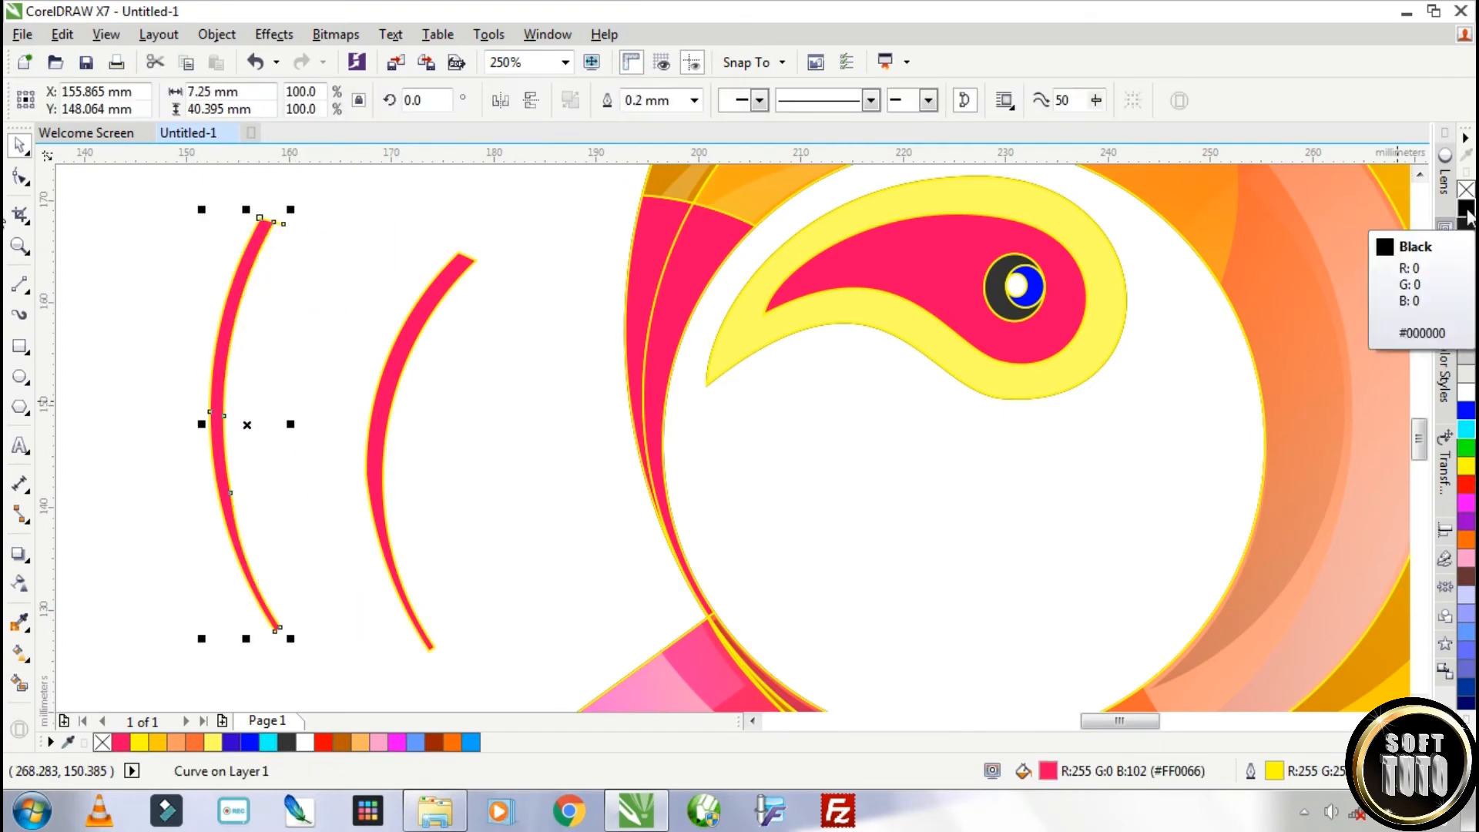
pyautogui.click(1466, 574)
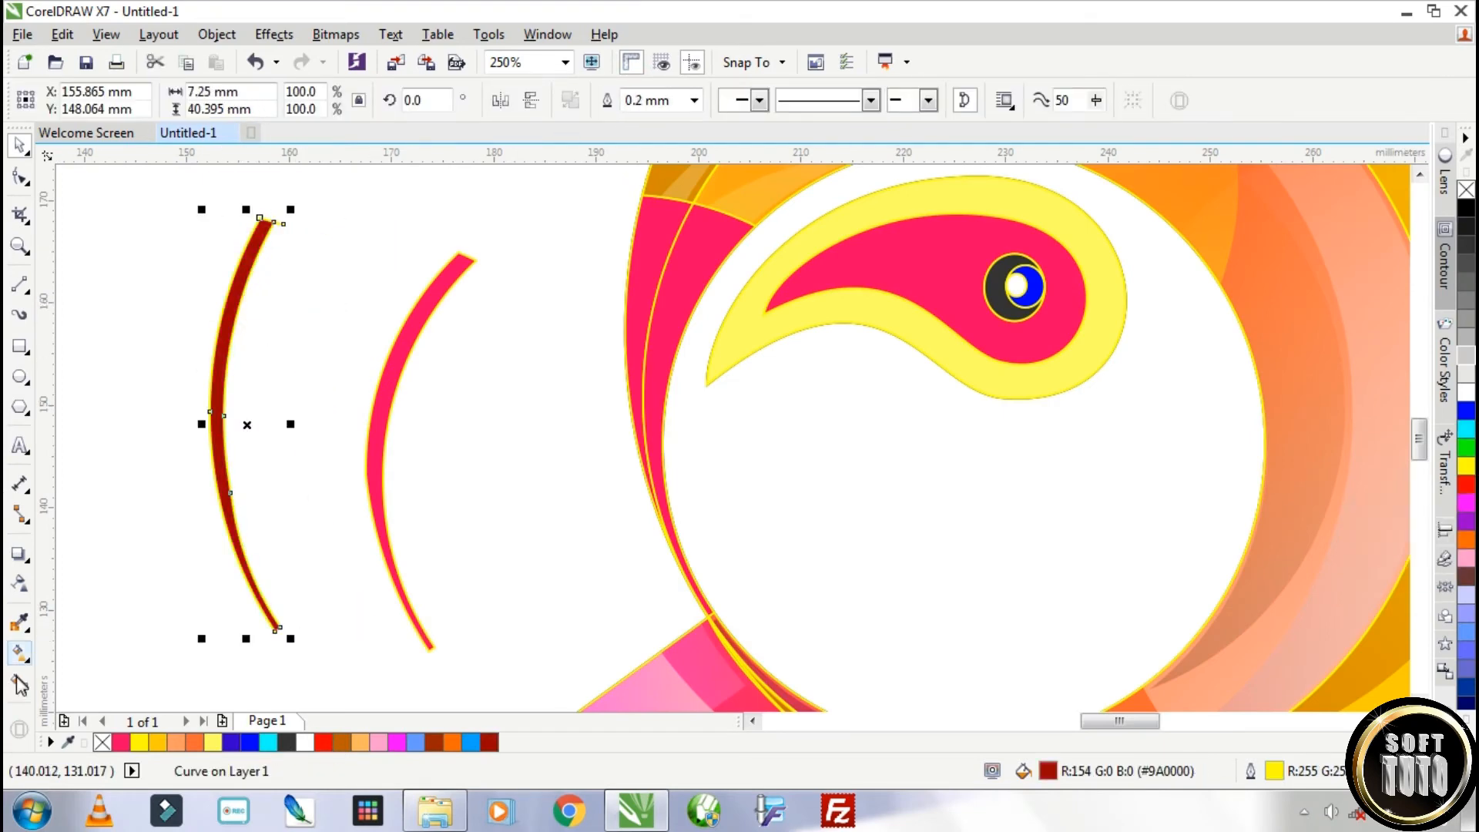
# Step: Fade the dark red sliver upward with a linear transparency, remove its outline and PowerClip it inside the head's inner pink shape
pyautogui.click(20, 584)
pyautogui.moveTo(254, 601); pyautogui.dragTo(254, 255)
pyautogui.click(20, 145)
pyautogui.rightClick(1466, 190)
pyautogui.rightClick(218, 403)
pyautogui.click(287, 258)
pyautogui.click(655, 419)
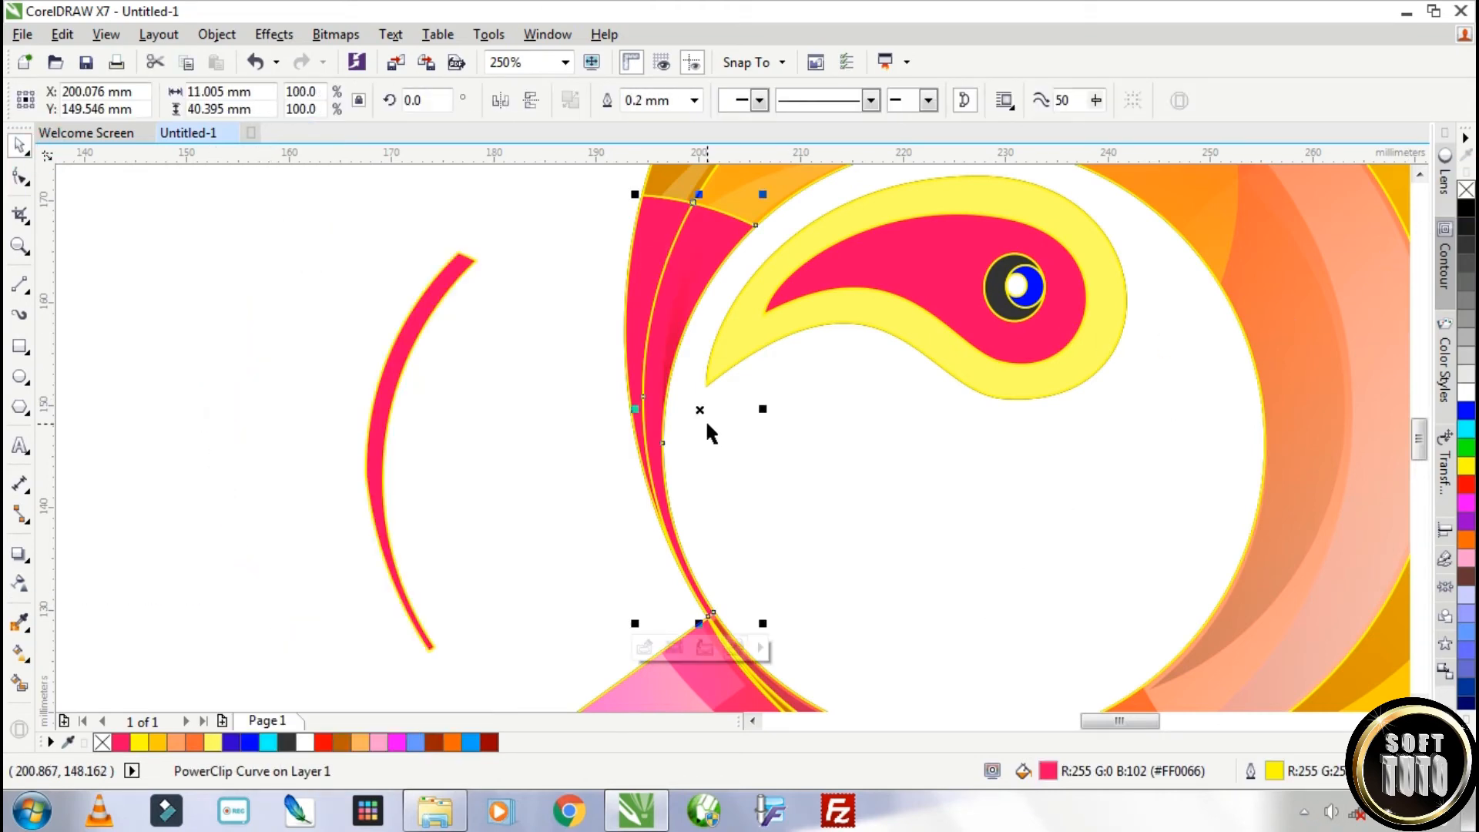
# Step: Fill the remaining pink sliver white, remove its outline, fade it with a linear transparency and PowerClip it inside the inner pink shape
pyautogui.click(420, 336)
pyautogui.click(1466, 393)
pyautogui.rightClick(1466, 190)
pyautogui.click(19, 584)
pyautogui.moveTo(429, 545); pyautogui.dragTo(429, 302)
pyautogui.rightClick(416, 225)
pyautogui.click(501, 236)
pyautogui.click(751, 257)
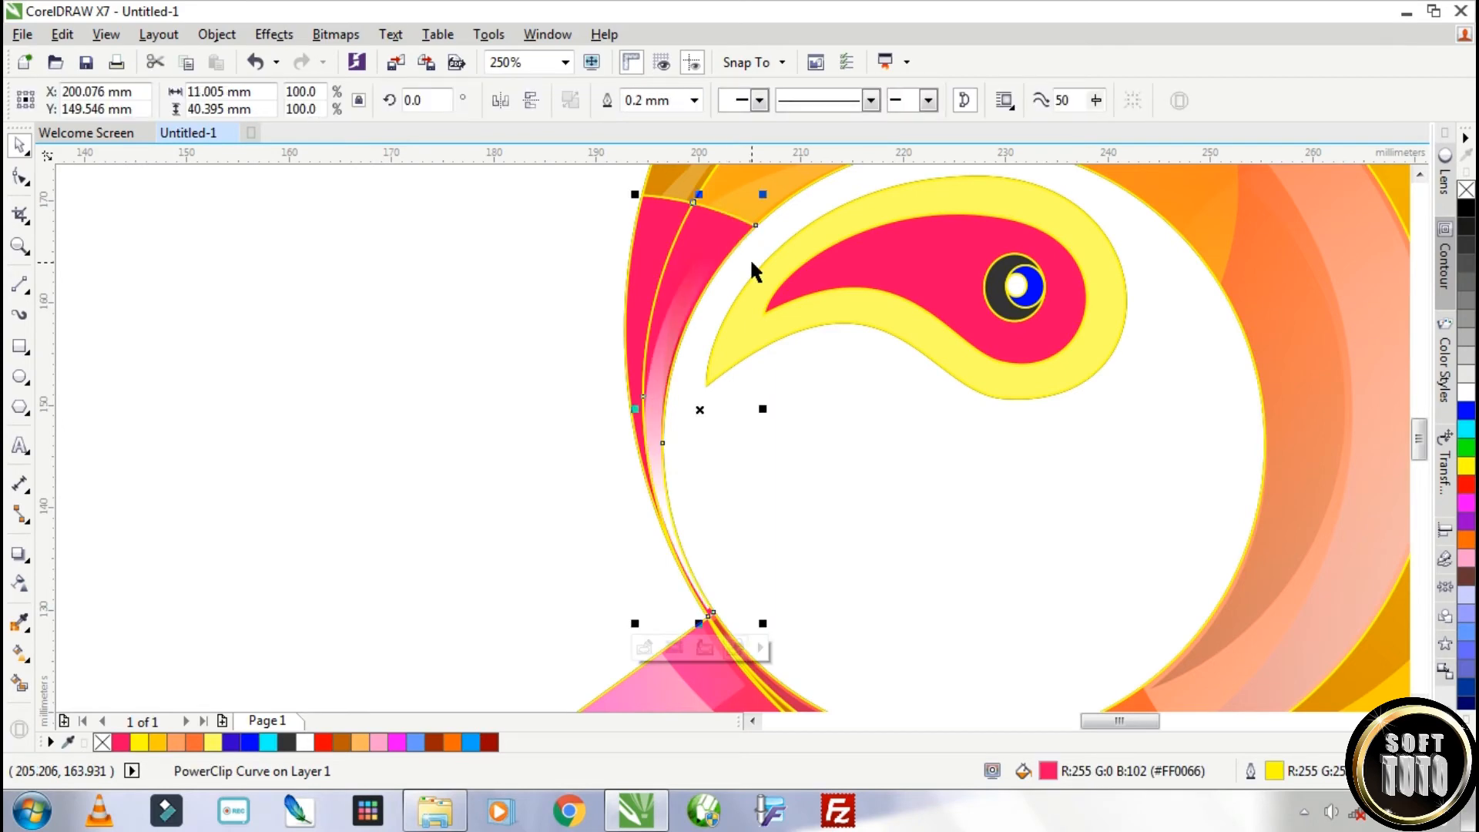
# Step: Reposition the dark red curve inside the inner pink shape's PowerClip and finish editing its contents
pyautogui.click(644, 647)
pyautogui.click(685, 324)
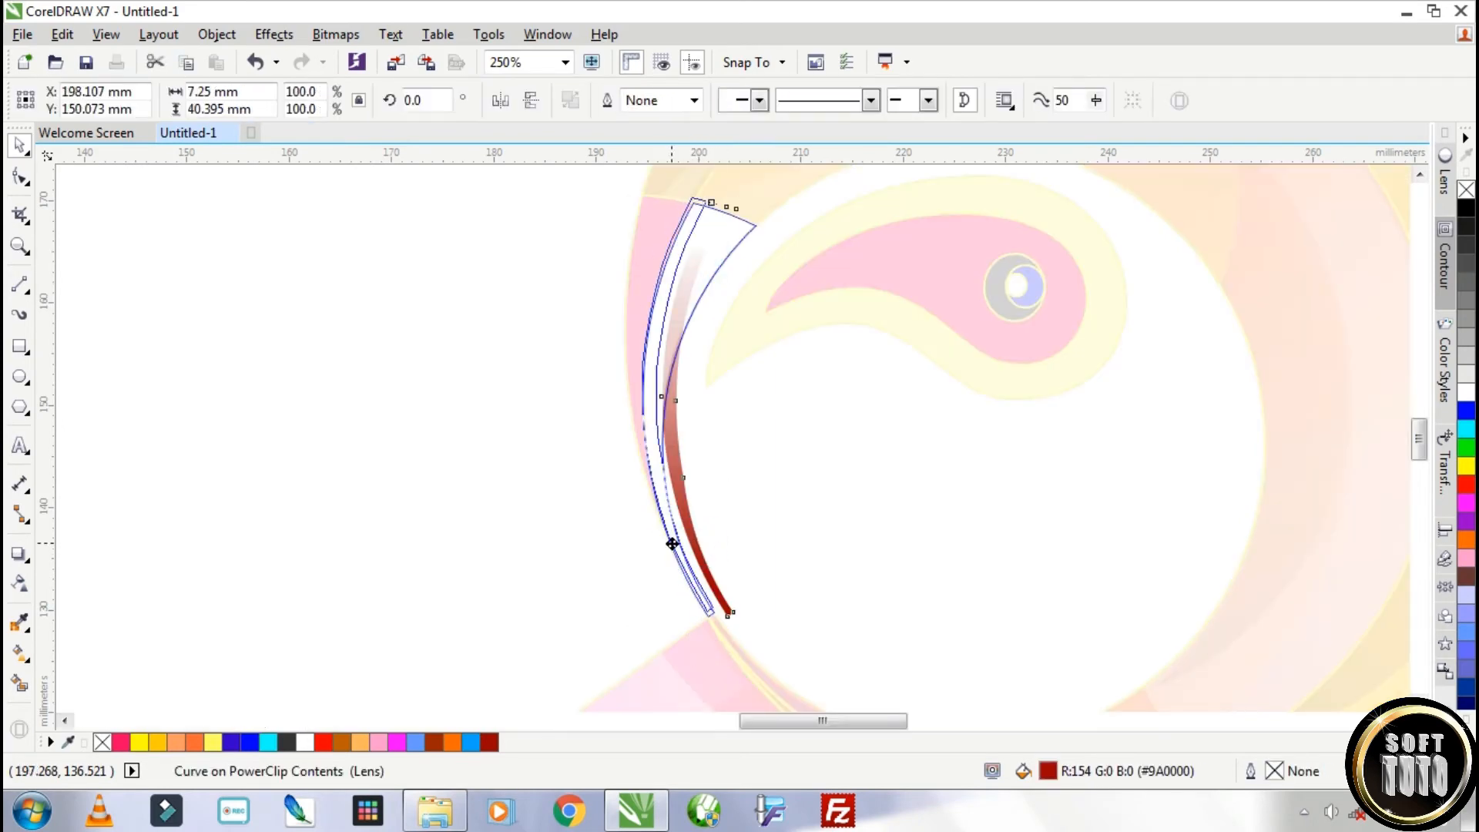
pyautogui.moveTo(685, 324); pyautogui.dragTo(691, 313)
pyautogui.moveTo(693, 314); pyautogui.dragTo(695, 327)
pyautogui.keyDown('ctrl'); pyautogui.click(854, 522); pyautogui.keyUp('ctrl')
# Step: Duplicate the head's outer pink sliver to the blank area beside the head and fill the lower copy red (#FF0000)
pyautogui.scroll(-1, 854, 521)
pyautogui.moveTo(748, 393); pyautogui.dragTo(505, 400)
pyautogui.rightClick(504, 400)
pyautogui.click(1465, 484)
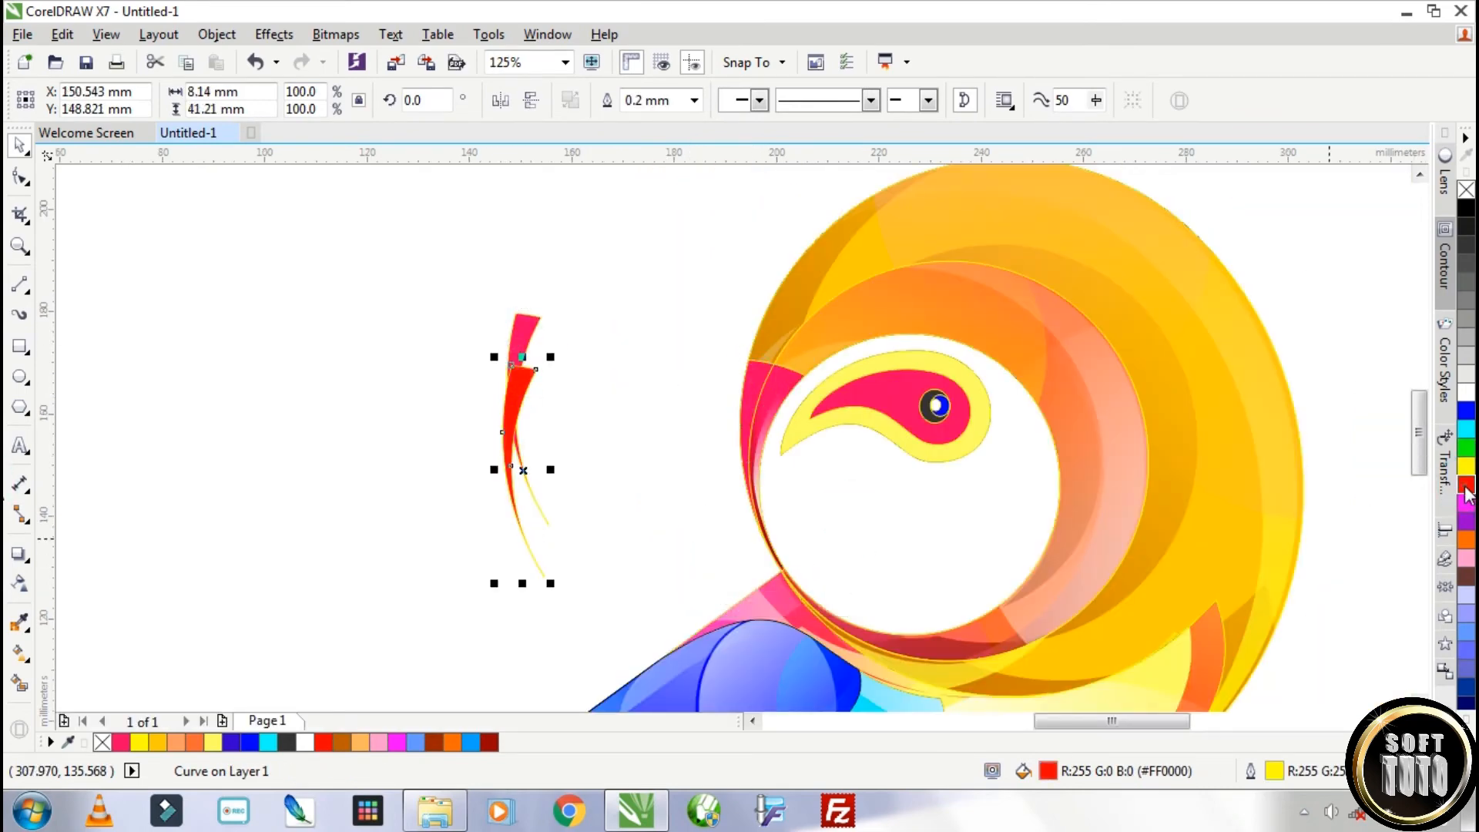
# Step: Apply a linear gradient with black along the length of the lower sliver copy
pyautogui.click(1465, 208)
pyautogui.click(21, 653)
pyautogui.moveTo(514, 539); pyautogui.dragTo(545, 294)
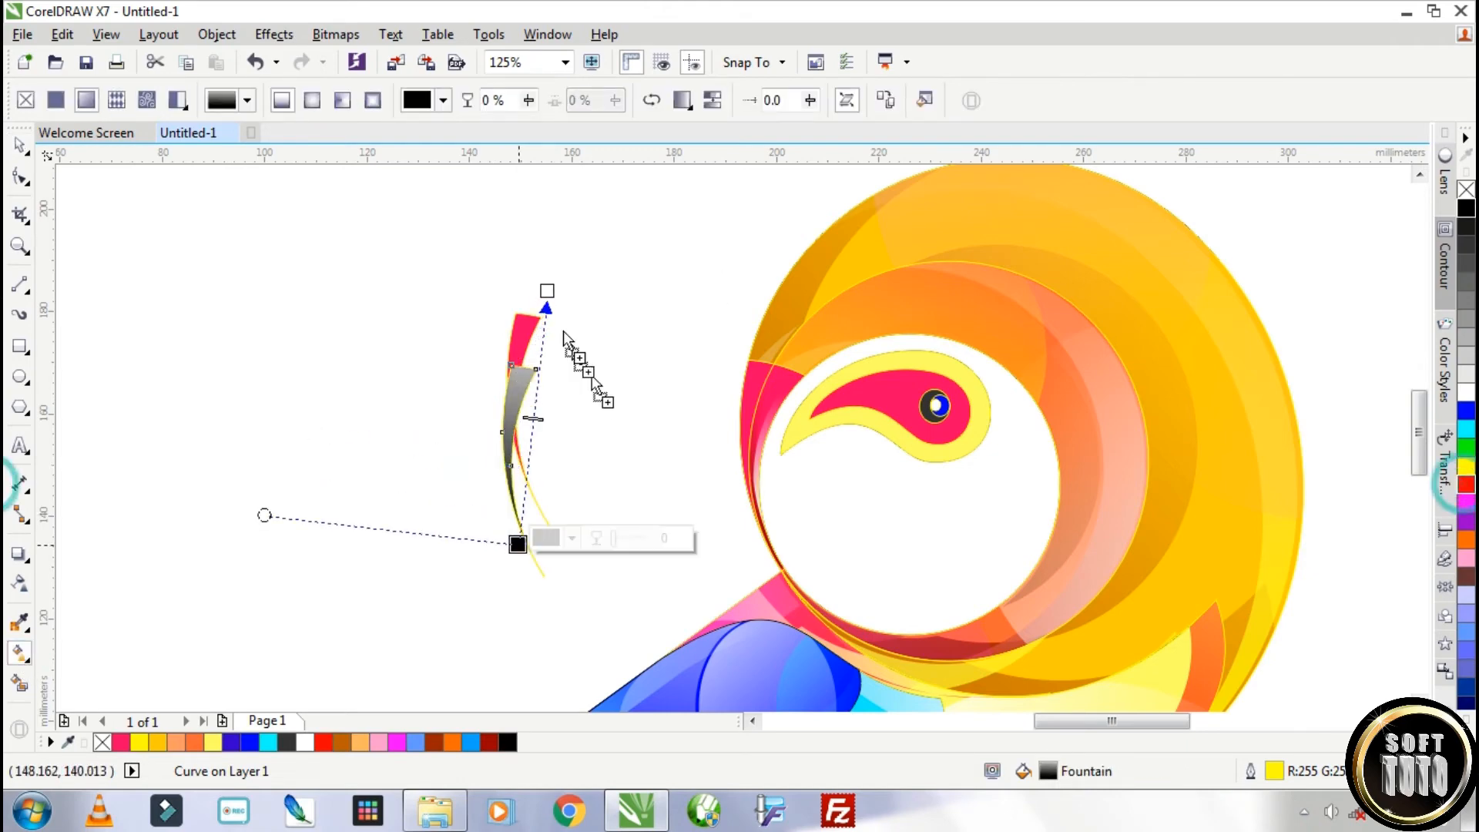
pyautogui.click(21, 145)
pyautogui.click(85, 142)
# Step: Fade the gradient copy with a linear transparency and PowerClip it inside the pink sliver beside it
pyautogui.click(20, 584)
pyautogui.moveTo(520, 360); pyautogui.dragTo(507, 502)
pyautogui.click(21, 145)
pyautogui.rightClick(512, 499)
pyautogui.click(601, 238)
pyautogui.click(522, 324)
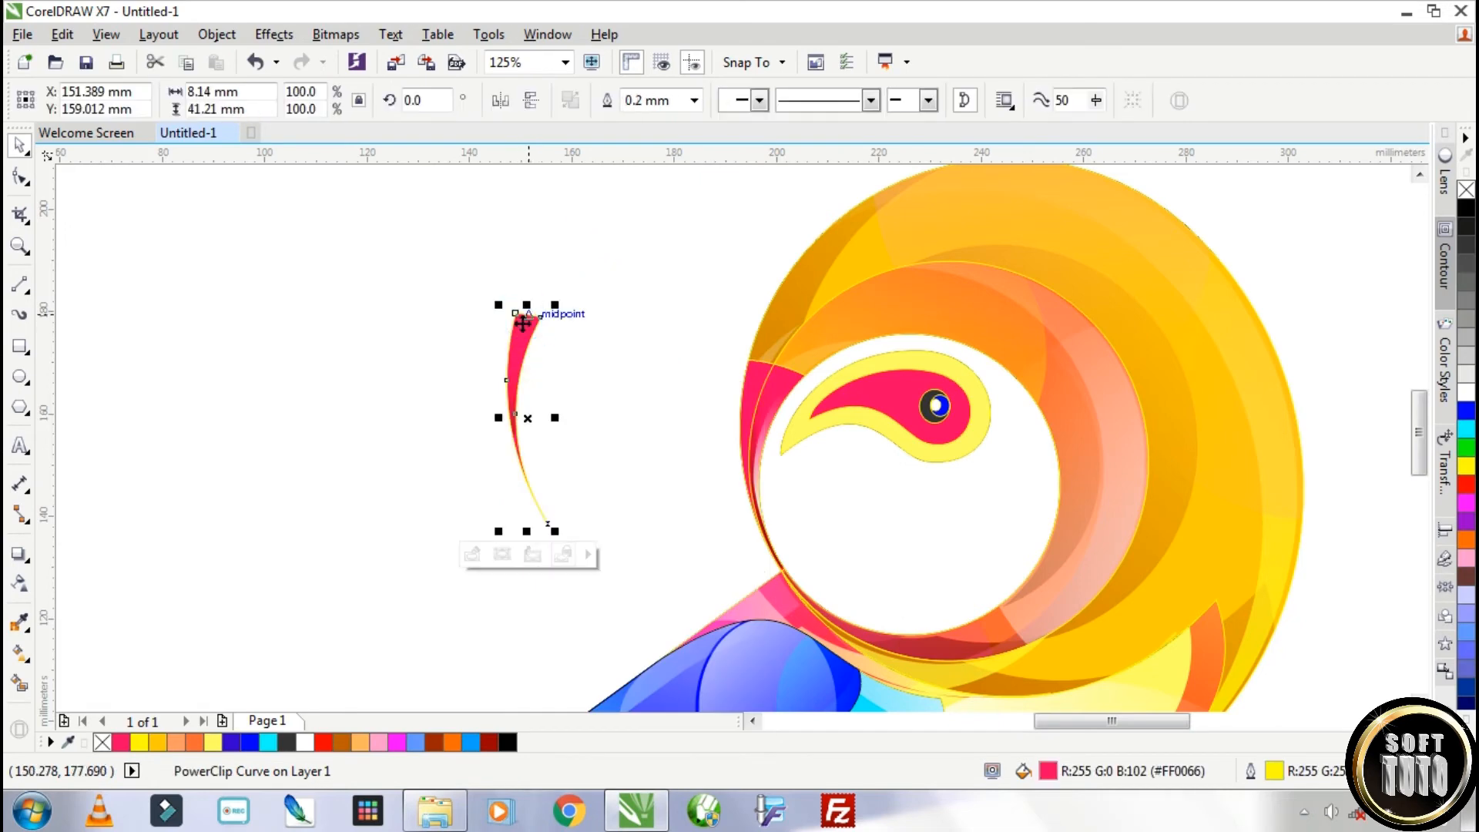
# Step: Reposition the dark gradient curve inside the pink sliver's PowerClip, rotate it by about 11.5° and finish editing
pyautogui.keyDown('ctrl'); pyautogui.click(522, 327); pyautogui.keyUp('ctrl')
pyautogui.click(506, 473)
pyautogui.moveTo(506, 473); pyautogui.dragTo(508, 433)
pyautogui.click(516, 469)
pyautogui.moveTo(553, 315); pyautogui.dragTo(553, 307)
pyautogui.click(546, 339)
pyautogui.moveTo(516, 360); pyautogui.dragTo(531, 324)
pyautogui.click(502, 436)
pyautogui.moveTo(502, 436); pyautogui.dragTo(512, 429)
pyautogui.keyDown('ctrl'); pyautogui.click(637, 398); pyautogui.keyUp('ctrl')
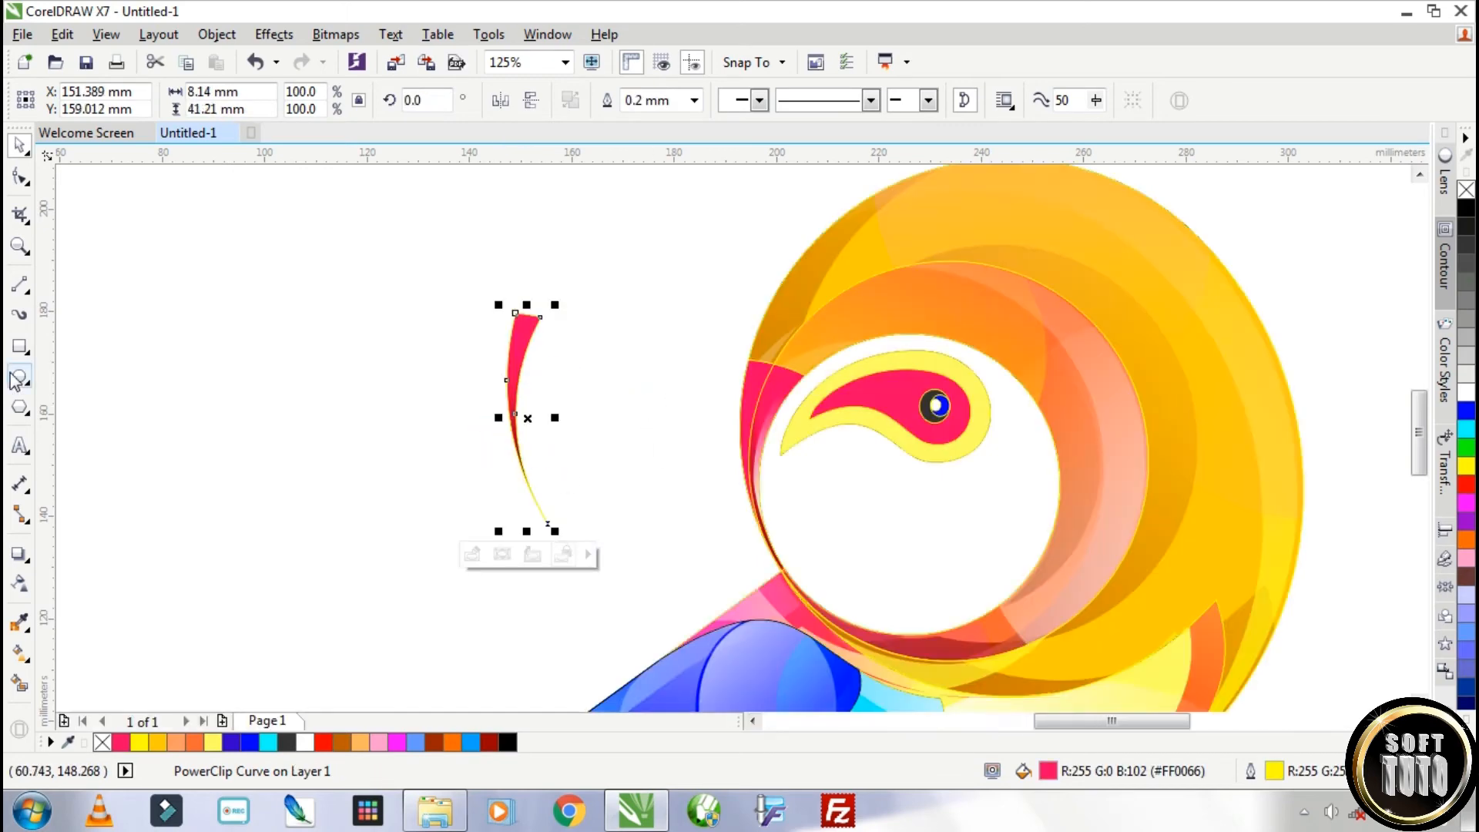
# Step: Add a white (#FFFFFF) copy of the clipped dark curve and move the shaded pink sliver back onto the head's outer edge
pyautogui.keyDown('ctrl'); pyautogui.click(528, 329); pyautogui.keyUp('ctrl')
pyautogui.click(521, 444)
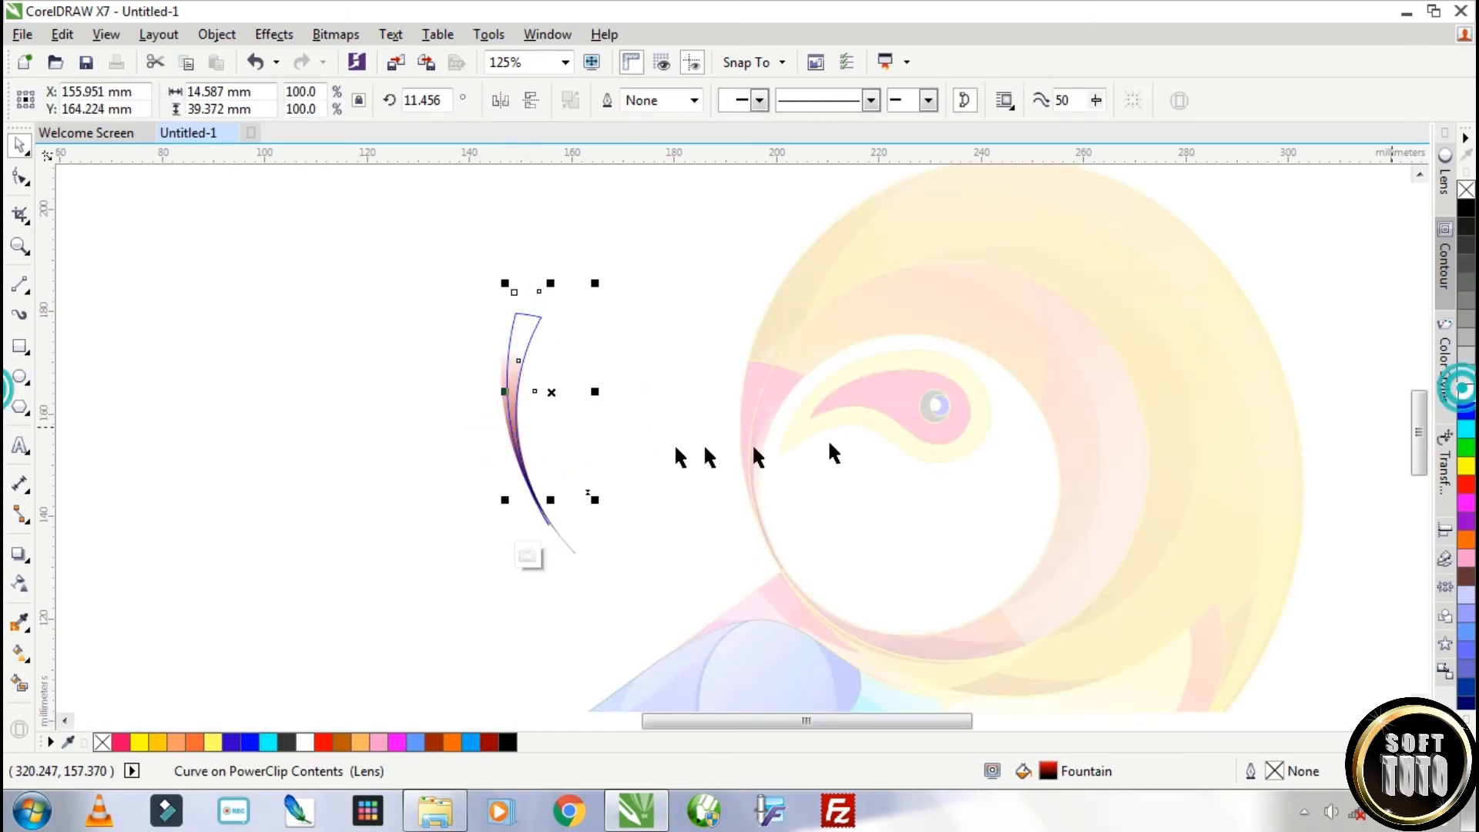
pyautogui.keyDown('ctrl'); pyautogui.click(376, 325); pyautogui.keyUp('ctrl')
pyautogui.moveTo(507, 343); pyautogui.dragTo(740, 389)
# Step: Adjust the white curve's position inside the outer pink sliver's PowerClip and finish editing
pyautogui.keyDown('ctrl'); pyautogui.click(740, 391); pyautogui.keyUp('ctrl')
pyautogui.click(755, 373)
pyautogui.click(755, 373)
pyautogui.moveTo(797, 373); pyautogui.dragTo(727, 380)
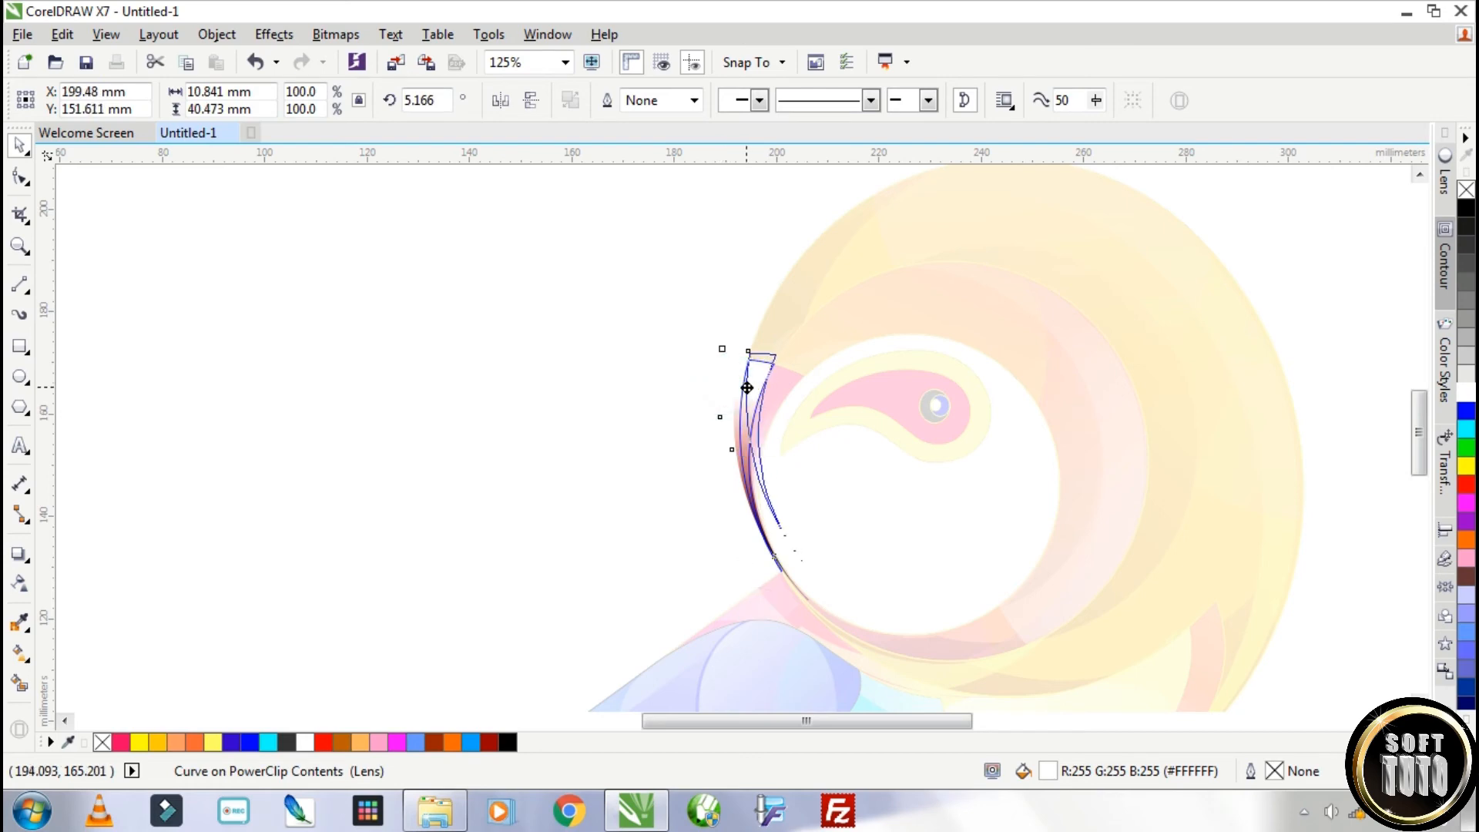
pyautogui.press('Tab')
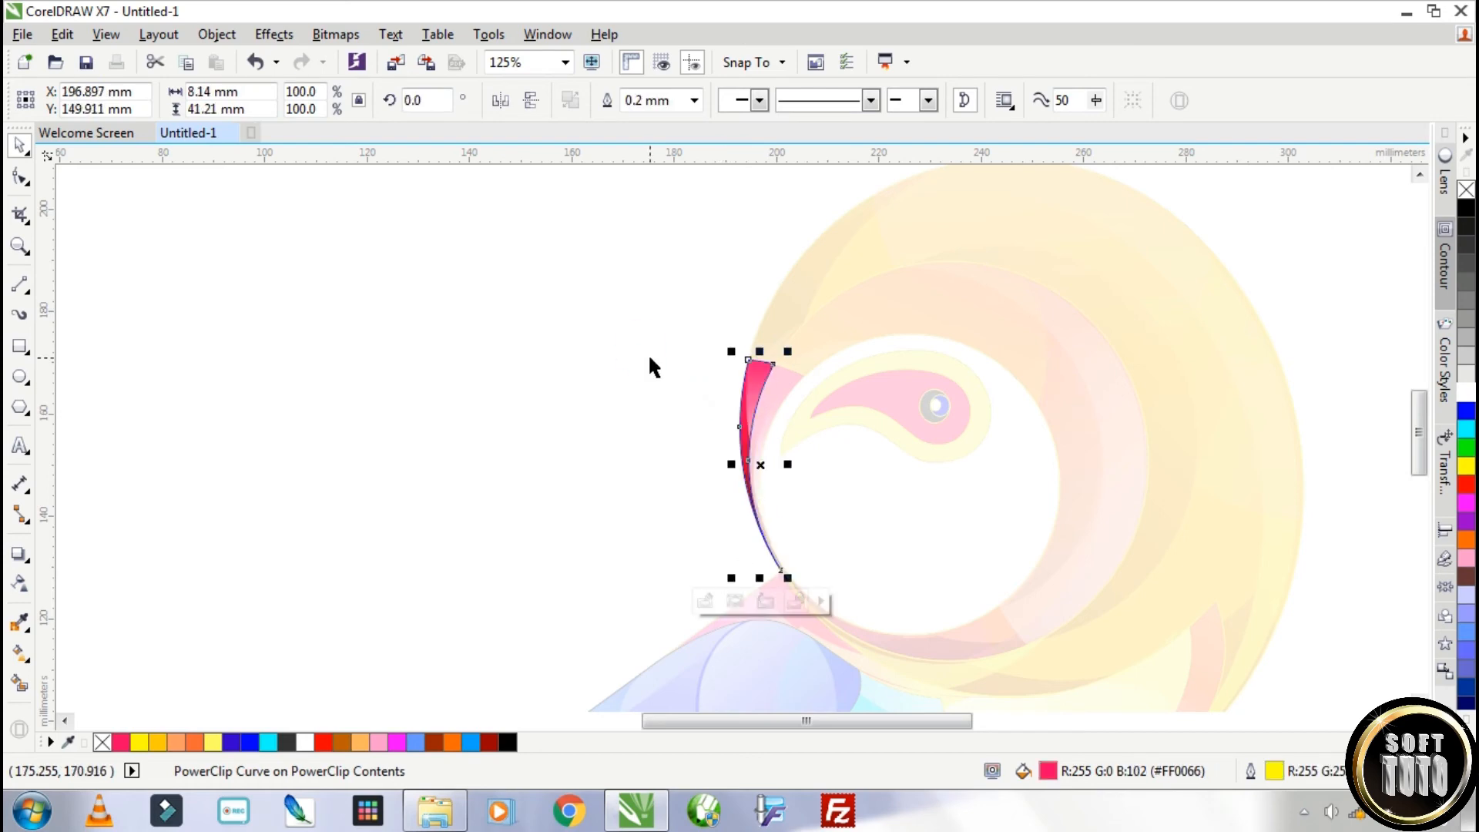
pyautogui.keyDown('ctrl'); pyautogui.click(698, 456); pyautogui.keyUp('ctrl')
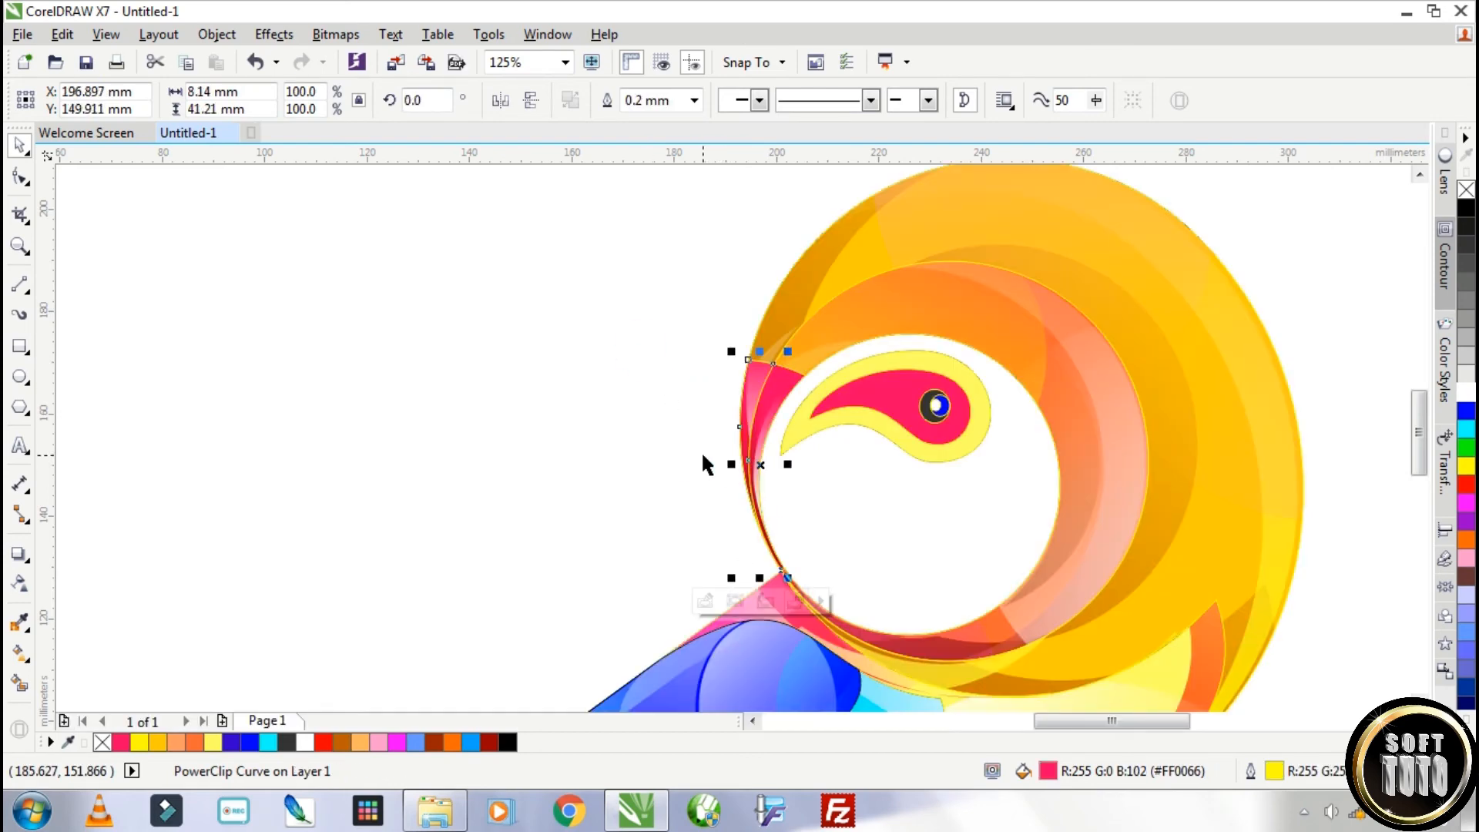
# Step: Copy the pink tail feather to the blank area beside the tail and add another copy offset slightly sideways
pyautogui.scroll(-4, 703, 464)
pyautogui.scroll(2, 654, 504)
pyautogui.click(654, 504)
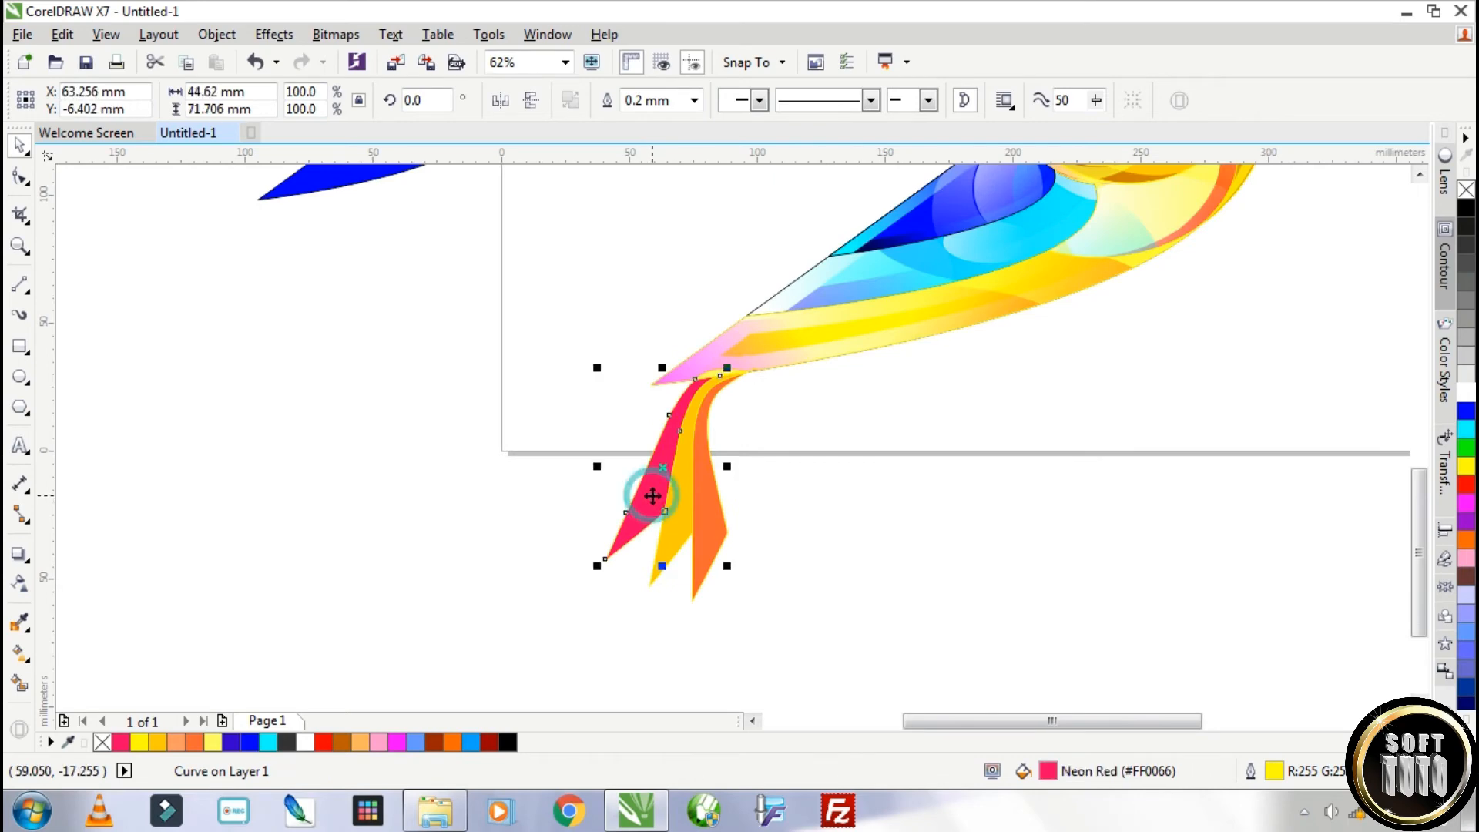
pyautogui.scroll(2, 655, 493)
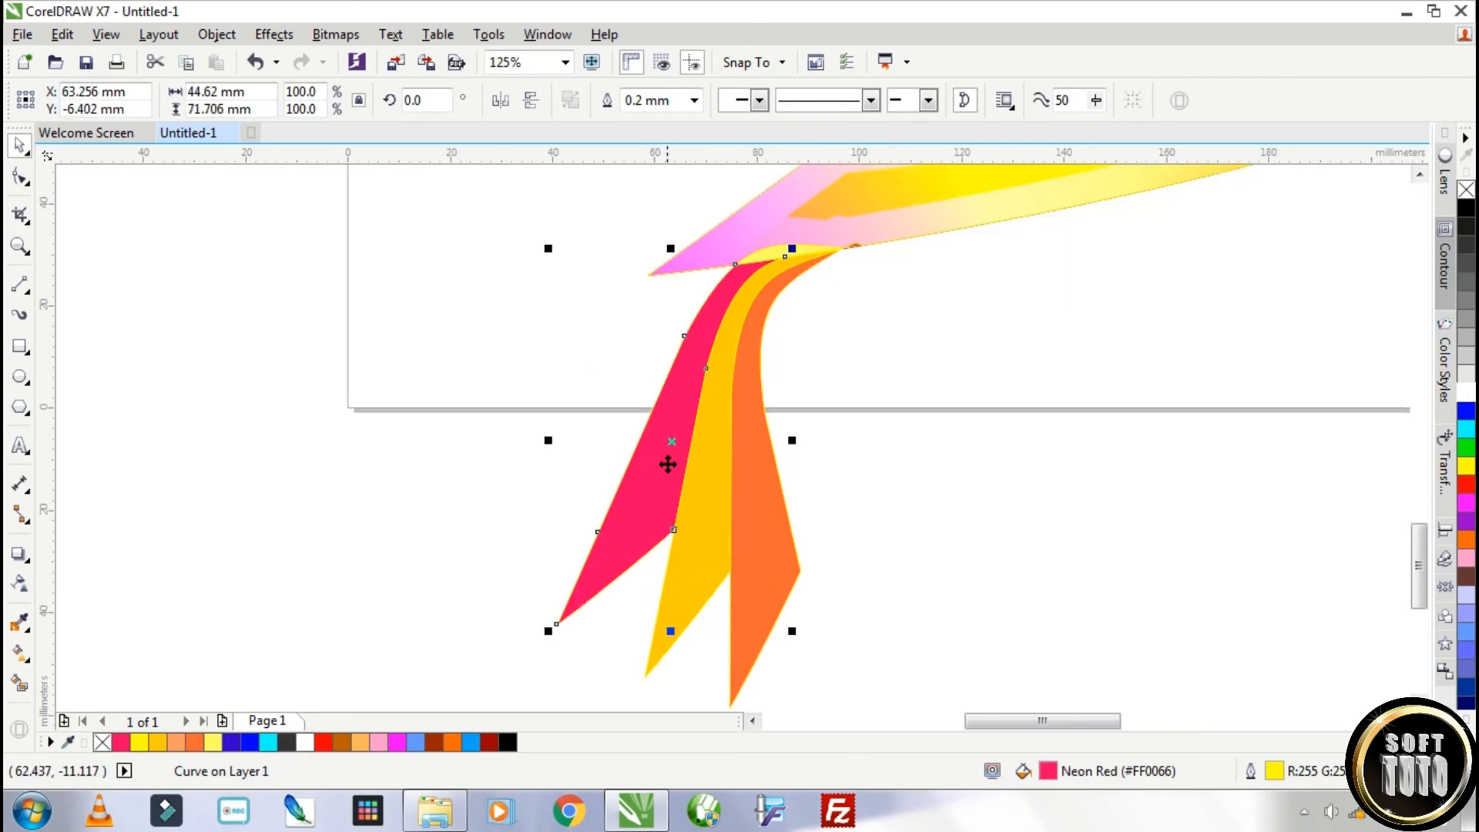
pyautogui.moveTo(664, 462); pyautogui.dragTo(288, 513)
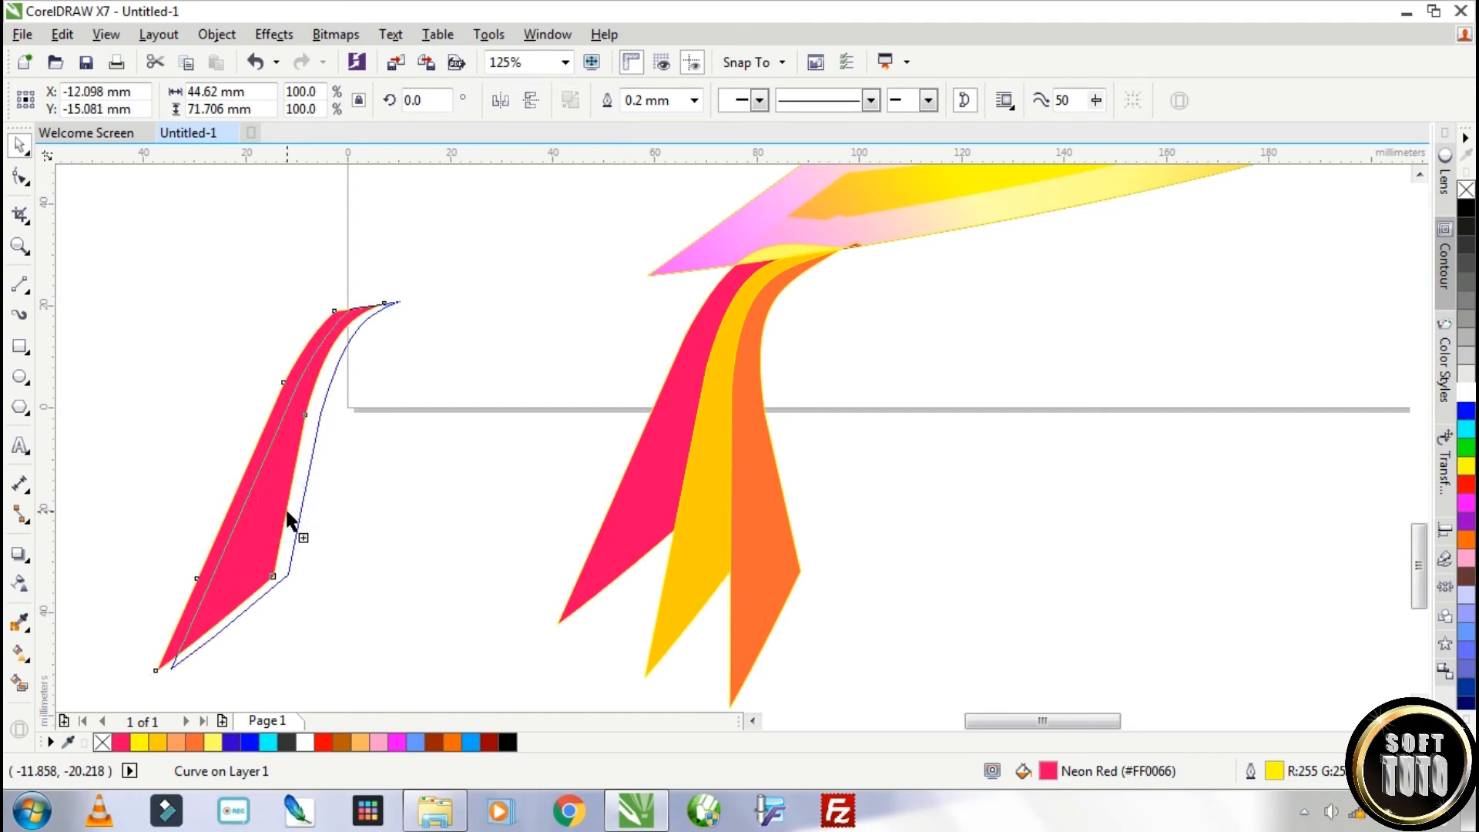
pyautogui.moveTo(287, 511); pyautogui.dragTo(288, 511)
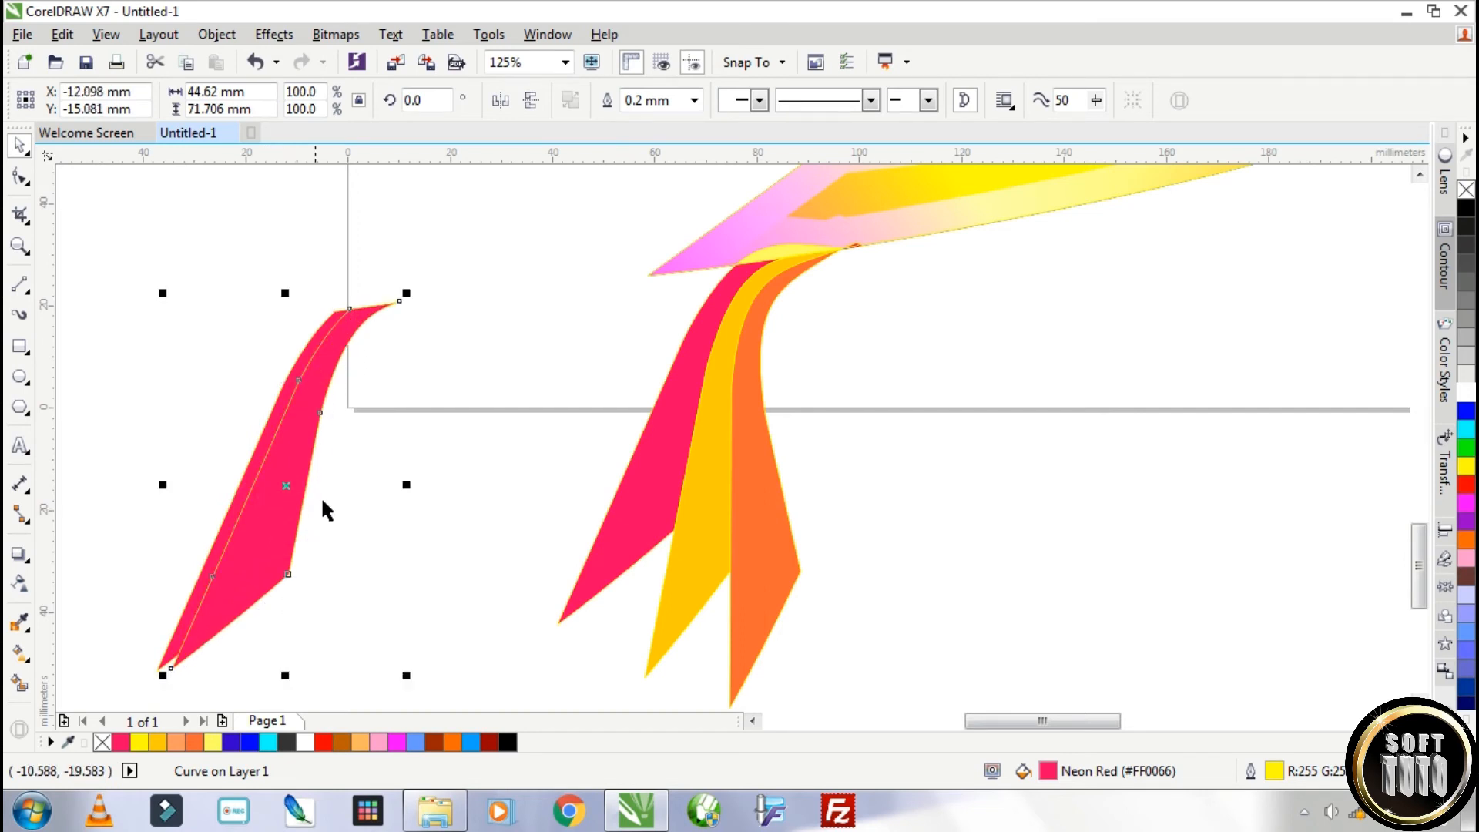
# Step: Trim the overlapping pink feather copies into a left-edge and a right-edge sliver and delete the leftover shape
pyautogui.keyDown('shift'); pyautogui.click(308, 360); pyautogui.keyUp('shift')
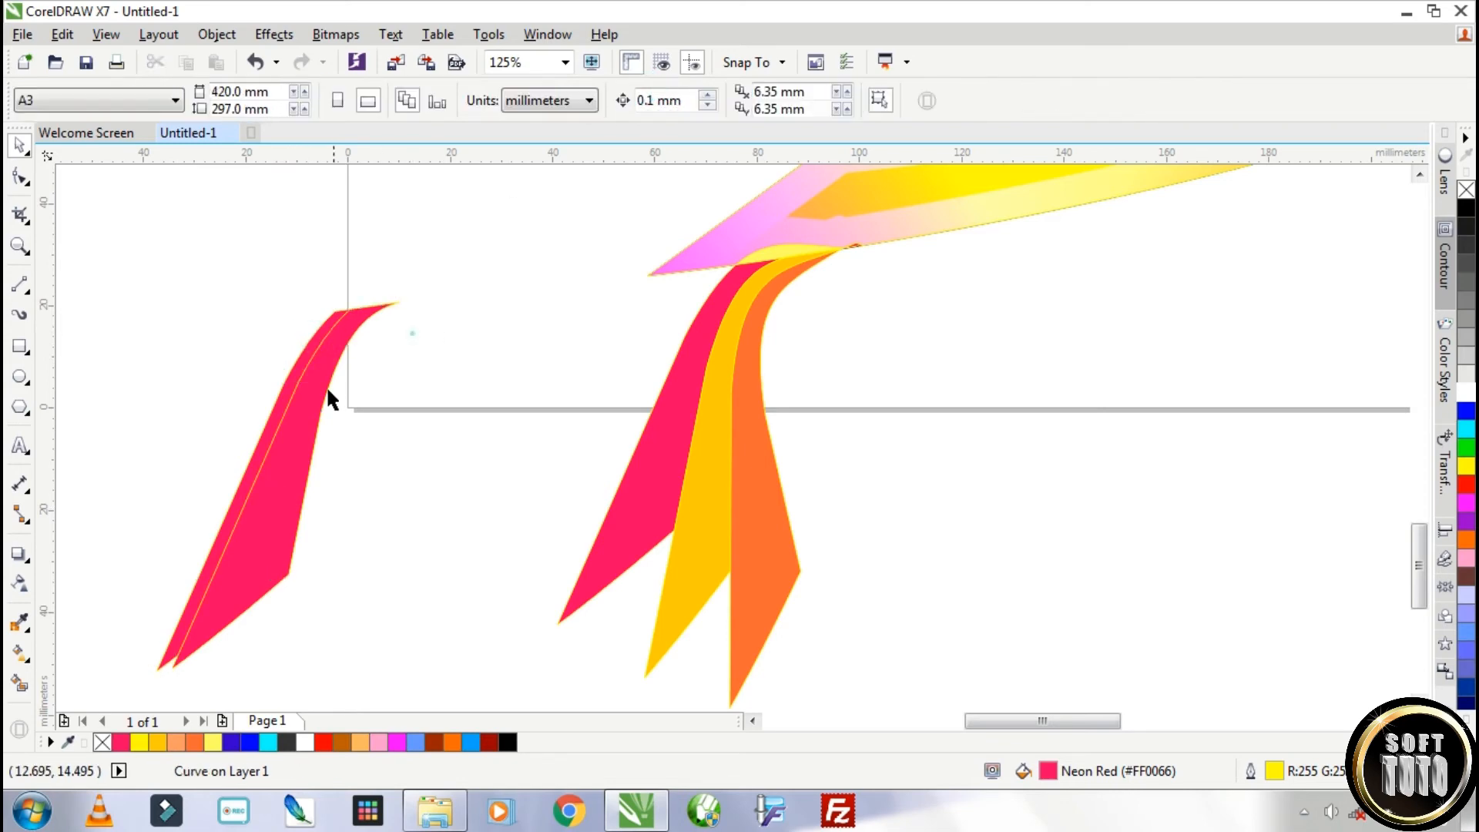
pyautogui.moveTo(314, 413); pyautogui.dragTo(213, 330)
pyautogui.keyDown('shift'); pyautogui.click(435, 330); pyautogui.keyUp('shift')
pyautogui.click(638, 100)
pyautogui.press('Delete')
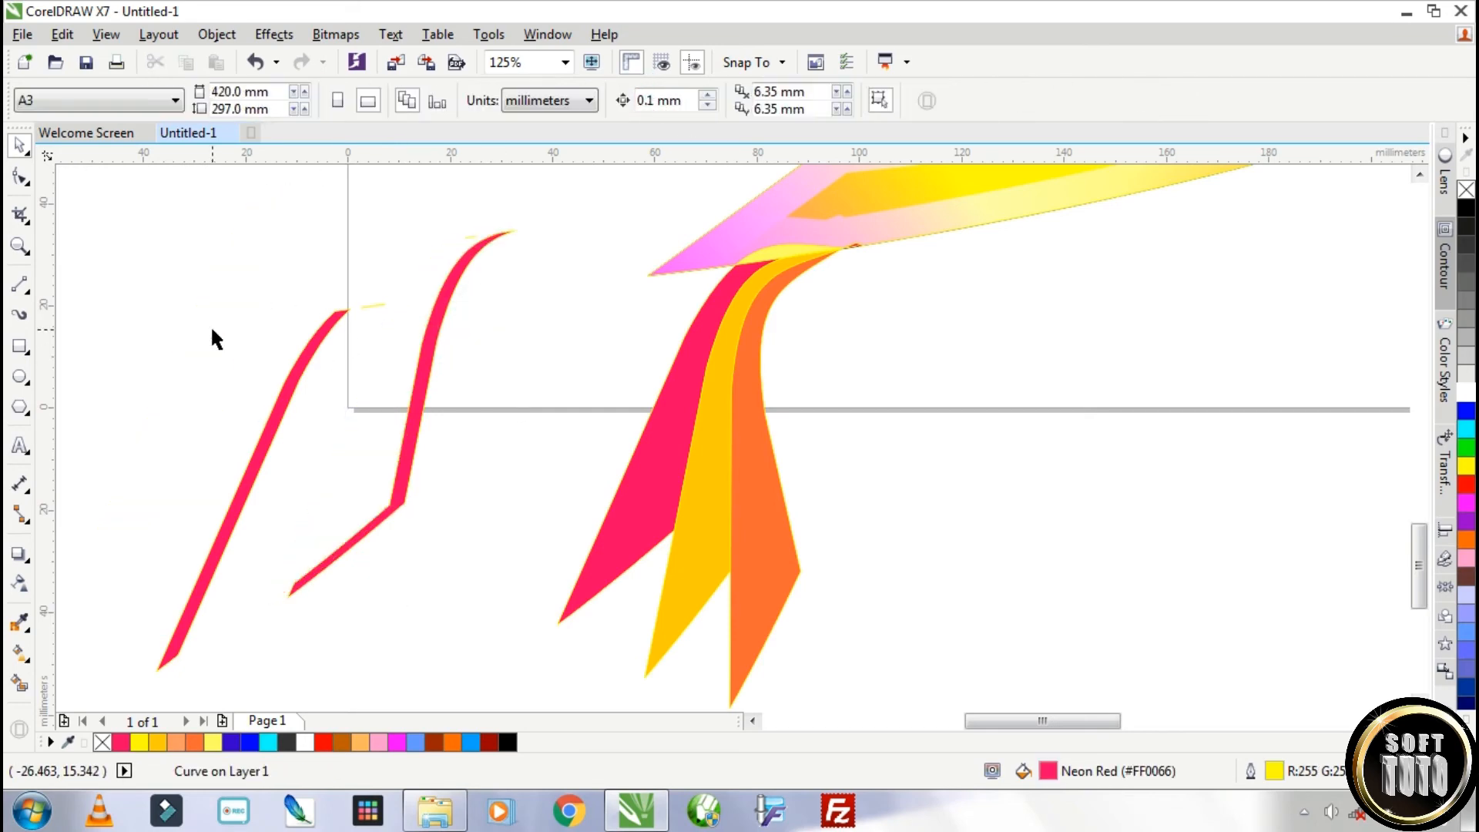
# Step: Fill the left-edge pink sliver with a pink-to-white linear gradient, remove its outline and PowerClip it inside the pink tail feather
pyautogui.click(291, 386)
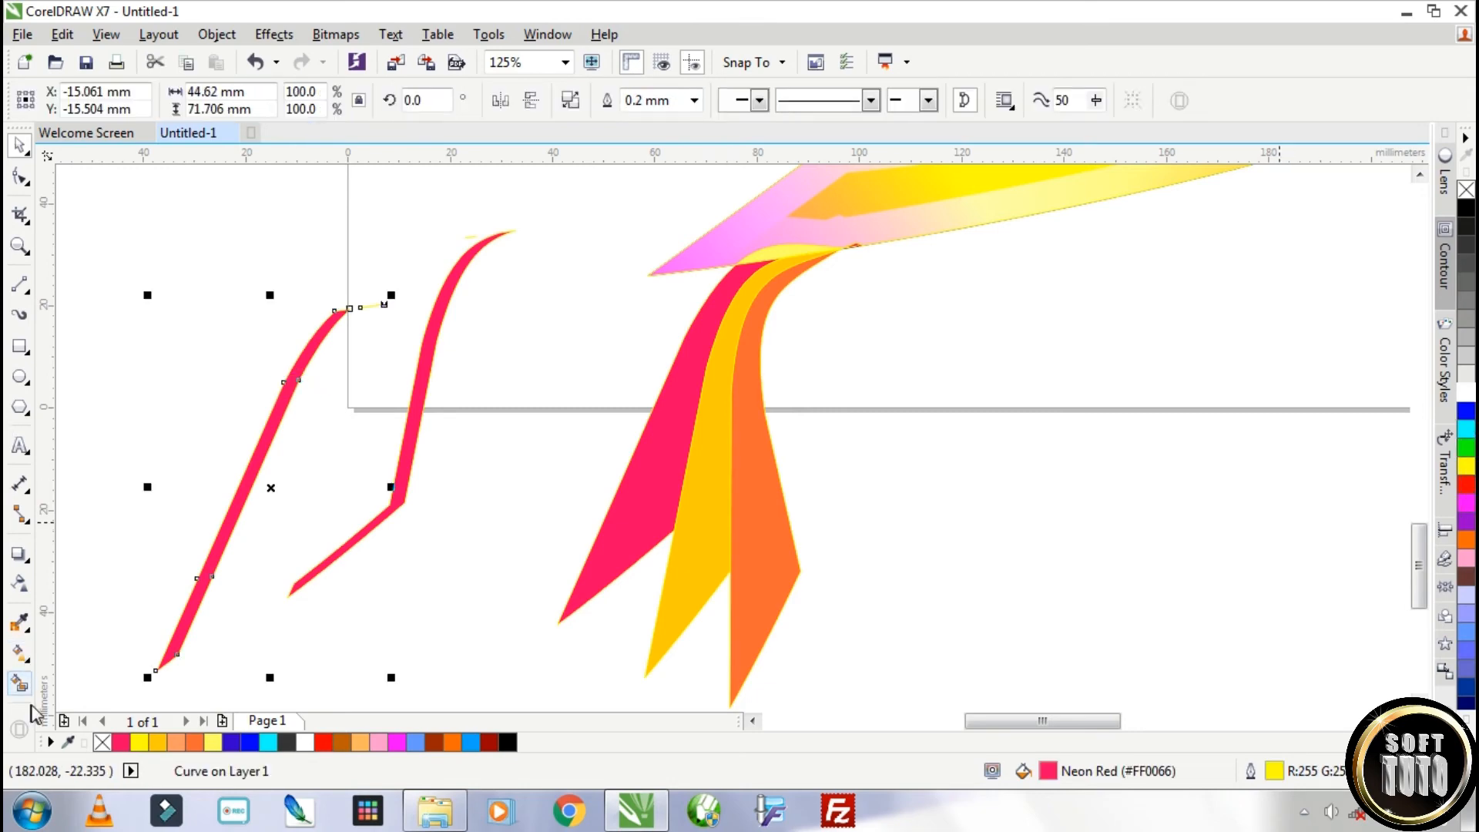
pyautogui.click(20, 685)
pyautogui.moveTo(175, 638); pyautogui.dragTo(323, 342)
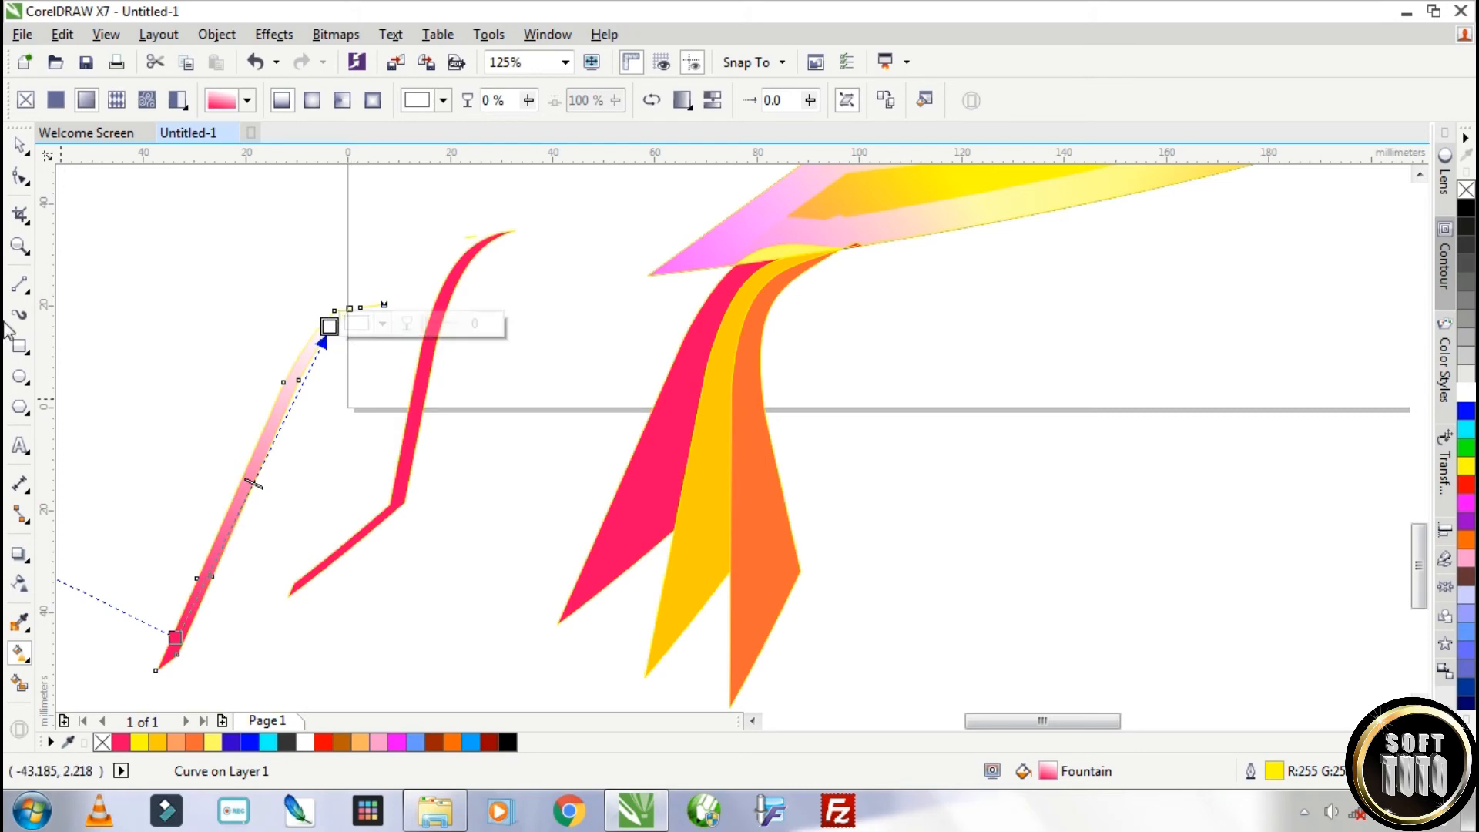
pyautogui.click(18, 144)
pyautogui.rightClick(1466, 191)
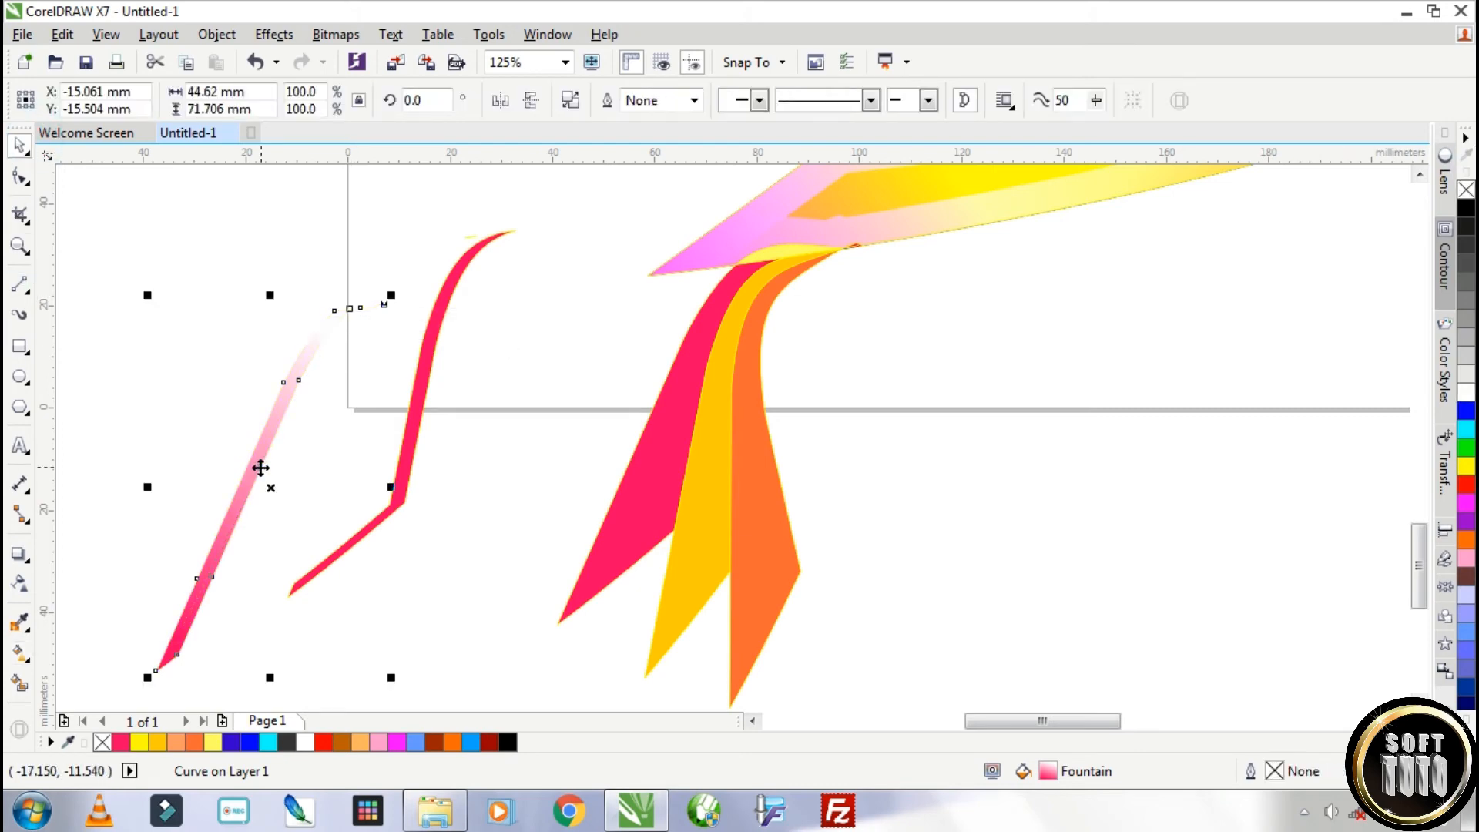
pyautogui.rightClick(260, 467)
pyautogui.click(374, 244)
pyautogui.click(634, 462)
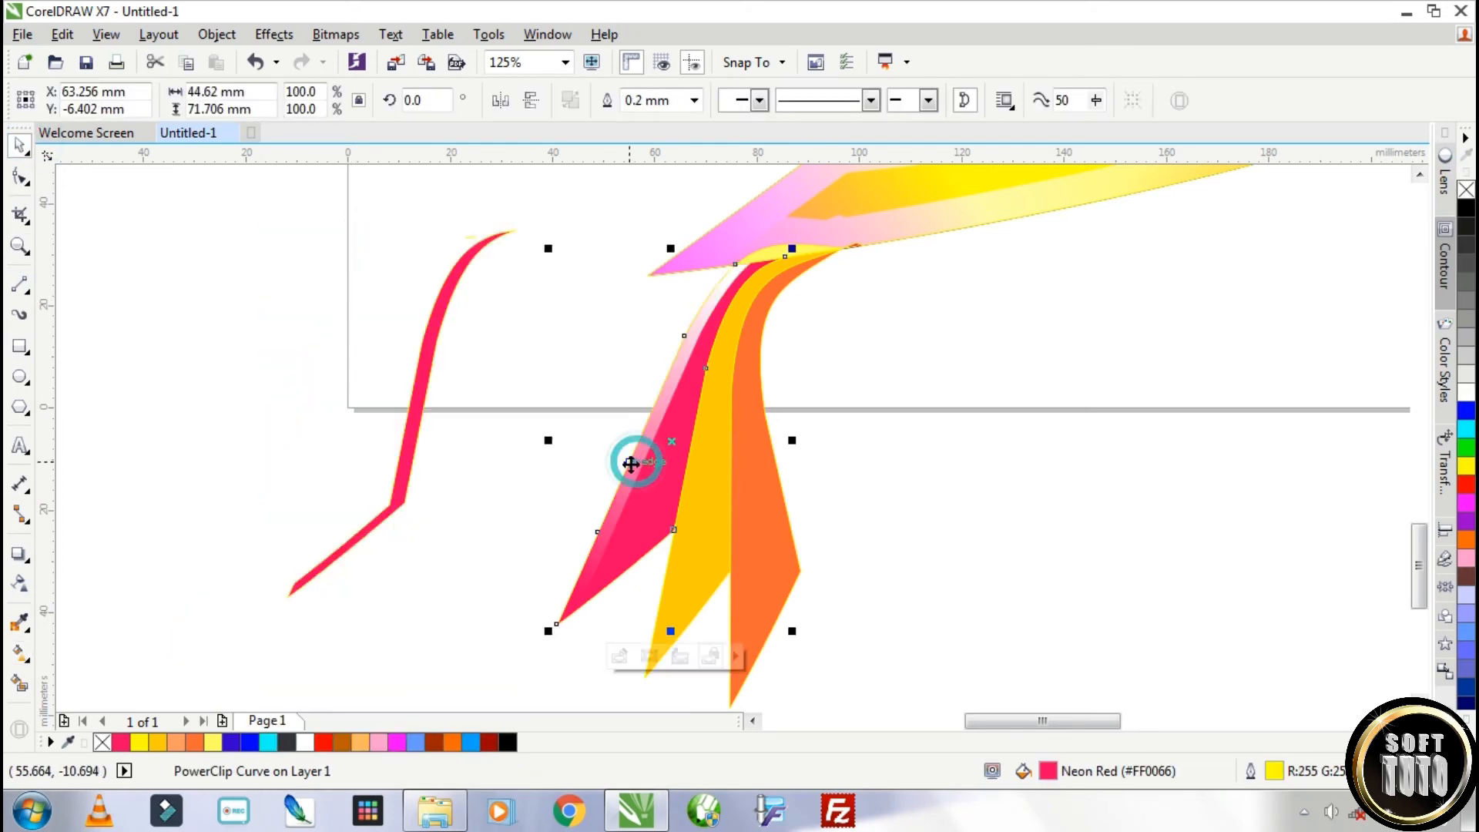
# Step: Fill the right-edge pink sliver with a linear gradient from pink at the tip to black at the top
pyautogui.click(426, 373)
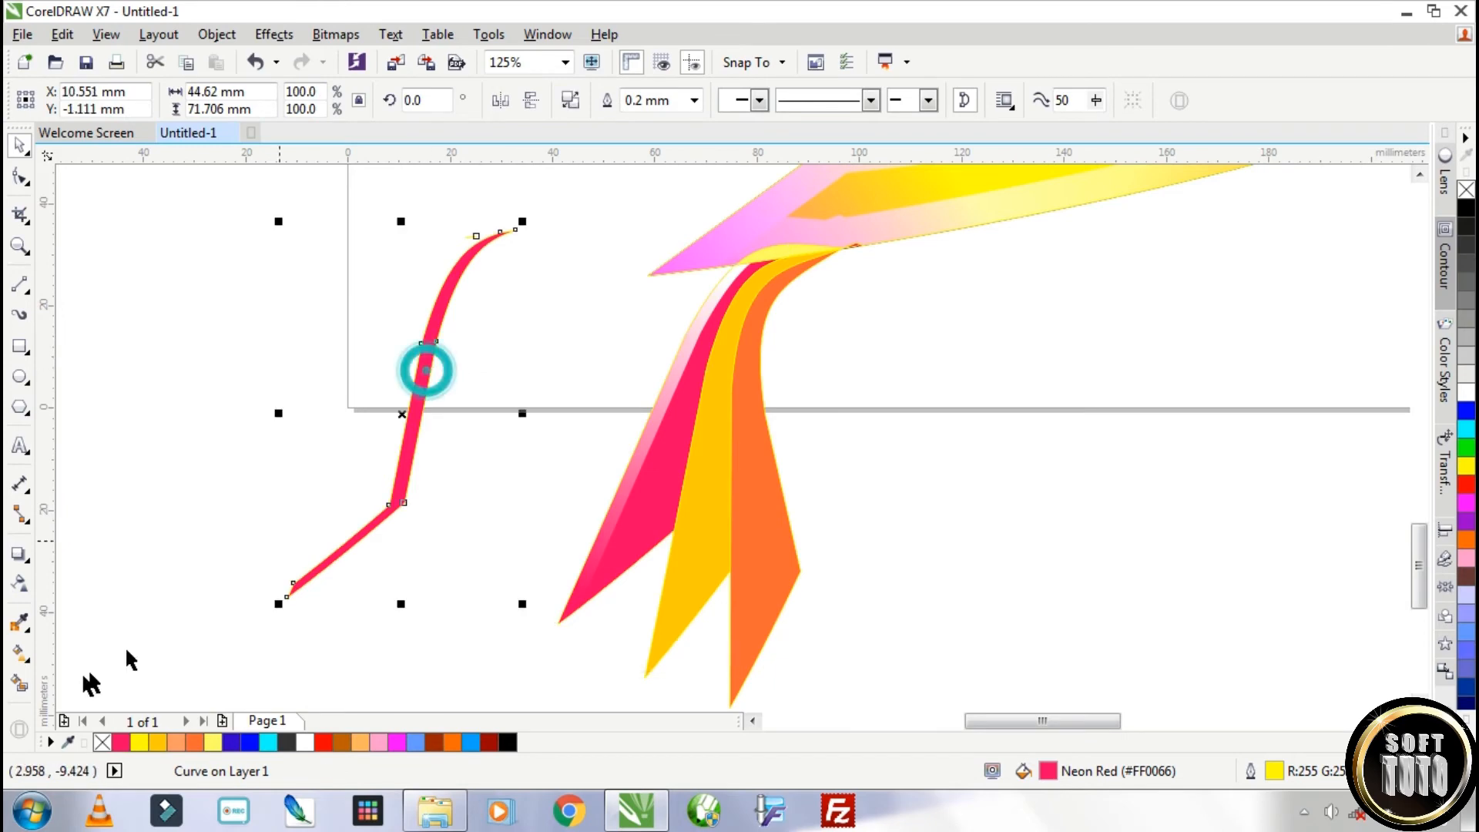
pyautogui.click(18, 653)
pyautogui.moveTo(316, 572); pyautogui.dragTo(470, 259)
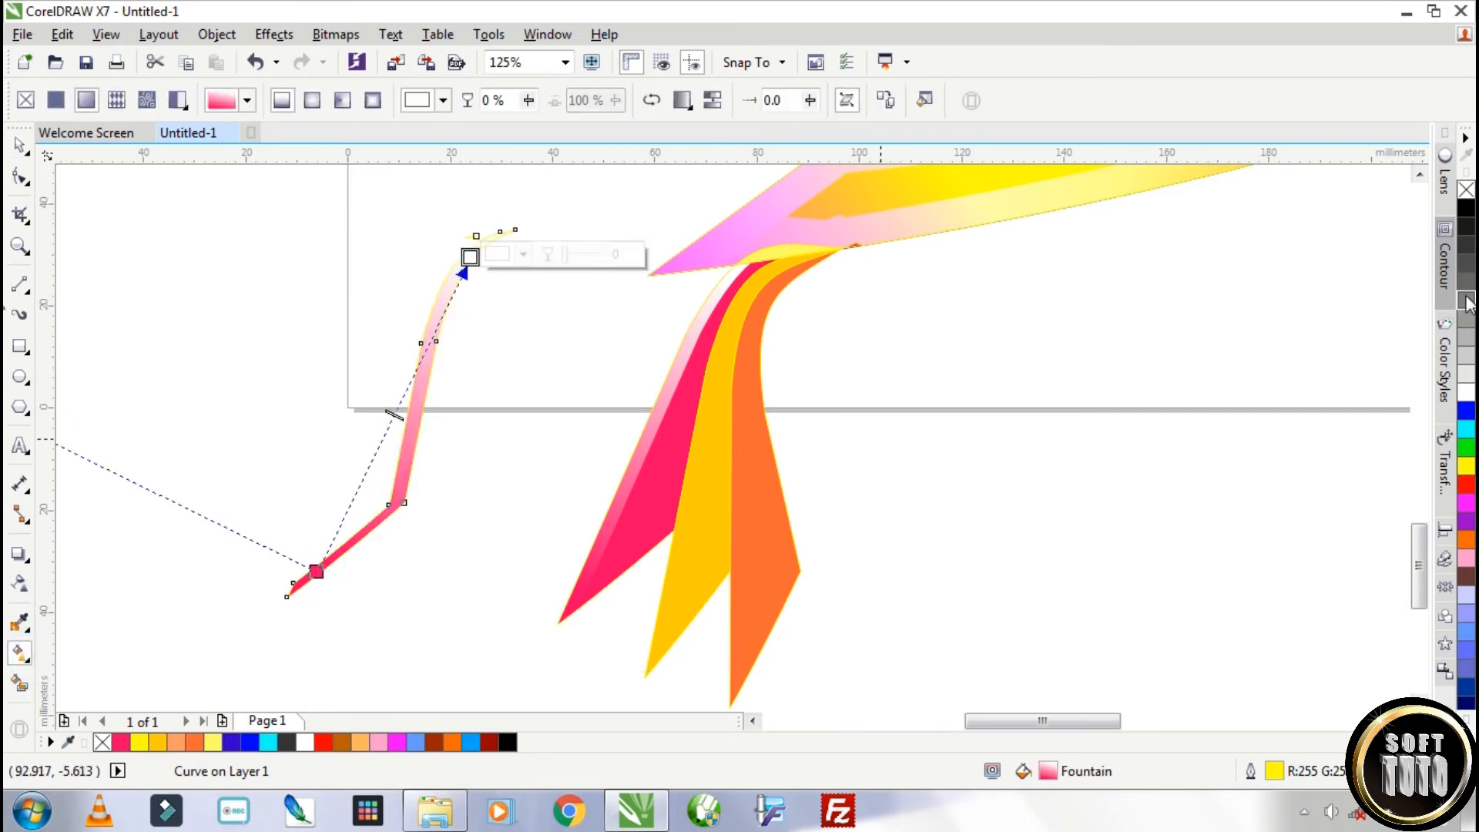
pyautogui.moveTo(568, 308); pyautogui.dragTo(470, 257)
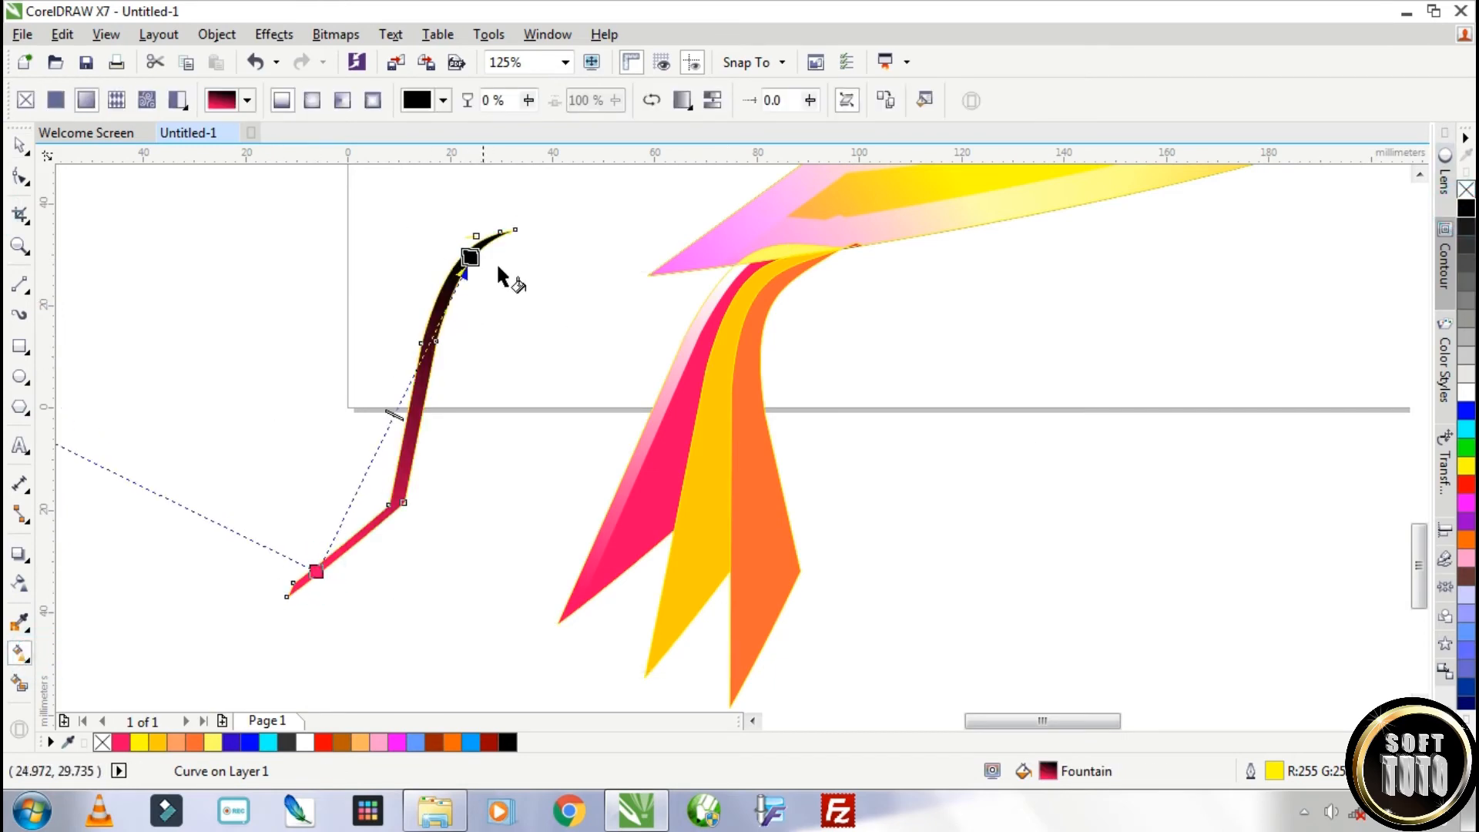
pyautogui.click(23, 144)
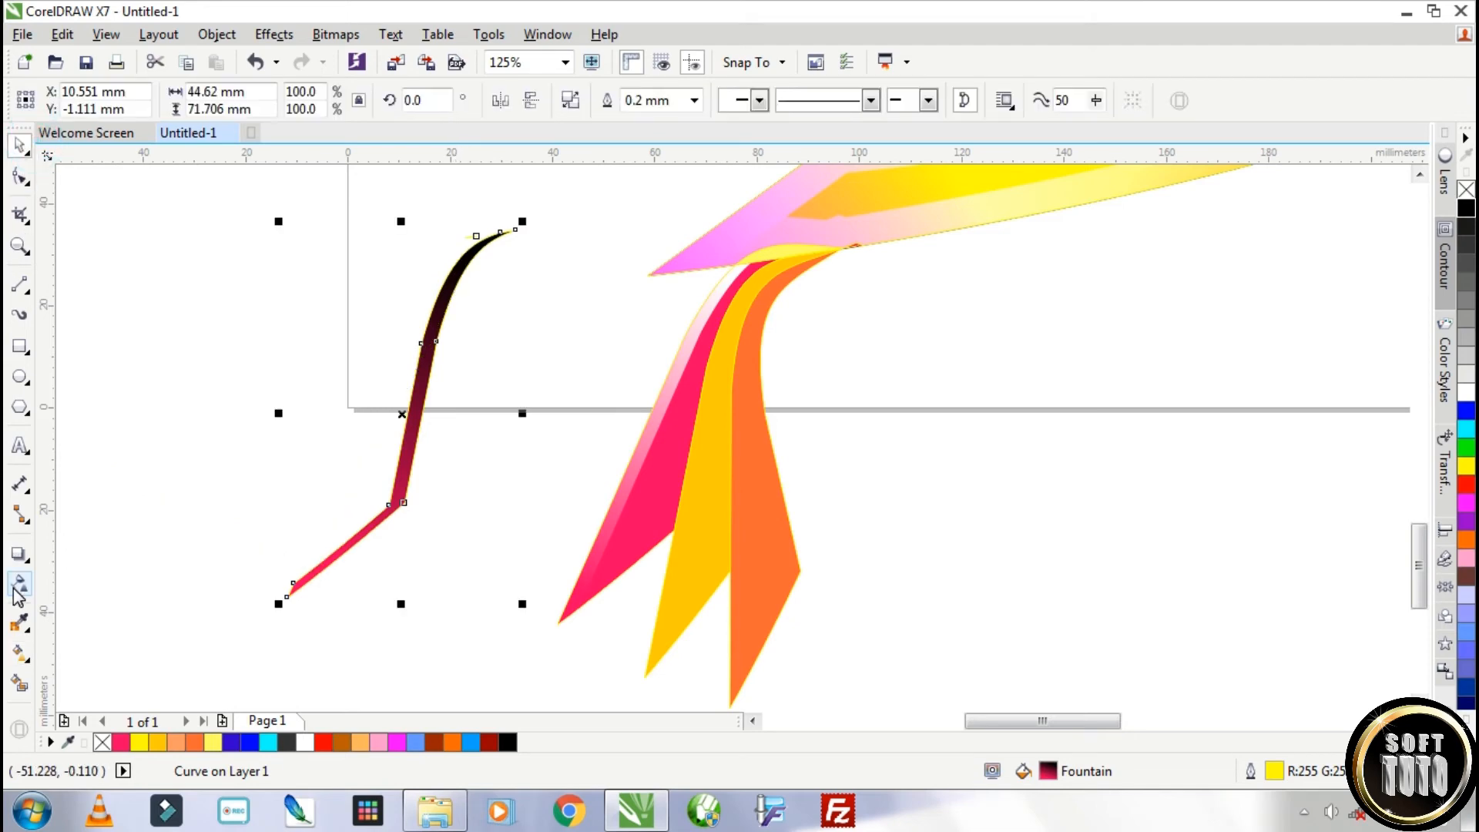
# Step: Fade the pink-to-black sliver upward with a linear transparency, remove its outline and PowerClip it inside the pink tail feather
pyautogui.click(18, 588)
pyautogui.moveTo(466, 262); pyautogui.dragTo(385, 499)
pyautogui.moveTo(255, 301); pyautogui.dragTo(311, 284)
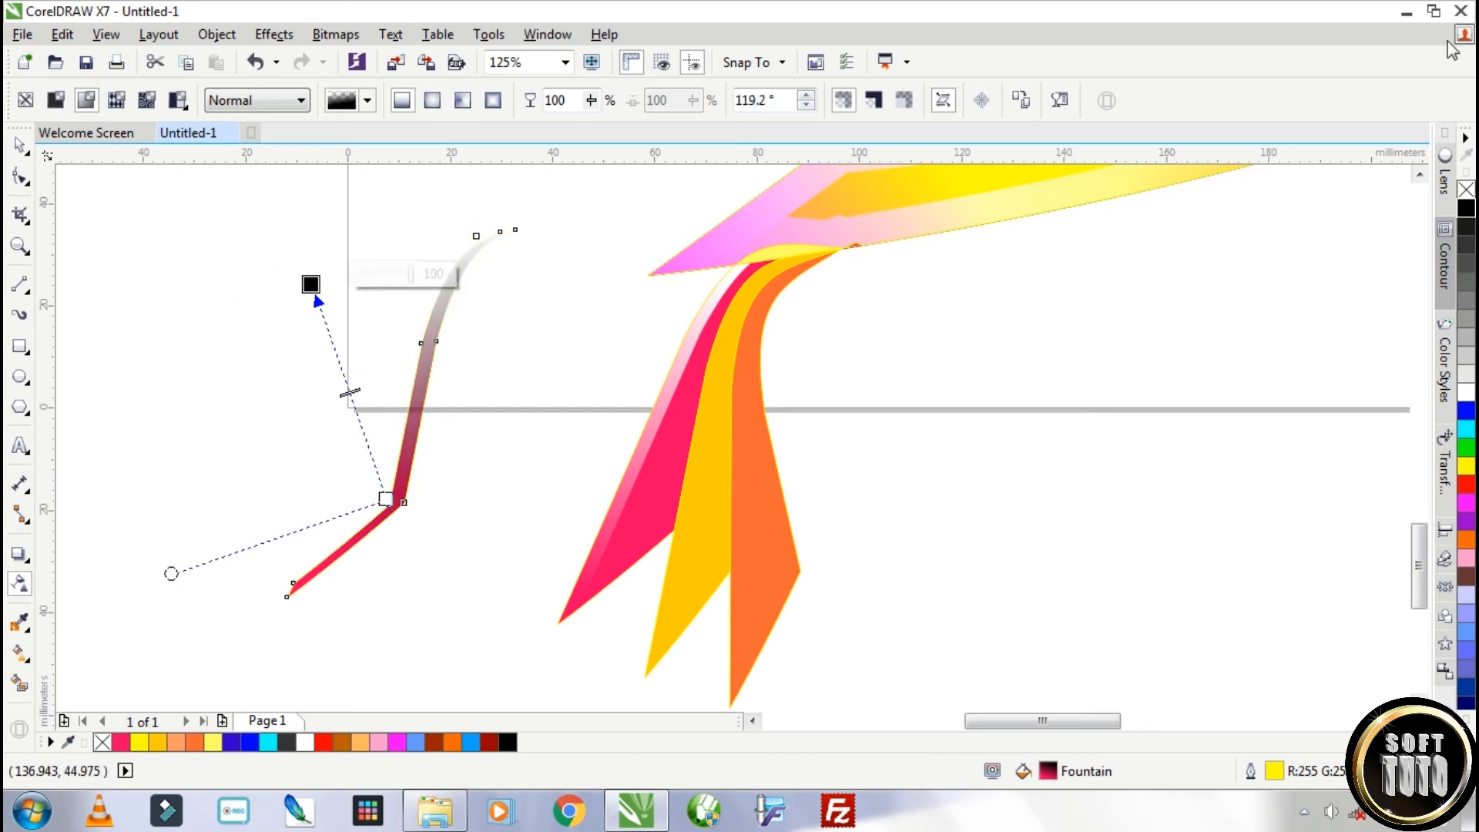
pyautogui.click(17, 146)
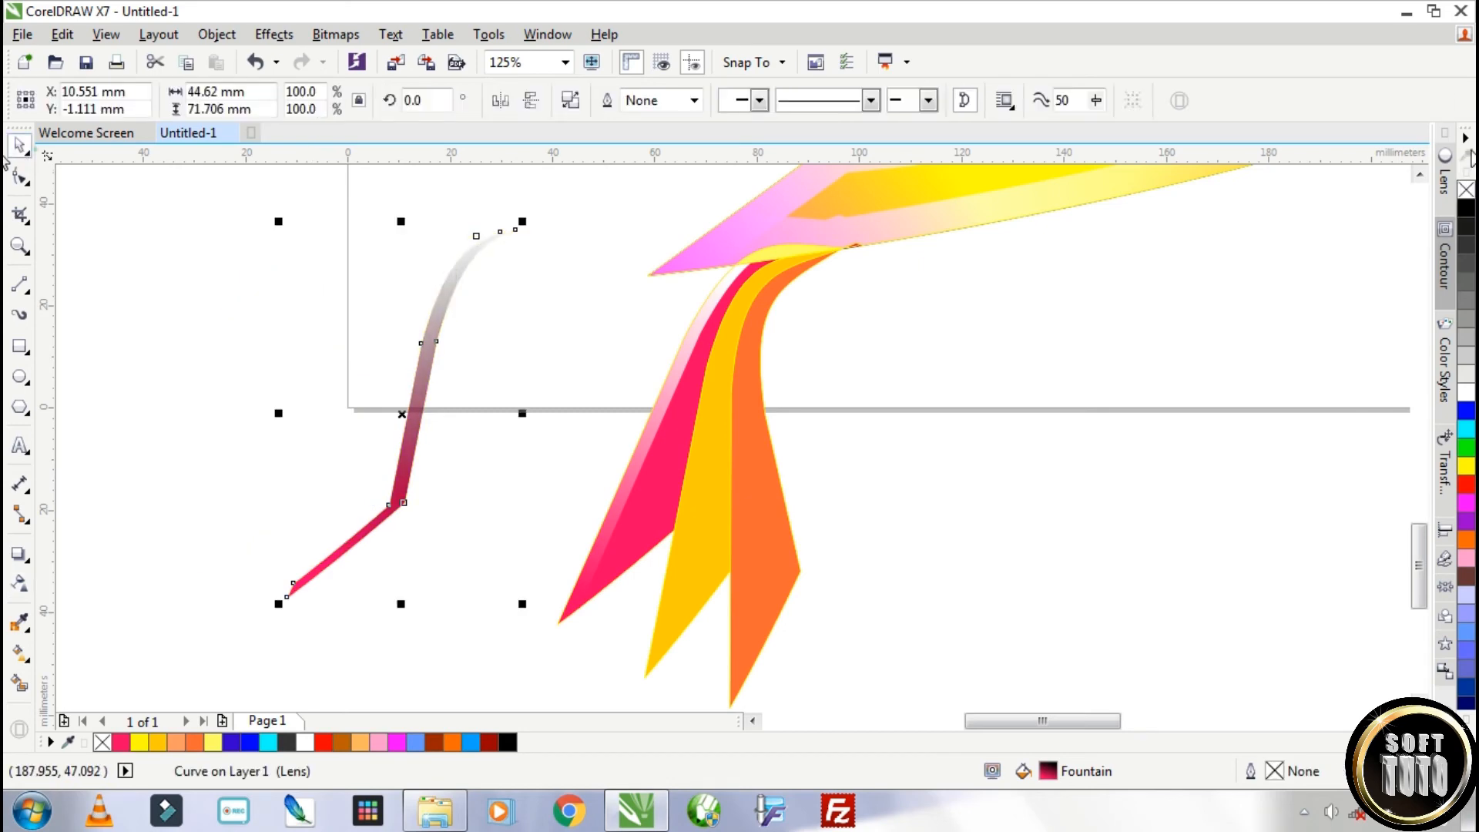
pyautogui.rightClick(411, 436)
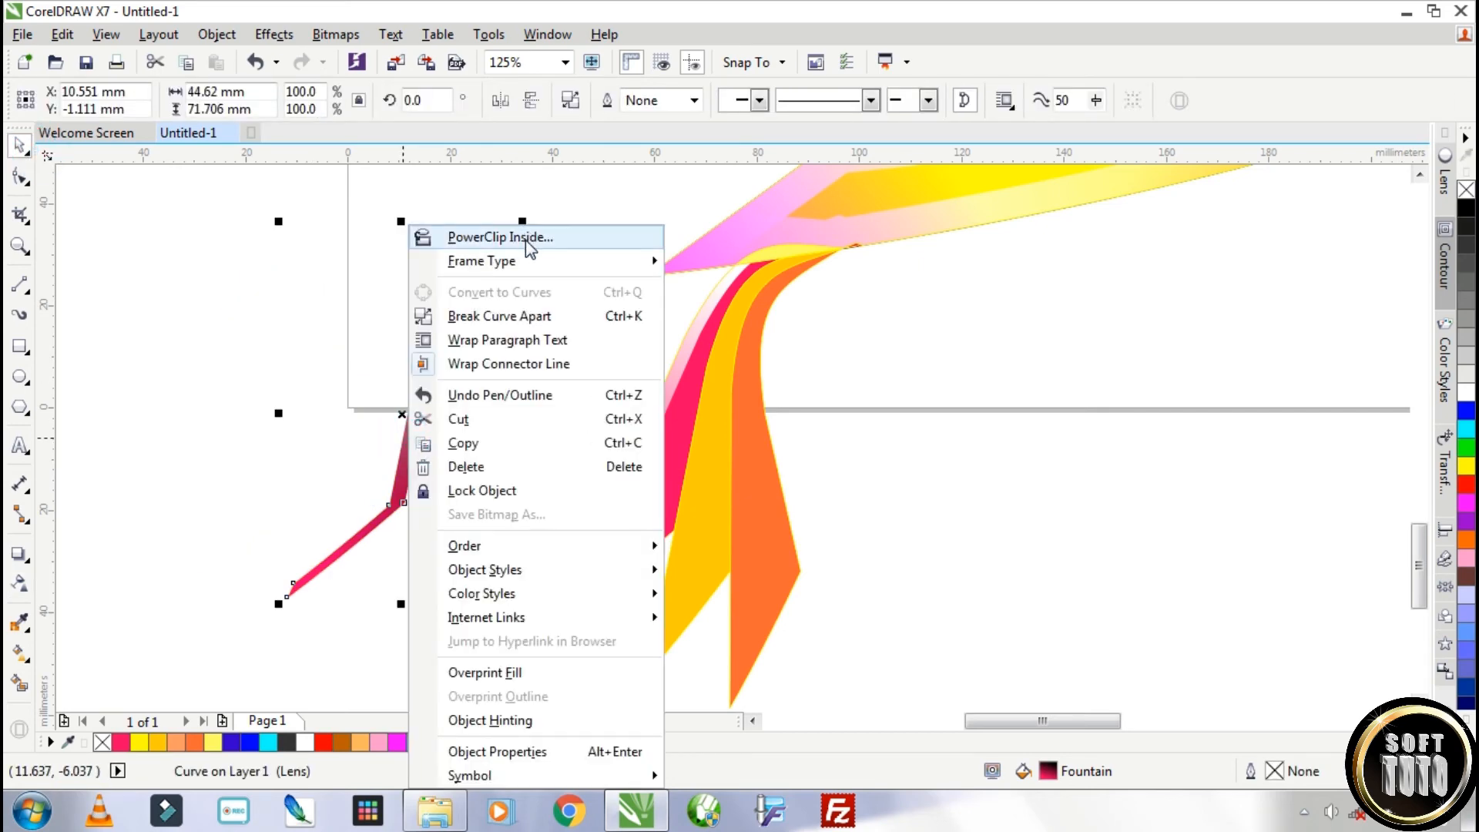
pyautogui.click(524, 237)
pyautogui.click(664, 462)
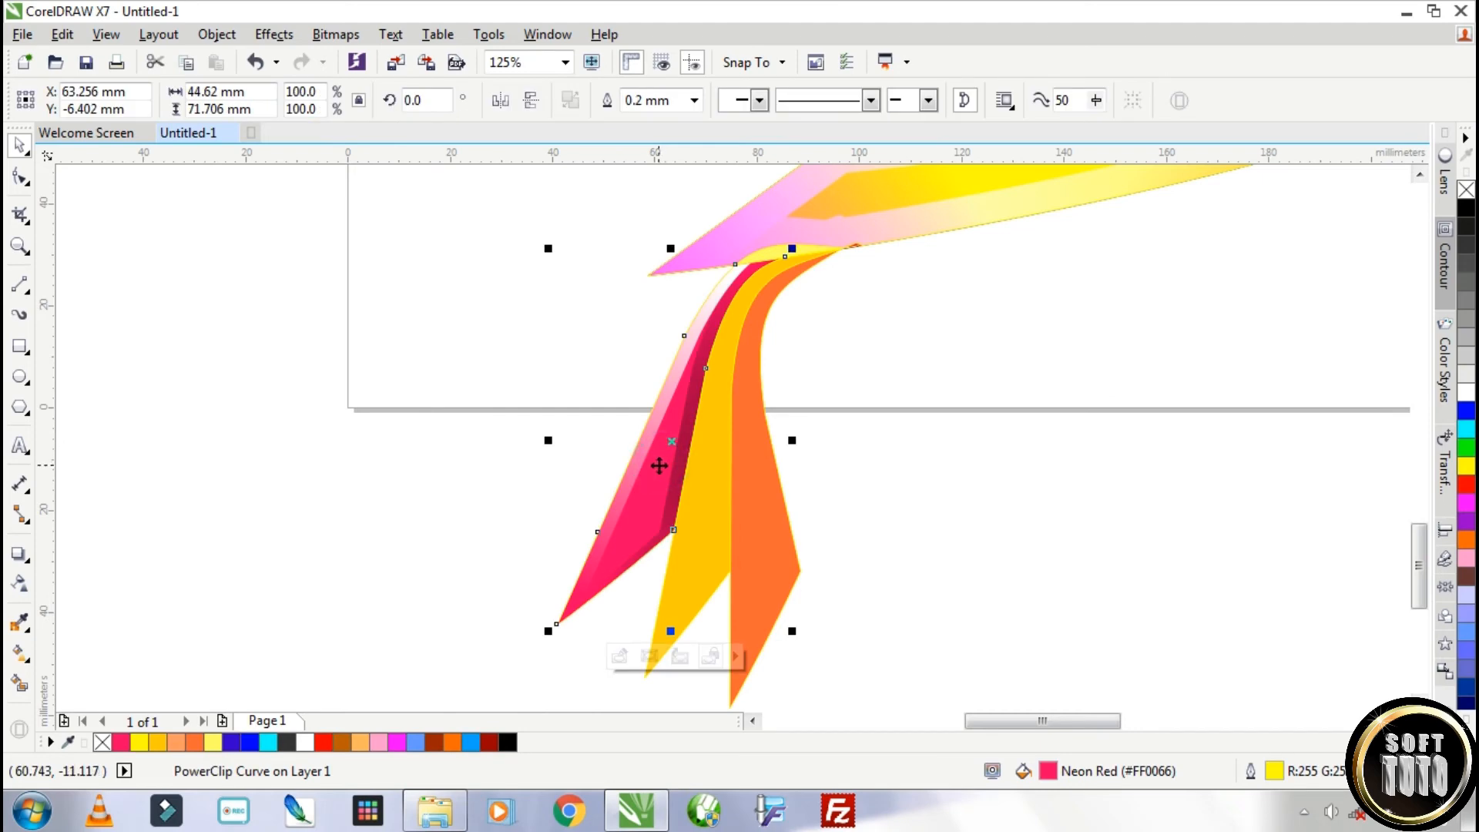
# Step: Copy the amber middle tail feather to the blank area beside the tail, with a second copy offset slightly sideways
pyautogui.moveTo(660, 466); pyautogui.dragTo(835, 484)
pyautogui.click(878, 578)
pyautogui.moveTo(878, 578); pyautogui.dragTo(400, 563)
pyautogui.rightClick(387, 561)
pyautogui.rightClick(399, 562)
# Step: Trim the amber feather copies against each other into a left-edge and a right-edge sliver
pyautogui.keyDown('shift'); pyautogui.click(383, 410); pyautogui.keyUp('shift')
pyautogui.click(638, 101)
pyautogui.click(449, 426)
pyautogui.moveTo(398, 443); pyautogui.dragTo(254, 436)
pyautogui.rightClick(479, 442)
pyautogui.keyDown('shift'); pyautogui.click(516, 556); pyautogui.keyUp('shift')
pyautogui.click(638, 101)
# Step: Give the left-edge amber sliver a linear gradient and a transparency fade, then PowerClip it inside the middle tail feather
pyautogui.click(378, 462)
pyautogui.click(20, 653)
pyautogui.moveTo(341, 647); pyautogui.dragTo(473, 256)
pyautogui.click(19, 583)
pyautogui.moveTo(384, 224); pyautogui.dragTo(409, 224)
pyautogui.click(19, 145)
pyautogui.rightClick(389, 434)
pyautogui.click(479, 237)
pyautogui.click(875, 542)
# Step: Fill the right-edge amber sliver with a linear gradient from the tip upward and recolour its upper end from the palette
pyautogui.click(501, 589)
pyautogui.click(20, 653)
pyautogui.moveTo(464, 633); pyautogui.dragTo(563, 268)
pyautogui.click(1468, 491)
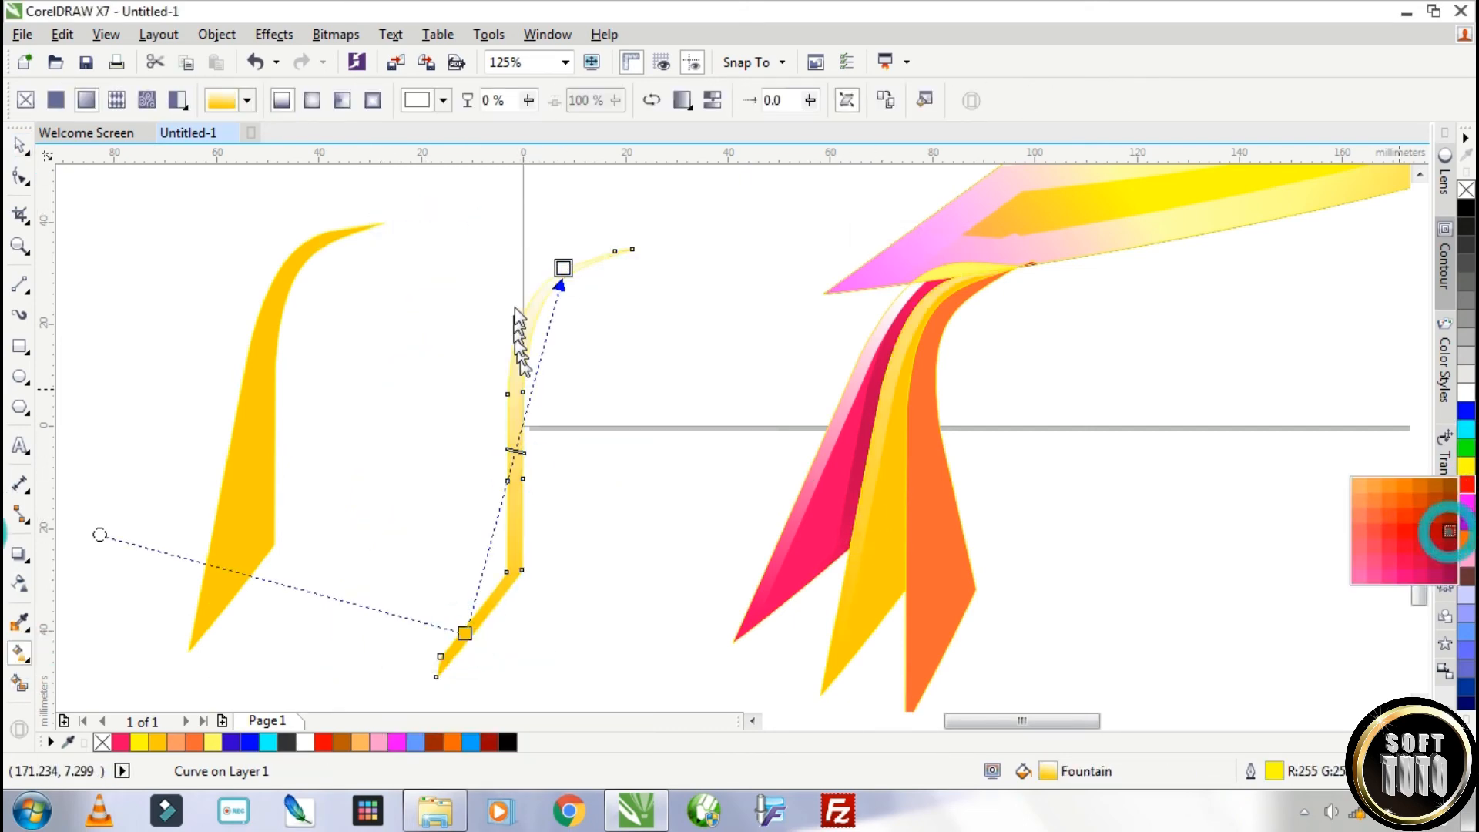
# Step: Fade the right-edge amber sliver with a linear transparency and PowerClip it inside the middle tail feather
pyautogui.click(19, 583)
pyautogui.moveTo(475, 628); pyautogui.dragTo(604, 240)
pyautogui.click(19, 145)
pyautogui.rightClick(479, 612)
pyautogui.click(540, 23)
pyautogui.click(886, 540)
# Step: Copy the orange tail feather to the blank area beside the tail and make further copies for trimming
pyautogui.moveTo(941, 596); pyautogui.dragTo(543, 473)
pyautogui.hotkey('ctrl', 'z')
pyautogui.press('Escape')
pyautogui.moveTo(520, 419); pyautogui.dragTo(564, 438)
pyautogui.moveTo(564, 438); pyautogui.dragTo(384, 431)
pyautogui.rightClick(548, 434)
# Step: Trim the overlapping orange feather copies into a left-edge and a right-edge sliver
pyautogui.keyDown('shift'); pyautogui.click(603, 517); pyautogui.keyUp('shift')
pyautogui.click(639, 100)
pyautogui.click(468, 432)
# Step: Give the left-edge orange sliver a linear gradient and transparency fade without outline, then PowerClip it inside the orange tail feather
pyautogui.click(489, 385)
pyautogui.click(19, 653)
pyautogui.moveTo(485, 621); pyautogui.dragTo(520, 695)
pyautogui.click(19, 583)
pyautogui.click(20, 144)
pyautogui.rightClick(455, 447)
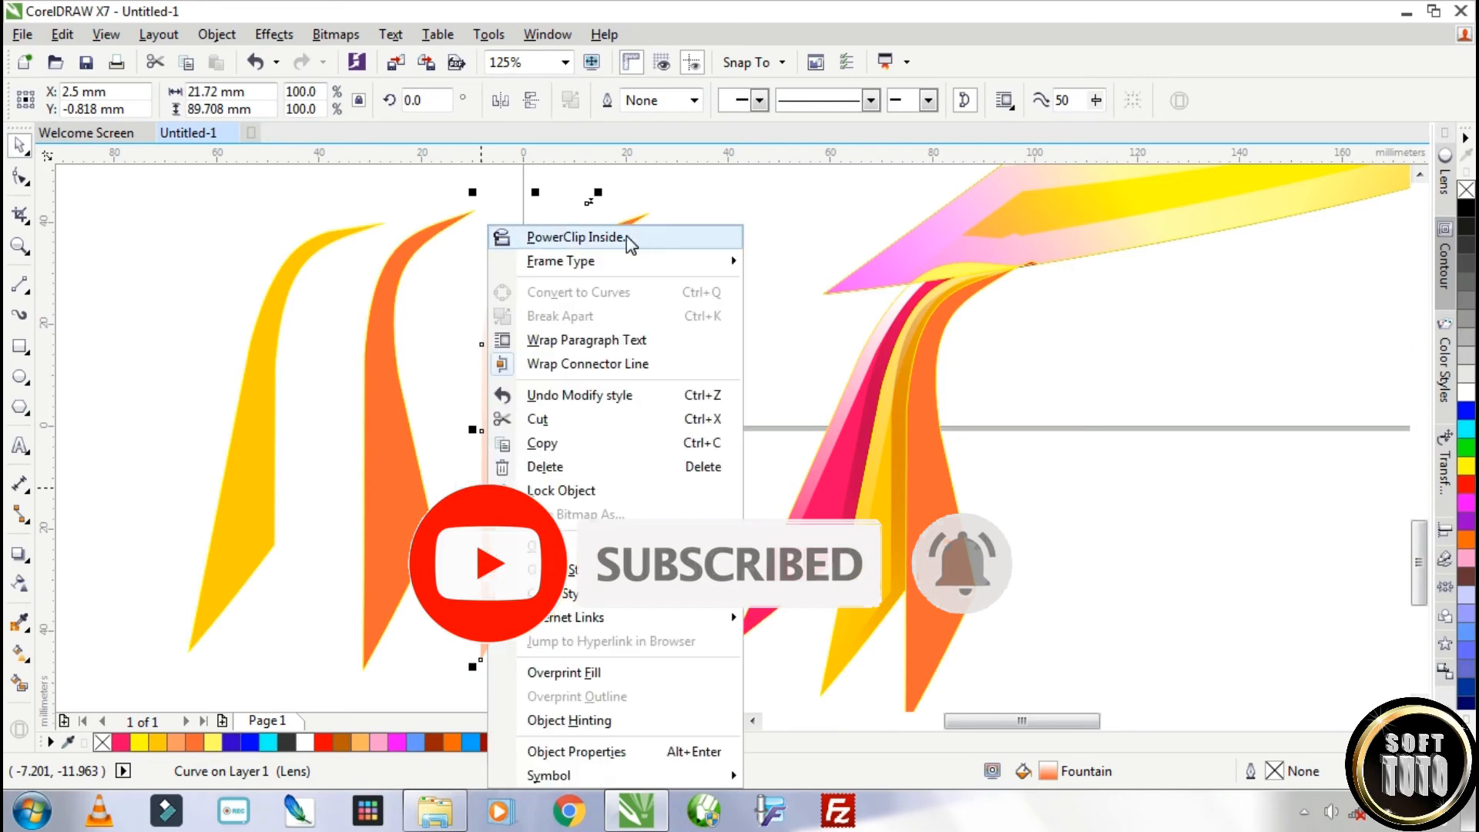
pyautogui.click(528, 234)
# Step: Fill the right-edge orange sliver with a linear gradient from orange at the lower tip to black, without outline
pyautogui.click(584, 539)
pyautogui.click(19, 653)
pyautogui.click(618, 217)
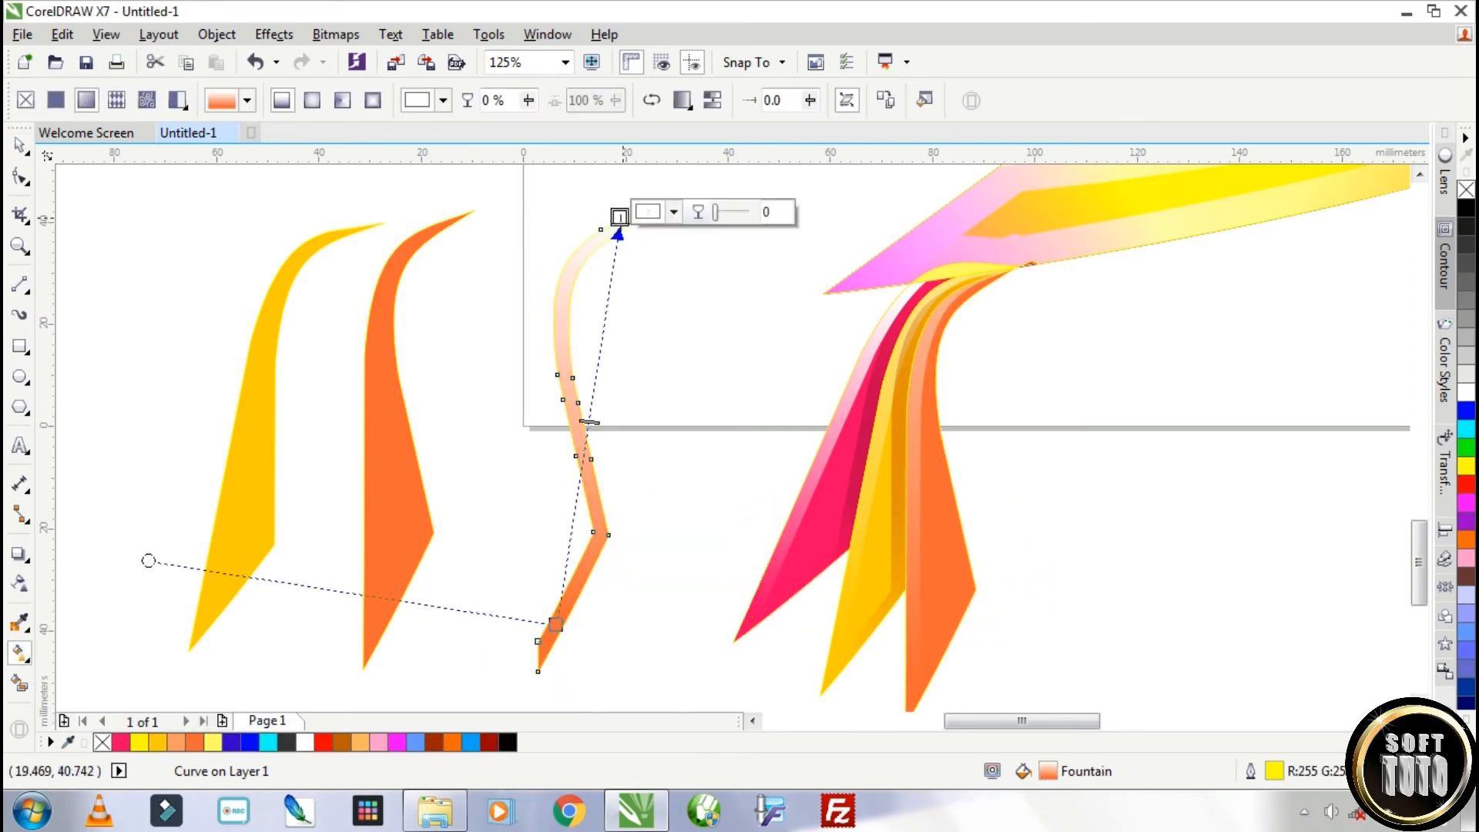
pyautogui.click(1466, 208)
# Step: Fade the orange-to-black sliver with a linear transparency and PowerClip it inside the orange tail feather
pyautogui.click(19, 583)
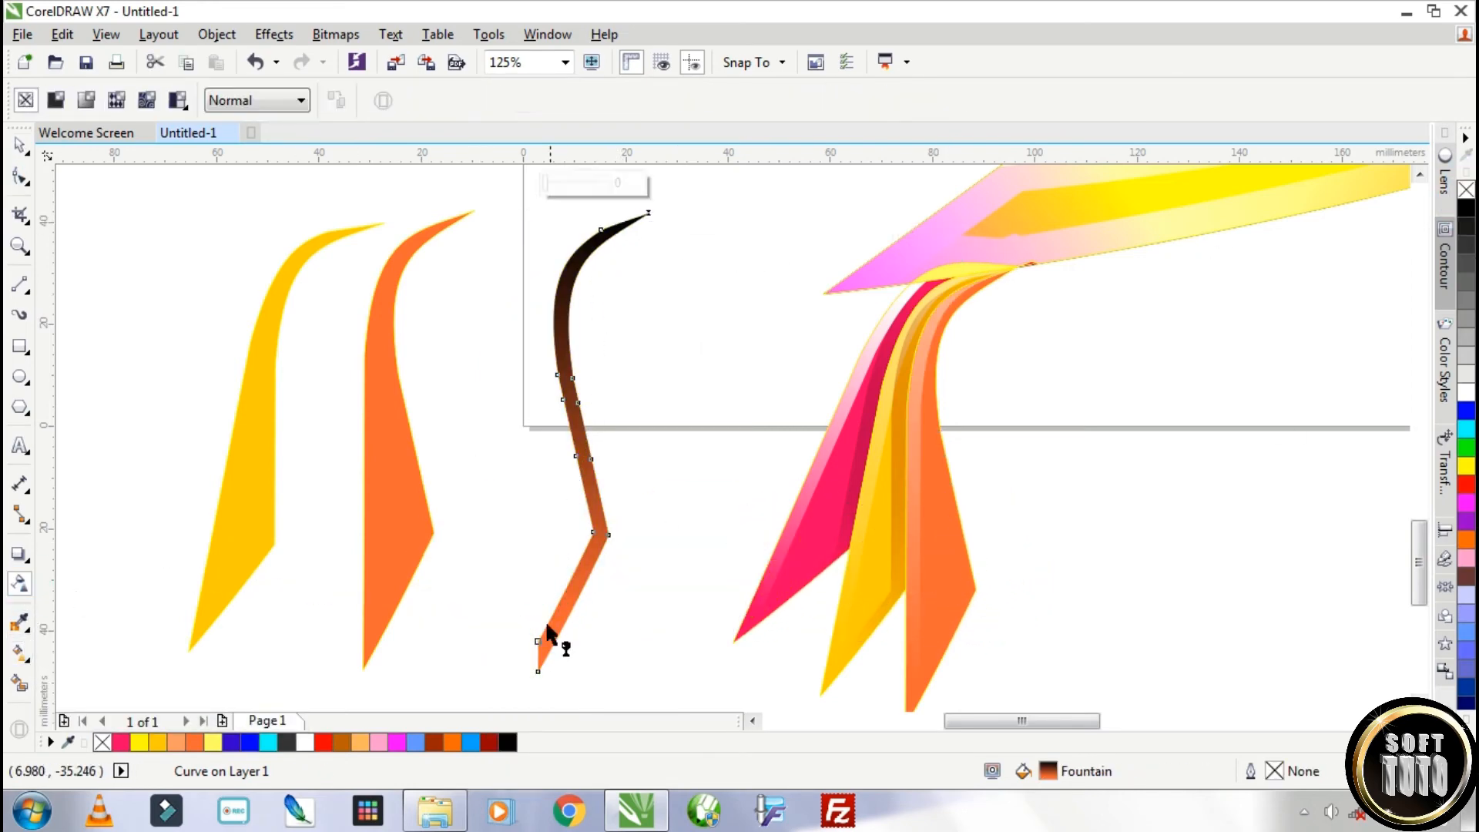
pyautogui.moveTo(547, 639); pyautogui.dragTo(638, 185)
pyautogui.press('space')
pyautogui.rightClick(539, 224)
pyautogui.click(616, 228)
pyautogui.click(972, 574)
# Step: Clear the leftover tail feather copies and copy the yellow eye teardrop to the blank area beside the head
pyautogui.scroll(-5, 972, 574)
pyautogui.moveTo(300, 267); pyautogui.dragTo(1002, 679)
pyautogui.scroll(5, 1102, 321)
pyautogui.click(1103, 320)
pyautogui.moveTo(1104, 320); pyautogui.dragTo(605, 348)
# Step: Give a yellow teardrop copy a yellow-to-orange gradient and transparency fade, then PowerClip it inside the other teardrop copy
pyautogui.click(19, 653)
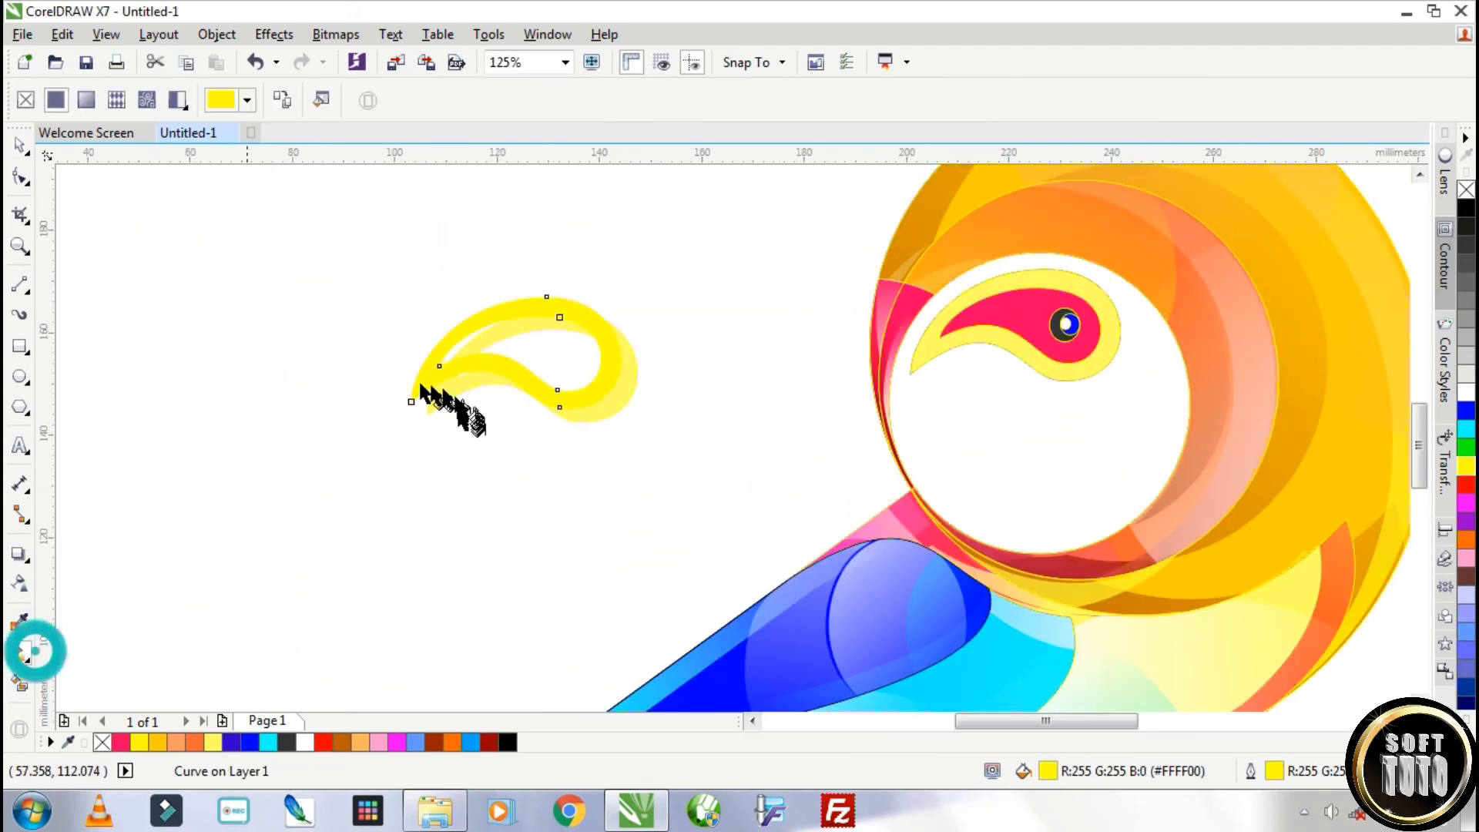
pyautogui.moveTo(393, 380); pyautogui.dragTo(623, 341)
pyautogui.moveTo(1467, 541); pyautogui.dragTo(627, 323)
pyautogui.click(19, 145)
pyautogui.click(19, 583)
pyautogui.click(20, 145)
pyautogui.moveTo(497, 308); pyautogui.dragTo(579, 332)
pyautogui.click(555, 279)
pyautogui.click(454, 390)
# Step: Within the teardrop's PowerClip contents, duplicate the faded shape, recolour it with a magenta gradient without outline, and shift it into the frame
pyautogui.keyDown('ctrl'); pyautogui.click(614, 405); pyautogui.keyUp('ctrl')
pyautogui.rightClick(579, 332)
pyautogui.press('g')
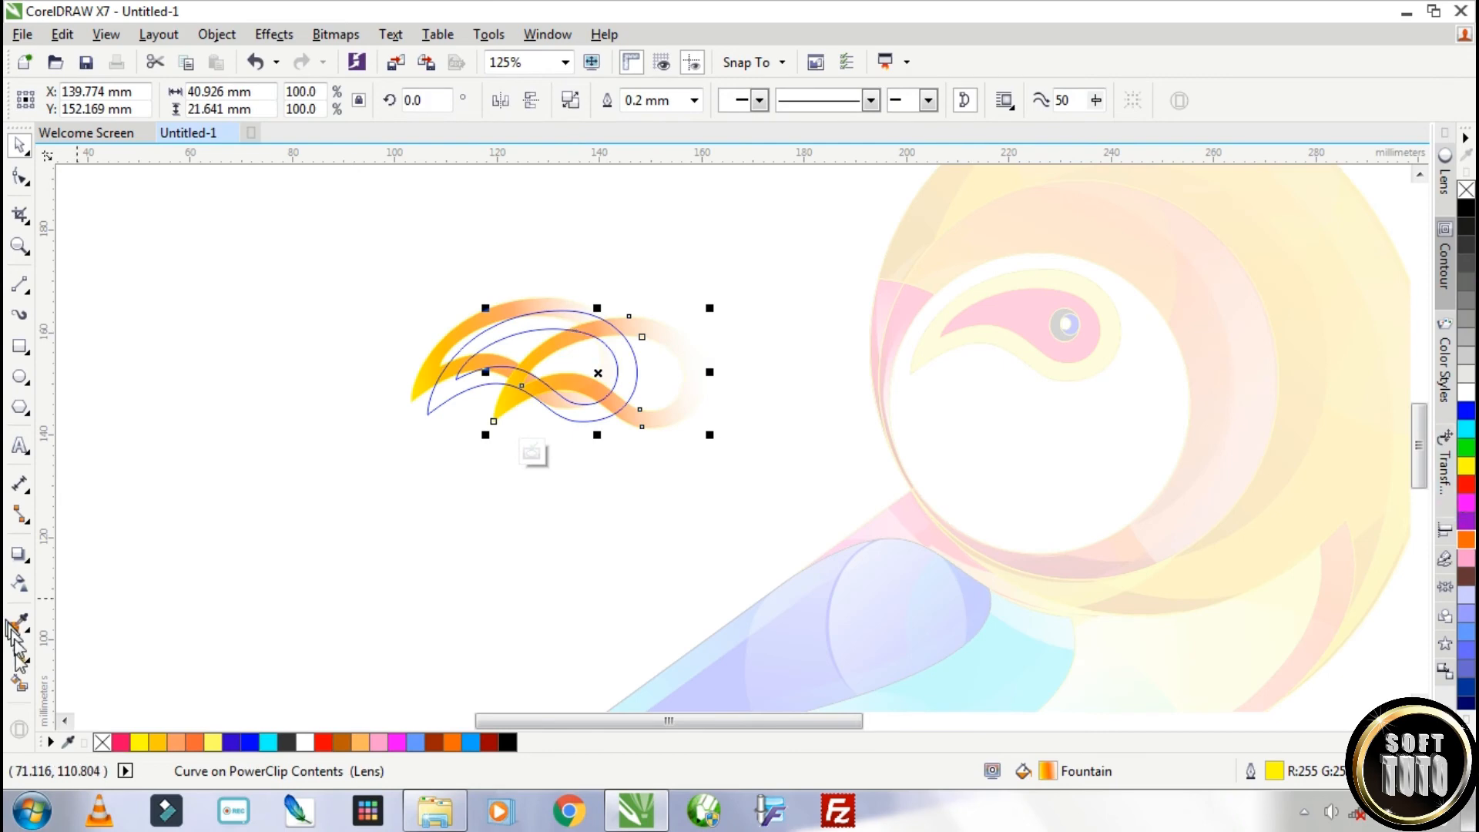
pyautogui.click(1467, 542)
pyautogui.moveTo(613, 383); pyautogui.dragTo(603, 377)
pyautogui.press('space')
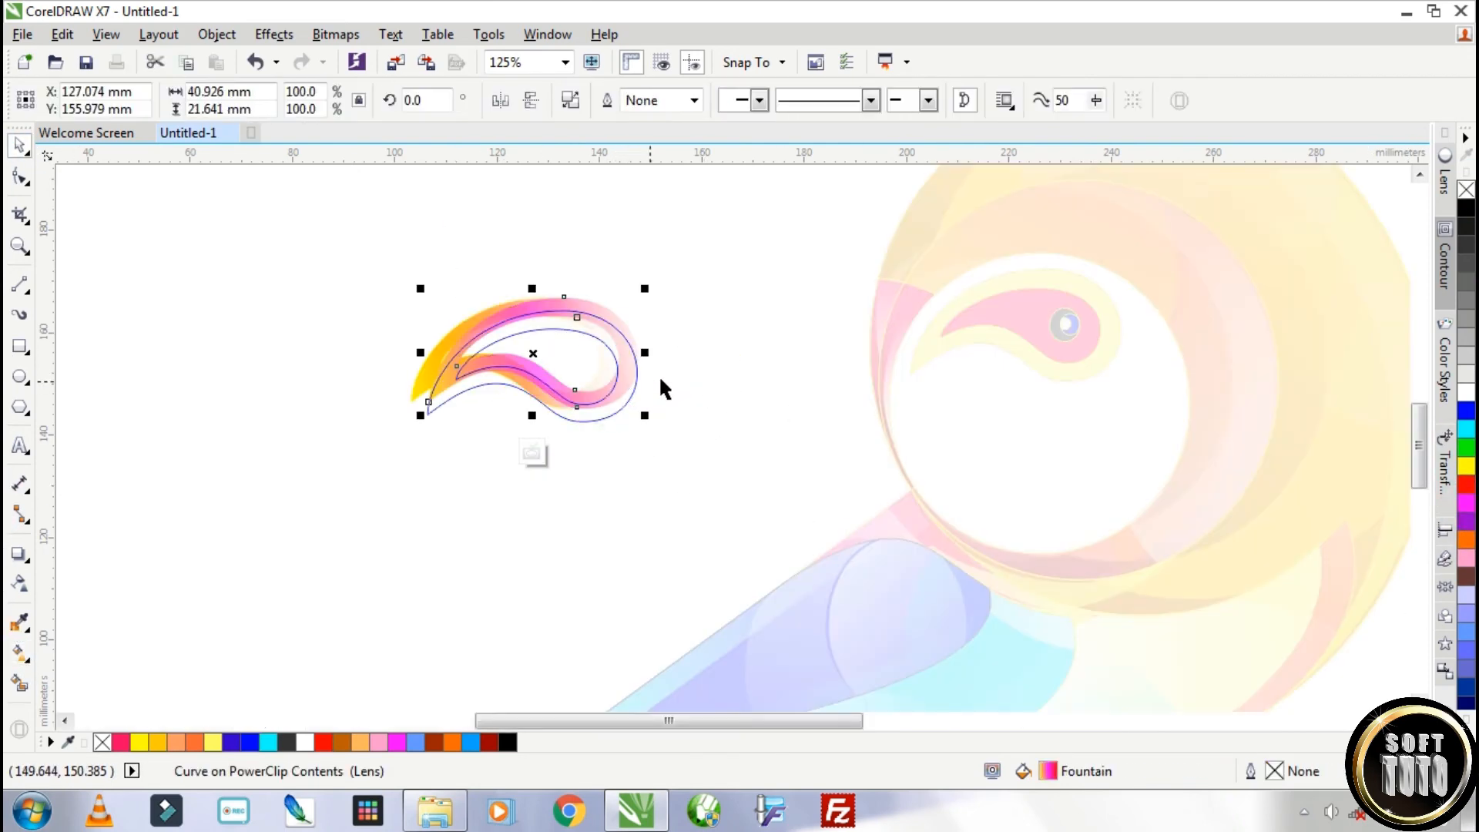
# Step: Finish editing the PowerClip contents and place the shading inside the yellow eye teardrop on the head
pyautogui.click(752, 394)
pyautogui.rightClick(618, 331)
pyautogui.click(711, 145)
pyautogui.doubleClick(984, 331)
pyautogui.click(912, 348)
pyautogui.click(909, 349)
pyautogui.moveTo(887, 376); pyautogui.dragTo(913, 440)
# Step: Copy the pink eye teardrop to the blank area and trim overlapping copies into upper-edge and lower-edge slivers
pyautogui.click(936, 294)
pyautogui.moveTo(934, 295); pyautogui.dragTo(935, 296)
pyautogui.click(625, 392)
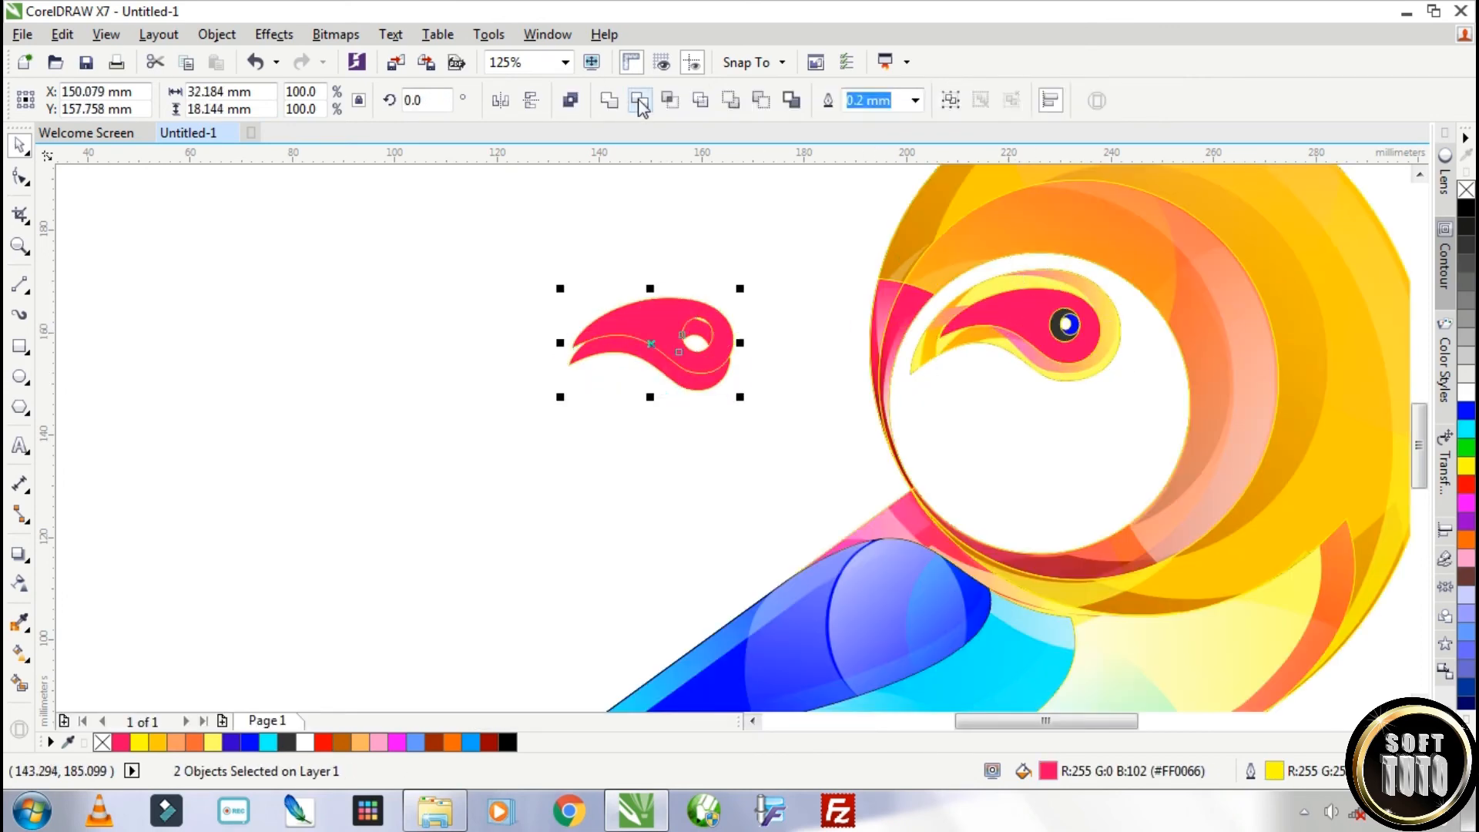
pyautogui.click(640, 101)
pyautogui.moveTo(651, 344); pyautogui.dragTo(423, 399)
pyautogui.click(528, 224)
# Step: Give the upper pink sliver a linear gradient fading to white without outline and PowerClip it inside the pink eye teardrop
pyautogui.click(489, 288)
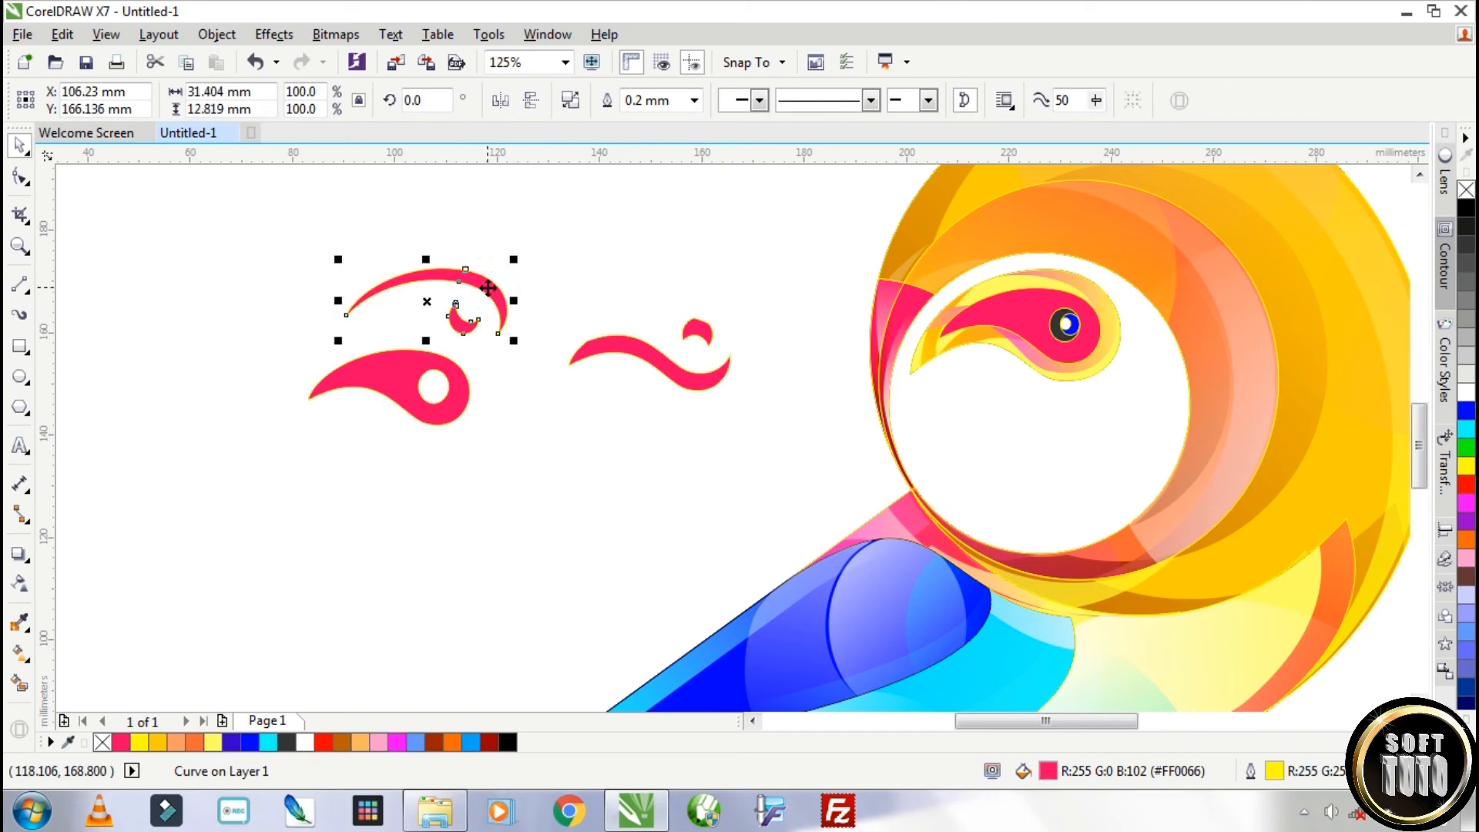
pyautogui.rightClick(406, 277)
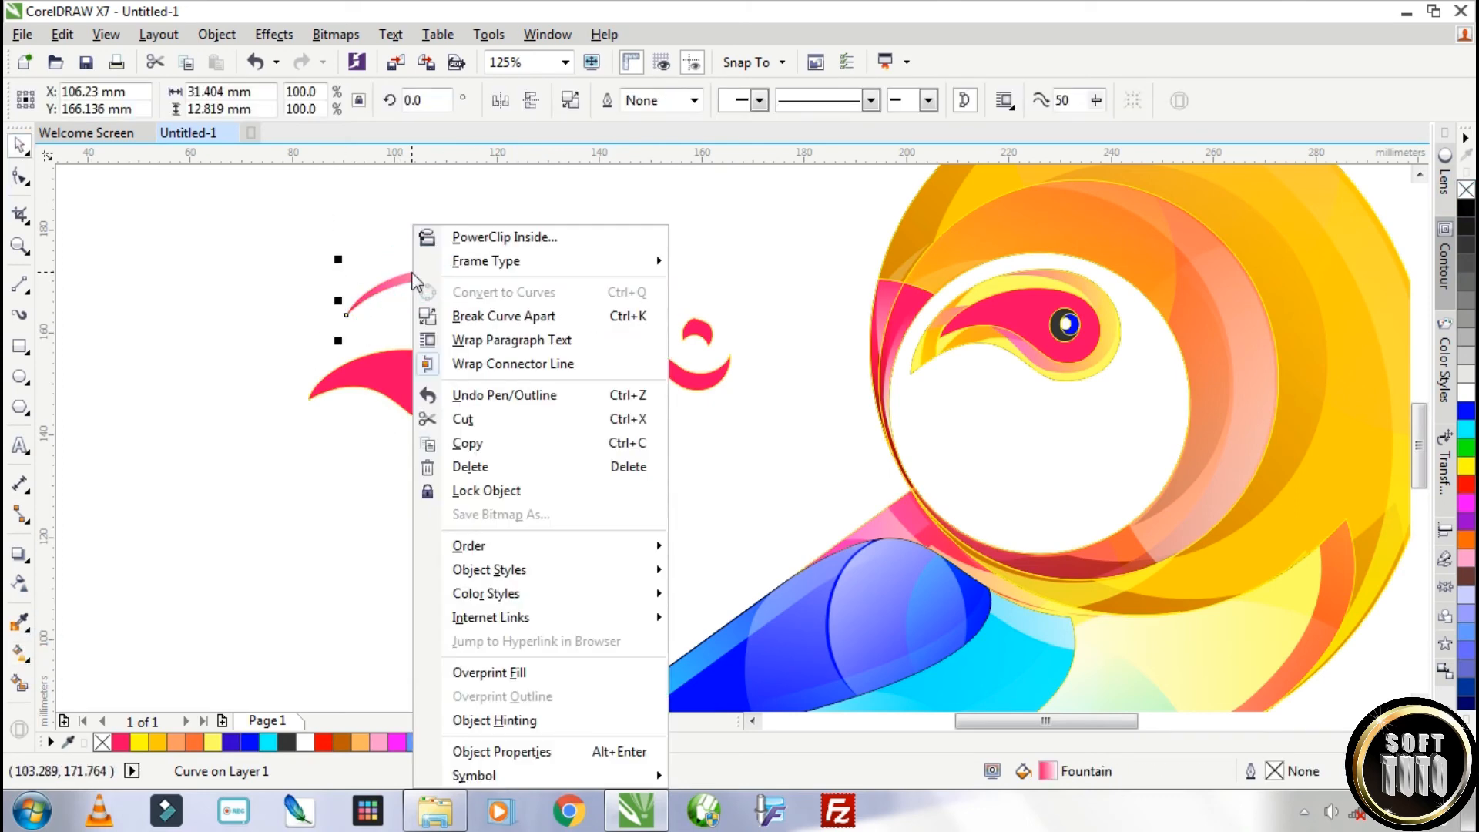
pyautogui.click(436, 235)
pyautogui.click(1011, 310)
# Step: Give the lower pink sliver a pink-to-red linear gradient and transparency fade, then PowerClip it inside the pink eye teardrop
pyautogui.click(694, 376)
pyautogui.press('g')
pyautogui.moveTo(583, 357); pyautogui.dragTo(790, 359)
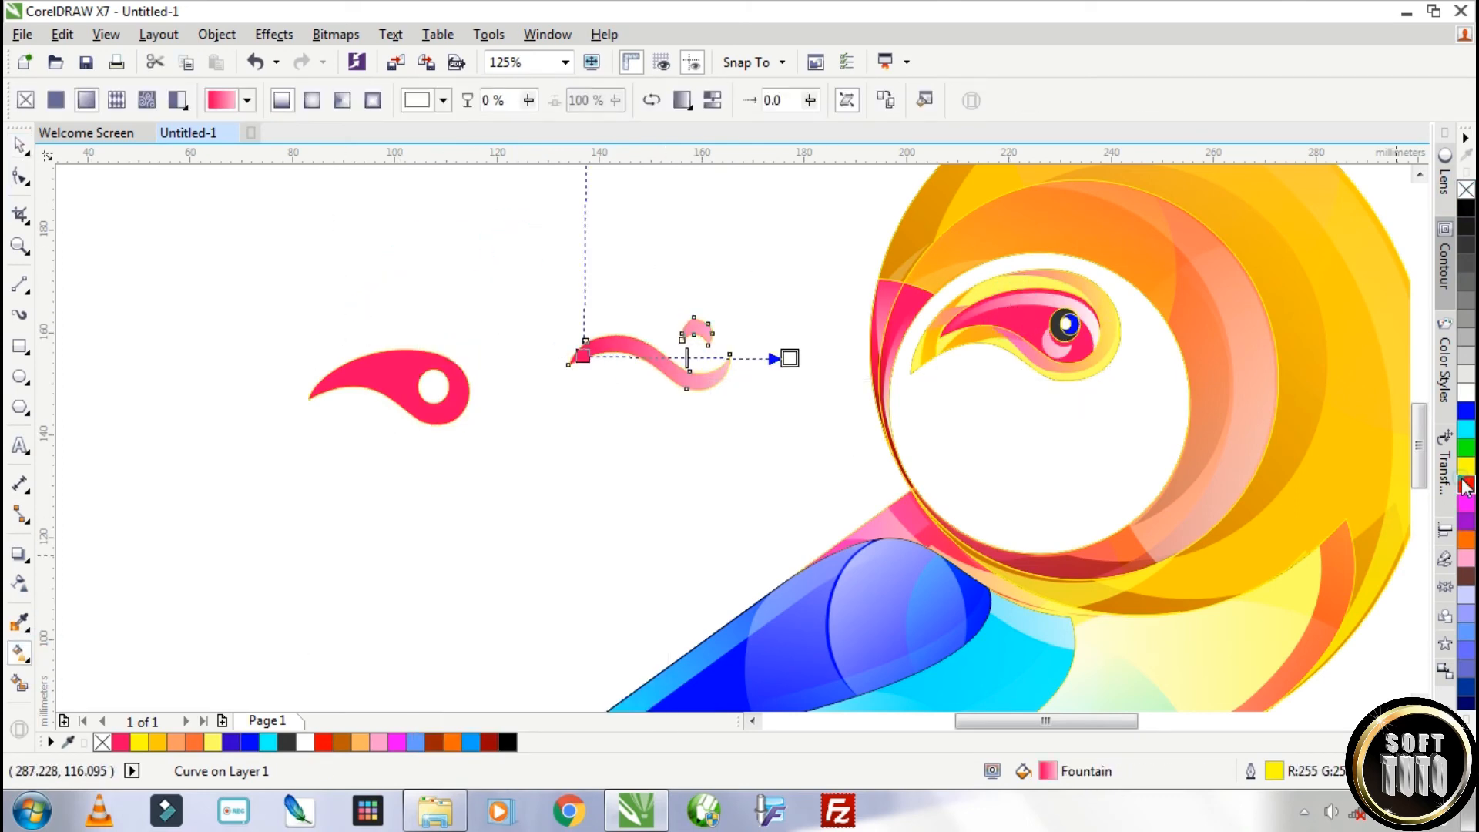
pyautogui.moveTo(1466, 485); pyautogui.dragTo(789, 358)
pyautogui.press('t')
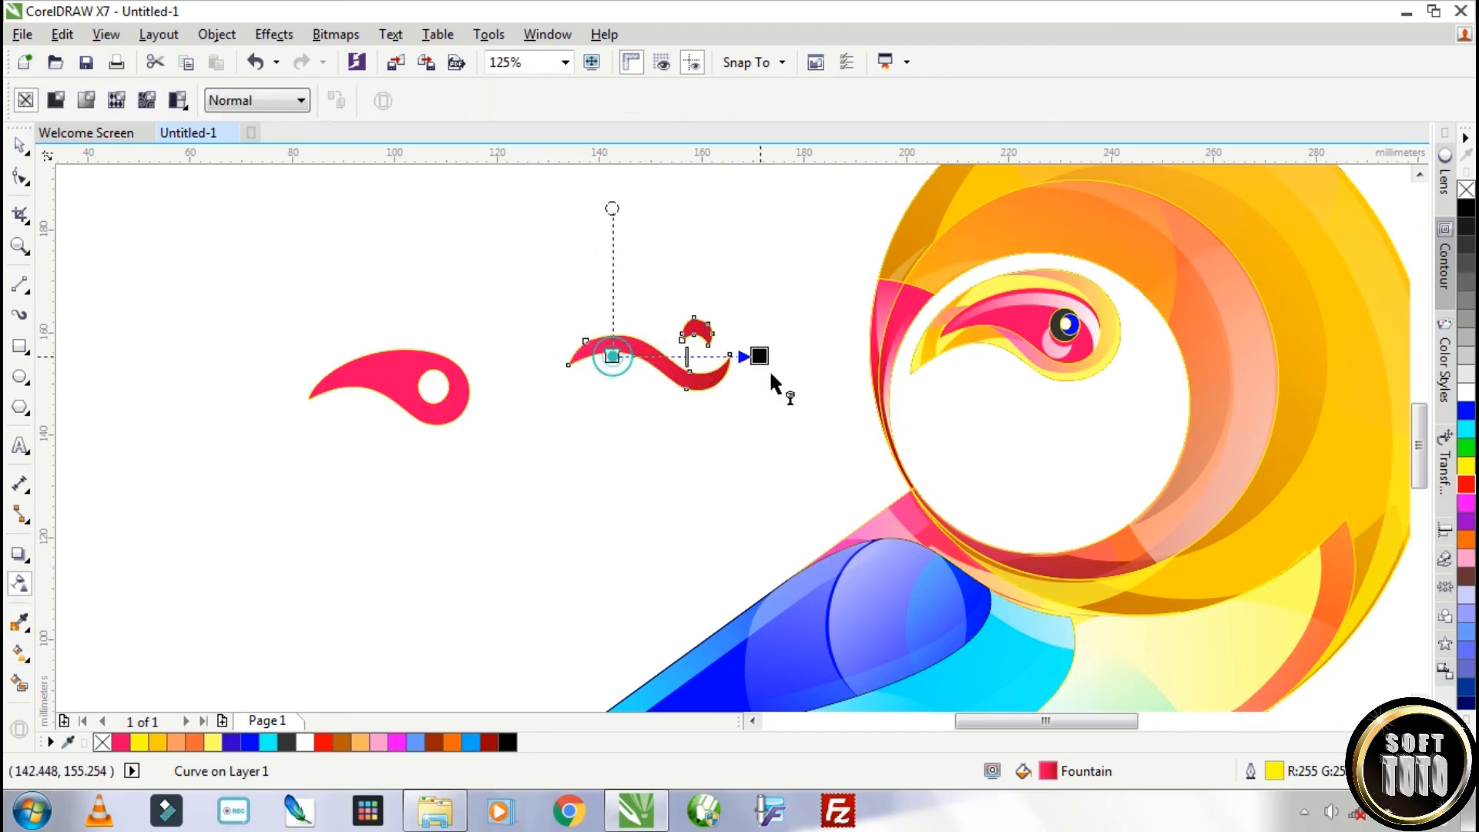
pyautogui.press('space')
pyautogui.press('Escape')
pyautogui.click(1010, 321)
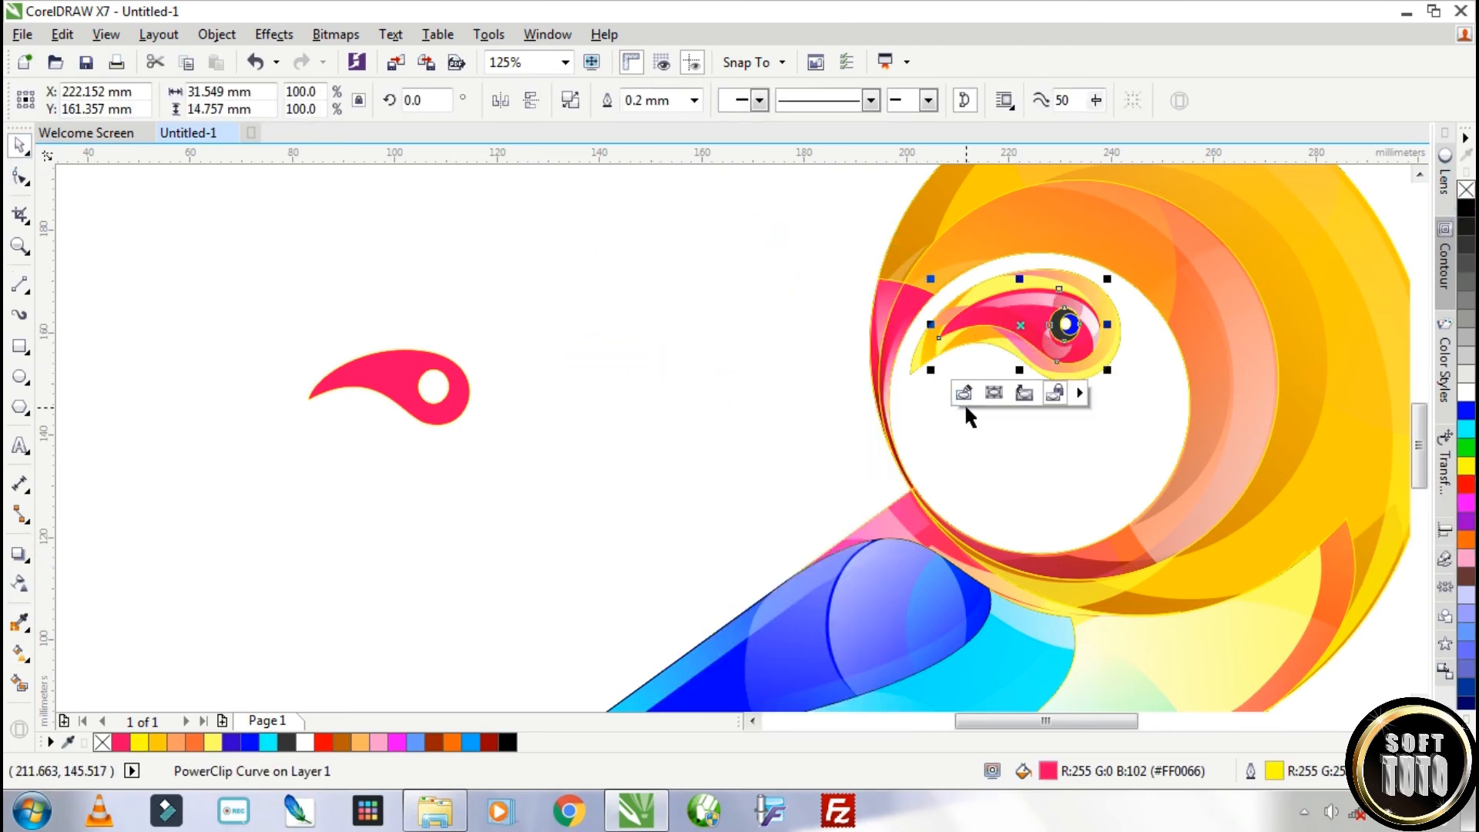
# Step: PowerClip the remaining teardrop copy inside the pink eye teardrop as a faded white highlight shifted towards its pointed tip
pyautogui.click(388, 387)
pyautogui.rightClick(404, 385)
pyautogui.click(493, 234)
pyautogui.click(1024, 319)
pyautogui.click(988, 390)
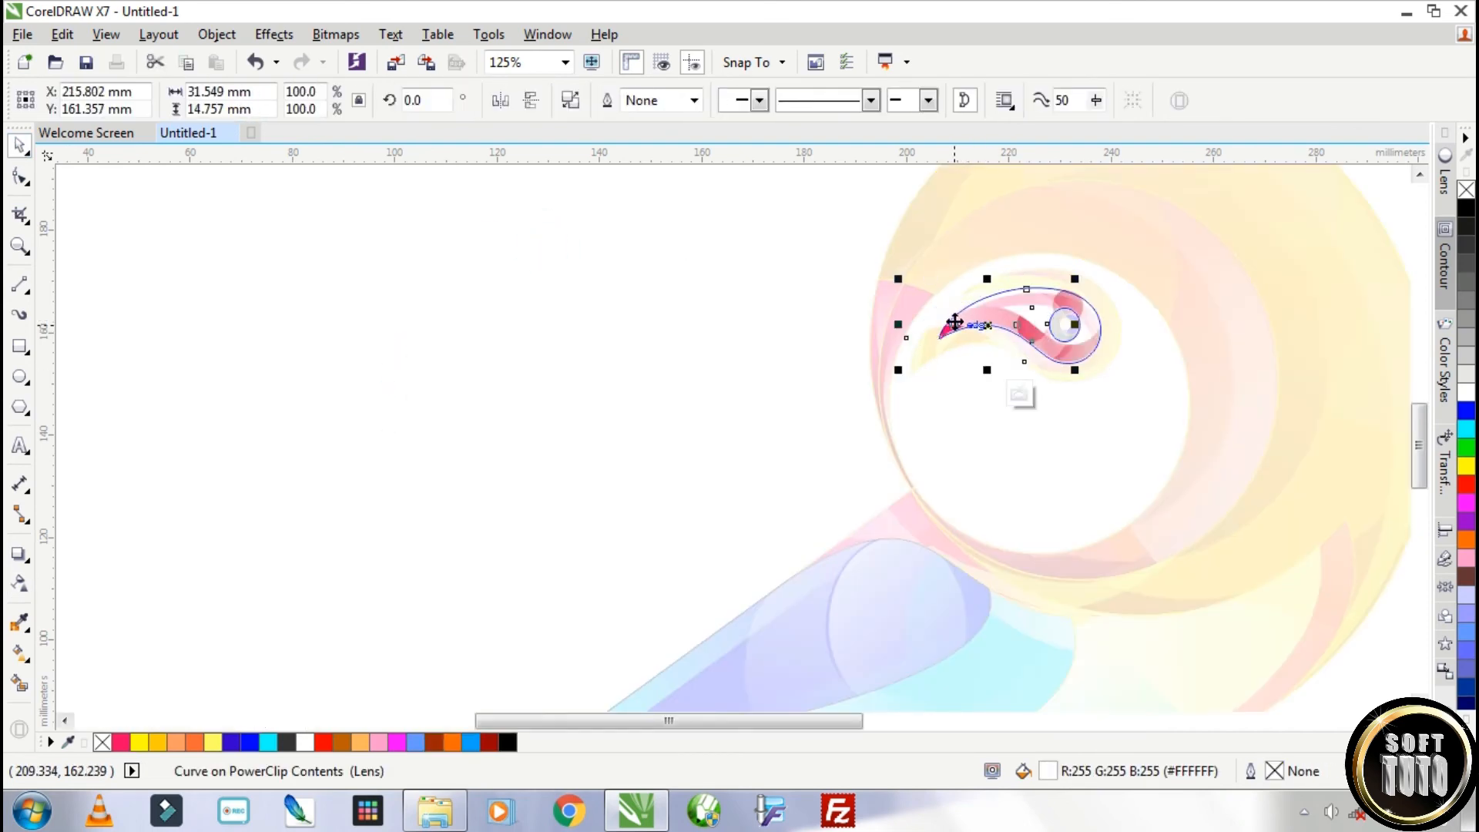
pyautogui.scroll(-1, 514, 399)
pyautogui.scroll(1, 816, 361)
pyautogui.moveTo(697, 343); pyautogui.dragTo(730, 342)
pyautogui.click(396, 380)
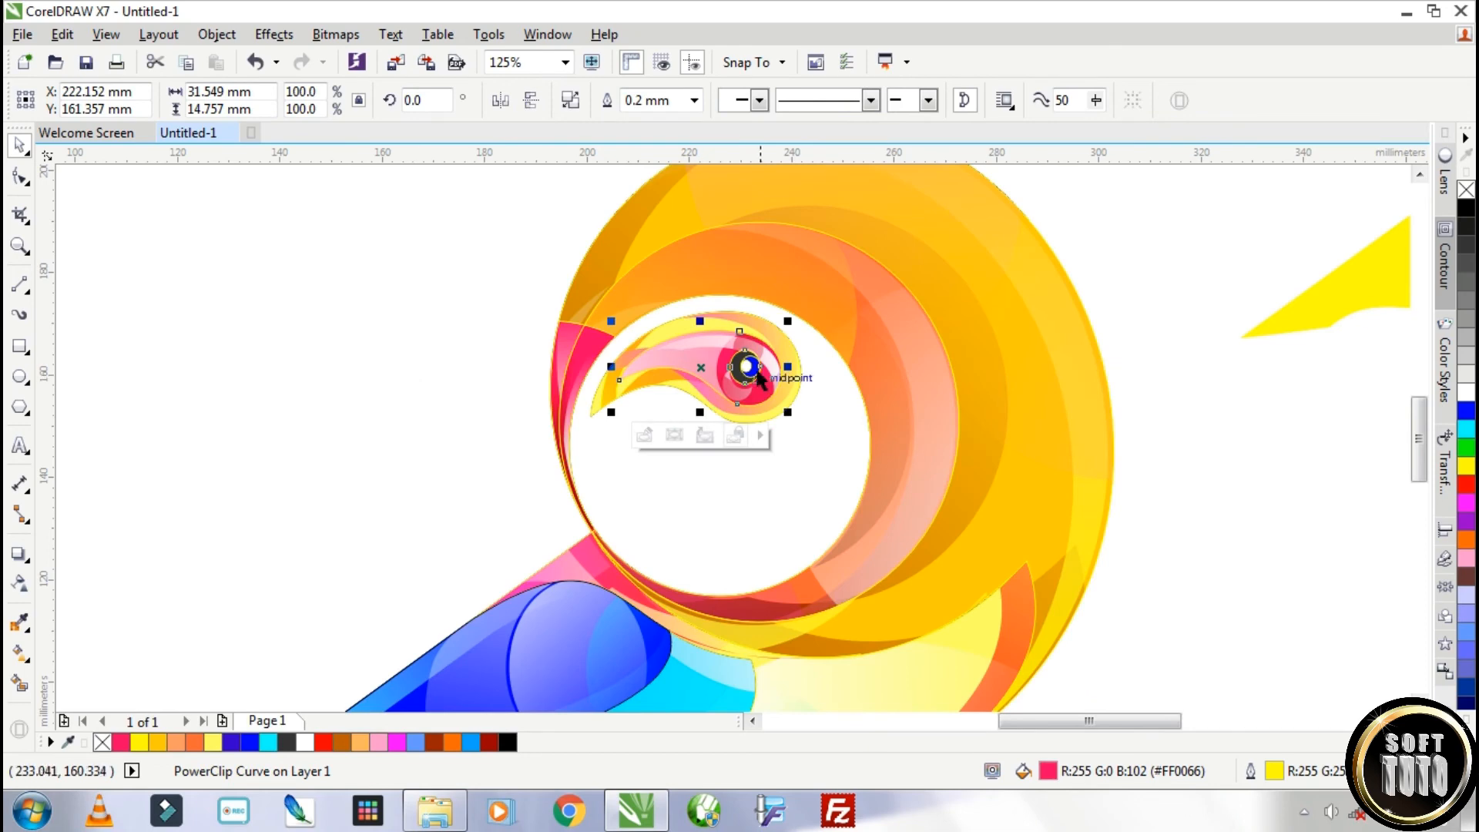
pyautogui.press('Escape')
# Step: Group all of the bird's objects and centre the group on the page
pyautogui.scroll(-1, 707, 396)
pyautogui.scroll(1, 709, 408)
pyautogui.scroll(-1, 308, 248)
pyautogui.hotkey('ctrl', 'a')
pyautogui.hotkey('ctrl', 'g')
pyautogui.scroll(-1, 858, 353)
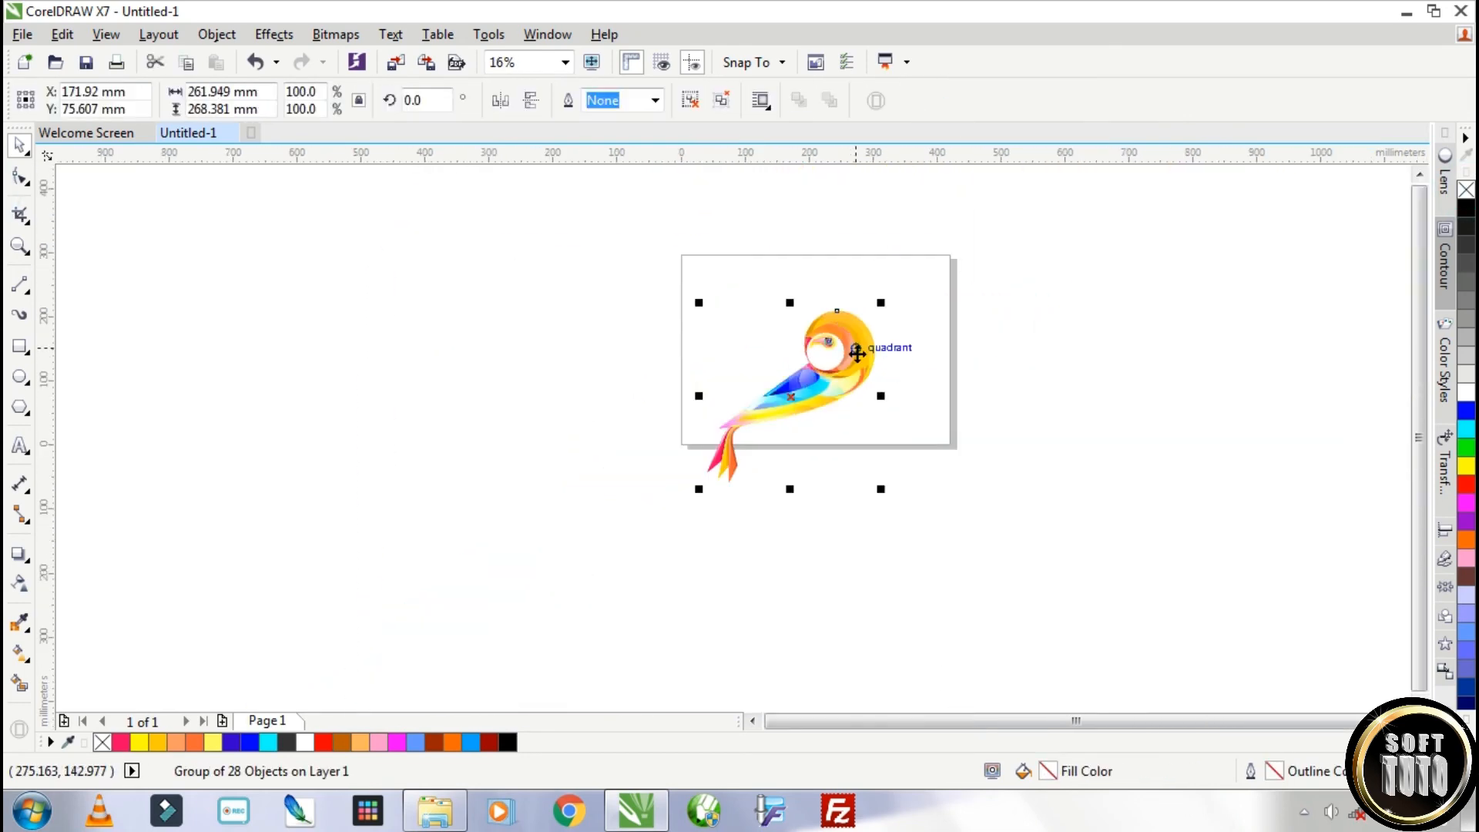
pyautogui.press('p')
# Step: Add a page-sized 420 × 297 mm background rectangle behind the bird and fill it with 80% Black
pyautogui.click(584, 195)
pyautogui.doubleClick(19, 346)
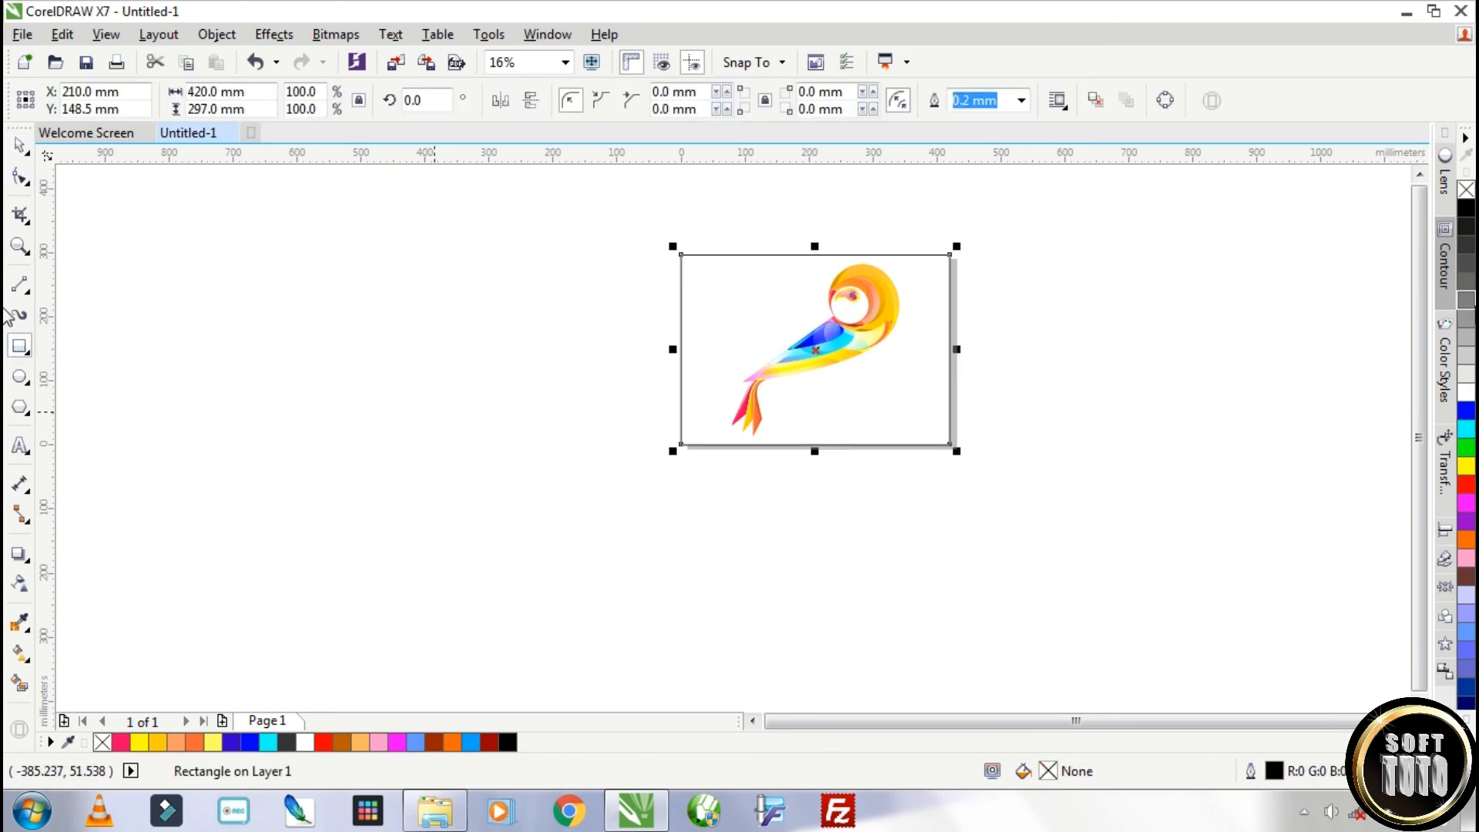
pyautogui.click(1464, 264)
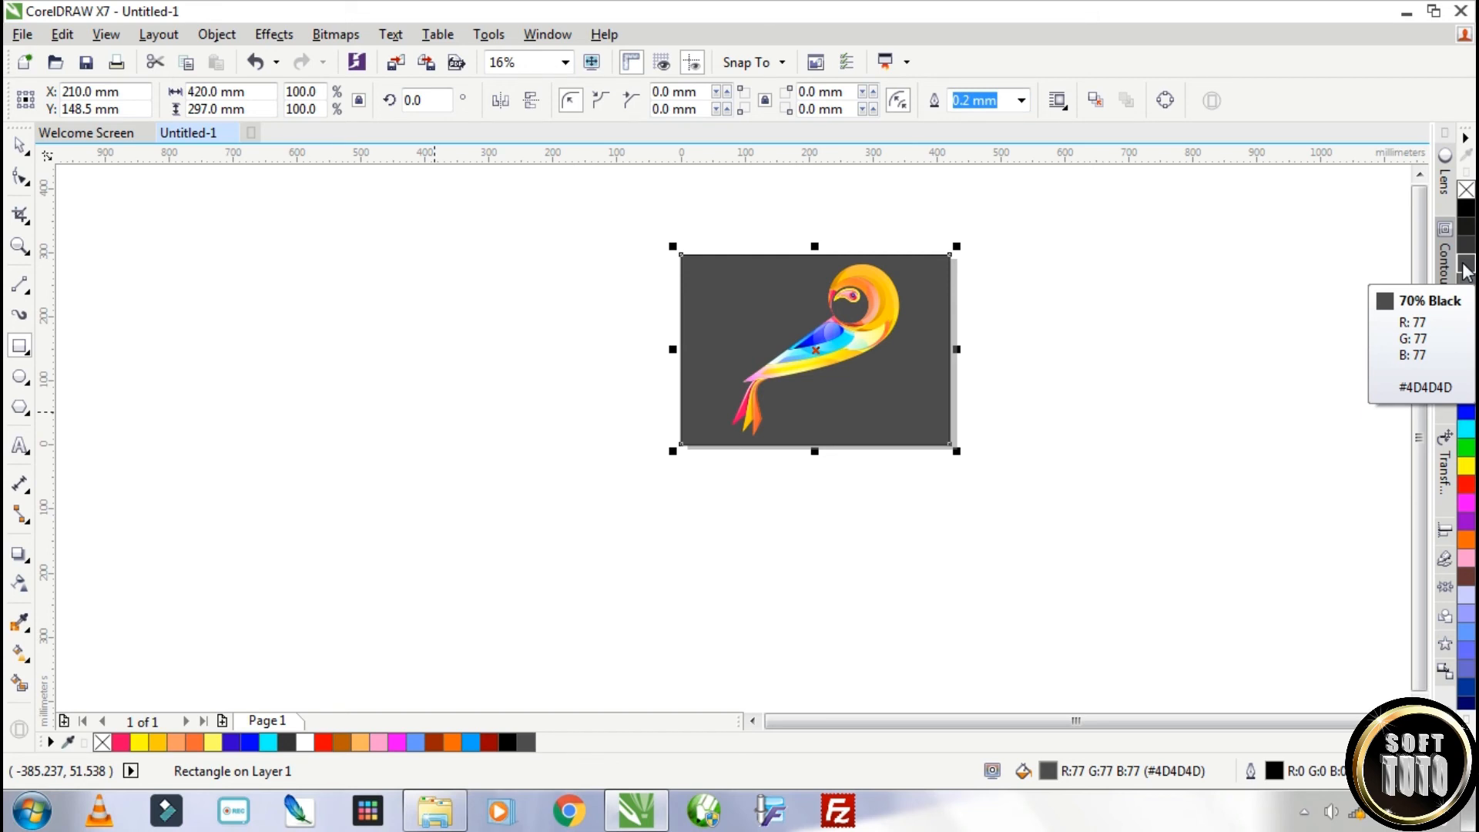
pyautogui.click(1467, 254)
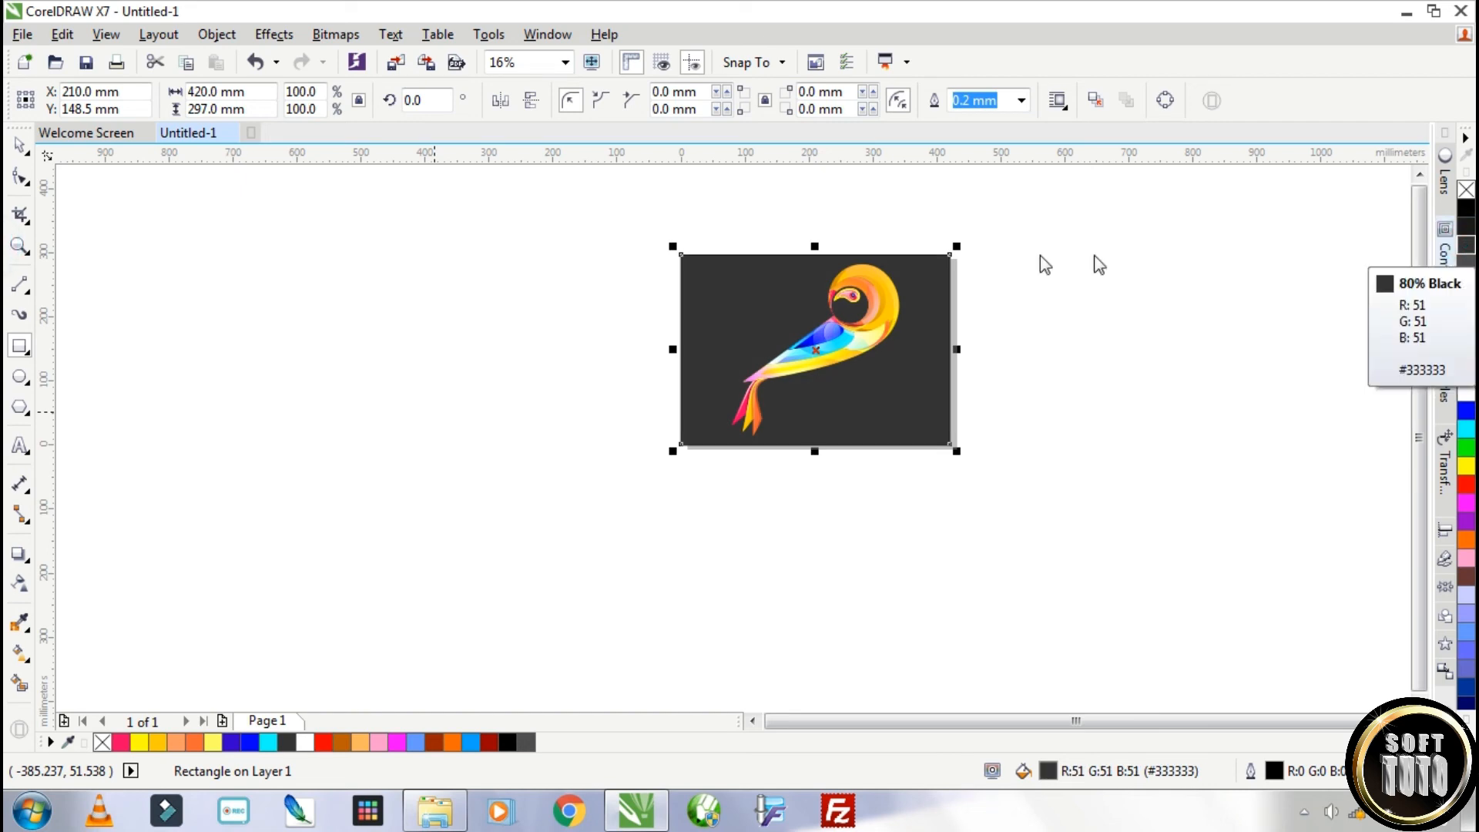
# Step: Draw an ellipse about 252 × 215 mm over the bird and fill it with black
pyautogui.click(23, 383)
pyautogui.moveTo(743, 268); pyautogui.dragTo(917, 410)
pyautogui.click(19, 148)
pyautogui.click(1467, 247)
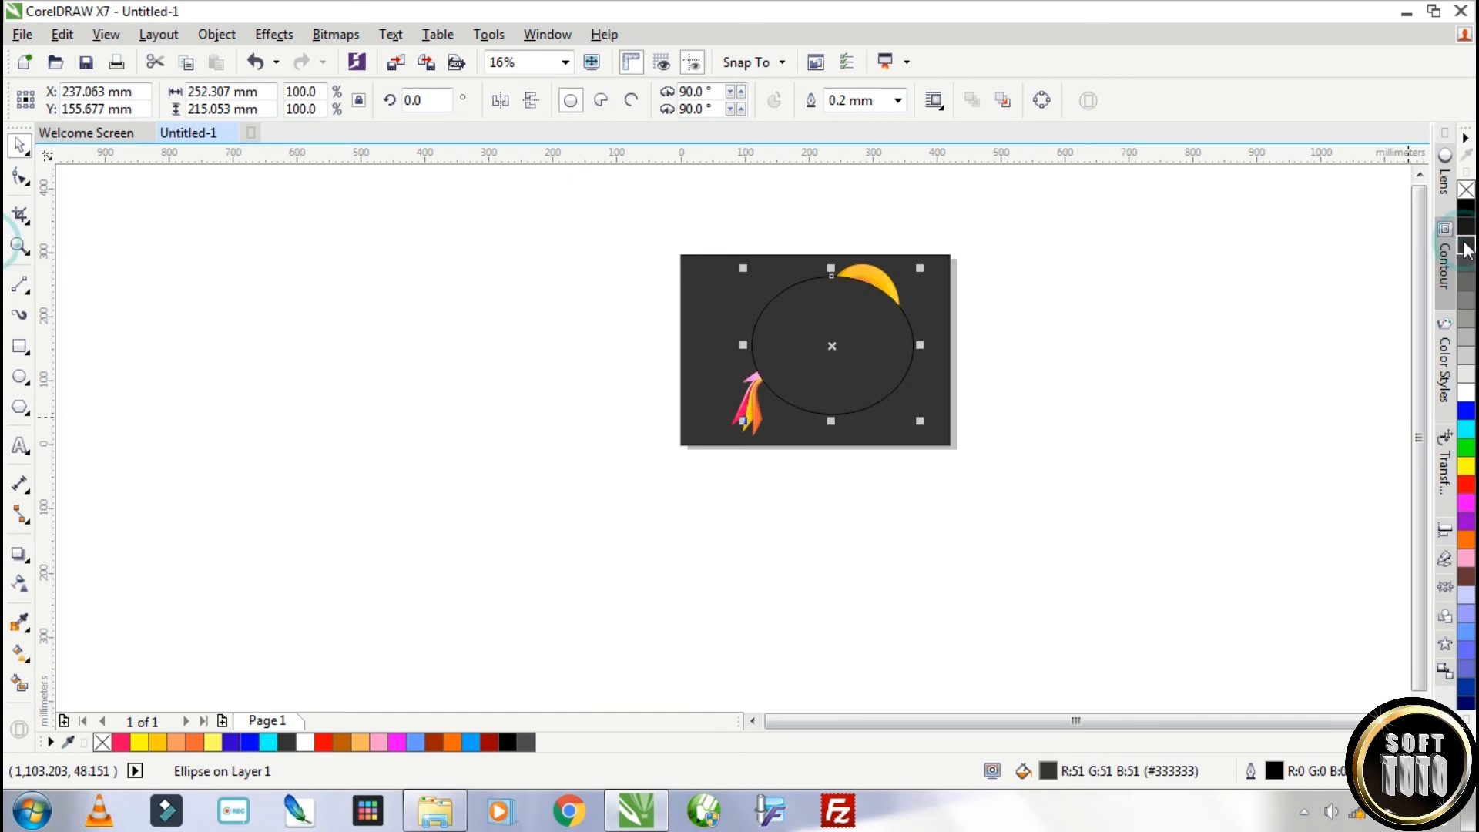
pyautogui.click(1466, 208)
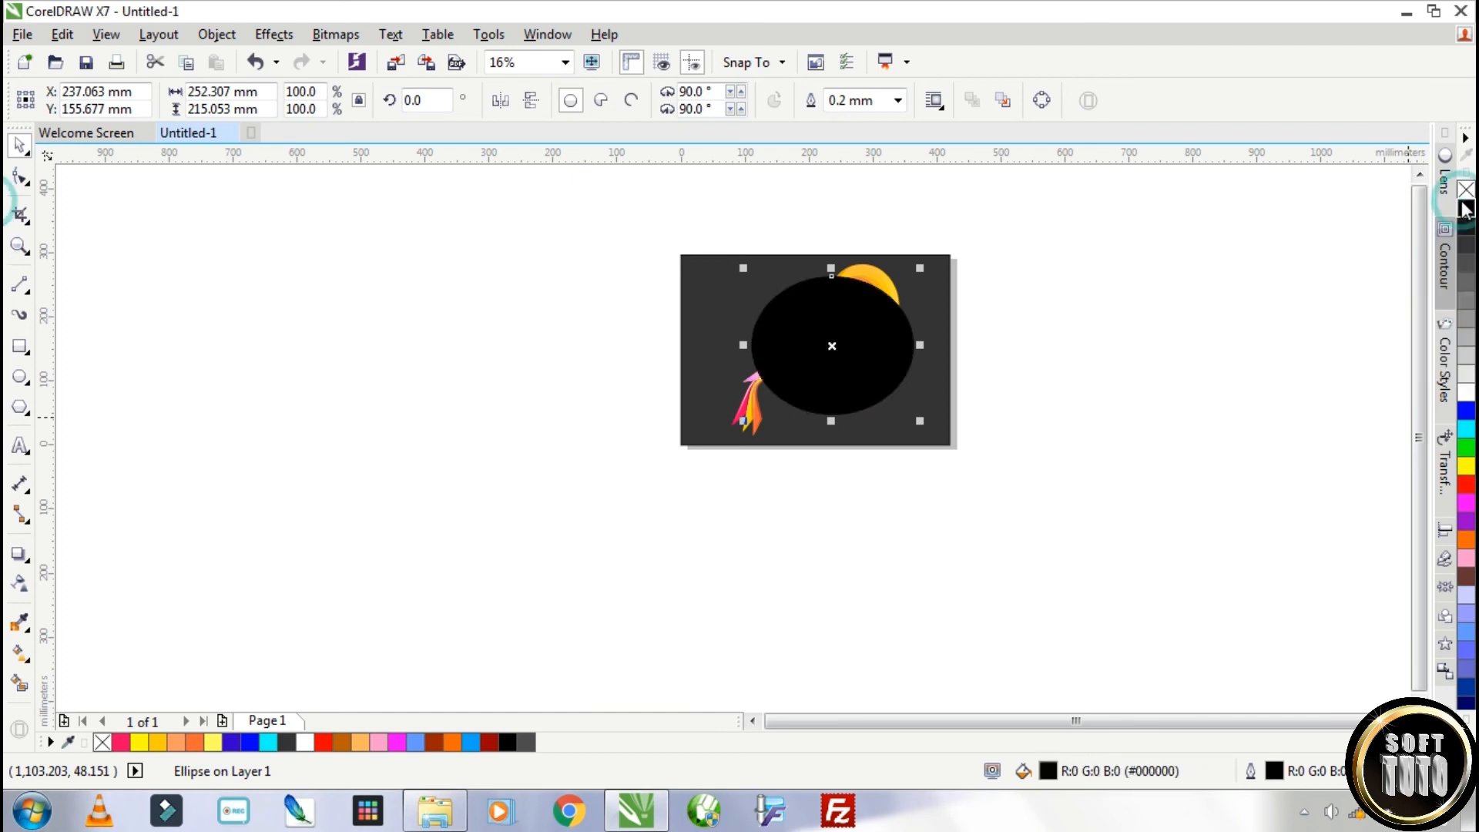
# Step: Apply an elliptical fountain transparency to the black ellipse, with 0 transparency at its centre and a fully transparent edge
pyautogui.click(19, 584)
pyautogui.moveTo(818, 338); pyautogui.dragTo(916, 338)
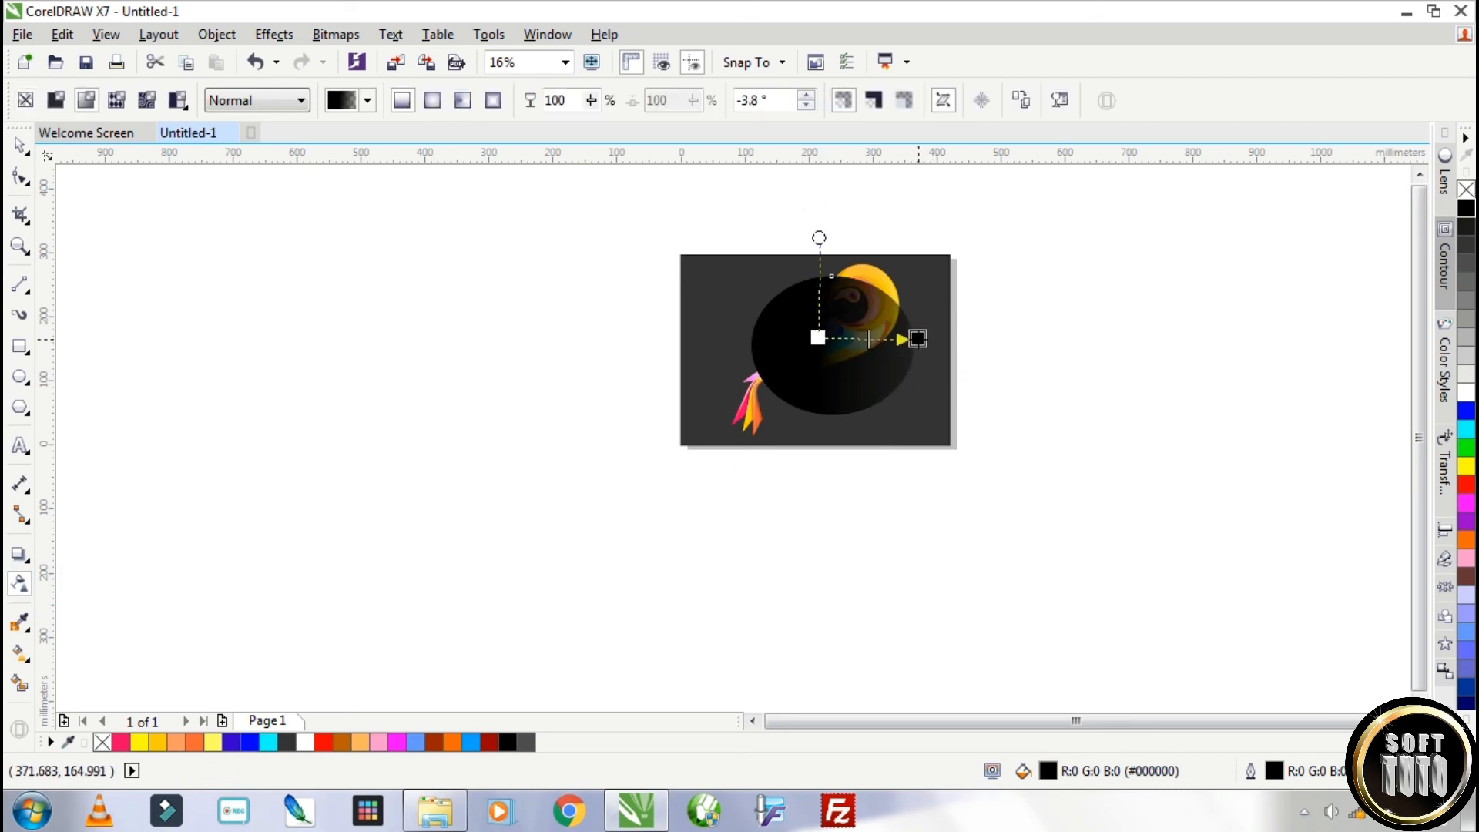
pyautogui.click(432, 100)
pyautogui.moveTo(818, 339)
pyautogui.mouseDown()
pyautogui.moveTo(796, 344)
pyautogui.moveTo(842, 347)
pyautogui.moveTo(830, 343)
pyautogui.mouseUp()
pyautogui.moveTo(1468, 215); pyautogui.dragTo(916, 339)
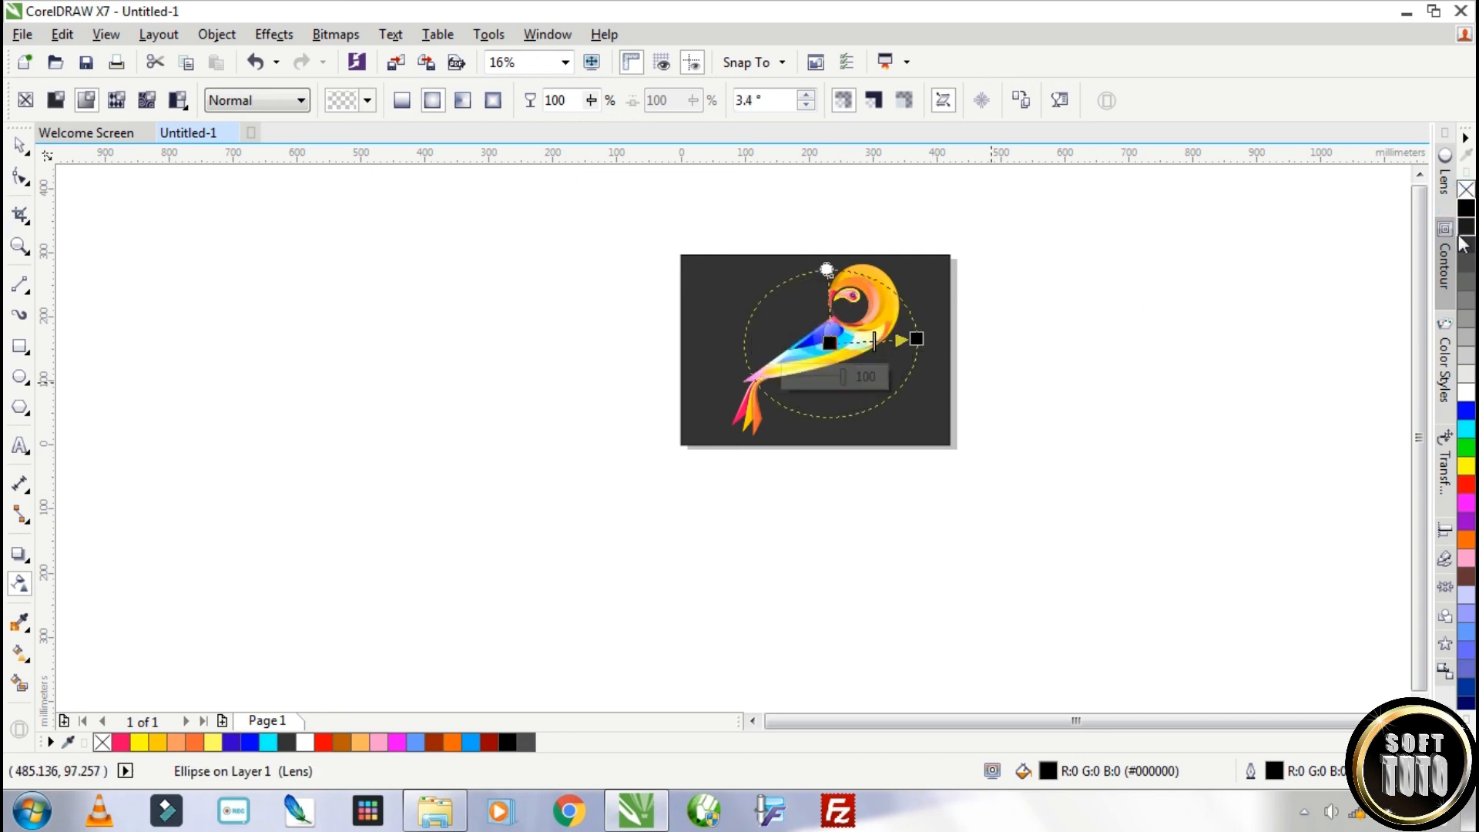
pyautogui.moveTo(1468, 395); pyautogui.dragTo(830, 343)
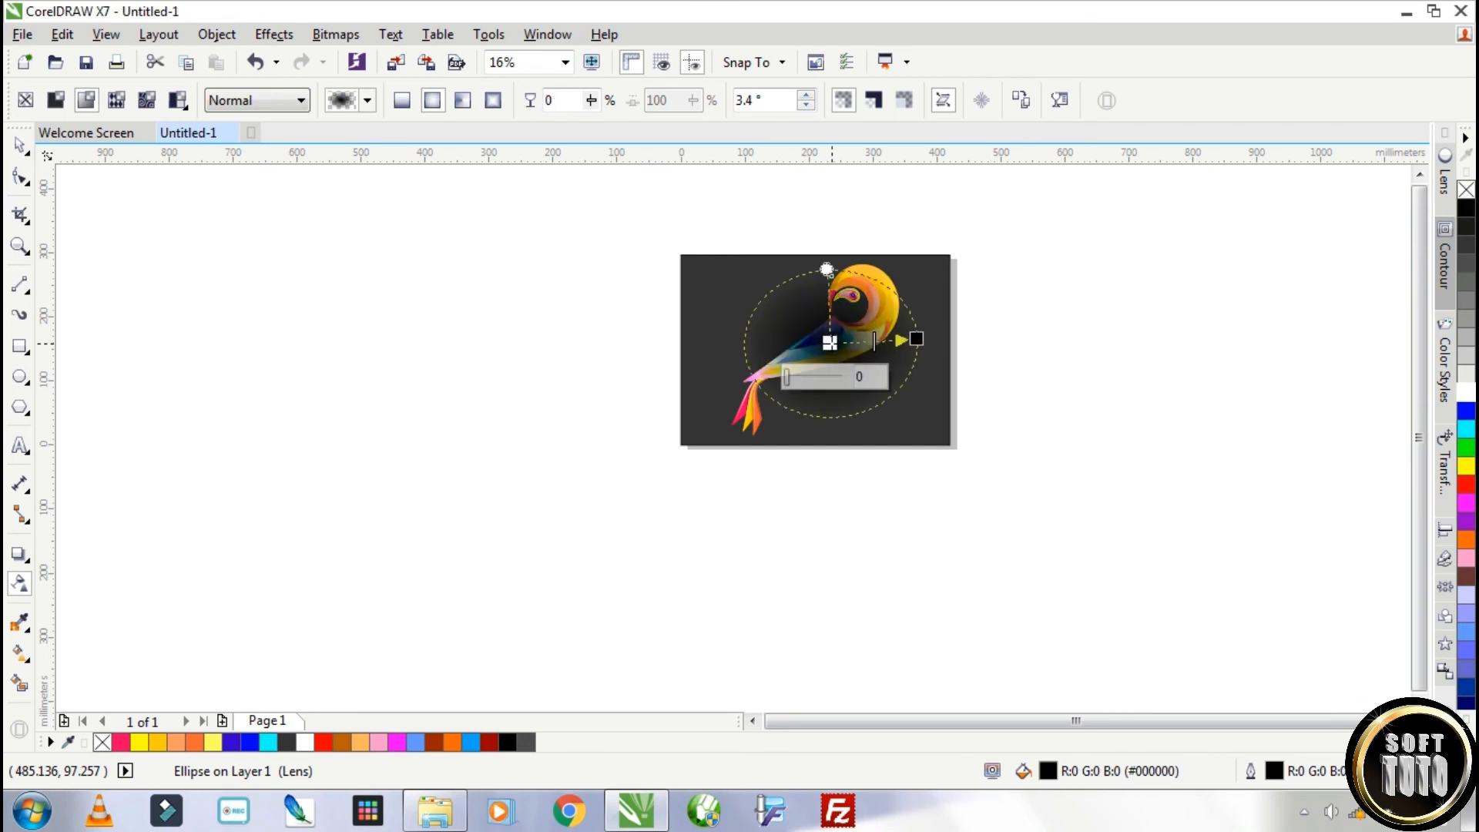
# Step: Tighten the ellipse's transparency fade towards its centre and enlarge the ellipse to about 372 × 317 mm
pyautogui.click(18, 146)
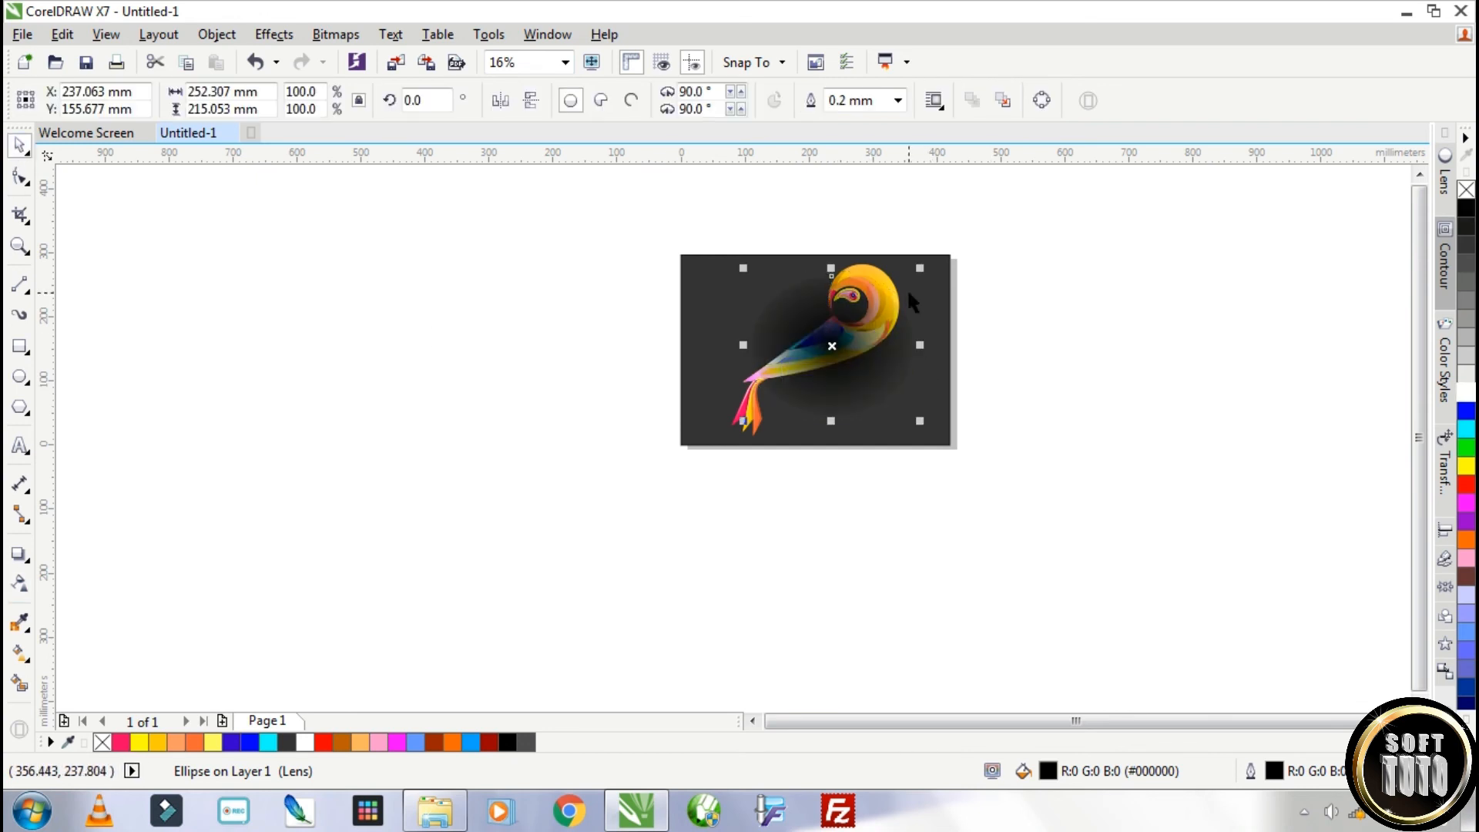
pyautogui.click(19, 585)
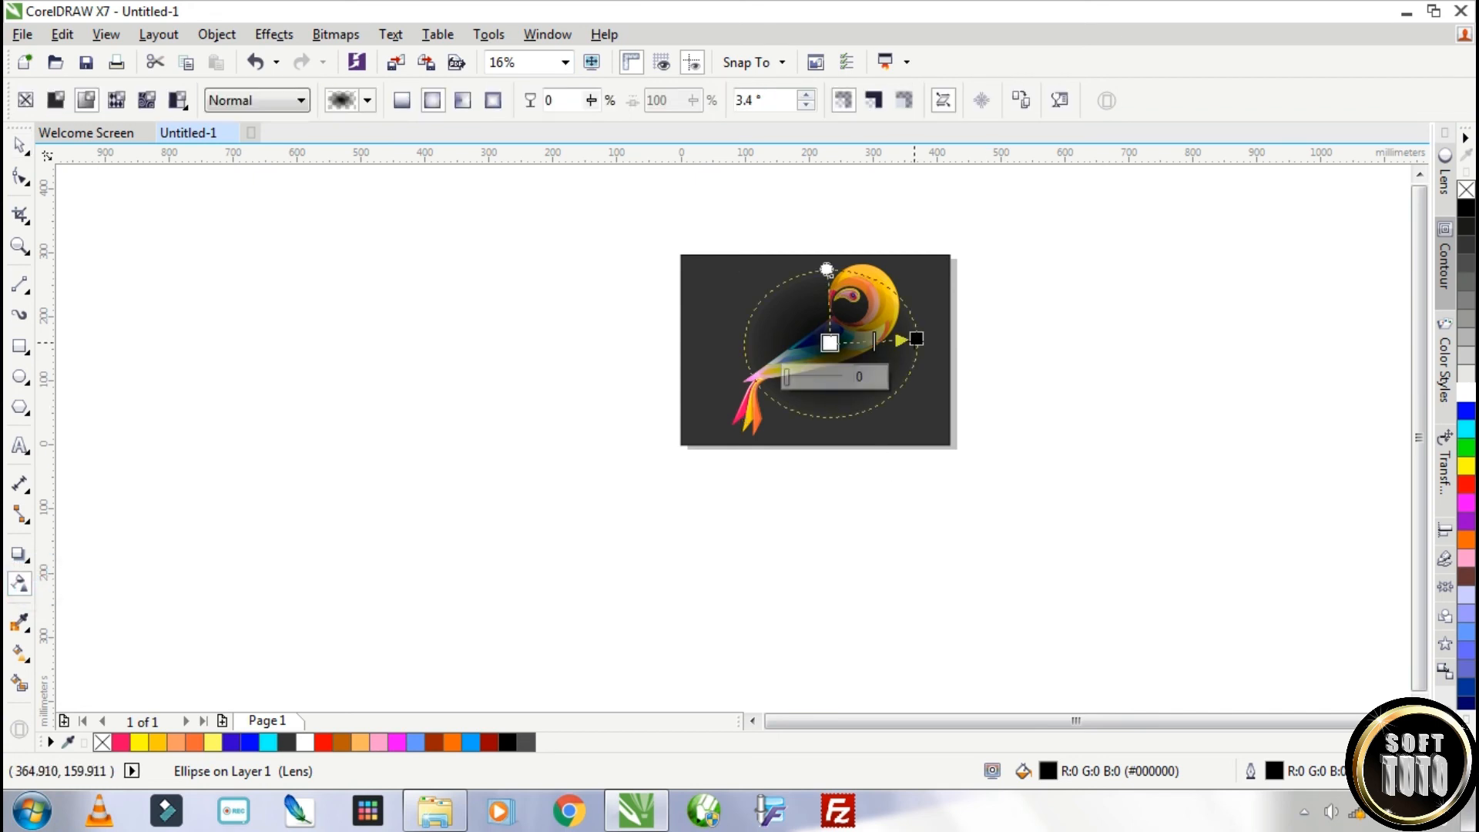
pyautogui.press('space')
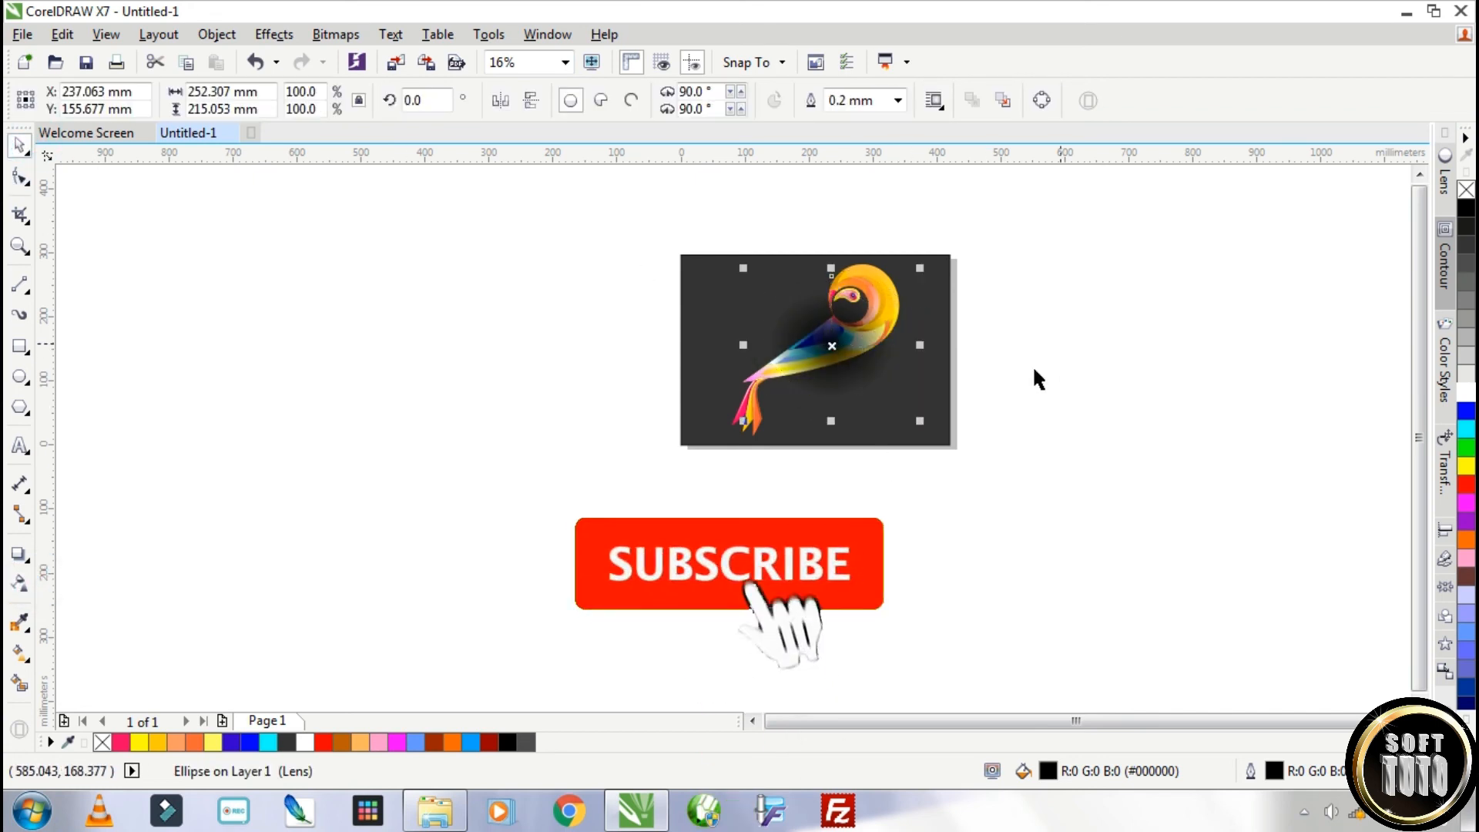
pyautogui.moveTo(921, 270); pyautogui.dragTo(959, 232)
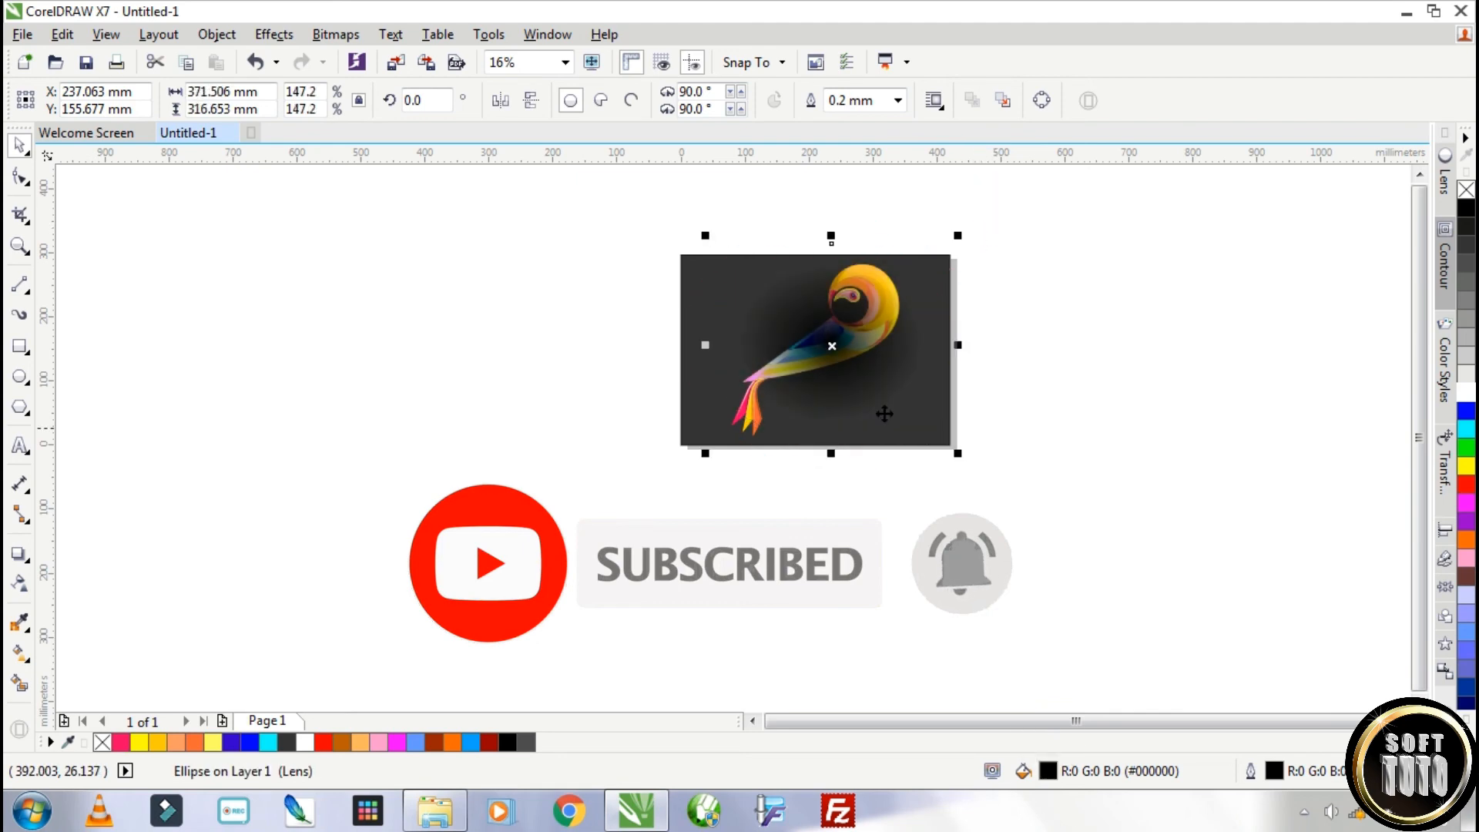
# Step: Bring the bird group in front of the faded black ellipse and move the ellipse up behind the bird's head
pyautogui.press('Escape')
pyautogui.click(736, 429)
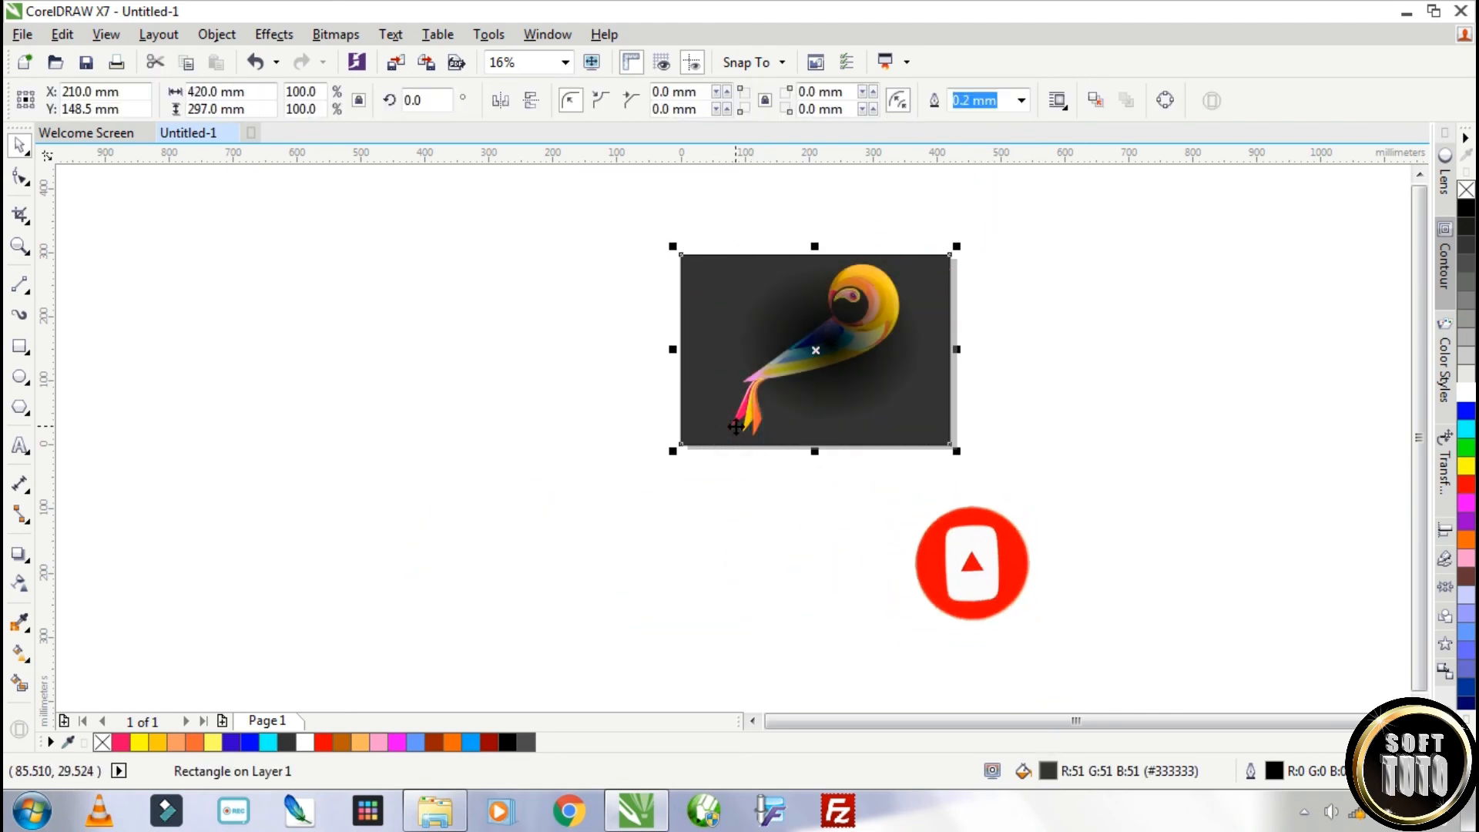
pyautogui.moveTo(713, 209); pyautogui.dragTo(919, 481)
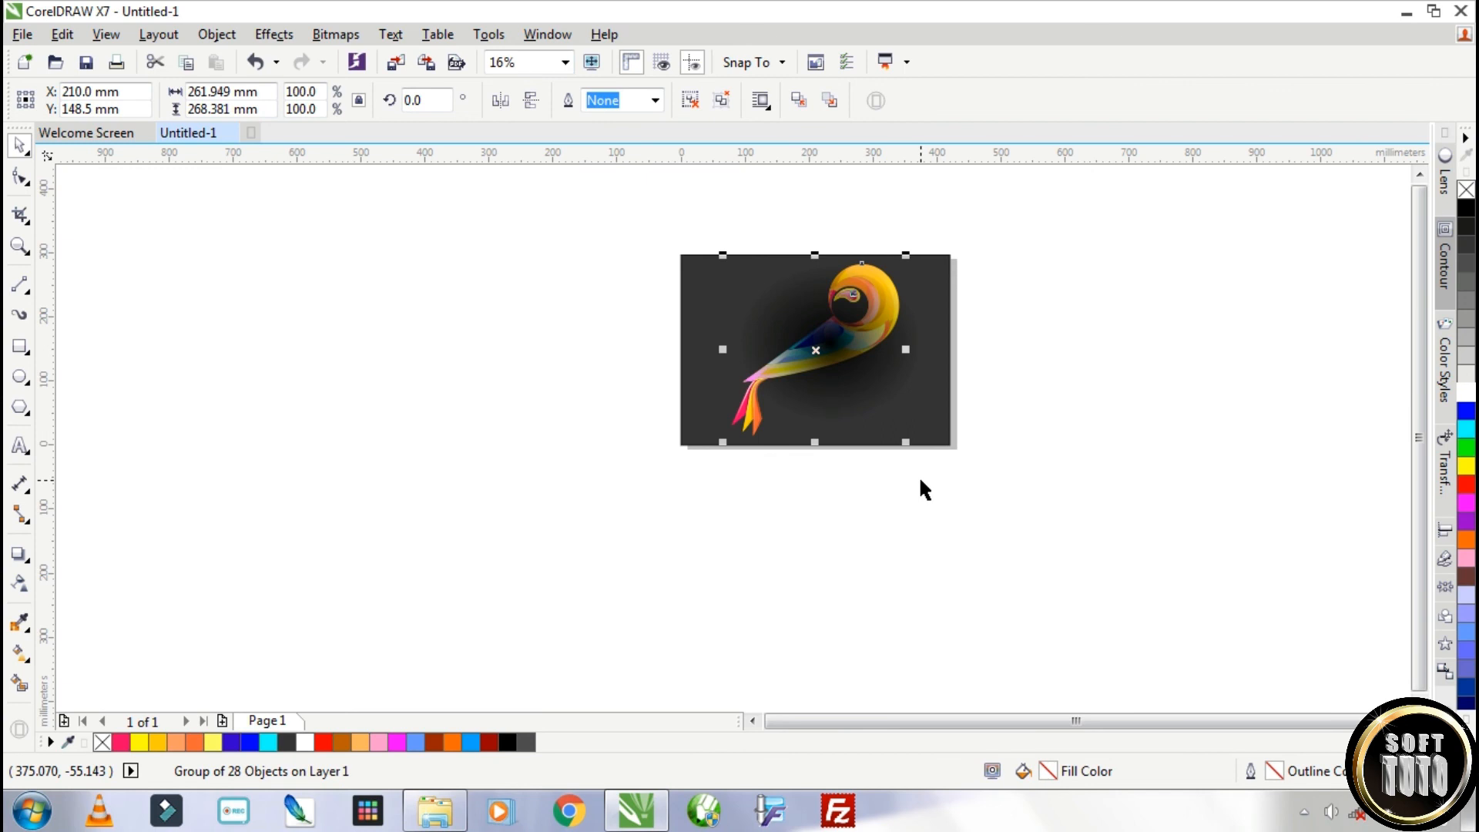
pyautogui.click(1027, 430)
pyautogui.moveTo(876, 390); pyautogui.dragTo(895, 361)
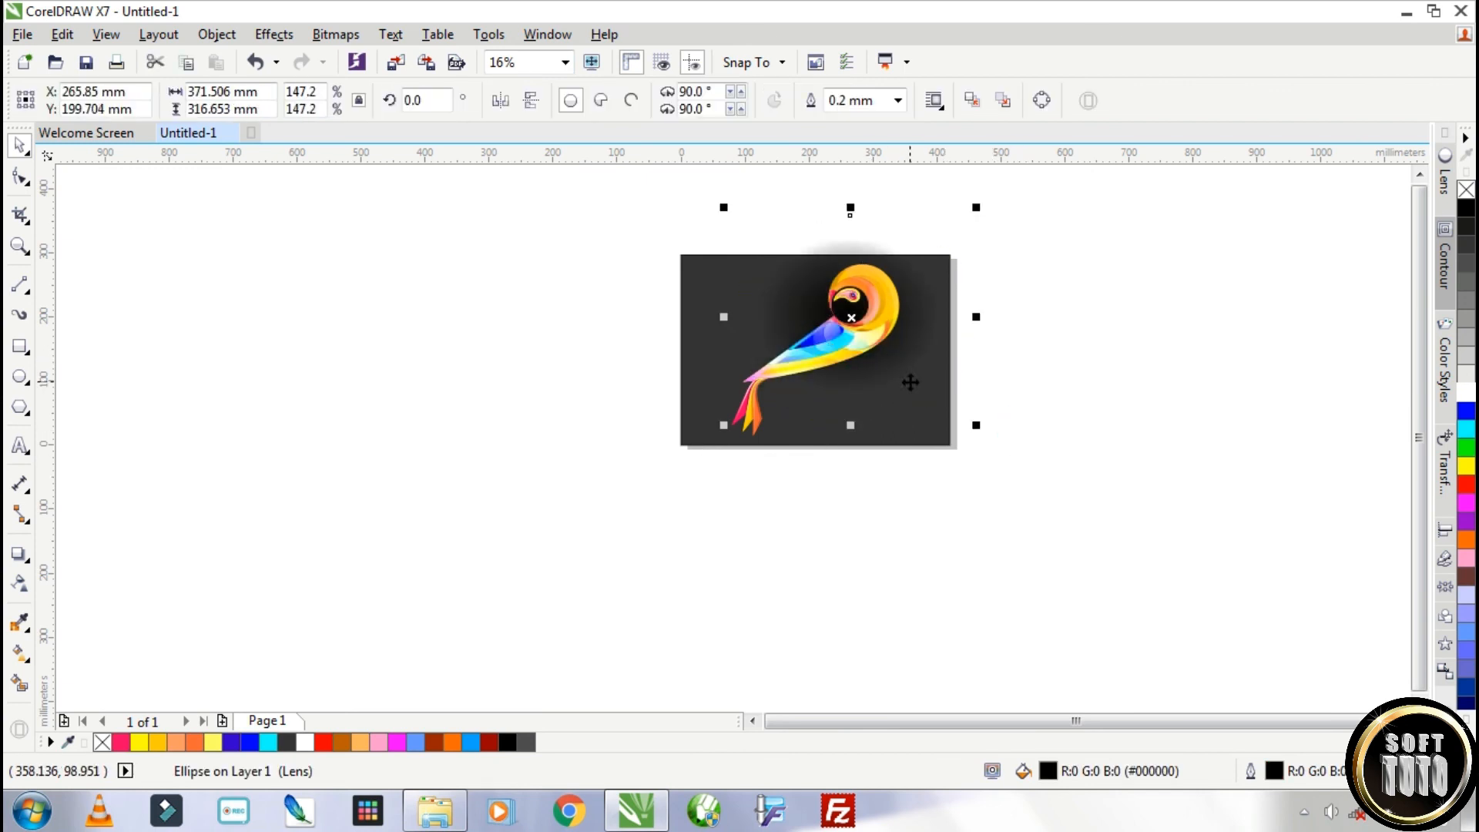
# Step: PowerClip the faded ellipse inside the dark background rectangle and reposition it behind the bird's head
pyautogui.rightClick(911, 288)
pyautogui.click(994, 237)
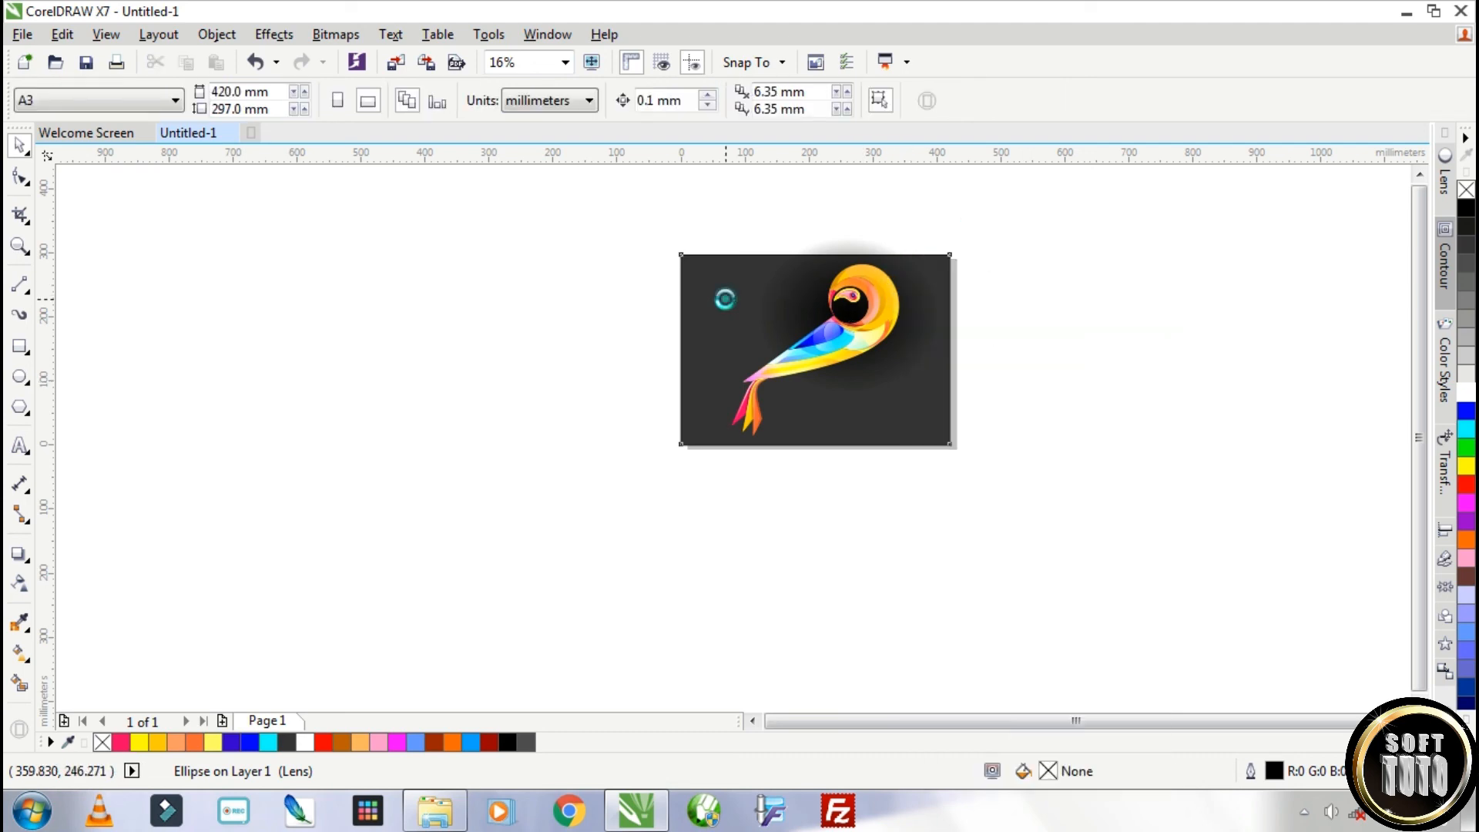
pyautogui.click(724, 298)
pyautogui.doubleClick(883, 380)
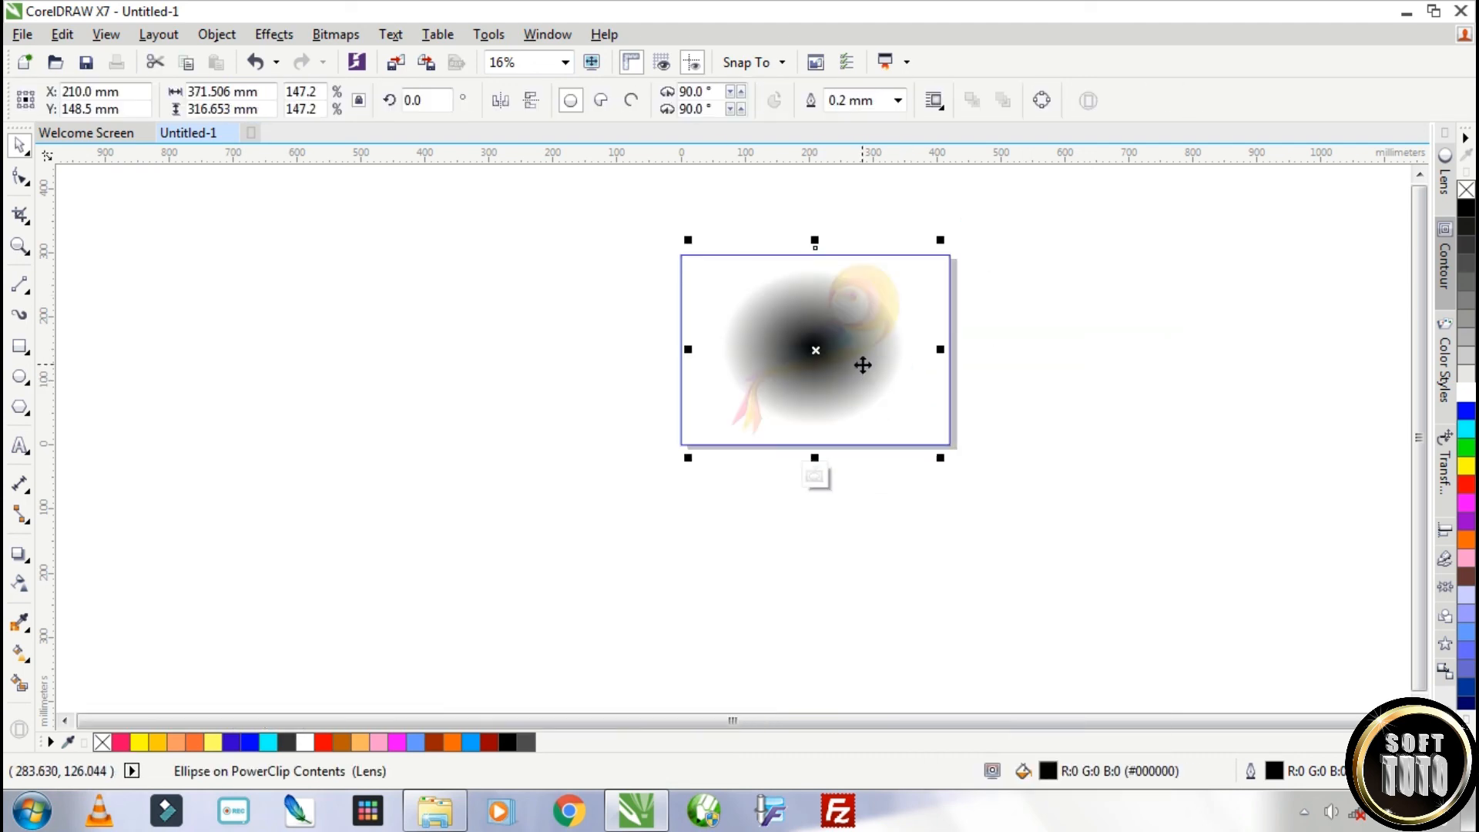
pyautogui.keyDown('ctrl'); pyautogui.click(1014, 416); pyautogui.keyUp('ctrl')
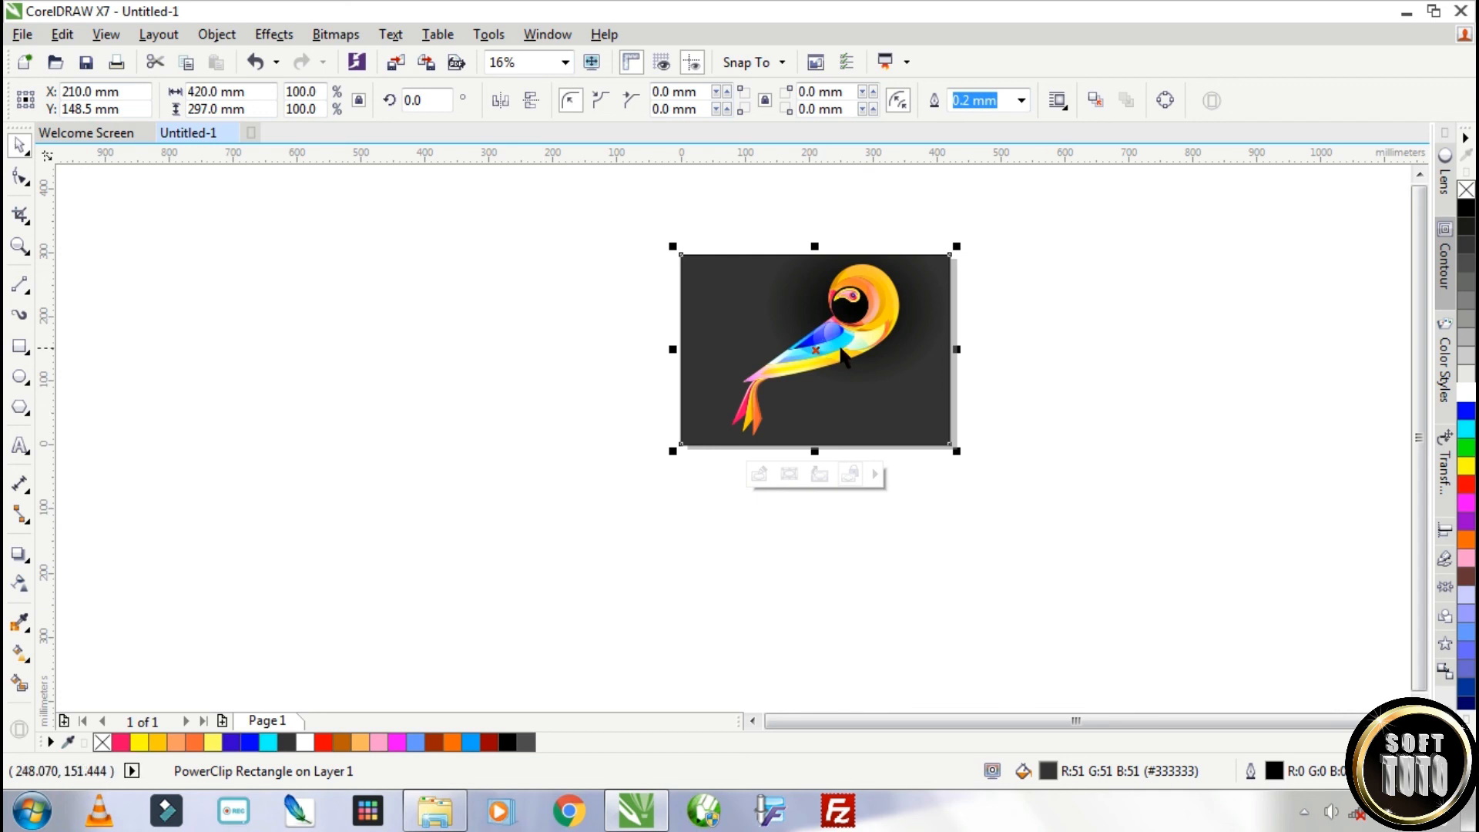
# Step: Copy the bird group and paste it into the dark background rectangle's PowerClip contents
pyautogui.keyDown('ctrl'); pyautogui.click(868, 336); pyautogui.keyUp('ctrl')
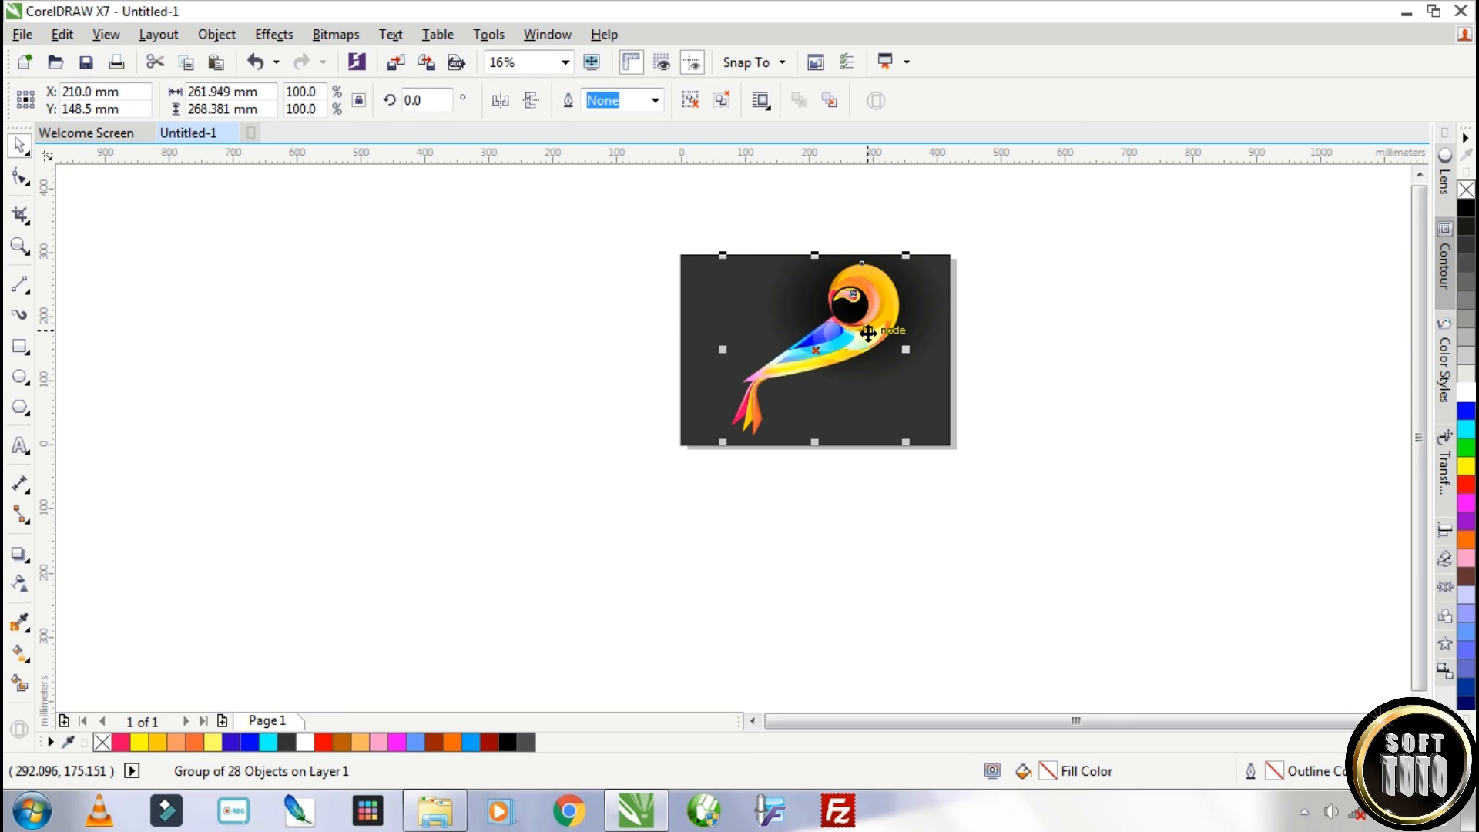
pyautogui.click(908, 412)
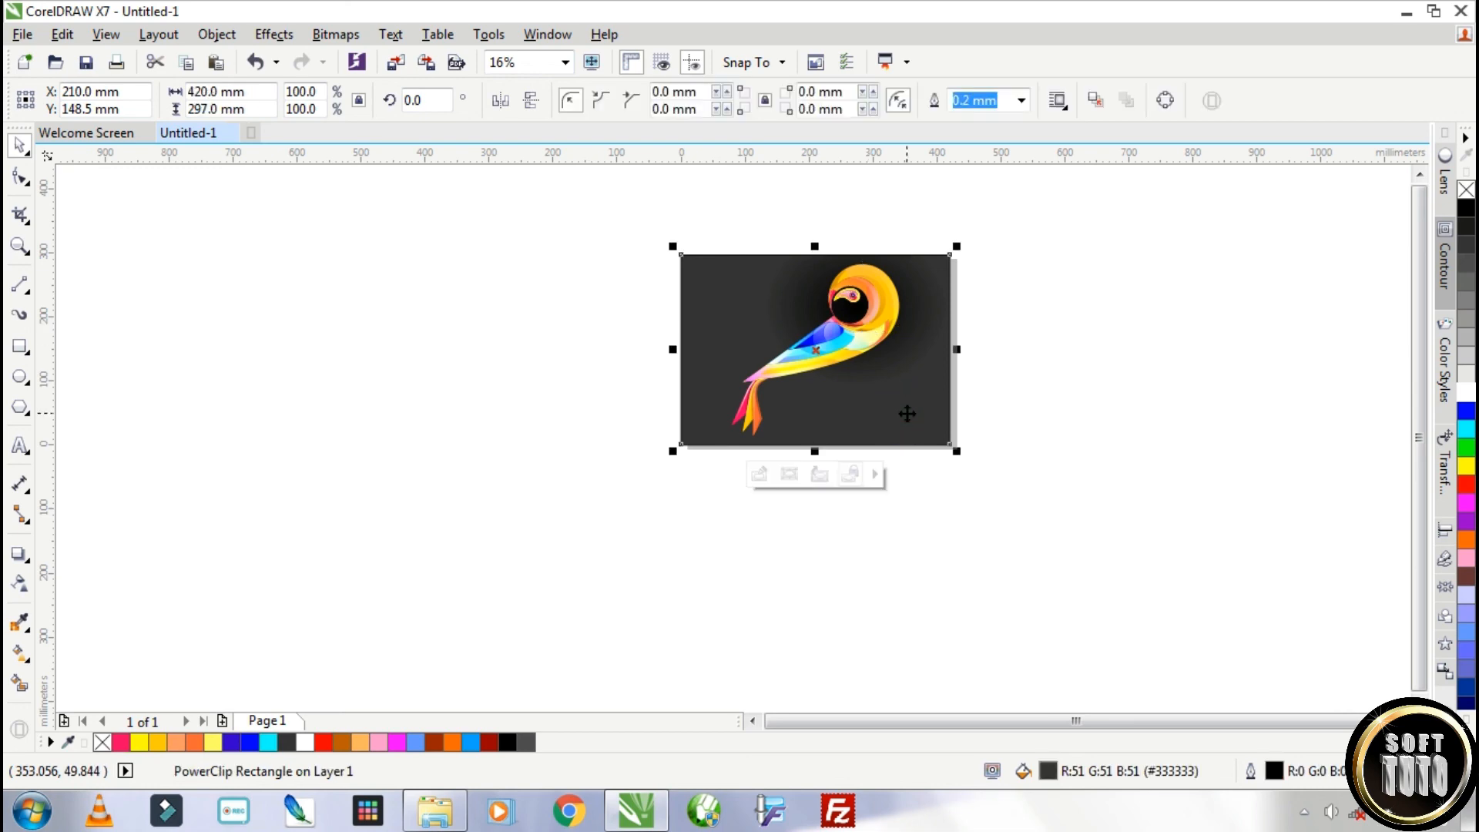
pyautogui.keyDown('ctrl'); pyautogui.click(908, 413); pyautogui.keyUp('ctrl')
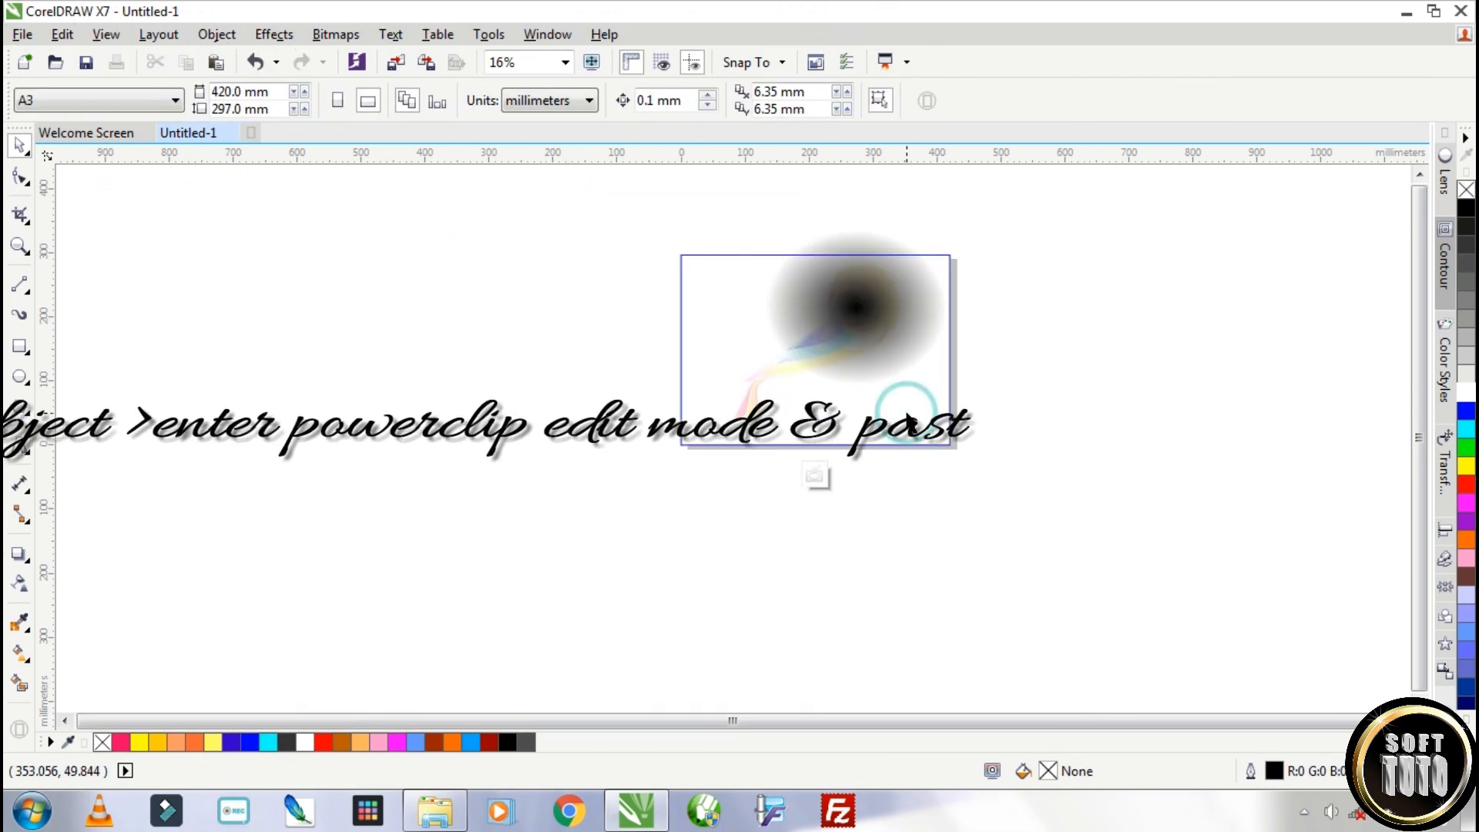
pyautogui.hotkey('ctrl', 'v')
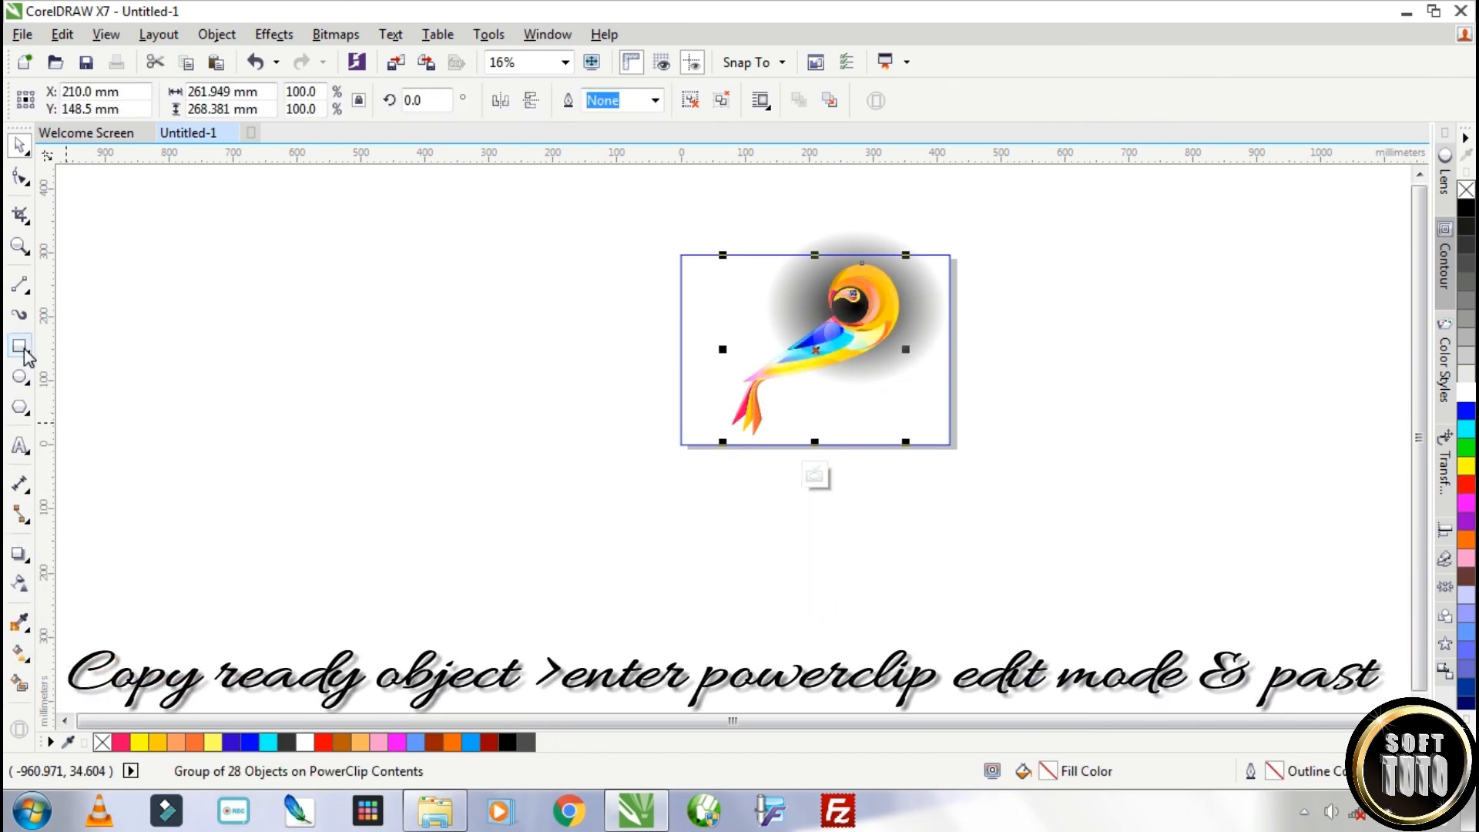
# Step: Create a vertically mirrored duplicate of the bird below the original and rotate it to about 48°
pyautogui.moveTo(815, 254); pyautogui.dragTo(868, 591)
pyautogui.click(869, 591)
pyautogui.moveTo(910, 423); pyautogui.dragTo(922, 473)
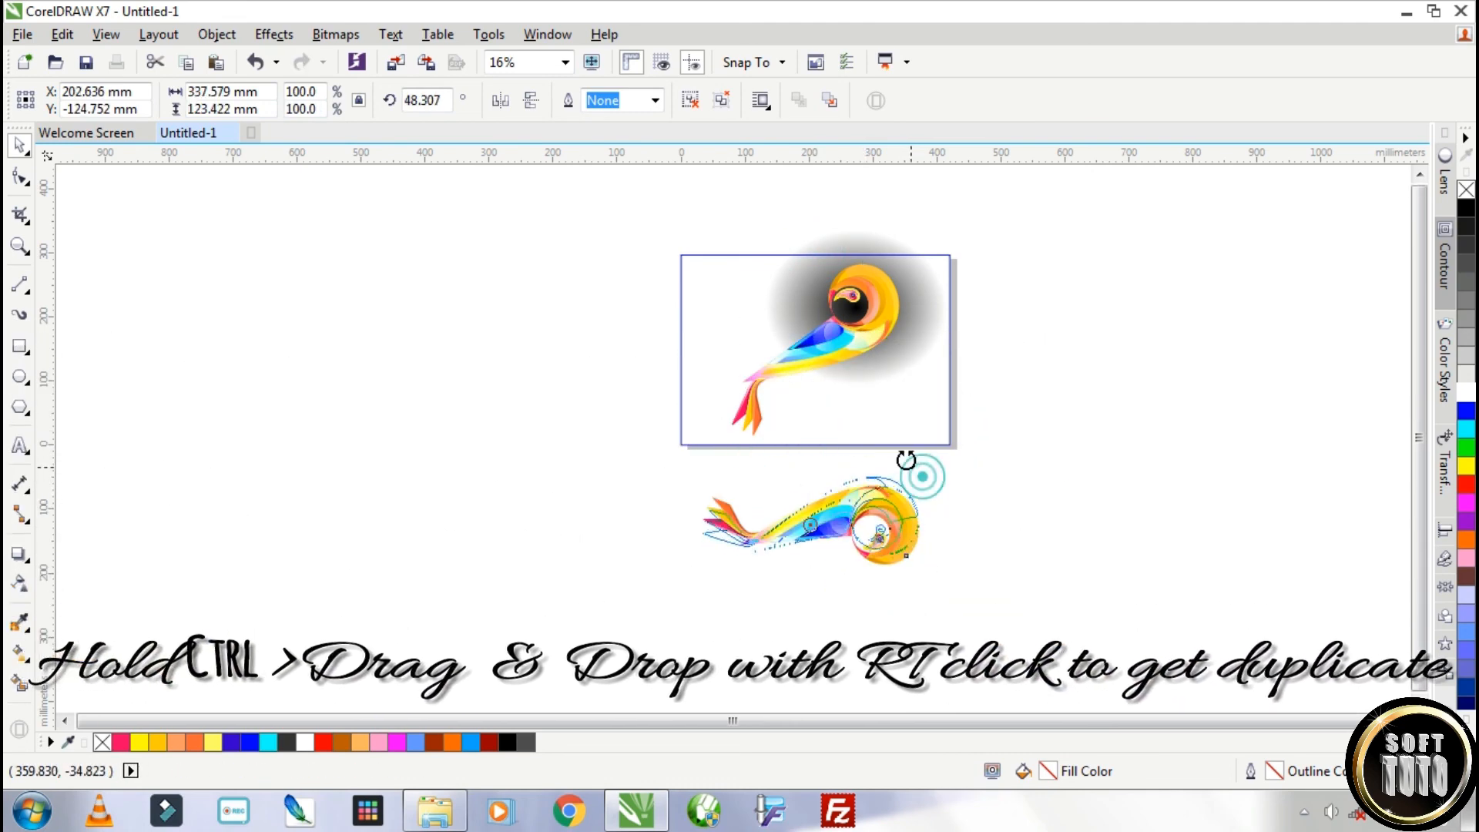
# Step: Adjust the mirrored bird's rotation to about 52° and move it up beneath the original as a reflection
pyautogui.click(984, 512)
pyautogui.click(880, 498)
pyautogui.moveTo(891, 496); pyautogui.dragTo(921, 396)
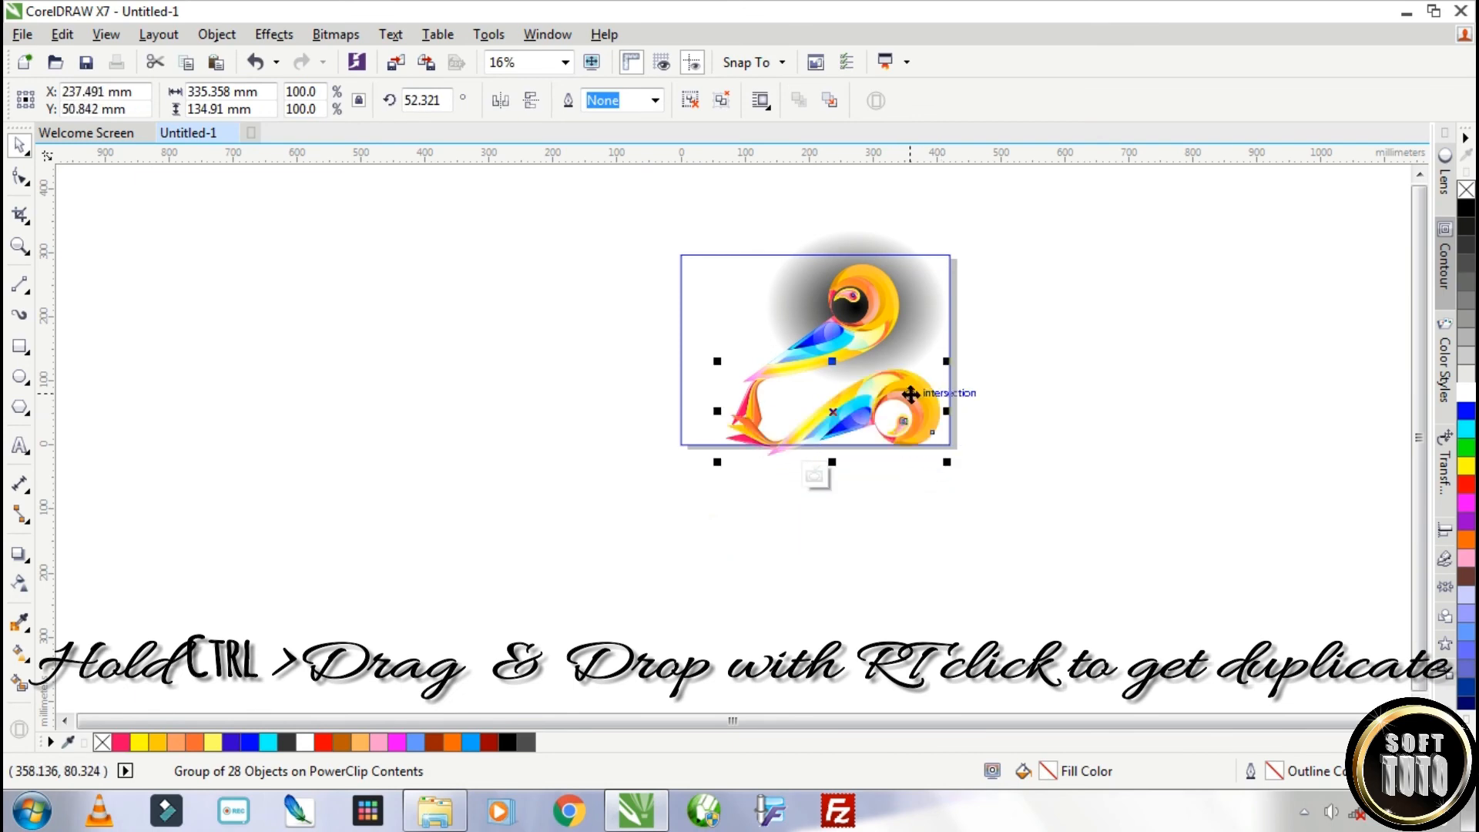
# Step: Draw a rectangle about 596 × 262 mm over the mirrored bird and fill it with dark grey #1A1A1A
pyautogui.click(20, 347)
pyautogui.moveTo(641, 359)
pyautogui.mouseDown()
pyautogui.moveTo(935, 529)
pyautogui.moveTo(1023, 529)
pyautogui.mouseUp()
pyautogui.click(21, 147)
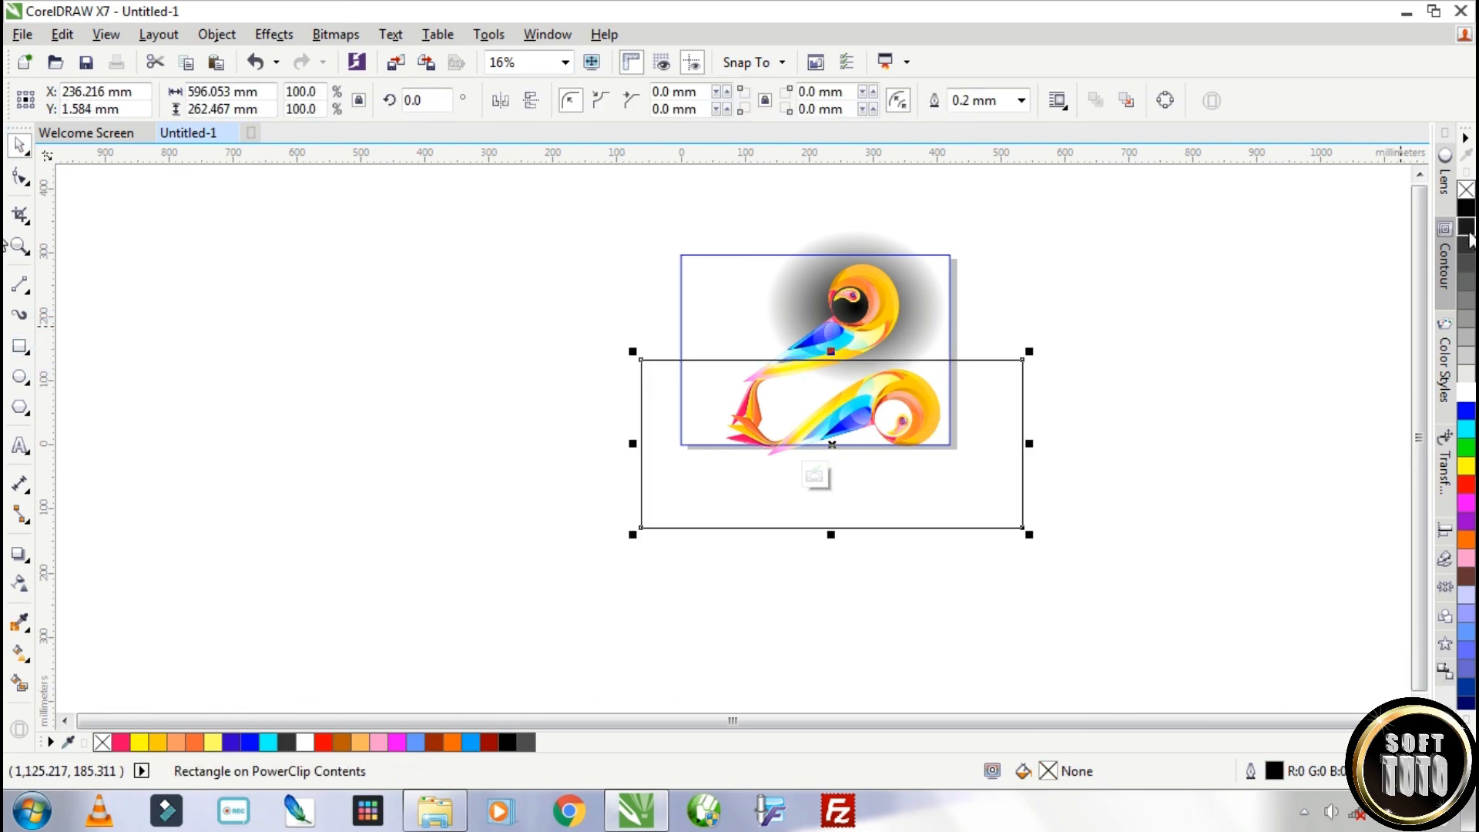
pyautogui.click(1469, 240)
# Step: Apply a linear transparency fading downward across the cover rectangle, start its fade lower down, and finish editing the PowerClip
pyautogui.click(20, 585)
pyautogui.moveTo(822, 367); pyautogui.dragTo(822, 605)
pyautogui.moveTo(819, 367); pyautogui.dragTo(818, 396)
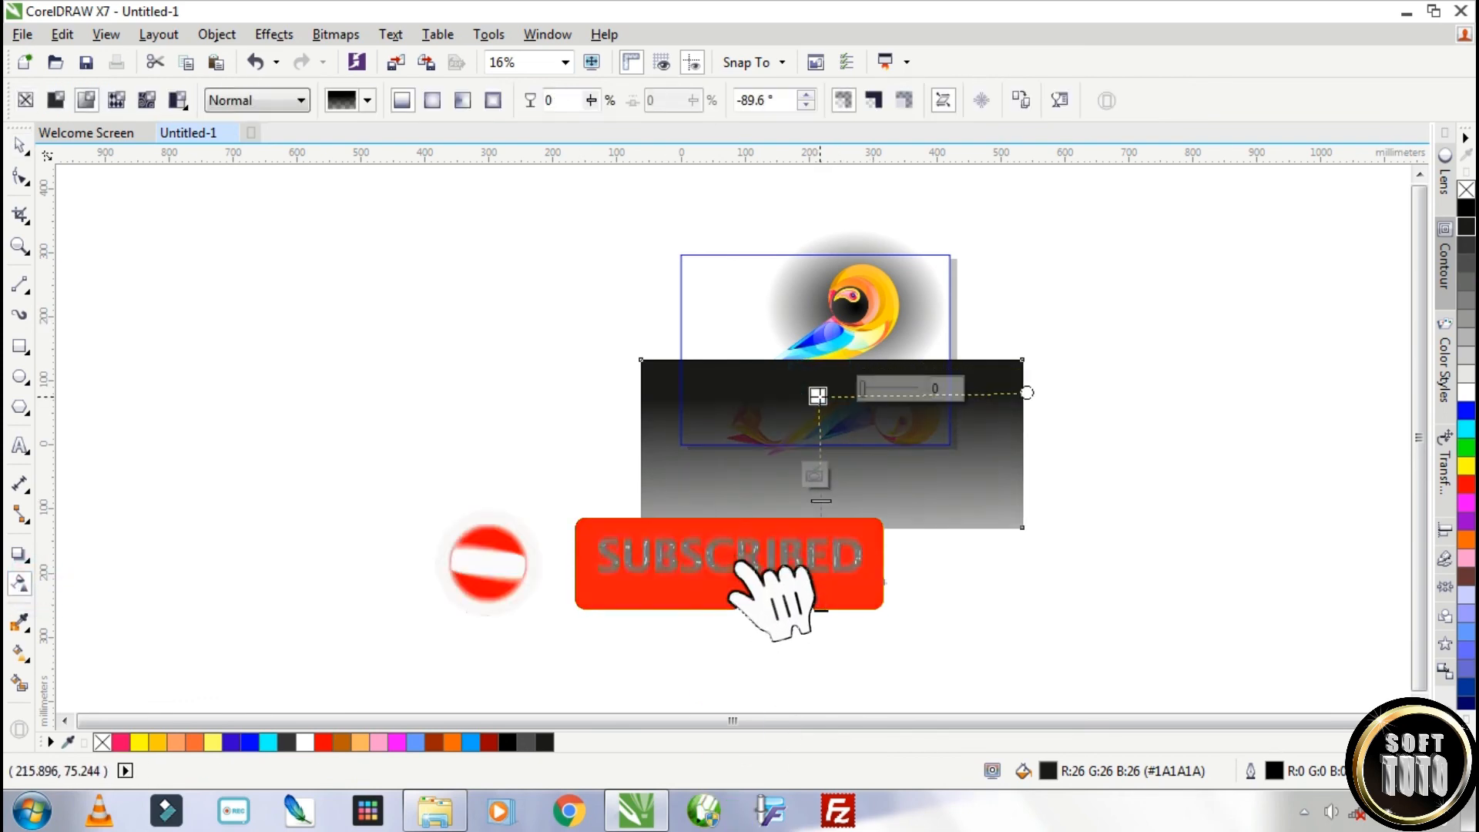
pyautogui.moveTo(818, 396); pyautogui.dragTo(823, 408)
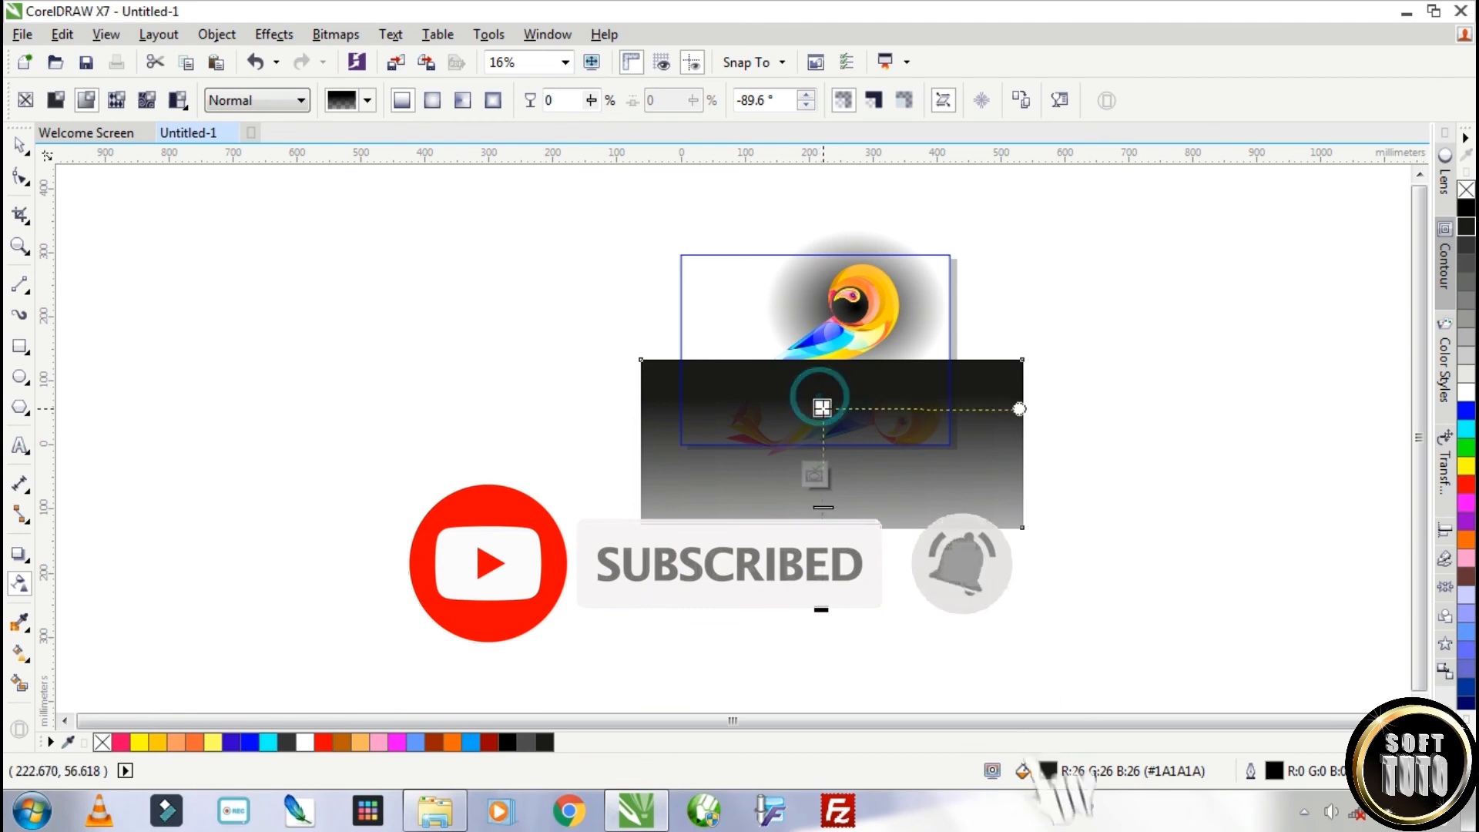
pyautogui.click(20, 147)
pyautogui.keyDown('ctrl'); pyautogui.click(384, 358); pyautogui.keyUp('ctrl')
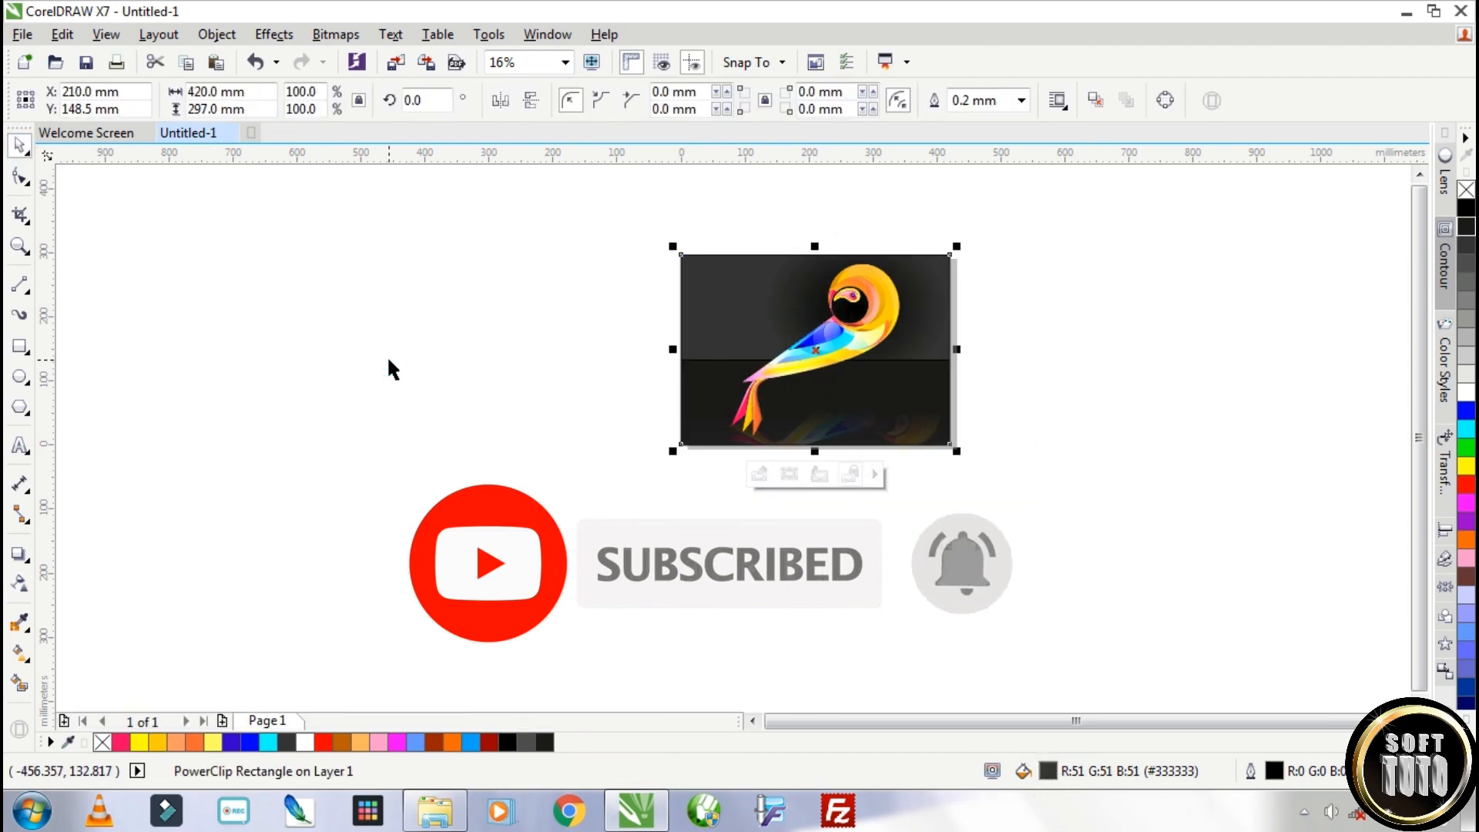
# Step: Reopen the PowerClip contents, recolour the cover rectangle to match the background's #333333 grey, and finish editing
pyautogui.keyDown('ctrl'); pyautogui.click(921, 384); pyautogui.keyUp('ctrl')
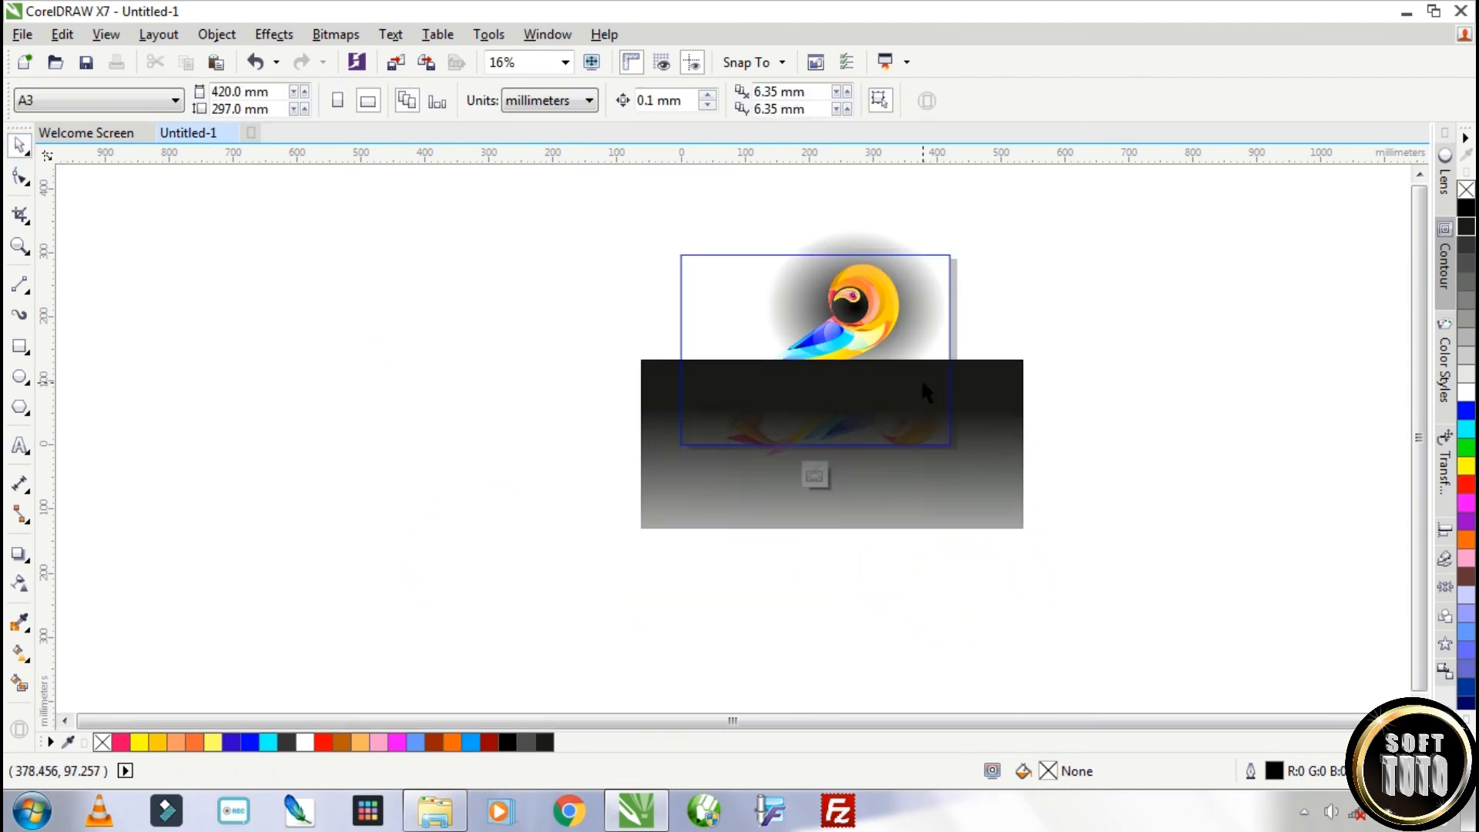
pyautogui.keyDown('ctrl'); pyautogui.click(1173, 297); pyautogui.keyUp('ctrl')
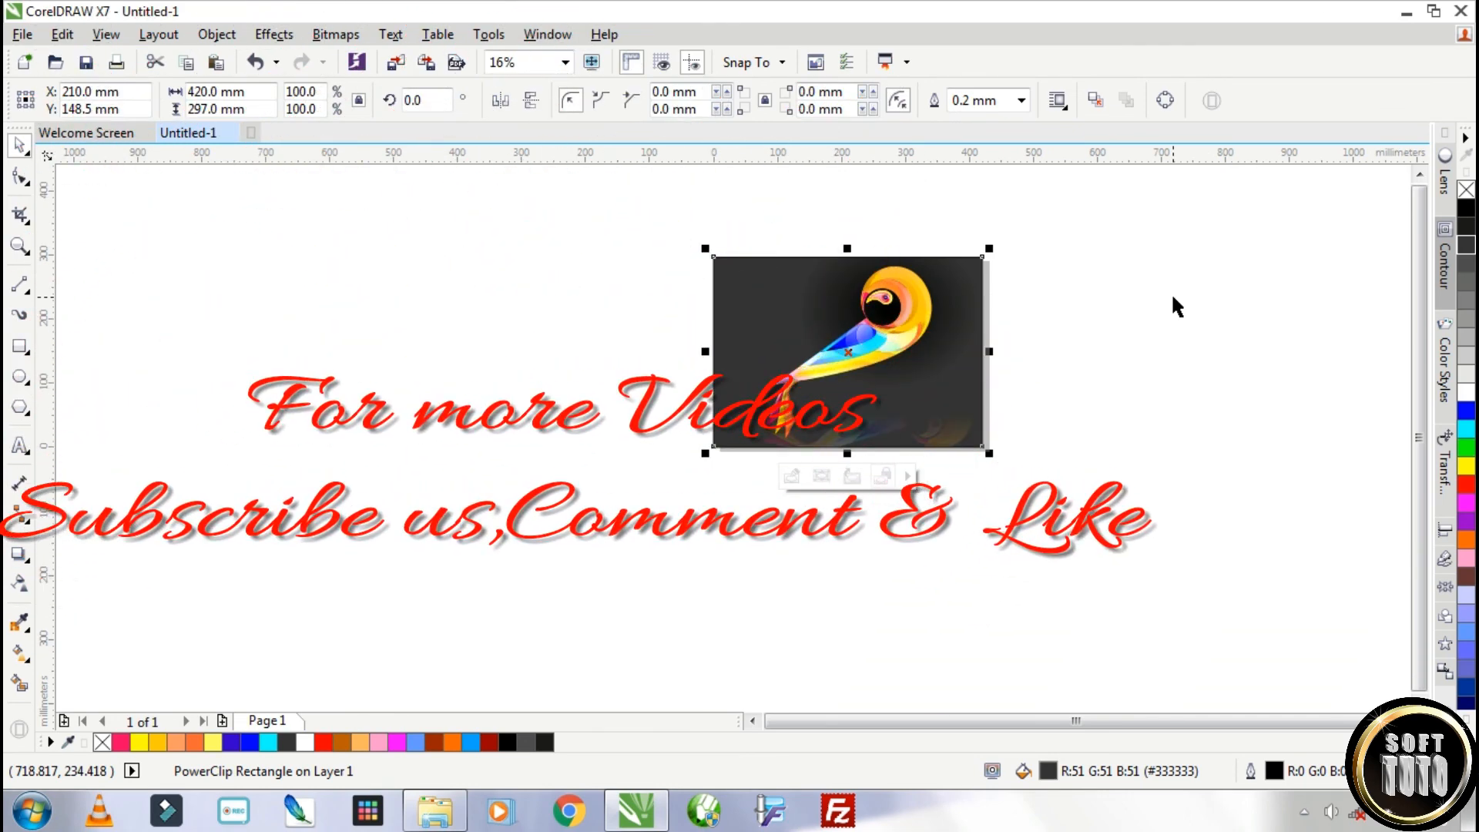